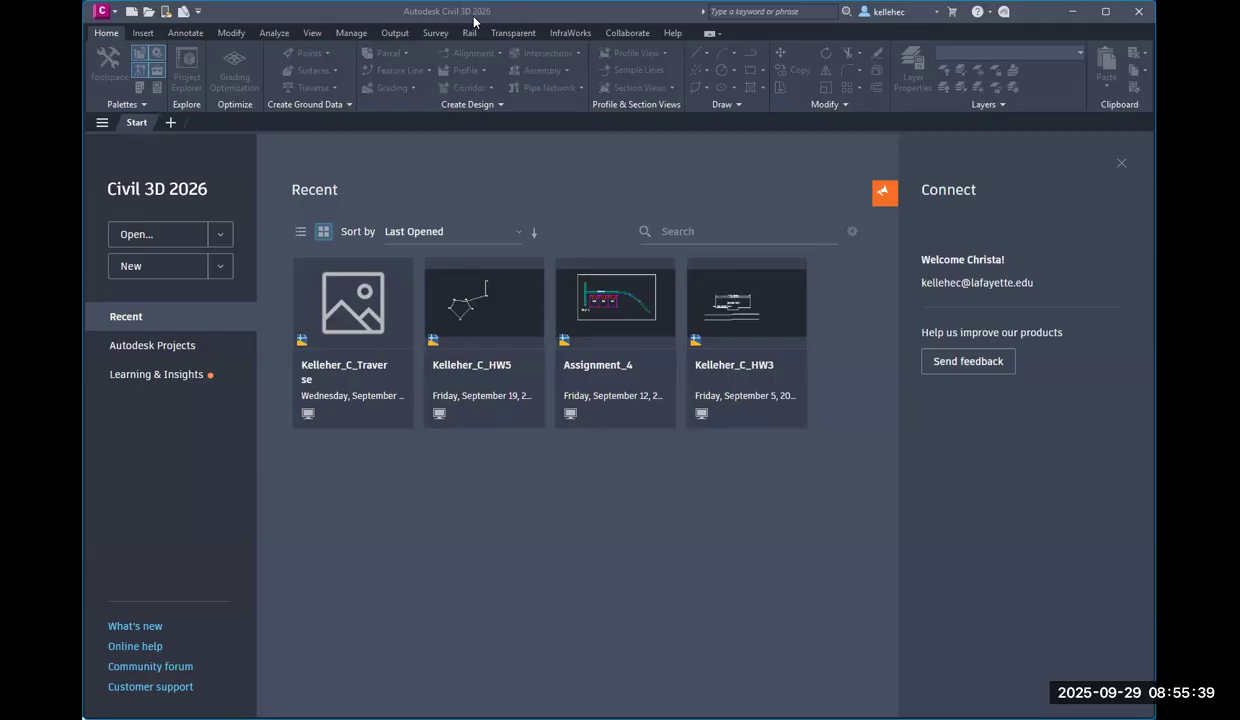
- Start saving the new drawing and create and open a folder named Project1 on the Desktop for it
click(585, 13)
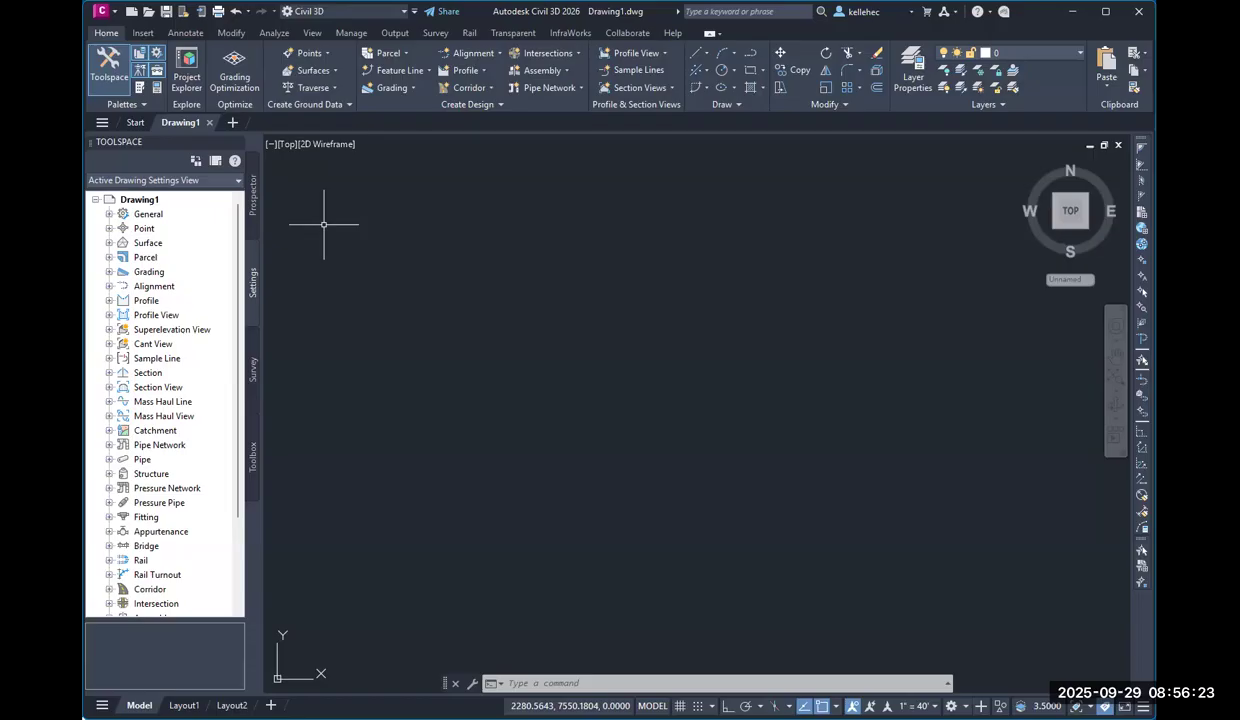
click(166, 18)
click(520, 338)
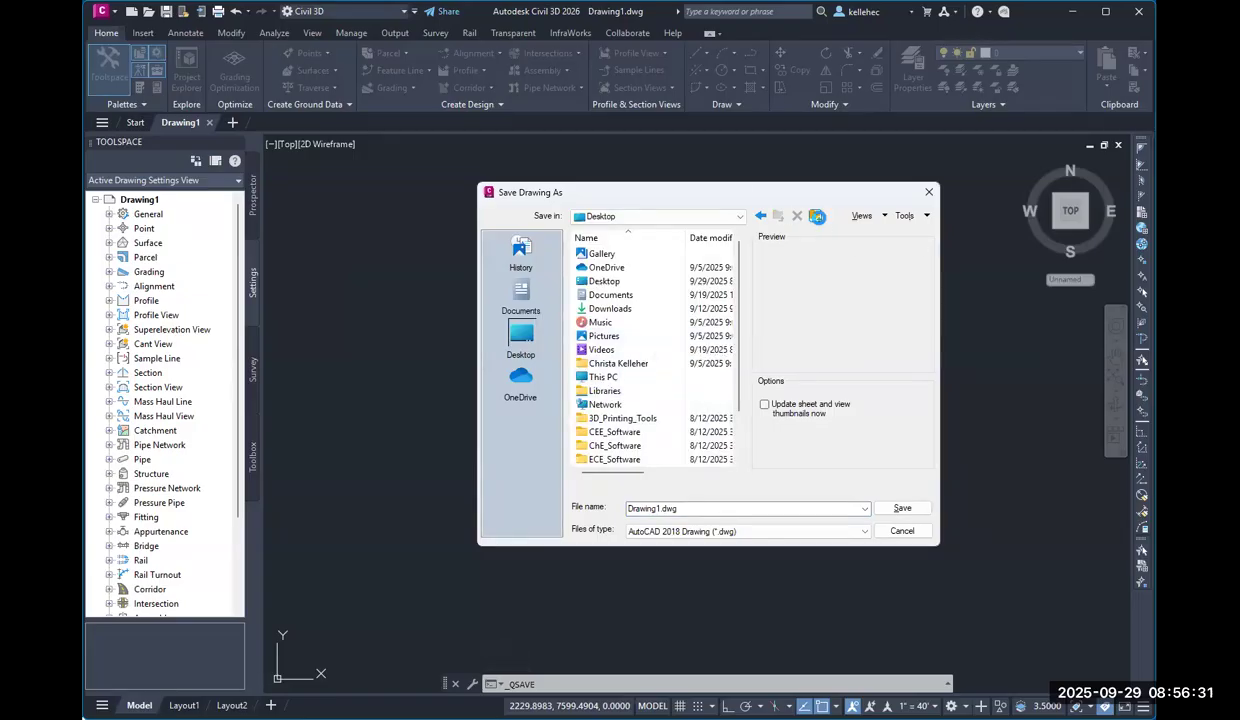
click(816, 216)
text(L)
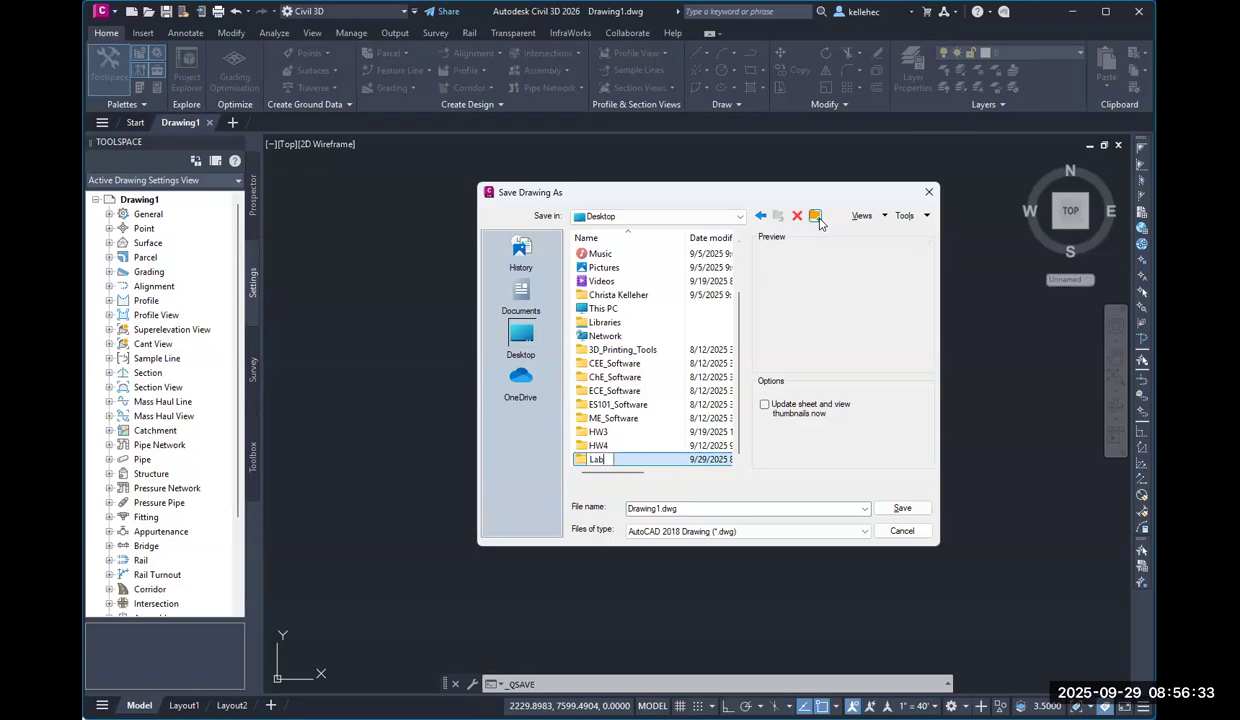
key(BackSpace)
text(Project1)
click(621, 462)
double_click(622, 460)
- Save the drawing in the Project1 folder, naming the file with the owner's surname followed by "_Traverse"
click(653, 509)
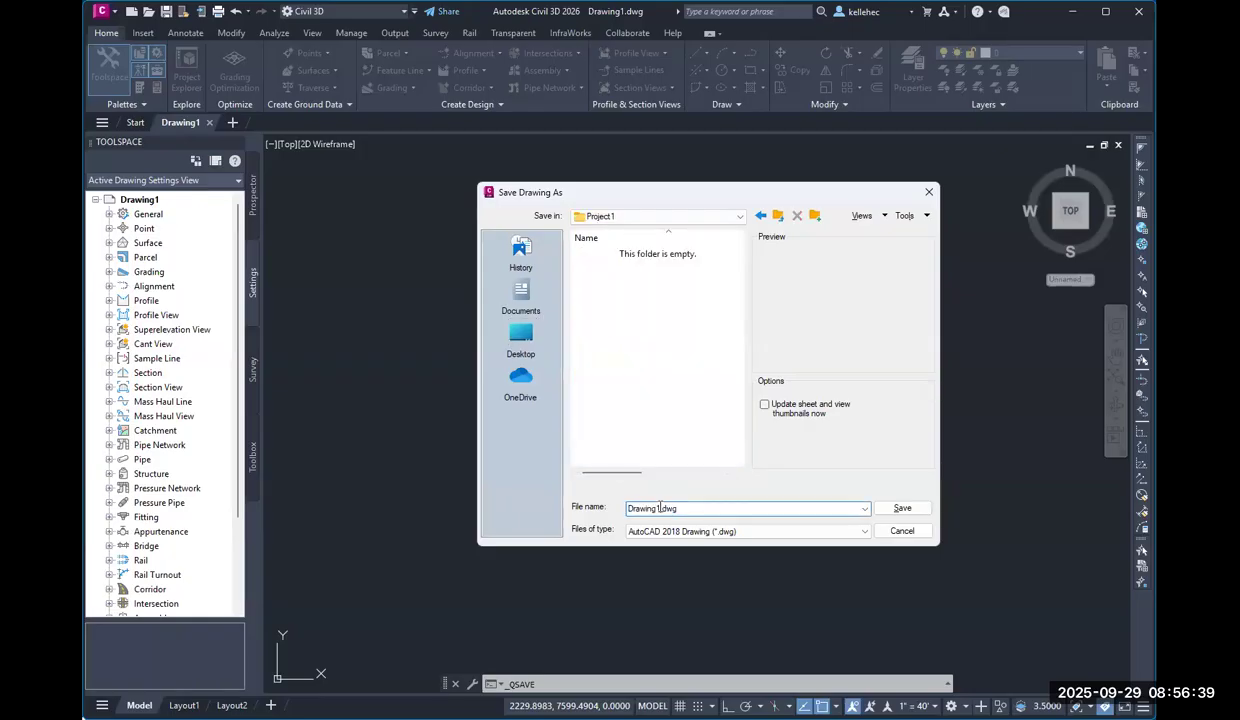
double_click(653, 509)
text(Kelleher_Traverse)
key(Return)
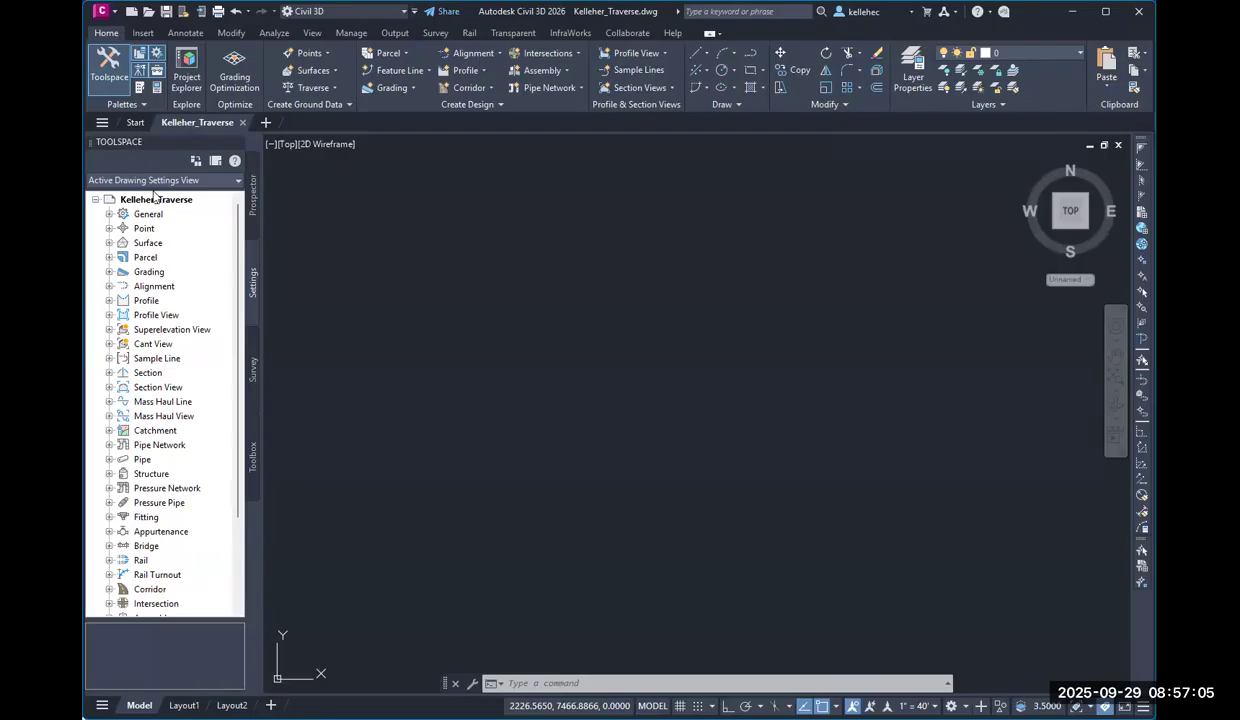
- Look through the Prospector, Settings, Survey and Toolbox views of the Toolspace, returning to Prospector
click(254, 194)
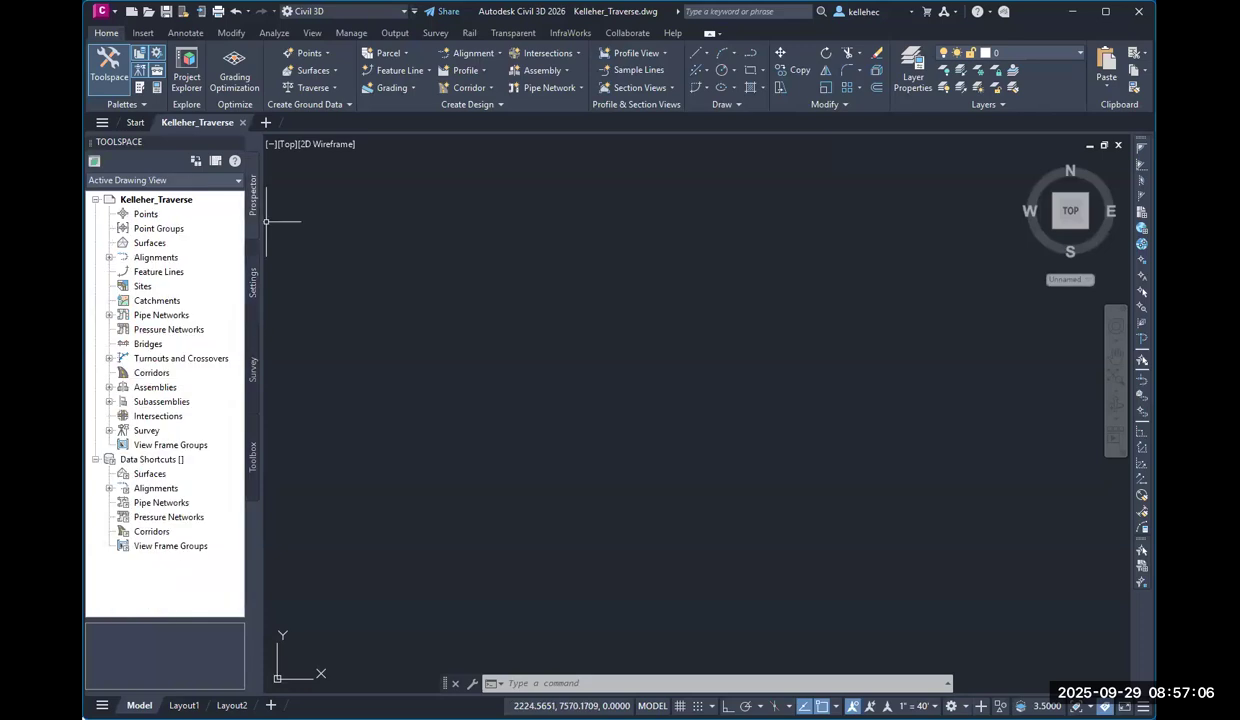
click(254, 279)
click(254, 365)
click(253, 455)
click(254, 357)
click(253, 210)
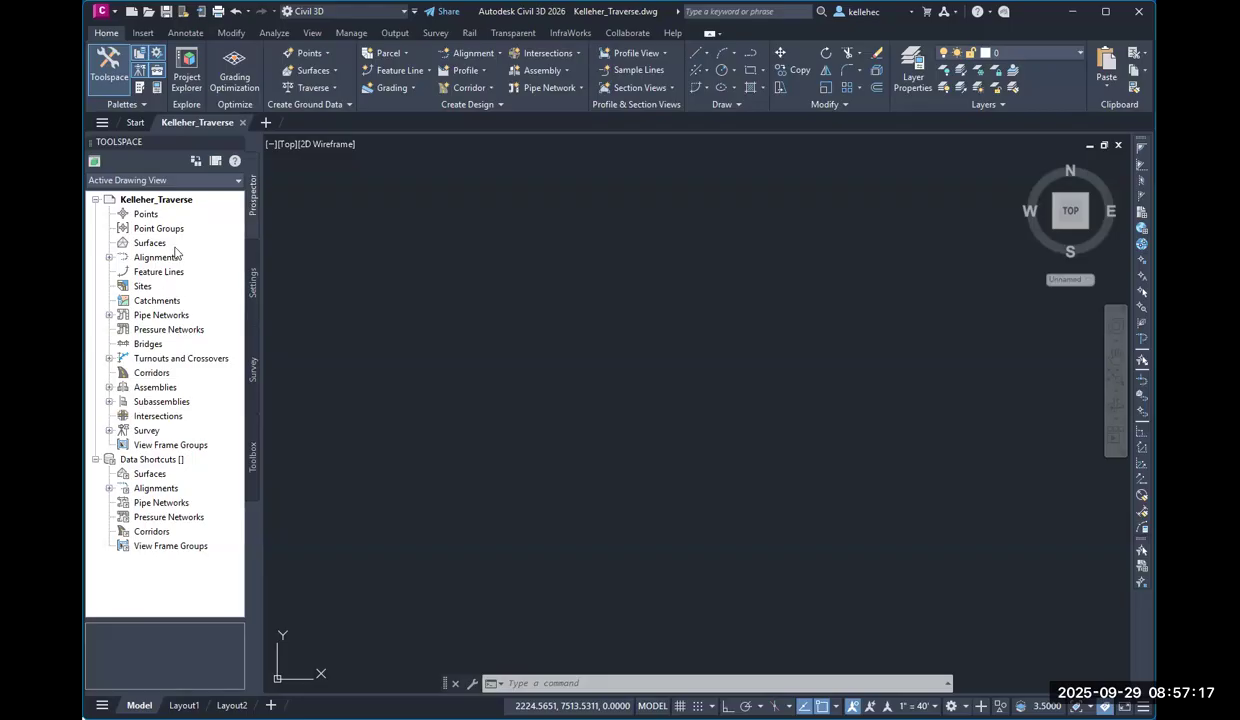
- Open the drawing settings of the traverse drawing at the Units and Zone options
click(249, 272)
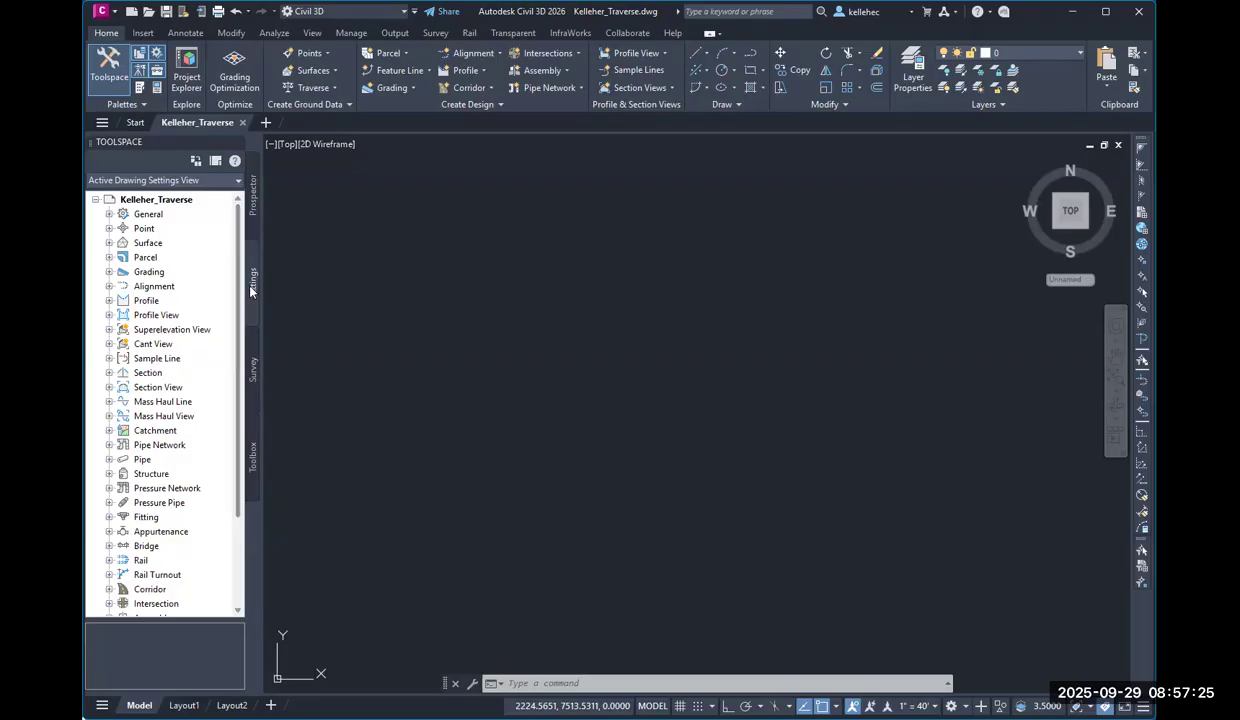
right_click(174, 201)
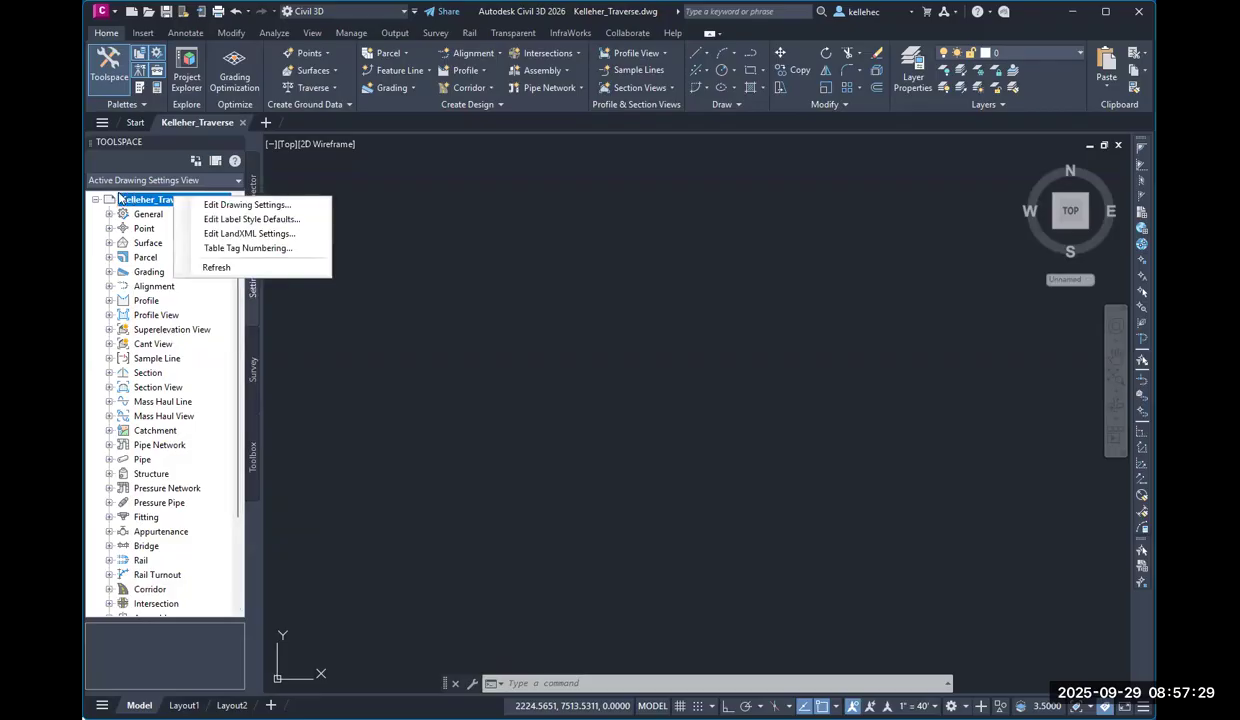
click(212, 206)
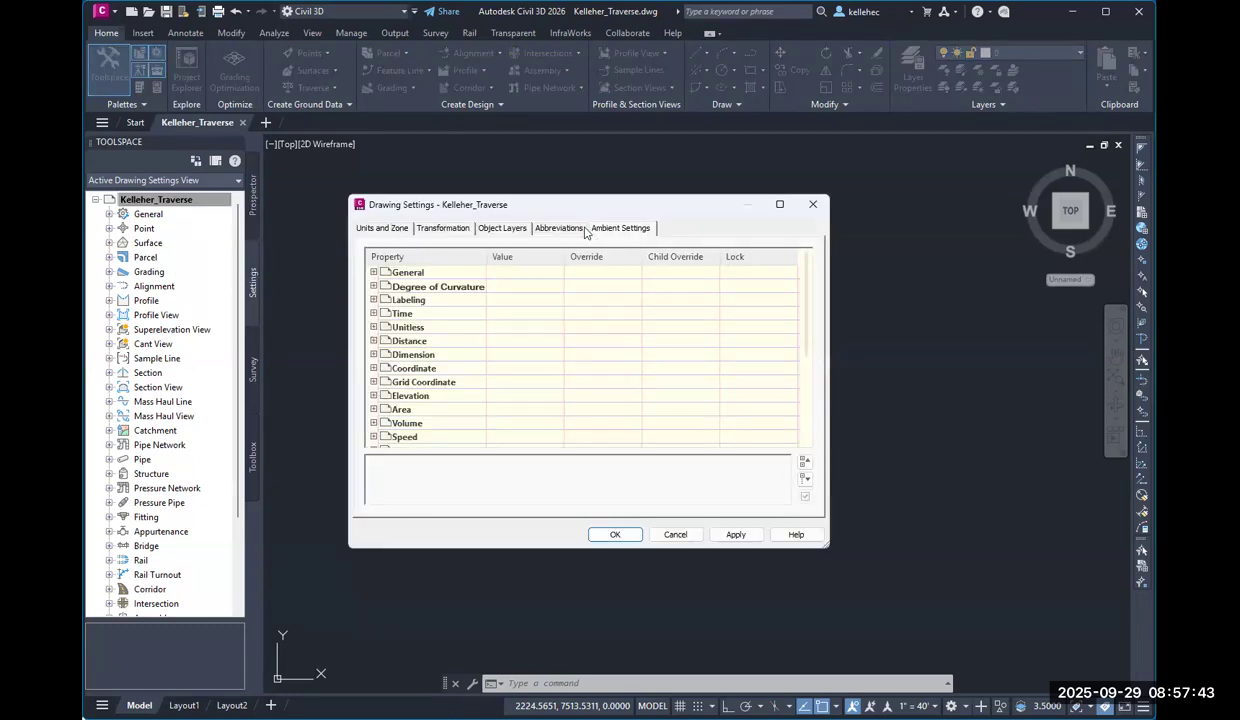
click(393, 232)
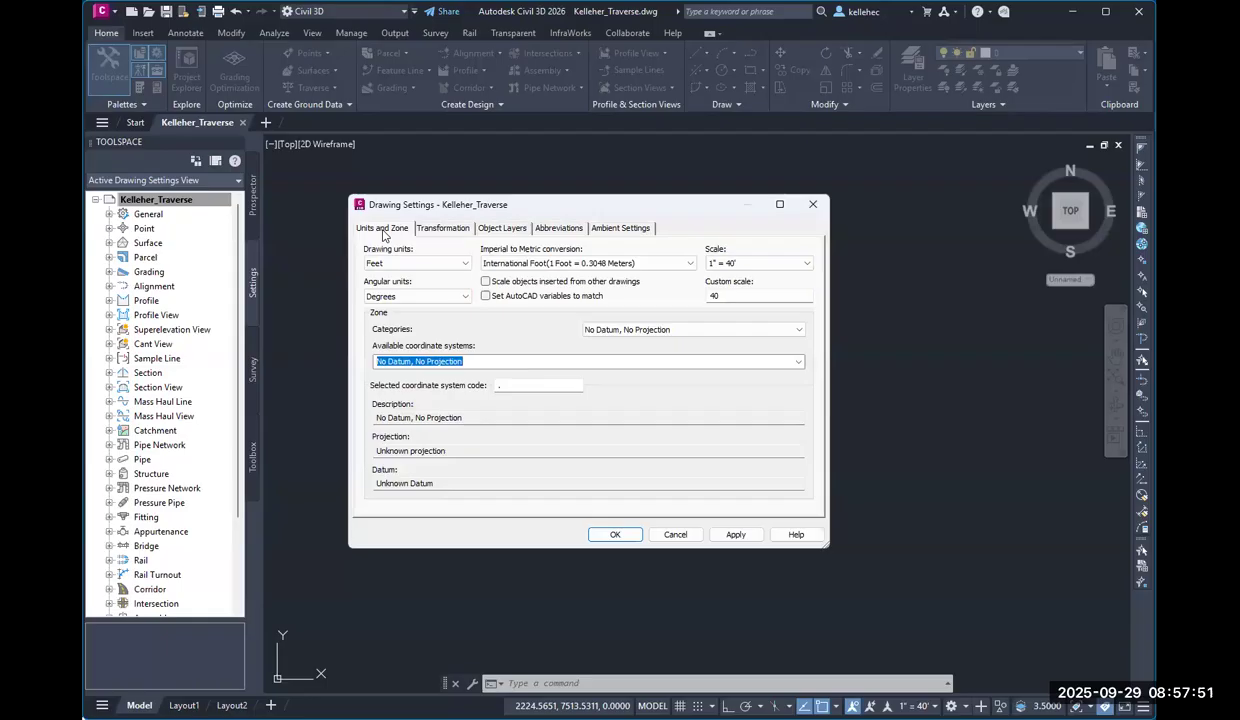
- Review the available choices for angular units, imperial to metric conversion and drawing scale
click(386, 297)
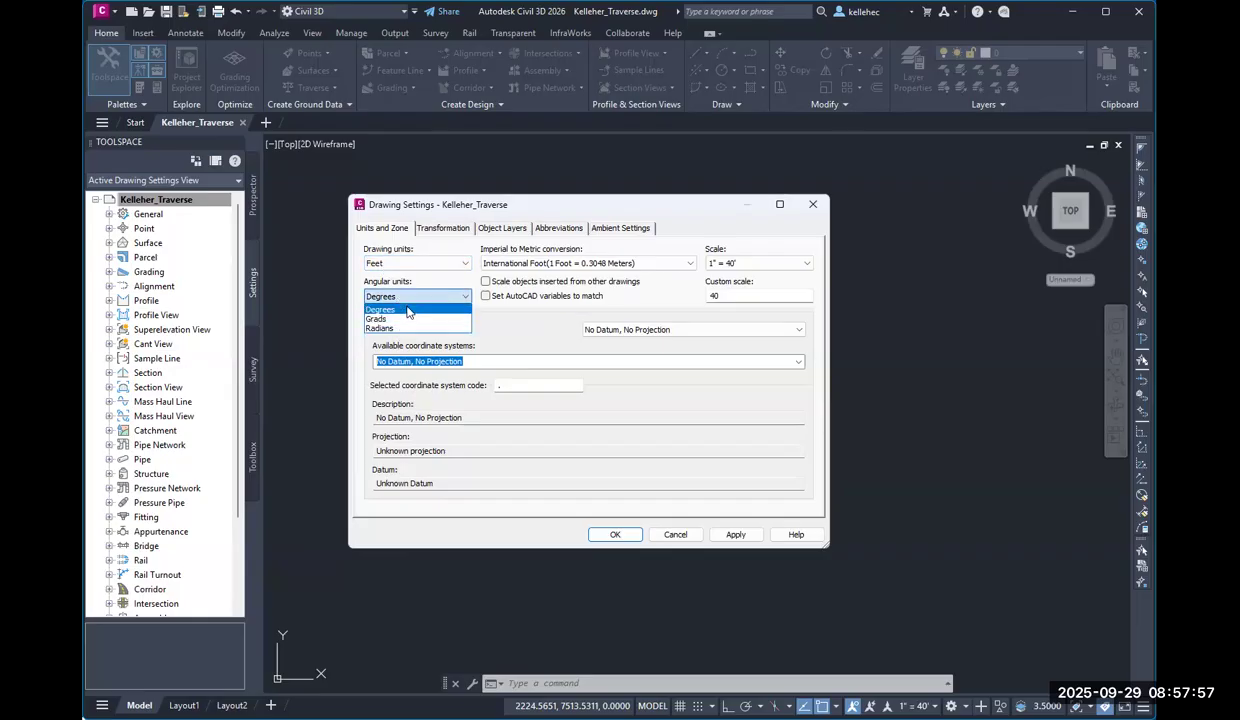
click(414, 276)
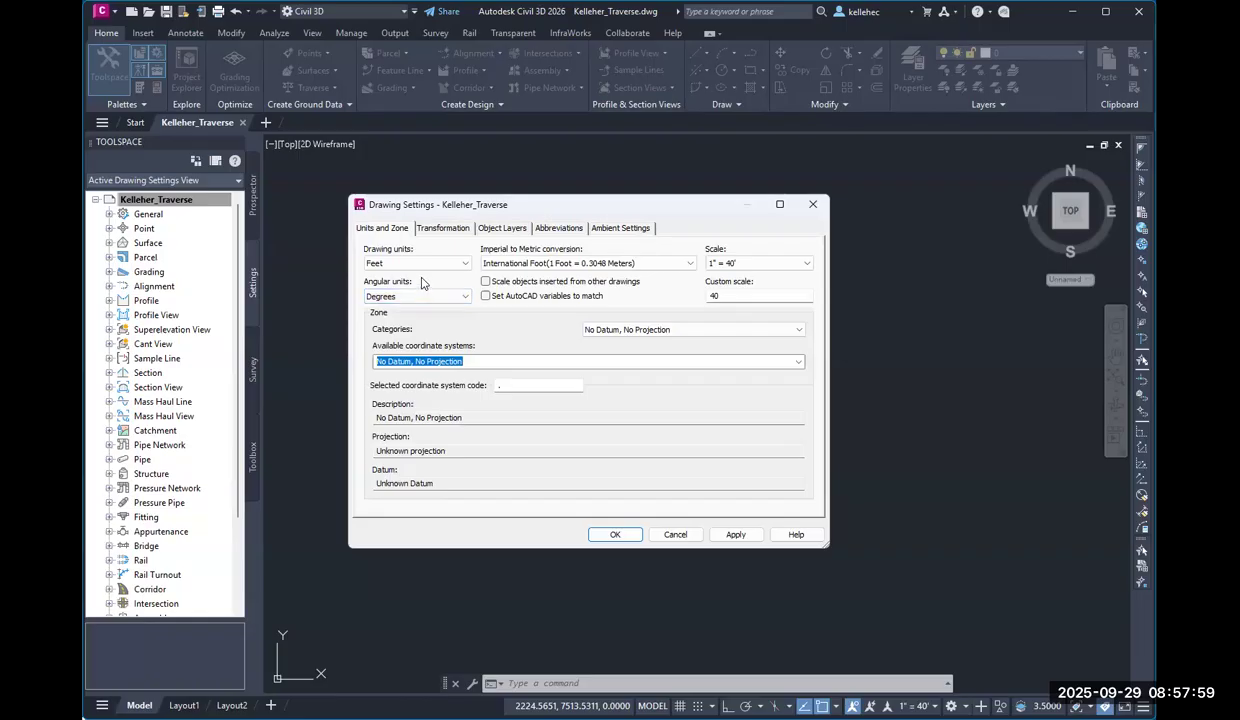
click(533, 261)
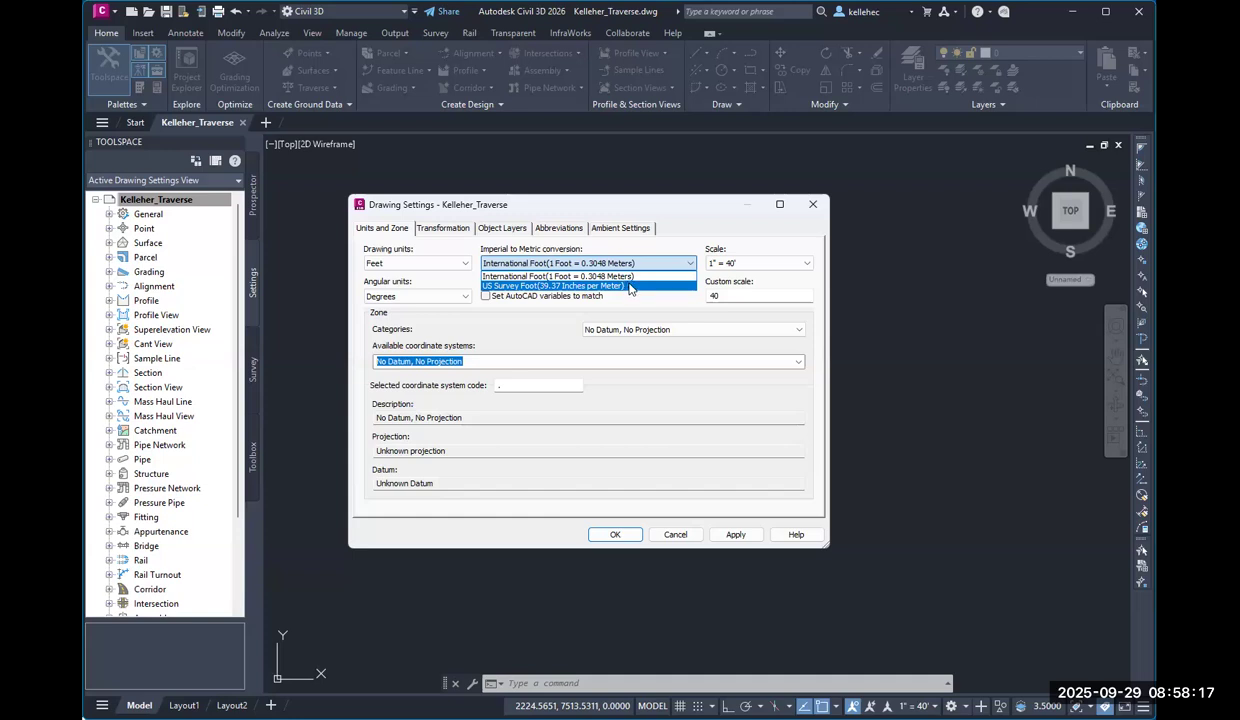
click(643, 277)
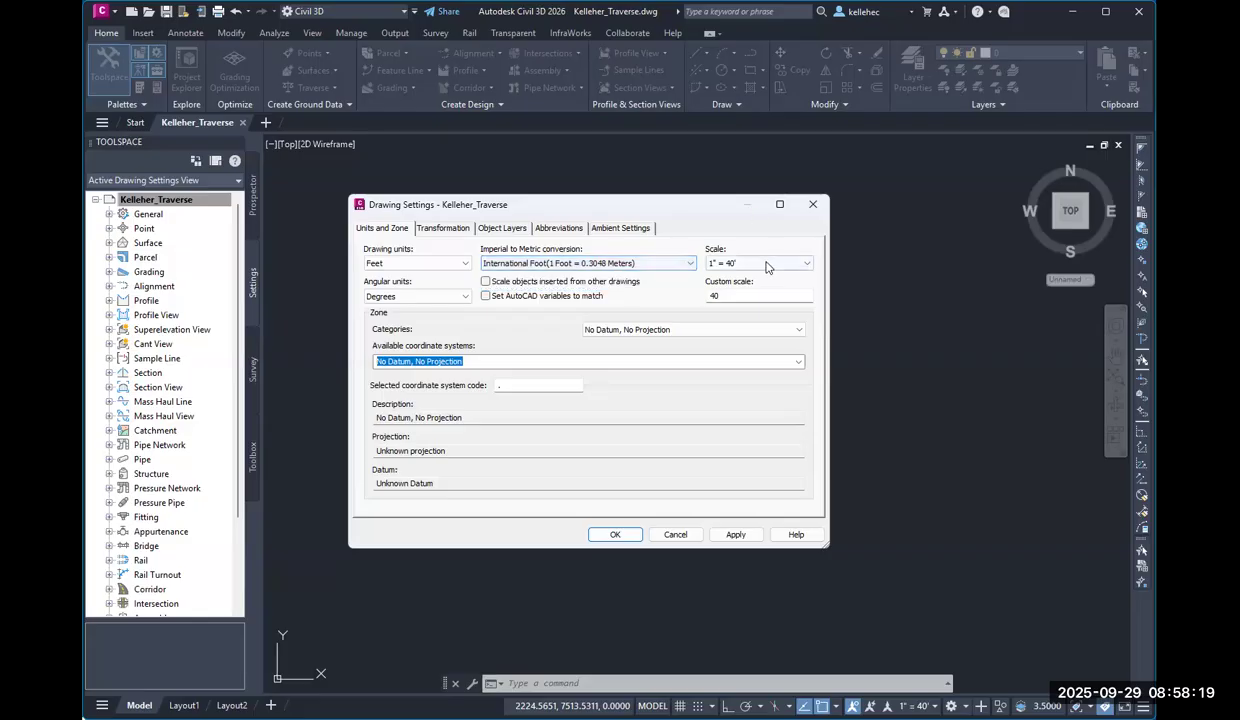
click(767, 263)
click(720, 262)
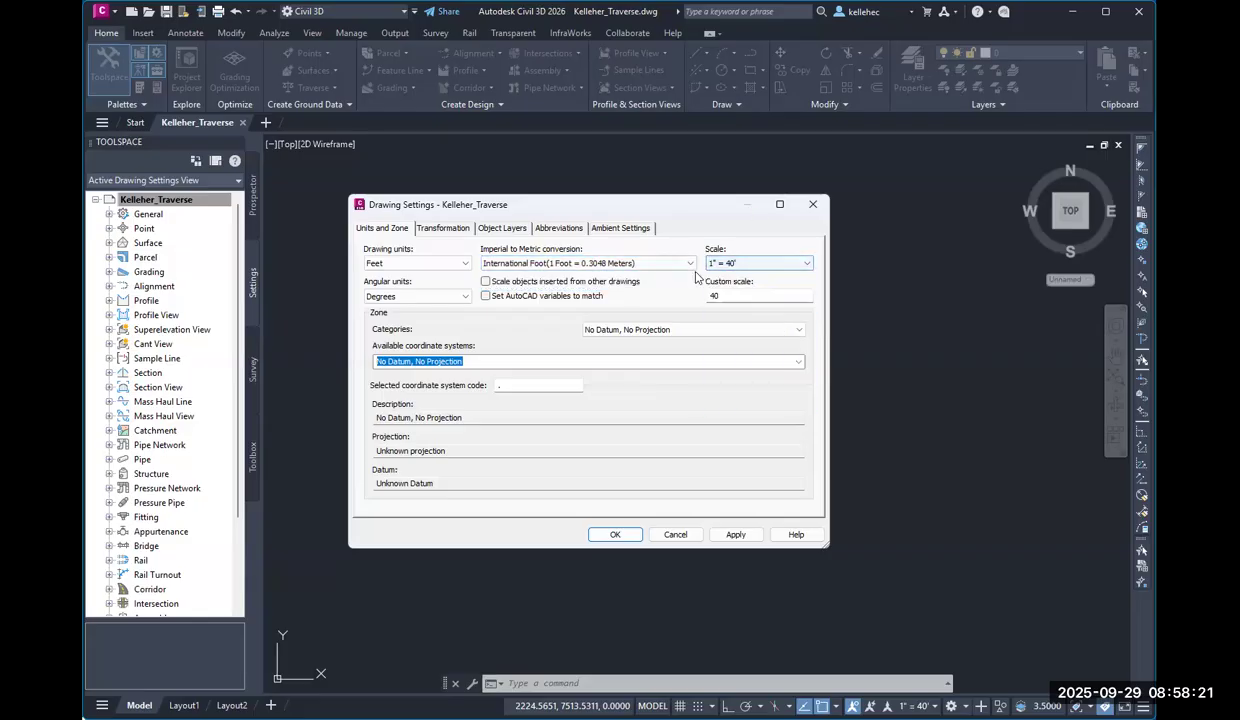
- Set the zone category to USA, Pennsylvania
click(663, 333)
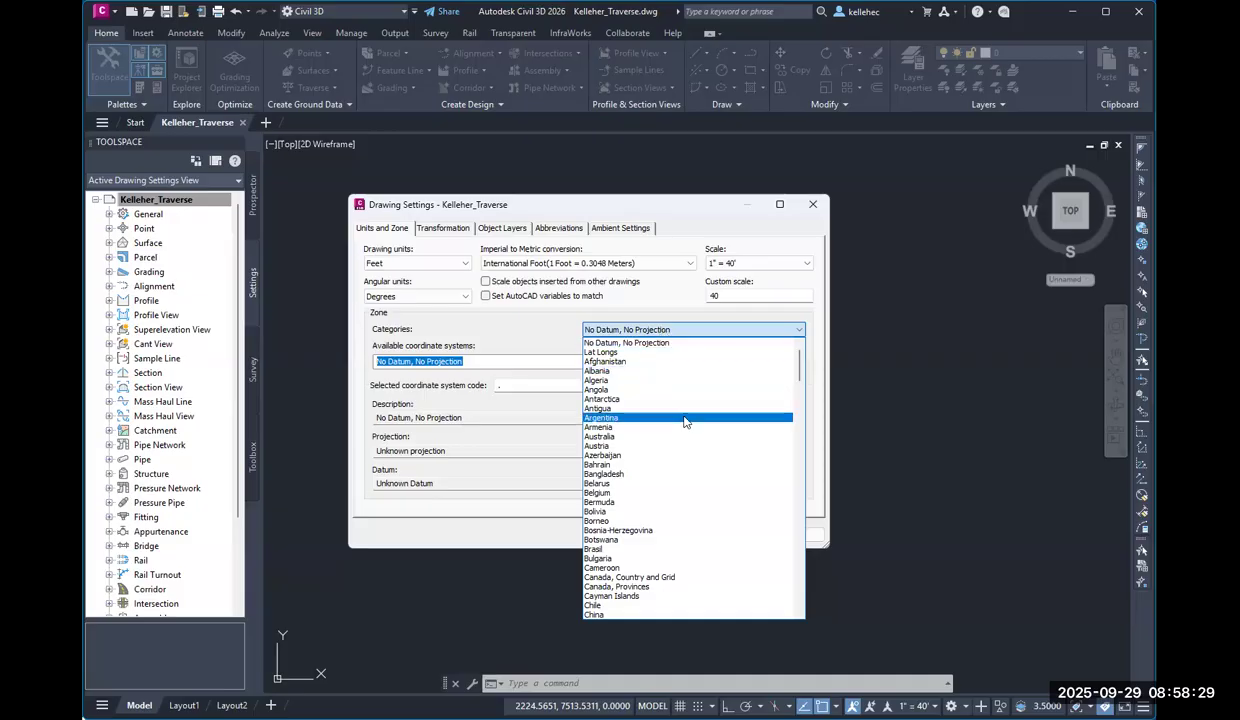
scroll(686, 421, down, 20)
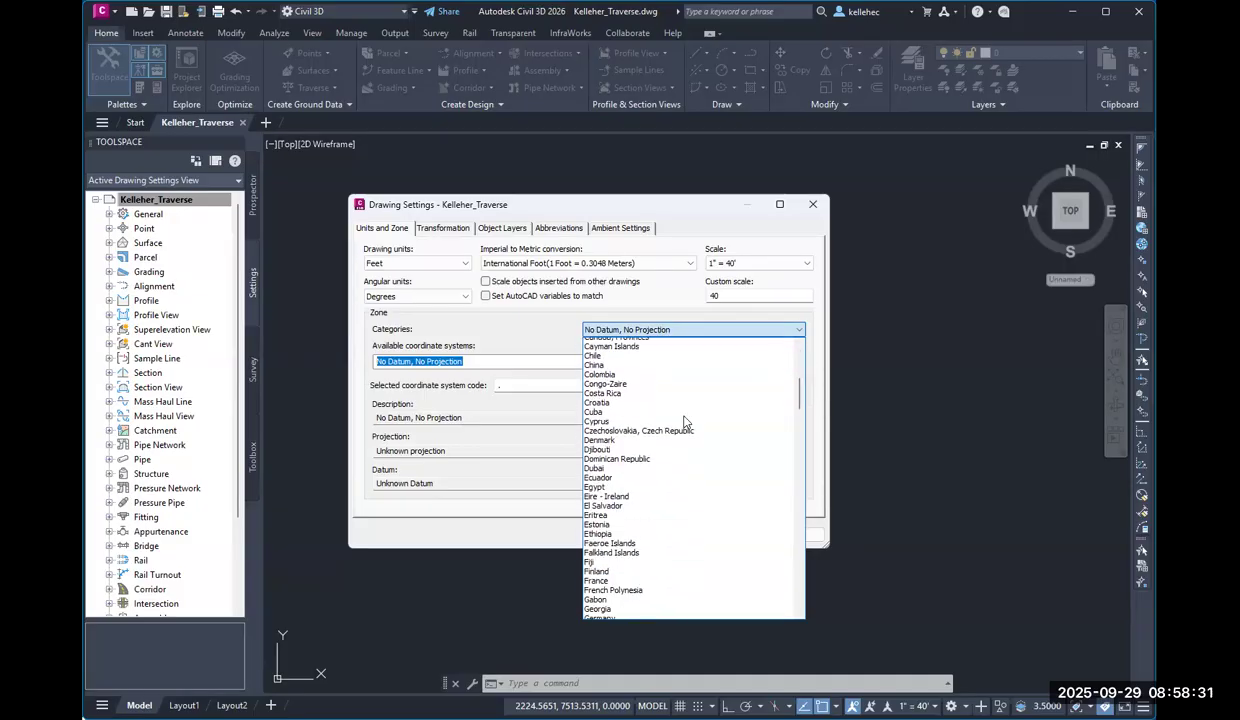
drag(800, 415, 812, 551)
scroll(785, 539, down, 6)
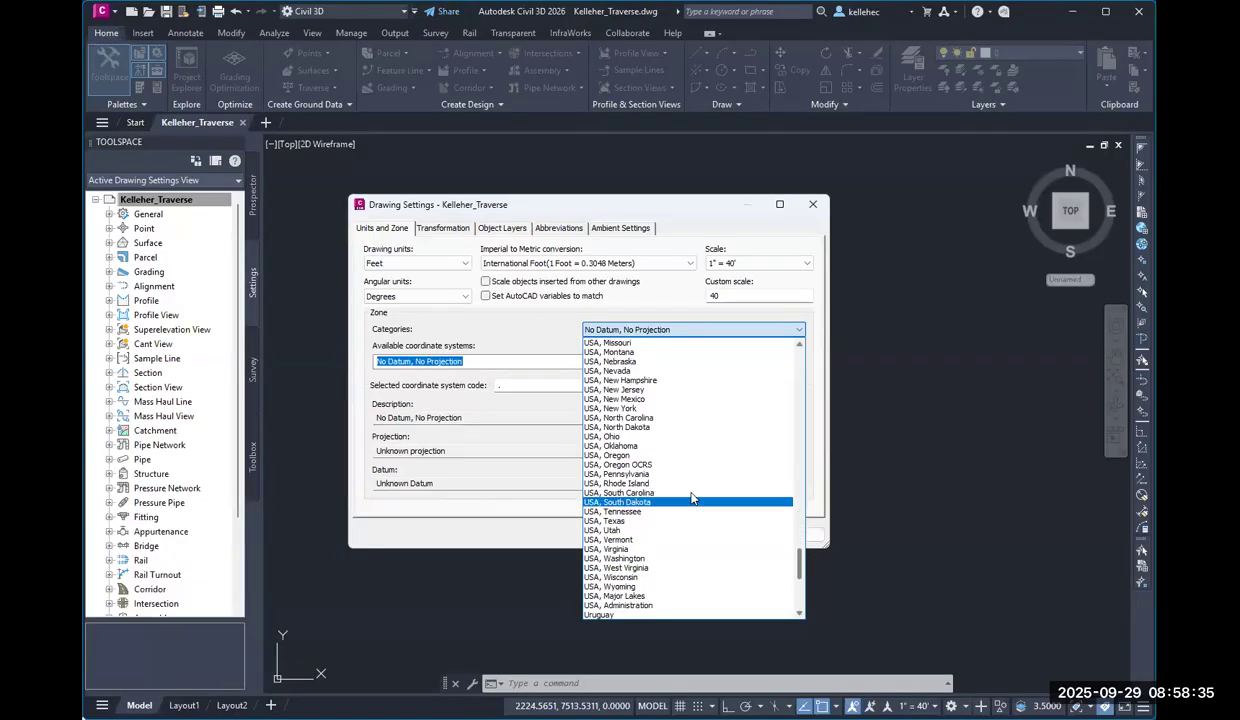
click(694, 476)
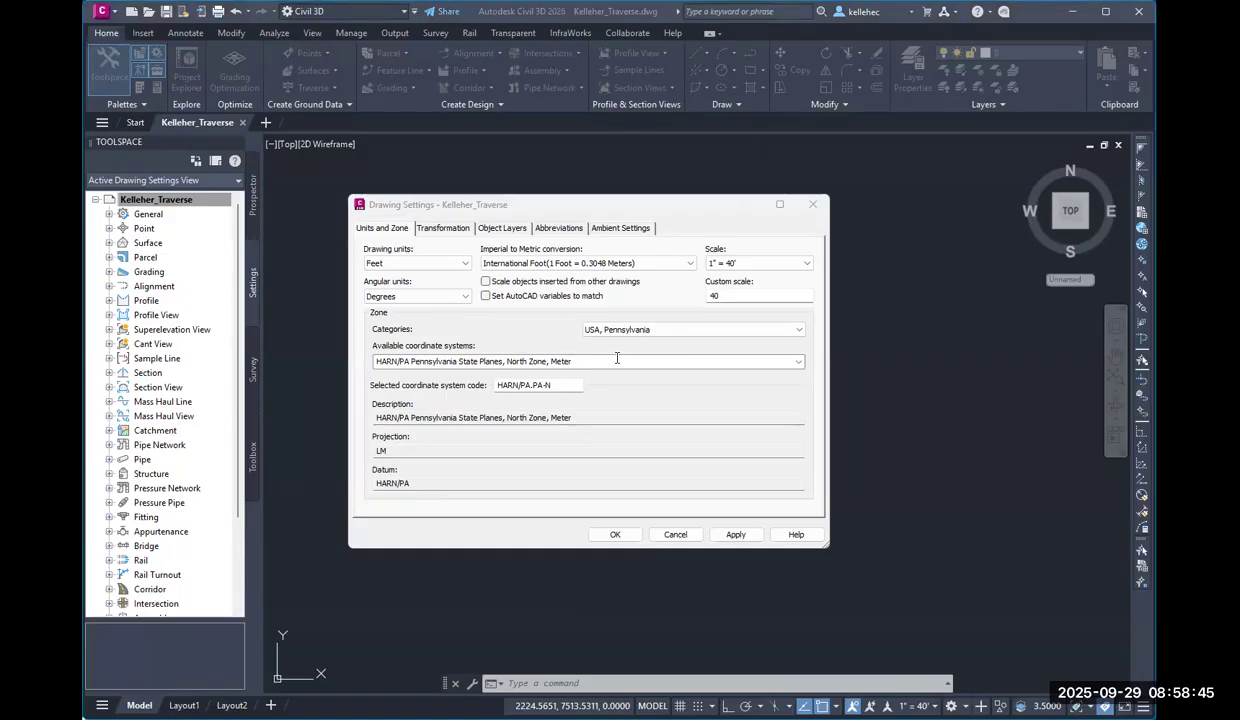
- Browse the coordinate systems available for Pennsylvania
click(799, 361)
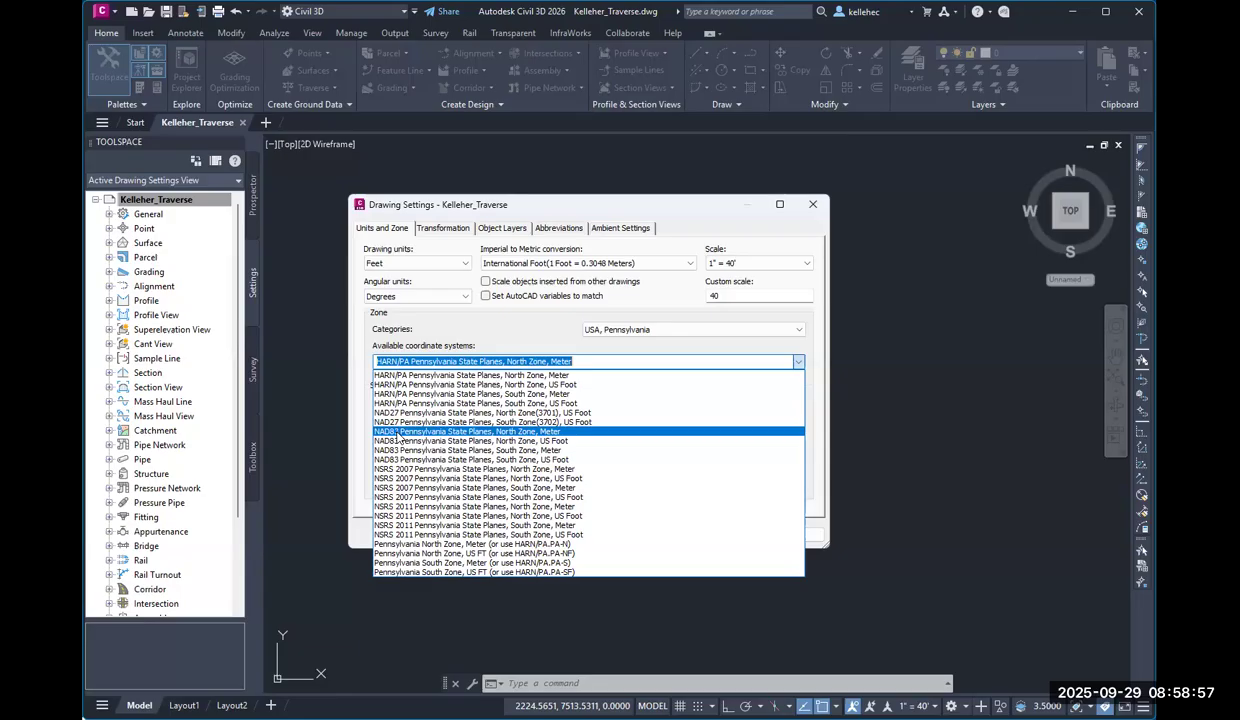
key(Down)
key(Down)
key(Down)
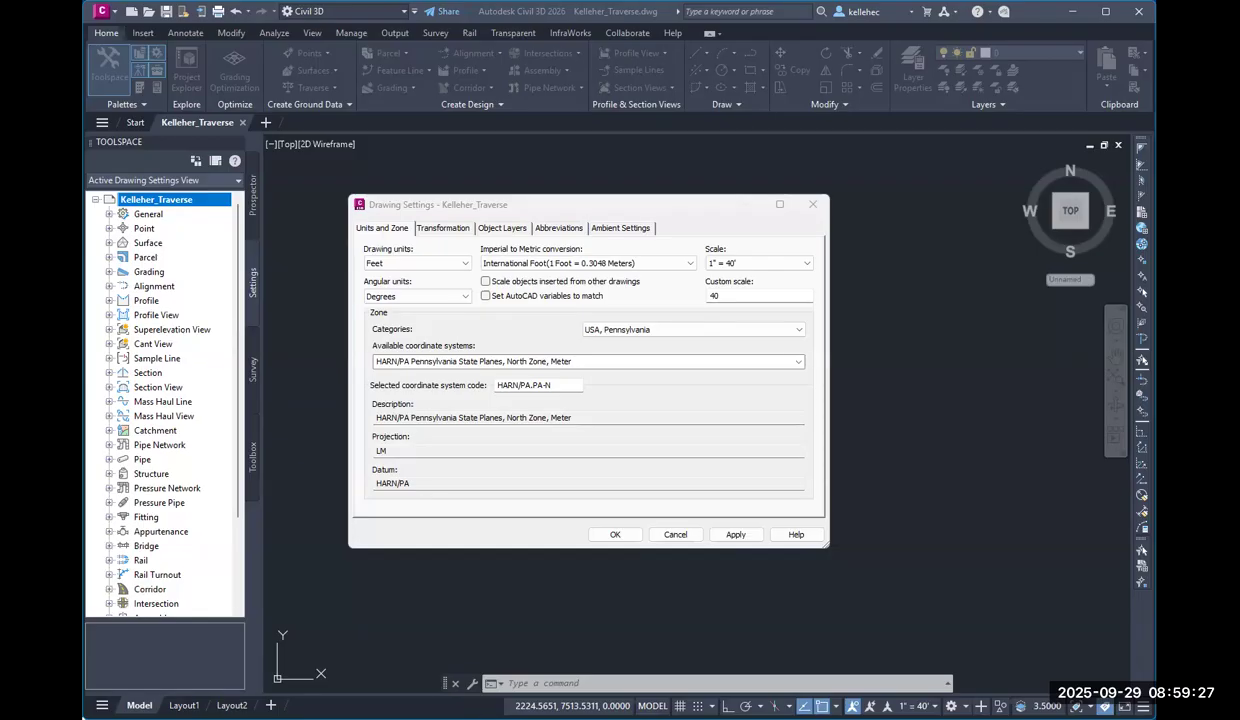
- Switch to the browser and examine the maps of the Pennsylvania North and South state plane zones
key(alt+Tab)
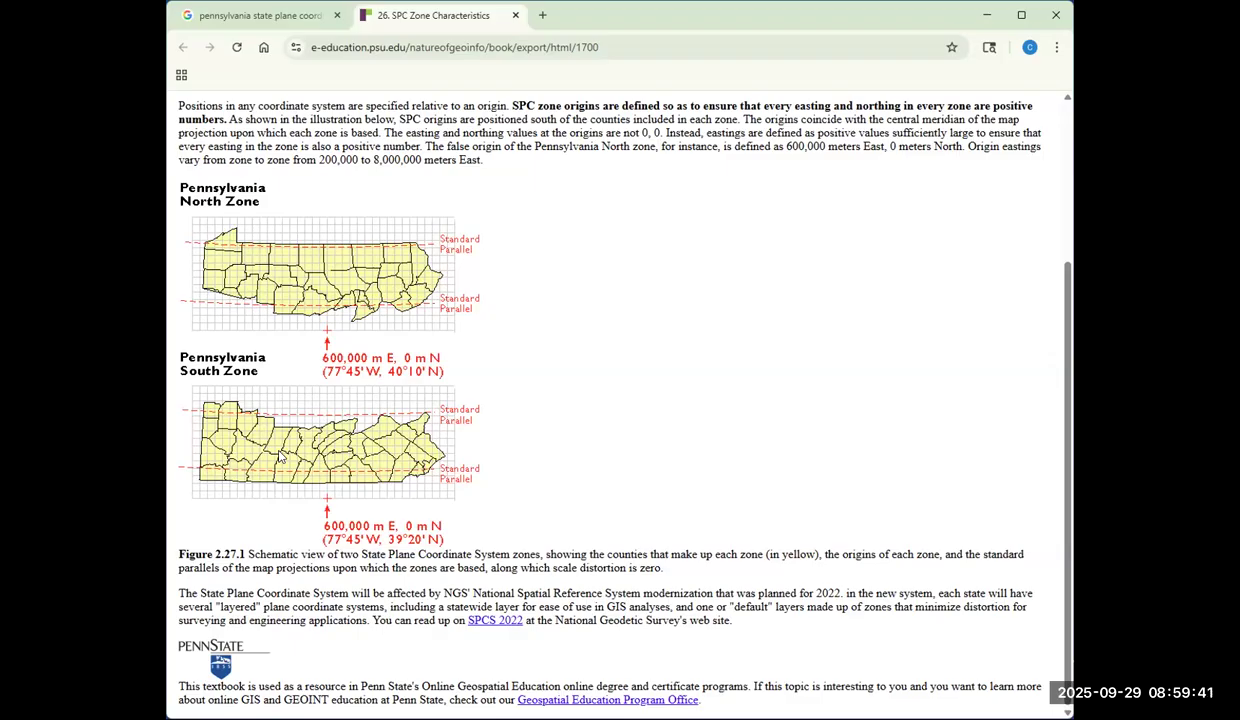
scroll(395, 432, up, 1)
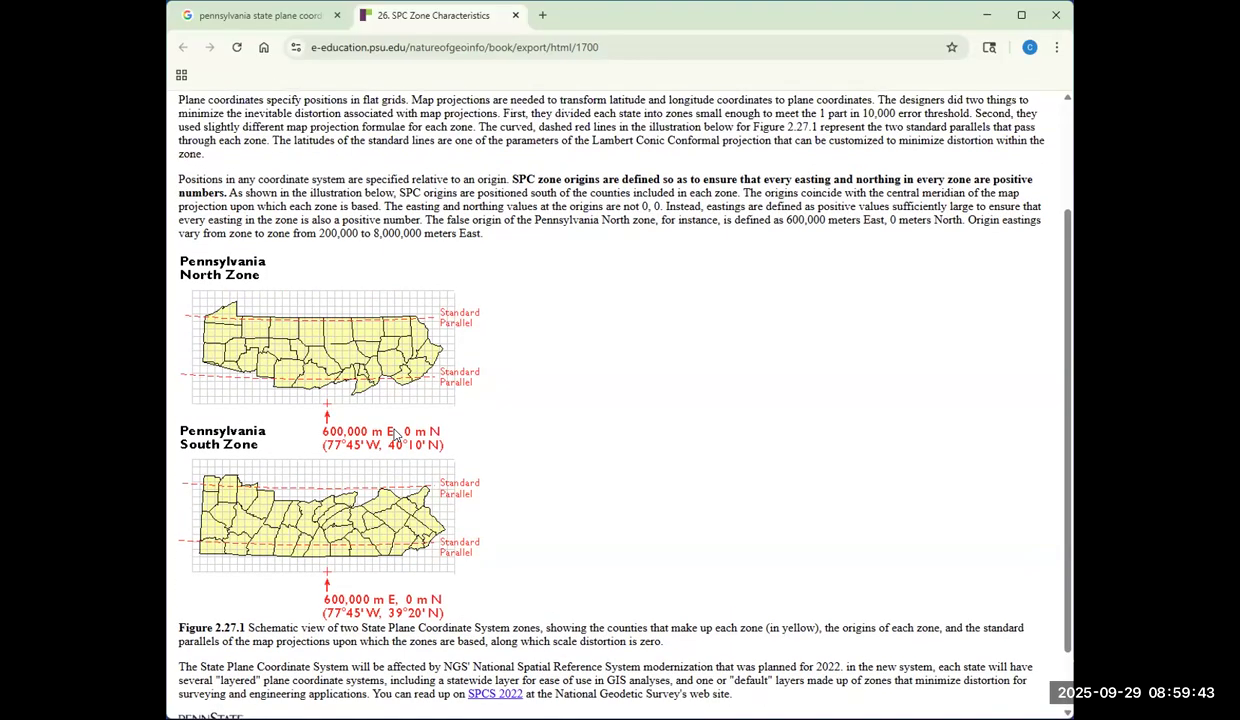
scroll(395, 432, down, 1)
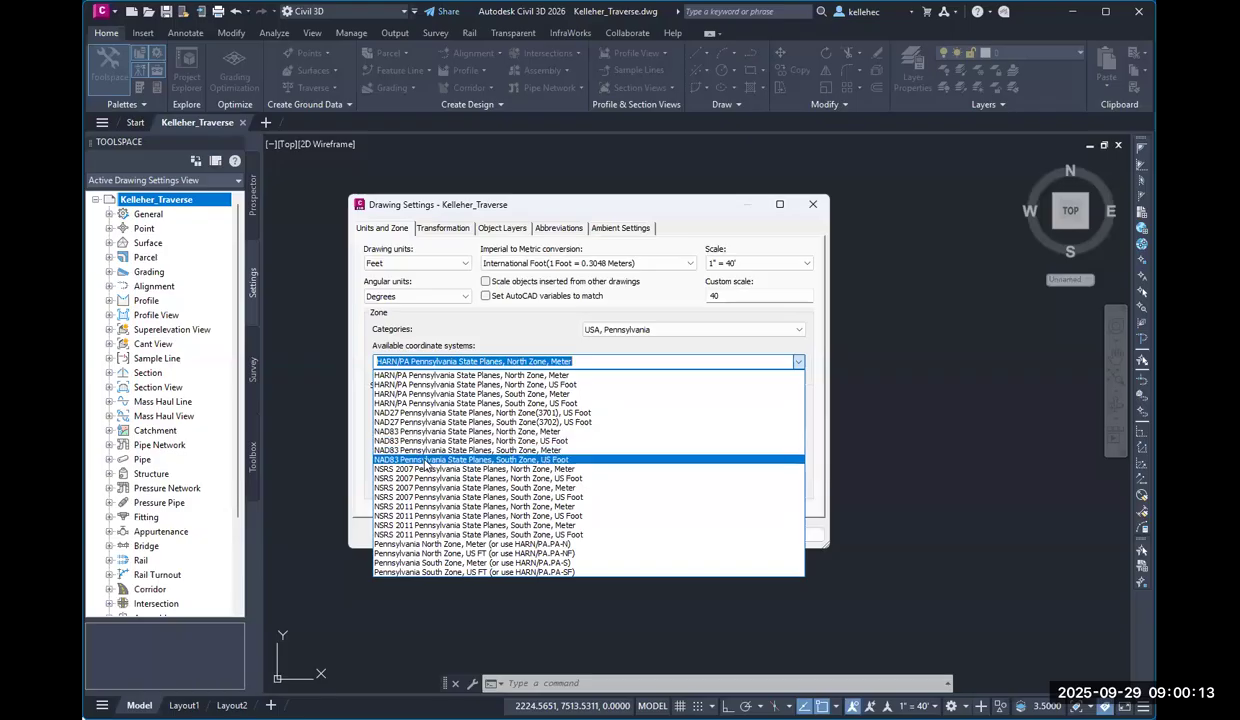
- Choose the NAD83 Pennsylvania State Planes, South Zone, US Foot coordinate system and apply it to the drawing
click(425, 462)
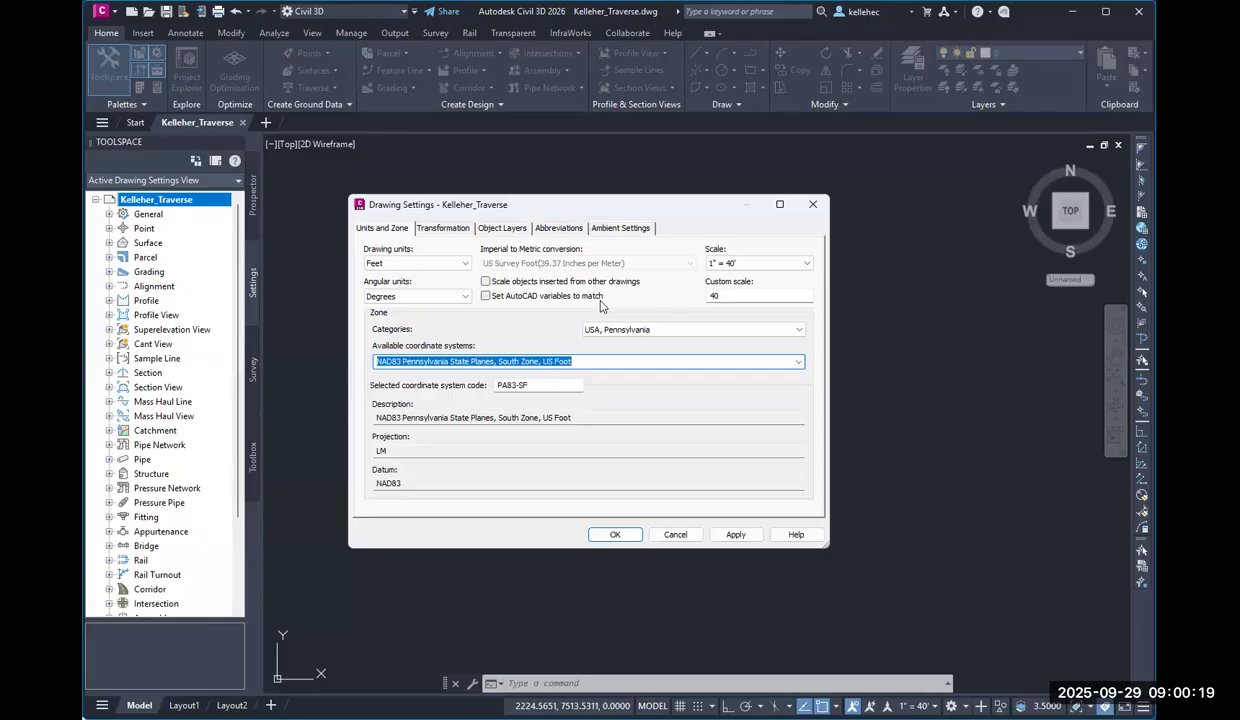
click(752, 536)
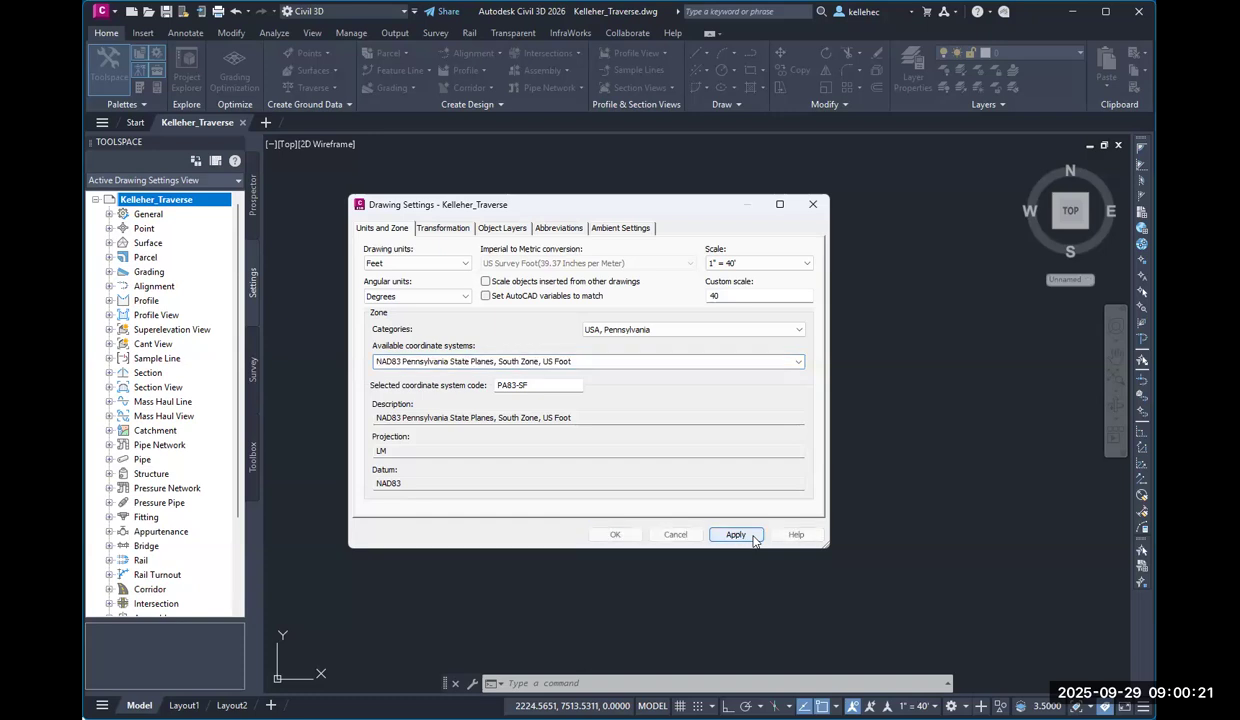
- Expand the Angle properties in the drawing's ambient settings
click(622, 229)
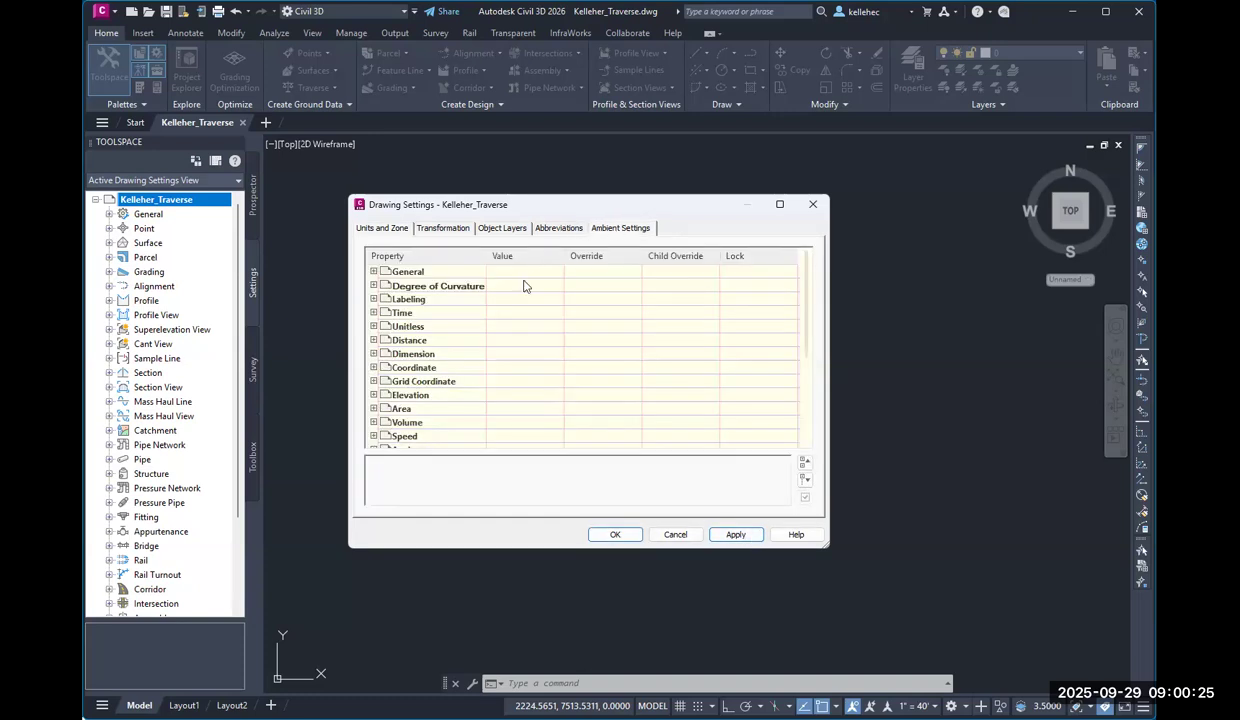
scroll(474, 343, down, 1)
scroll(472, 343, down, 2)
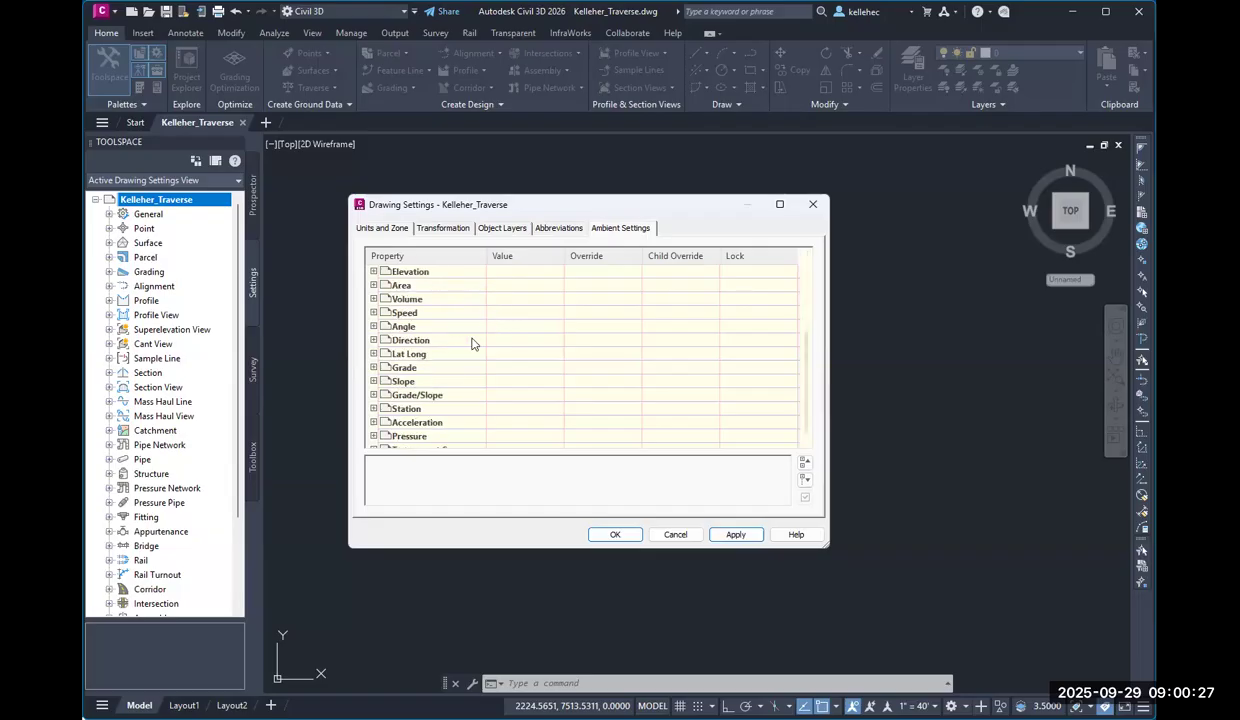
scroll(447, 346, down, 1)
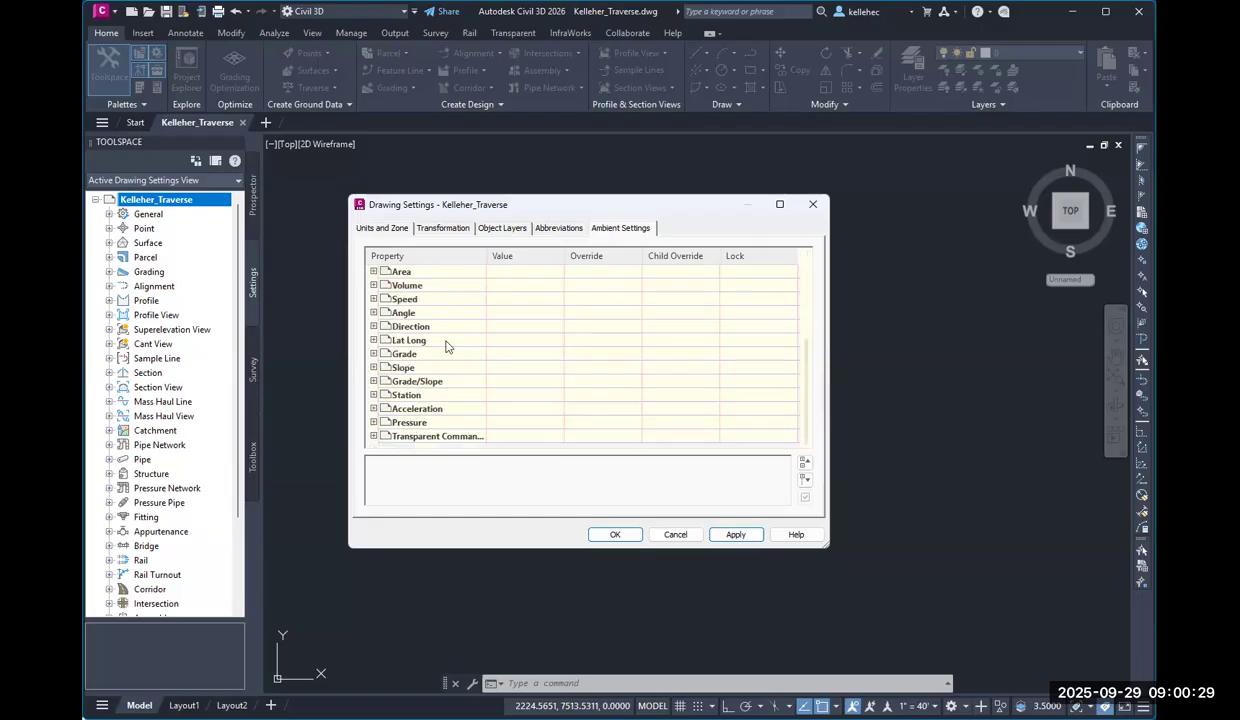
click(374, 313)
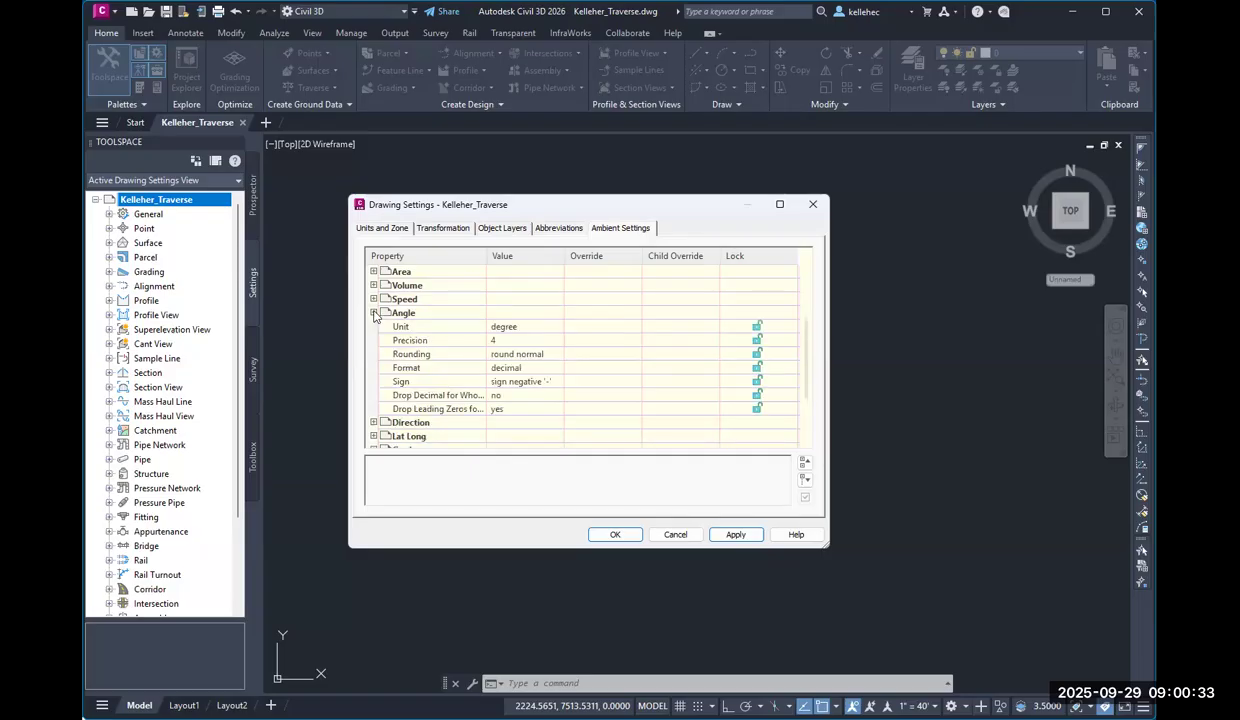
- Check the Angle unit, precision and rounding values, keeping rounding at round normal
click(522, 331)
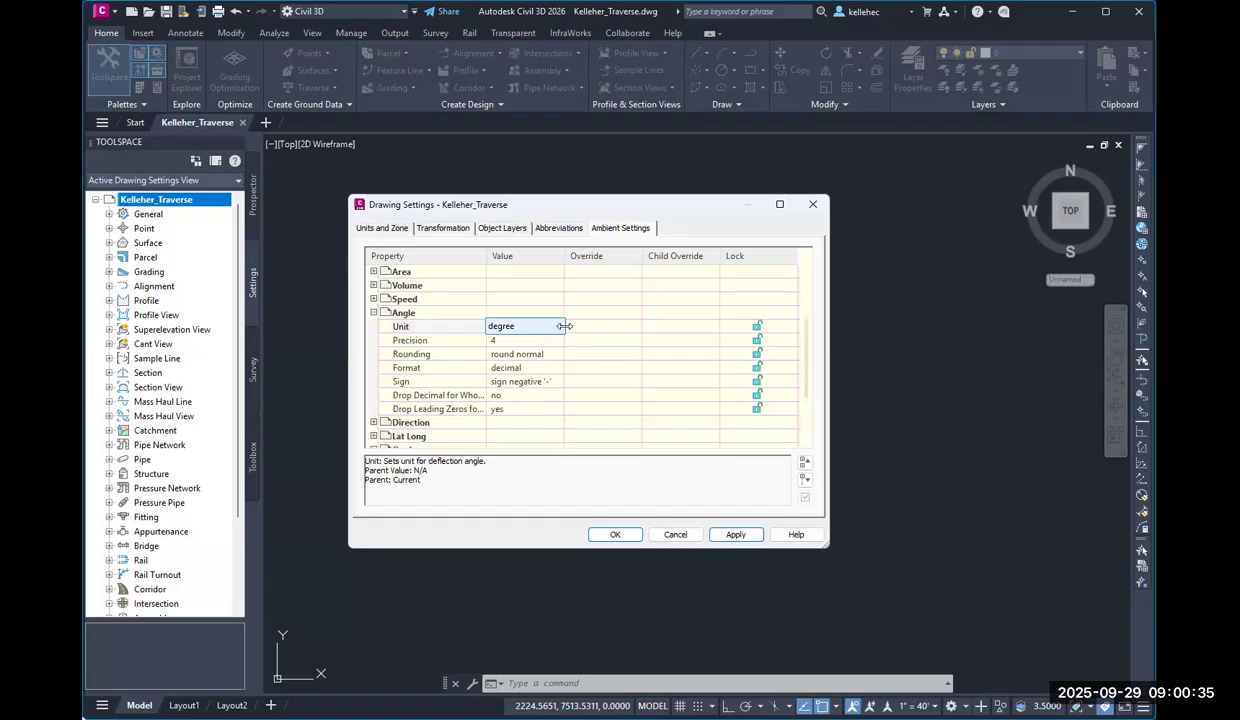
click(558, 326)
click(556, 352)
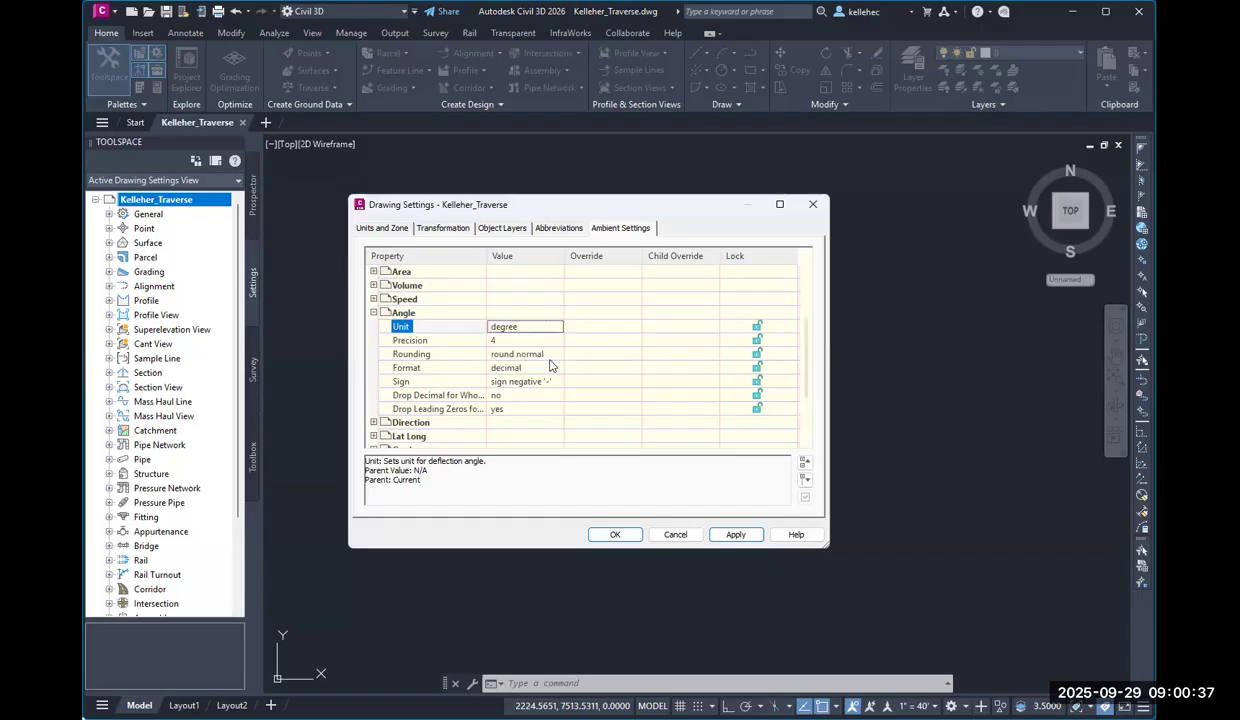
click(552, 356)
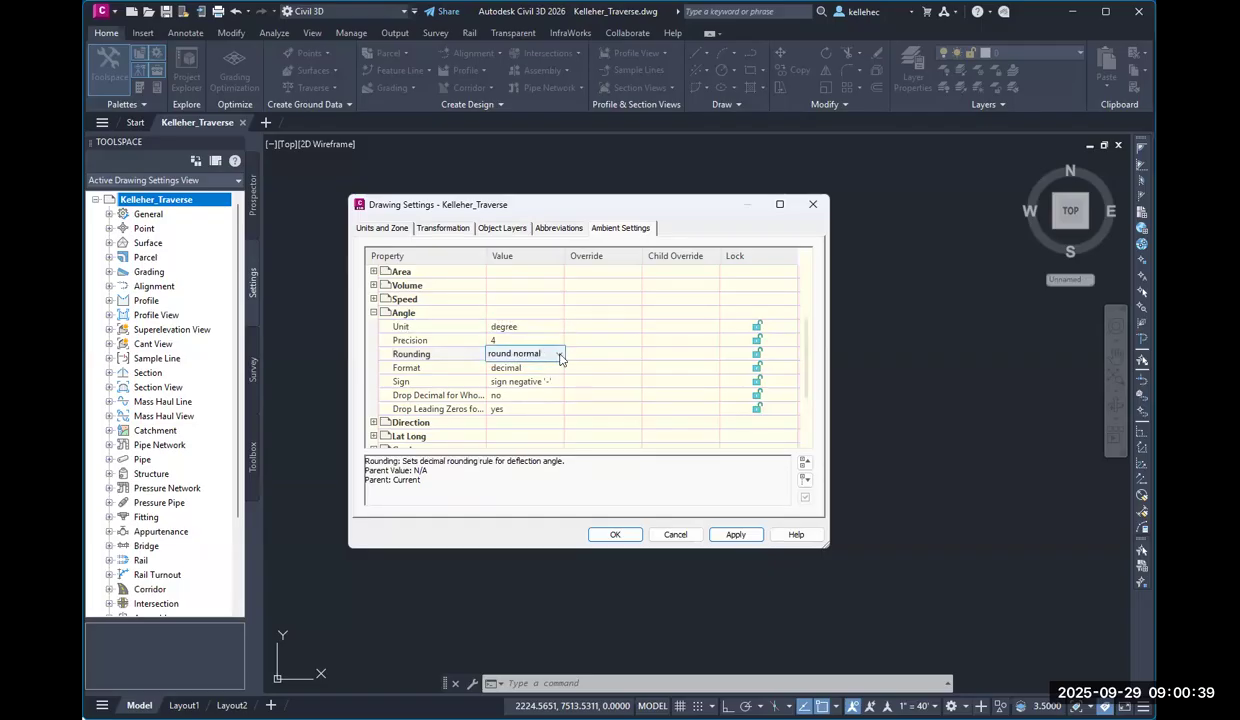
click(559, 355)
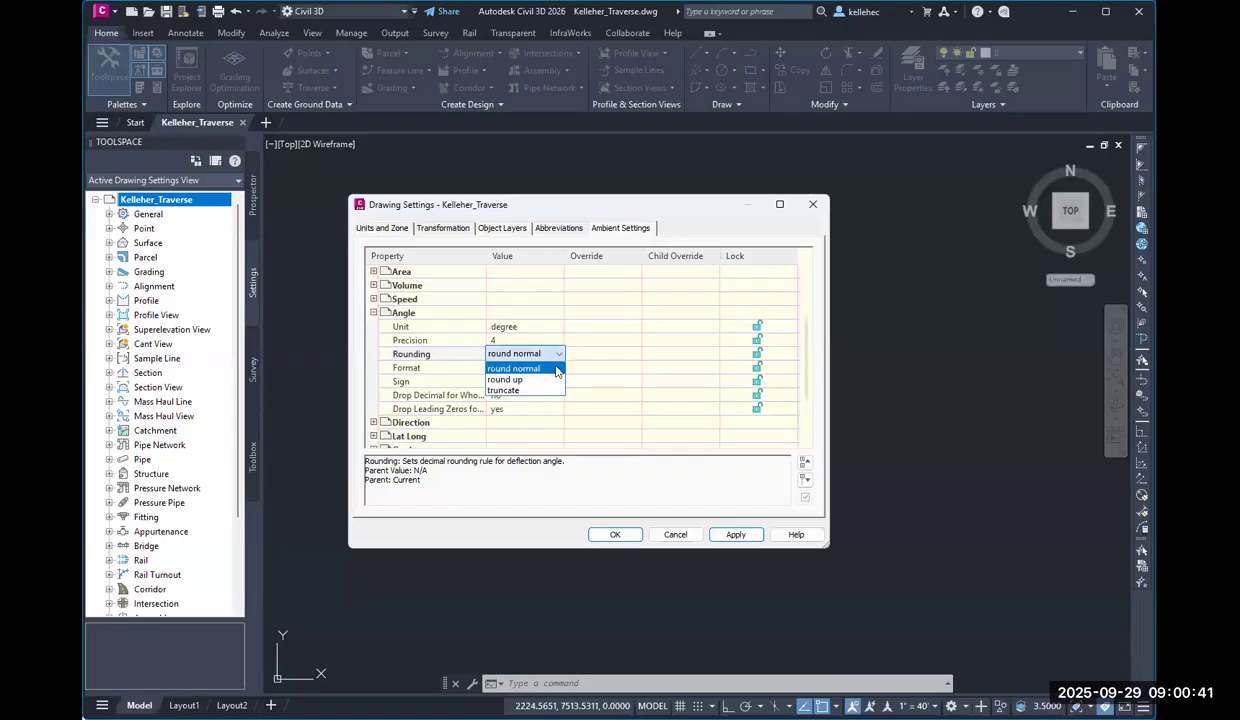
click(538, 368)
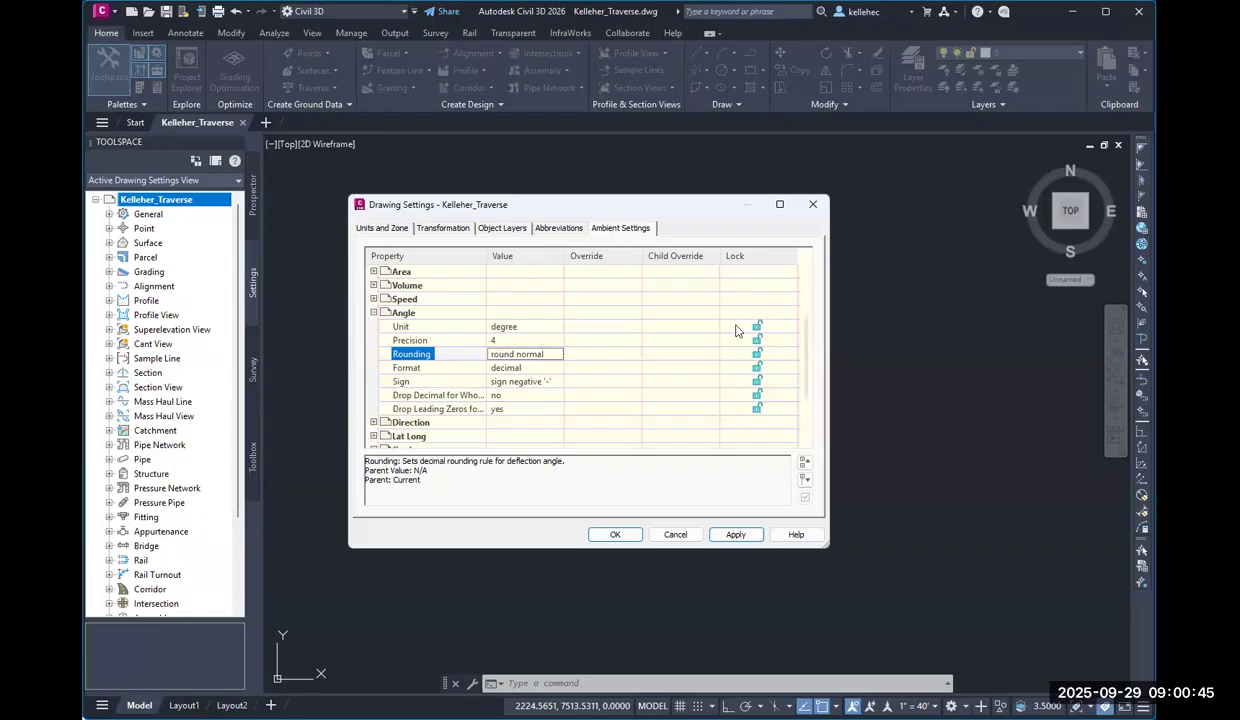
click(512, 340)
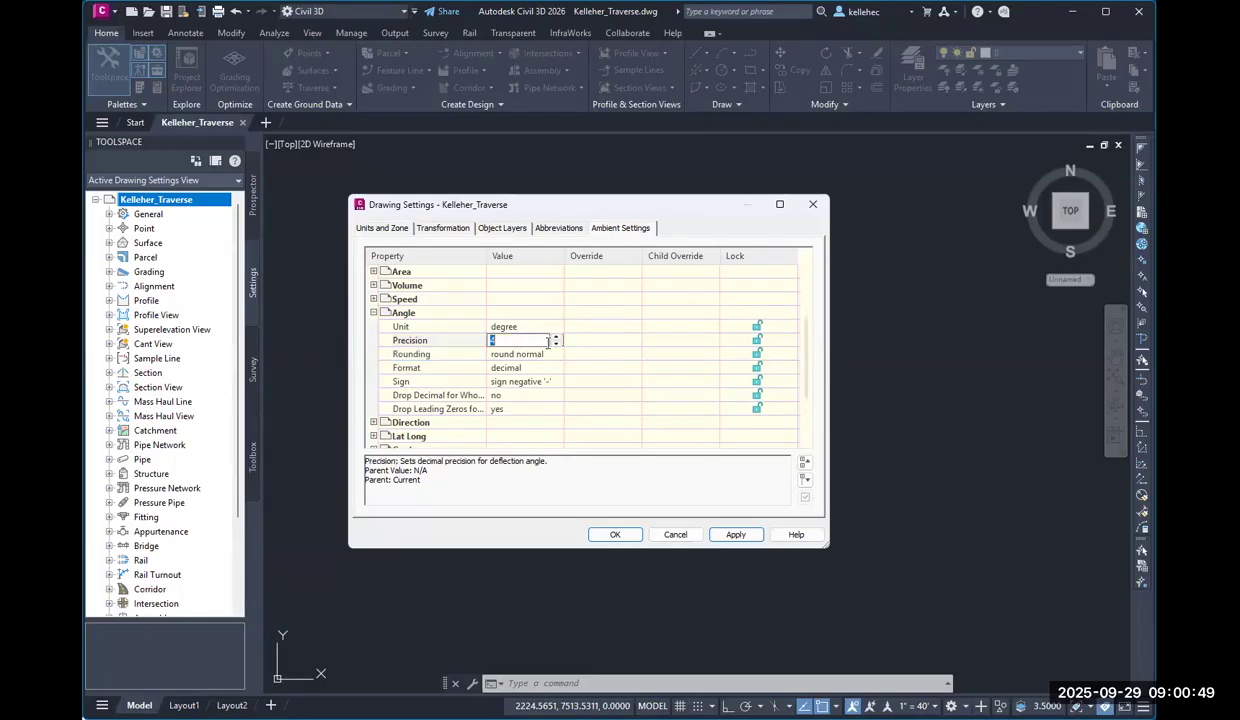
click(559, 328)
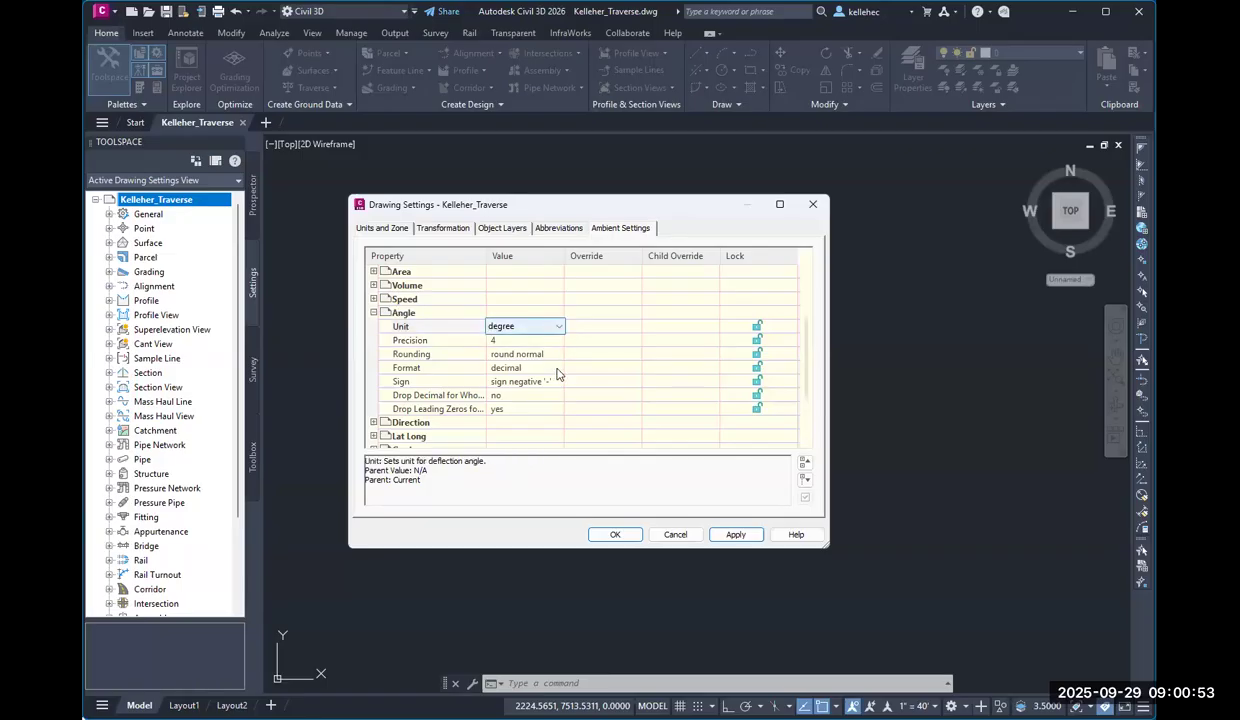
- Set the Angle display format to DD°MM'SS.SS"
click(559, 369)
click(558, 368)
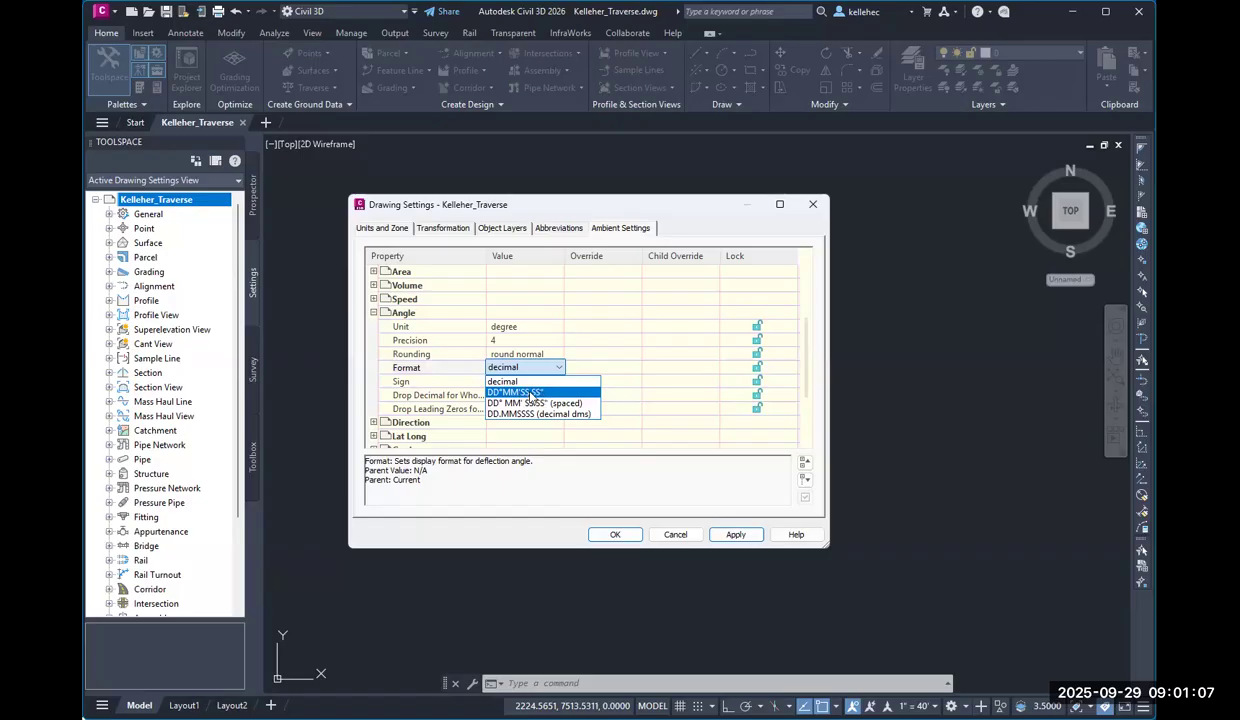
click(518, 392)
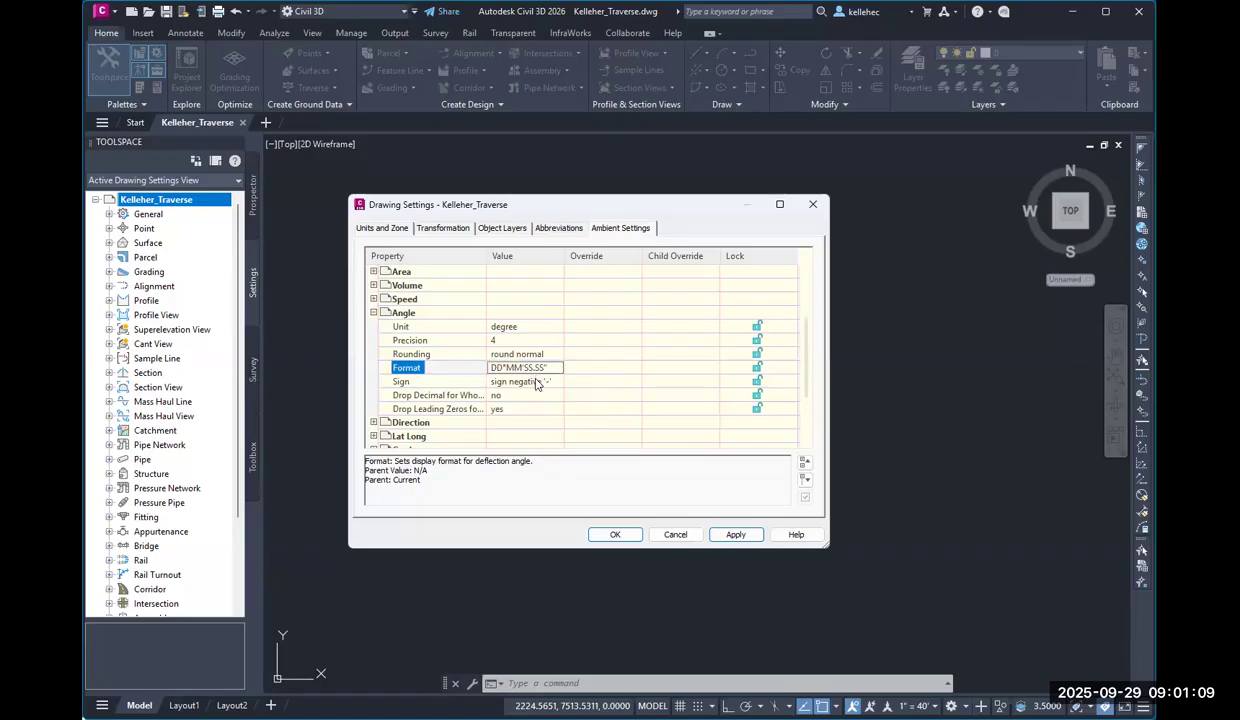
- Keep the Angle sign at sign negative '-', then apply the ambient settings and close the drawing settings
click(538, 386)
click(560, 386)
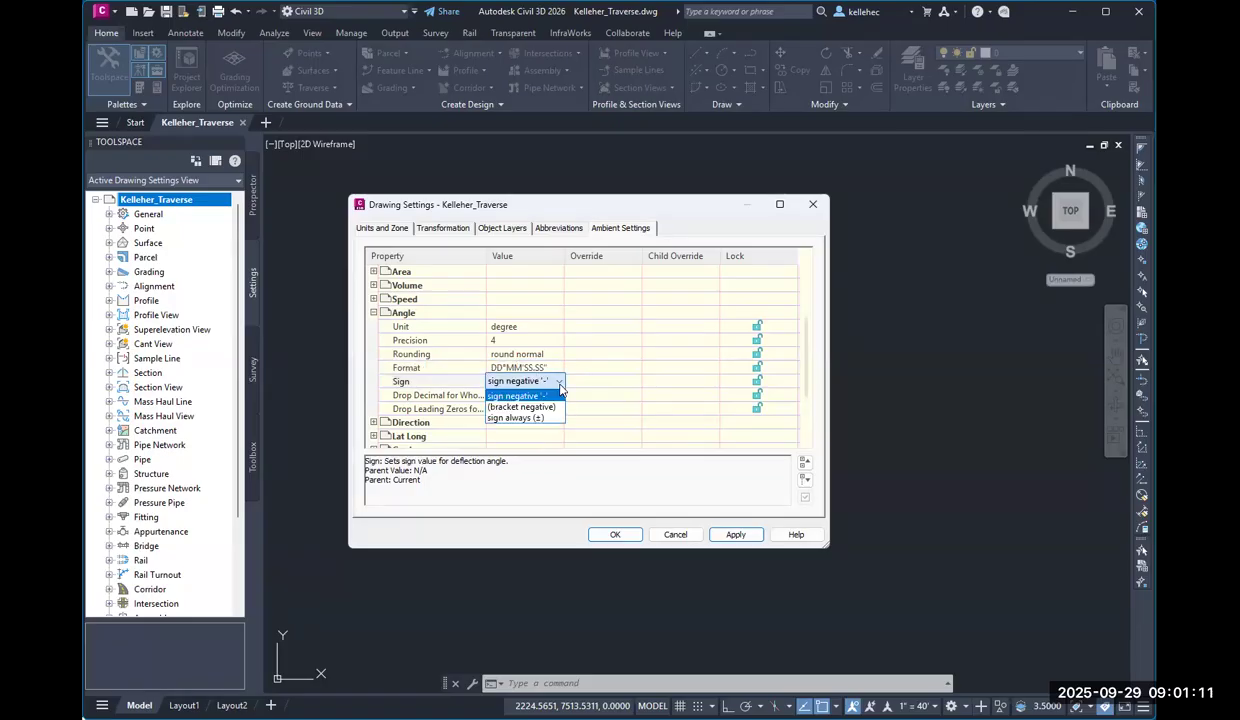
click(557, 396)
click(556, 397)
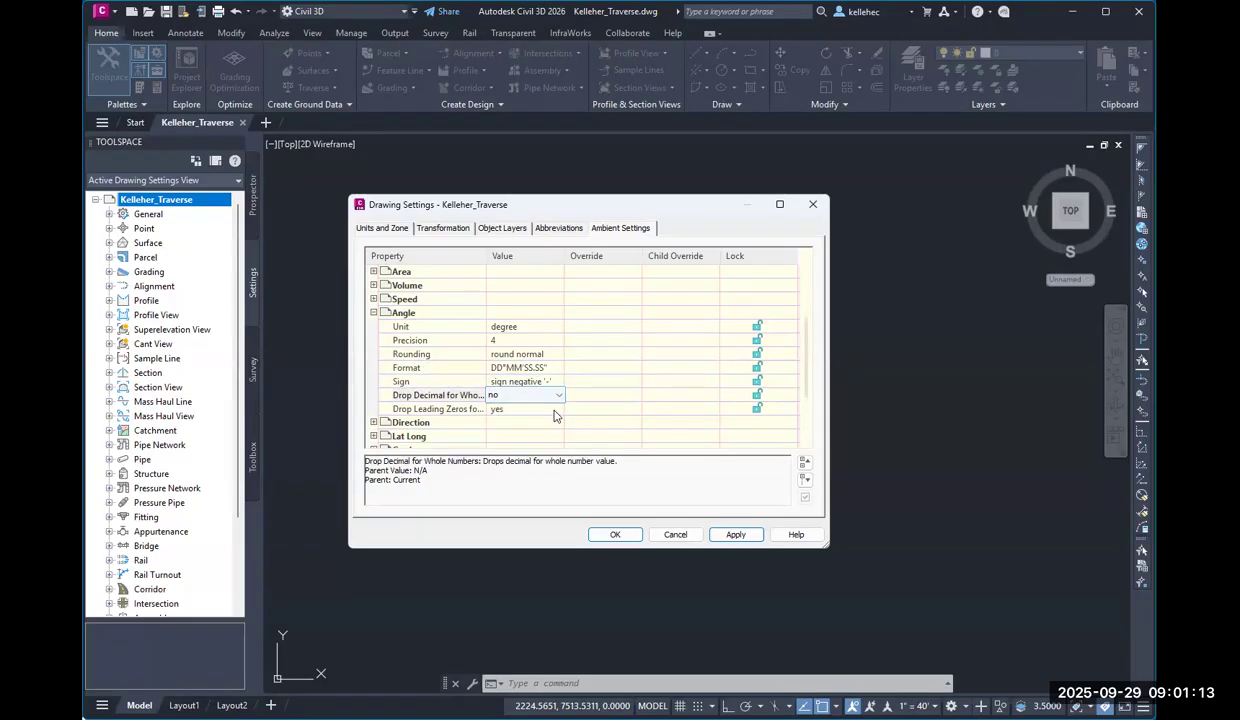
click(733, 534)
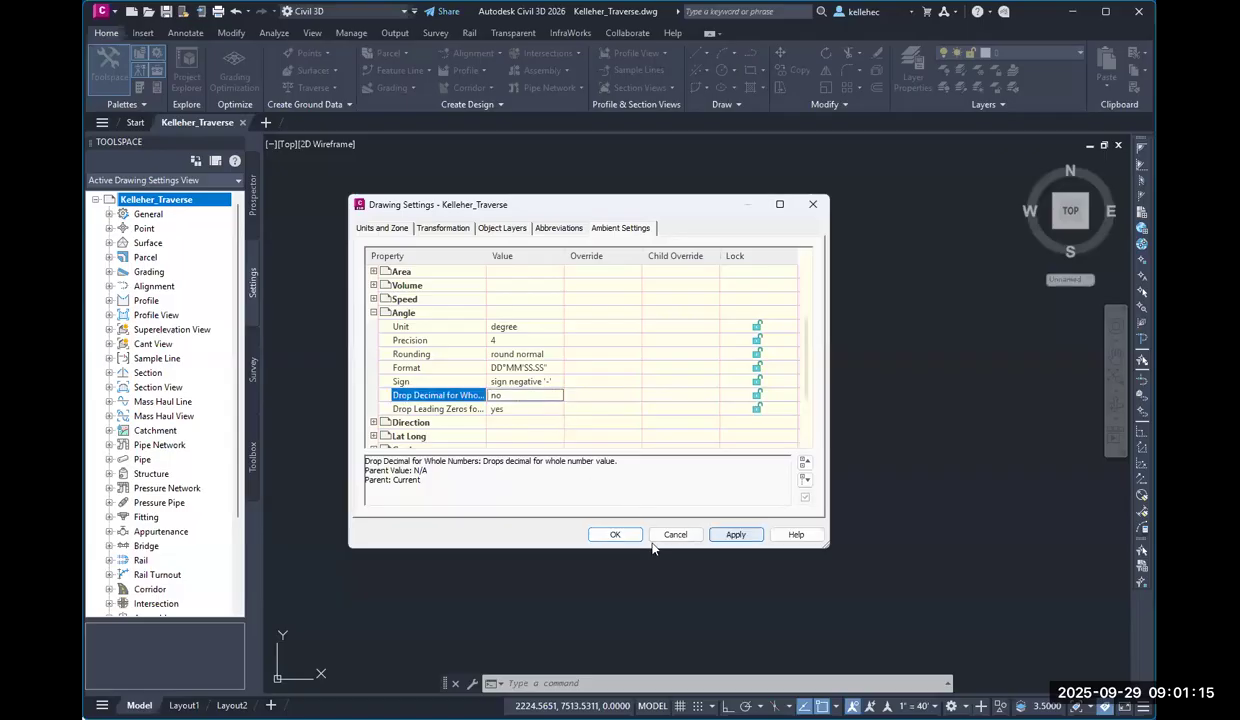
click(615, 534)
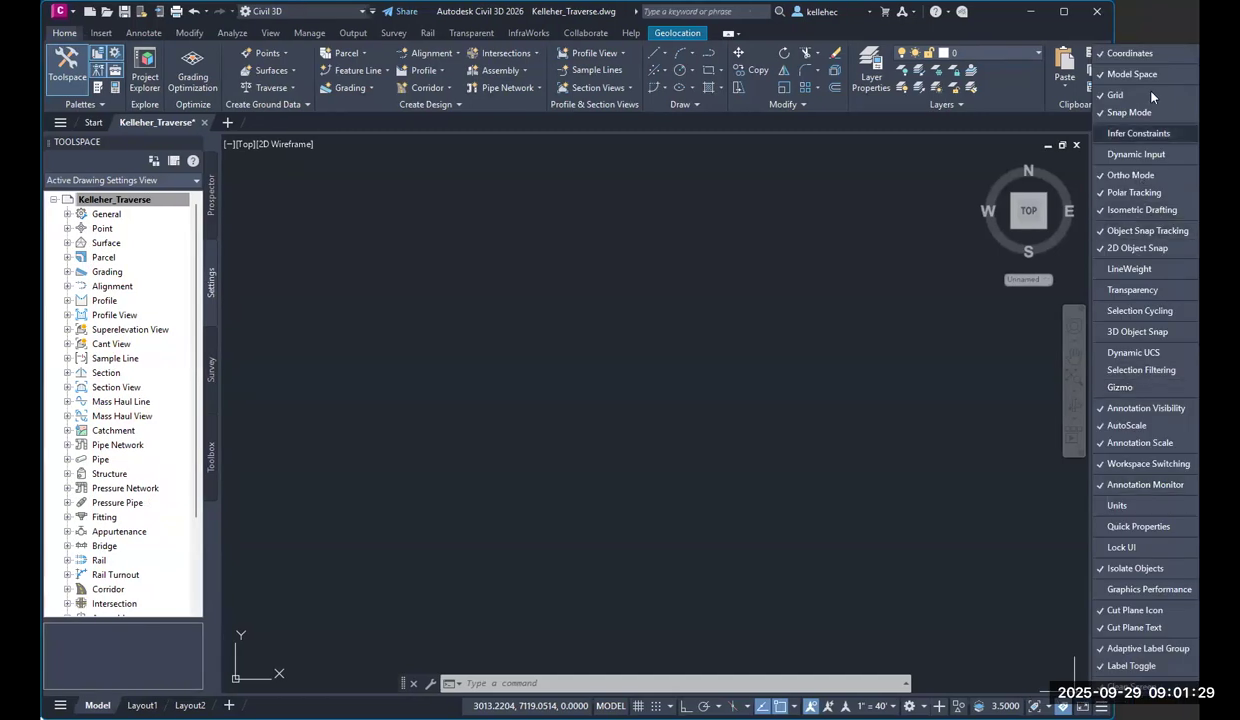
- Hide the cursor coordinates readout in the status bar and show it again
click(1145, 55)
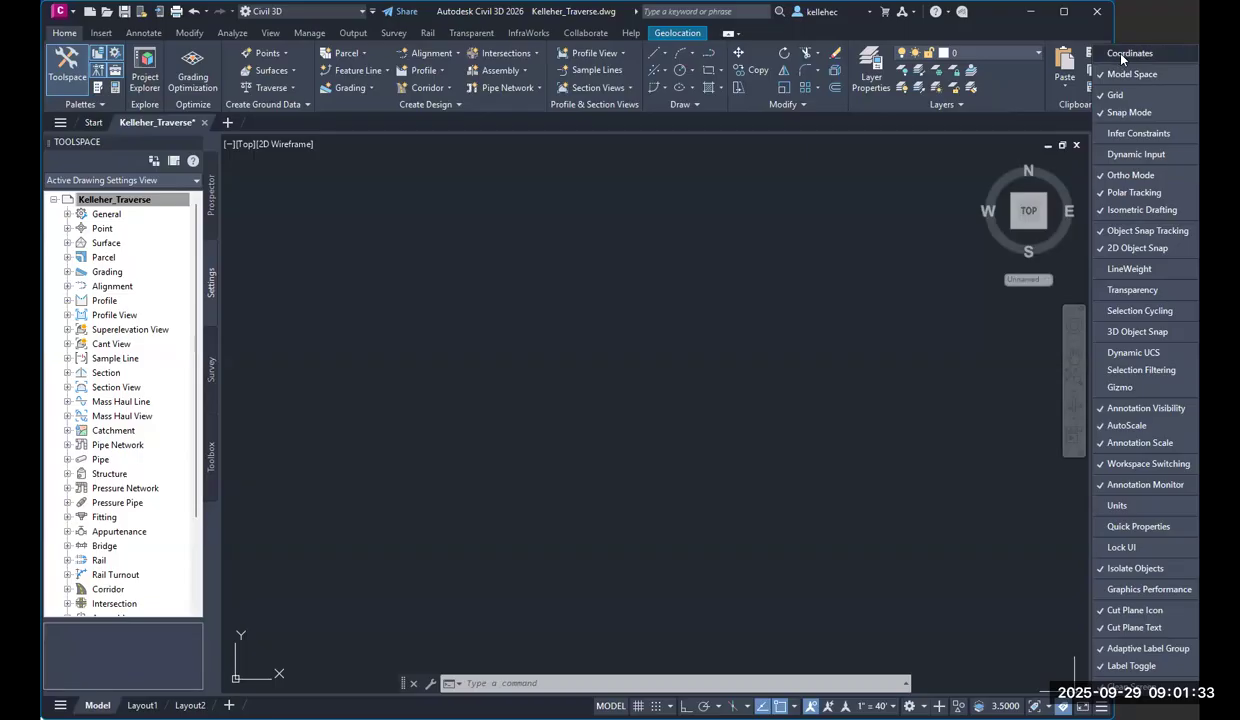
click(1121, 55)
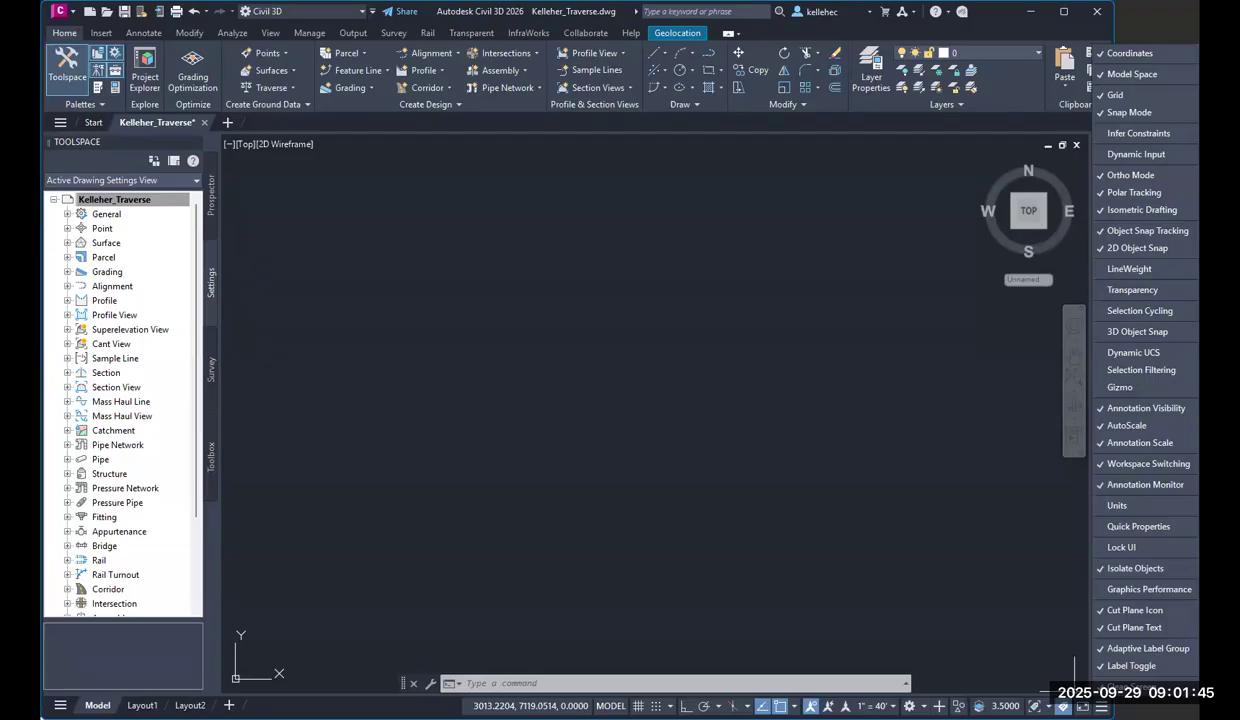
key(Escape)
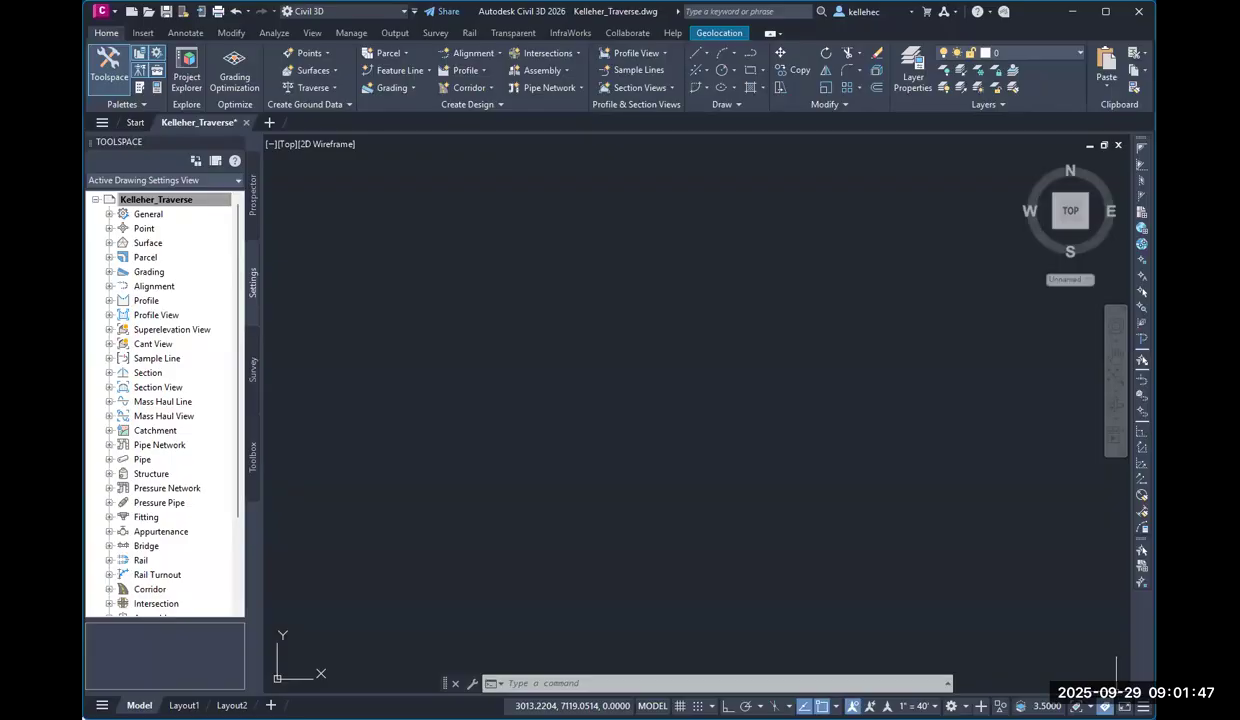
- Toggle Ortho mode on and back off, and 2D object snap off and back on
click(727, 705)
key(F8)
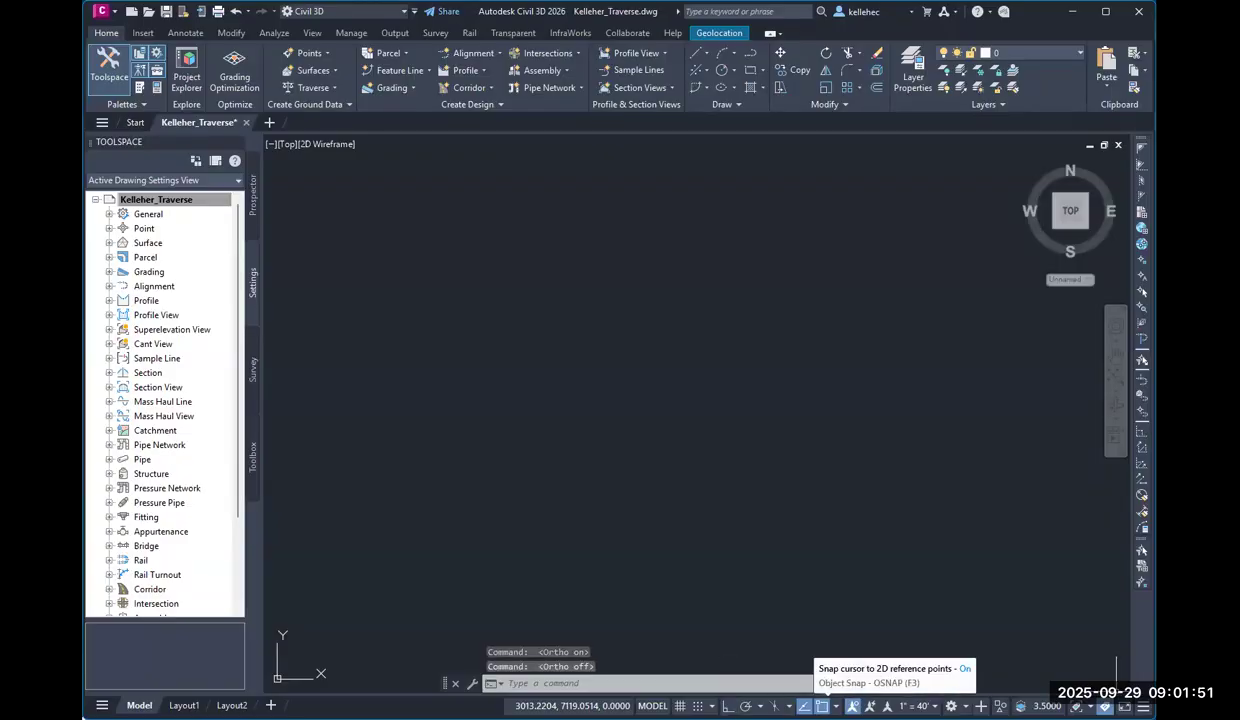
click(822, 706)
click(822, 706)
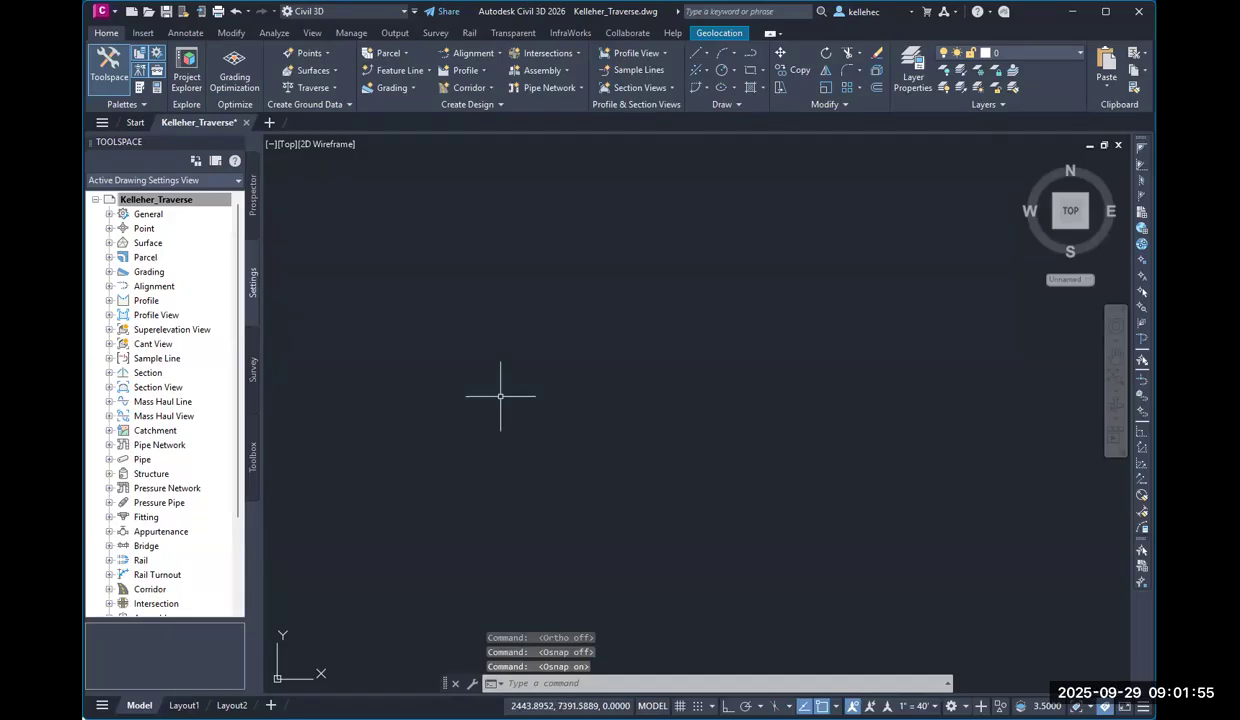
- Open the layer manager and create a new layer named bm
click(921, 84)
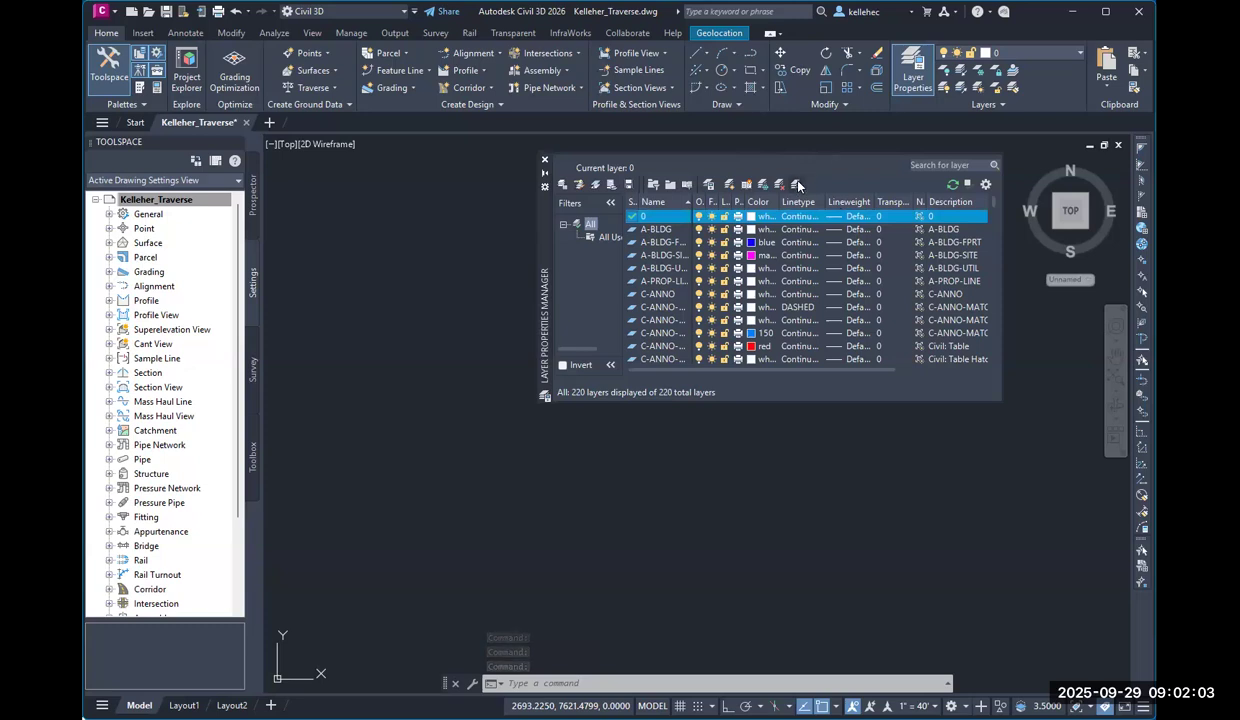
click(710, 185)
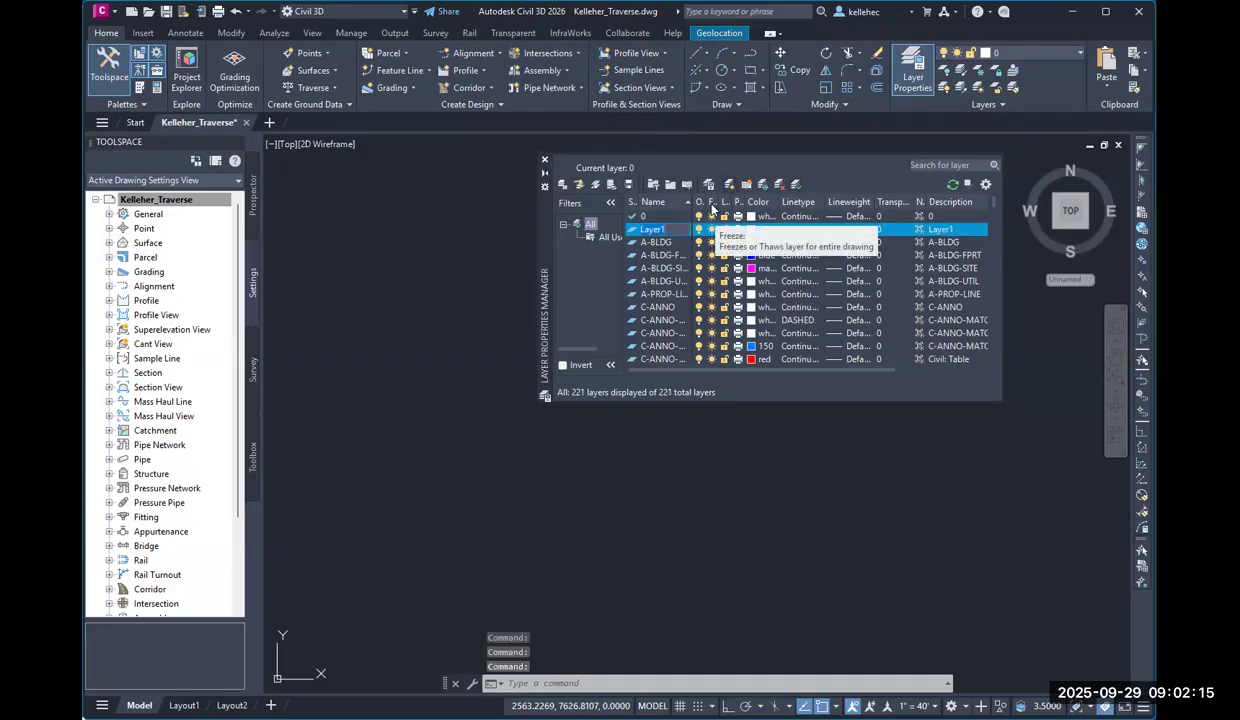
text(bm)
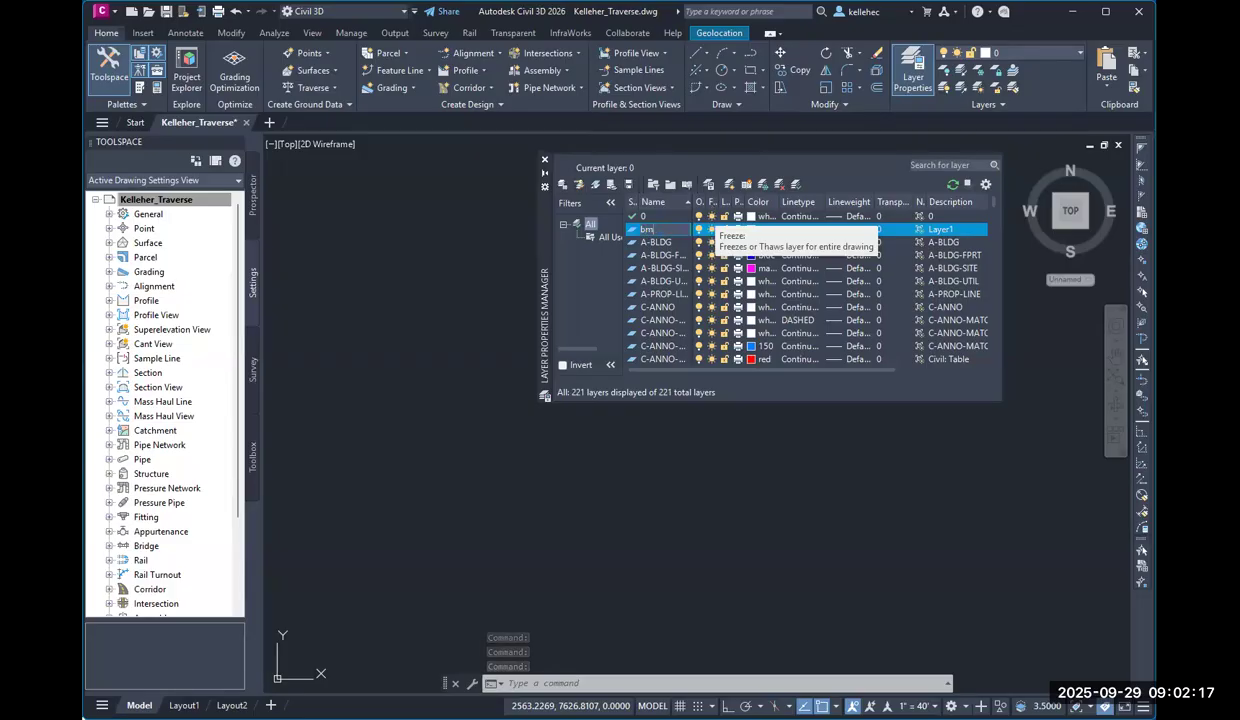
text(i)
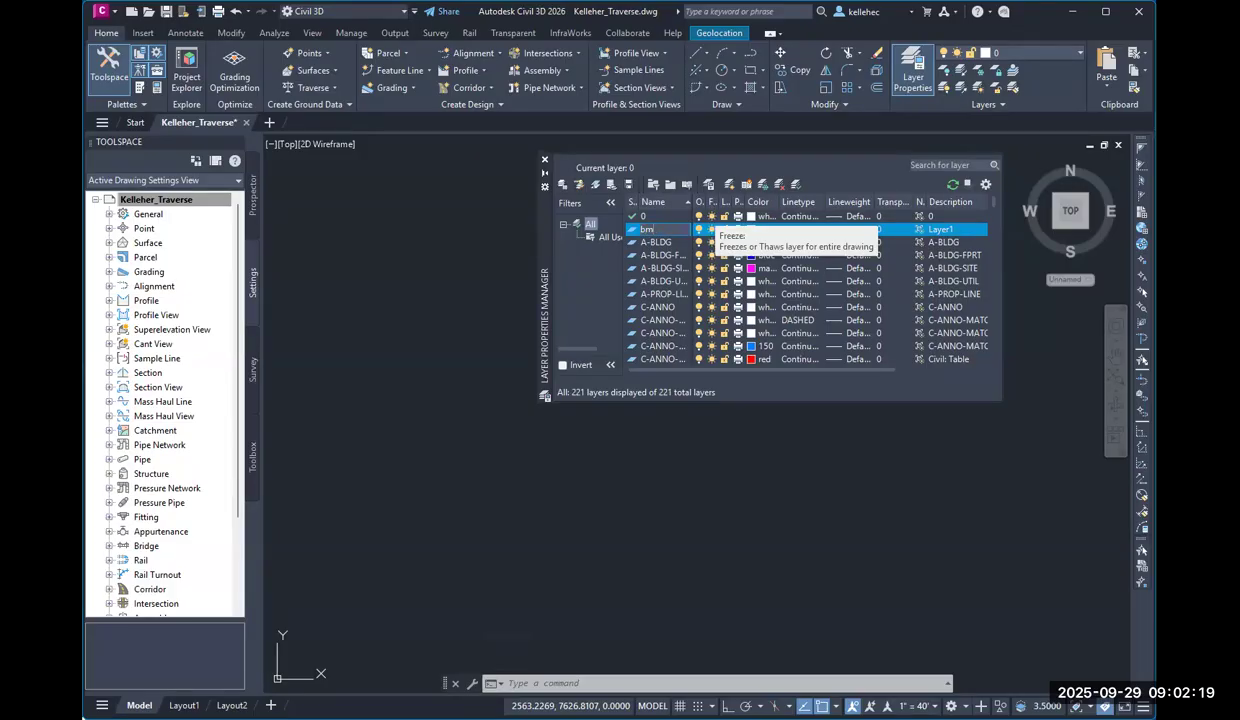
key(BackSpace)
key(Return)
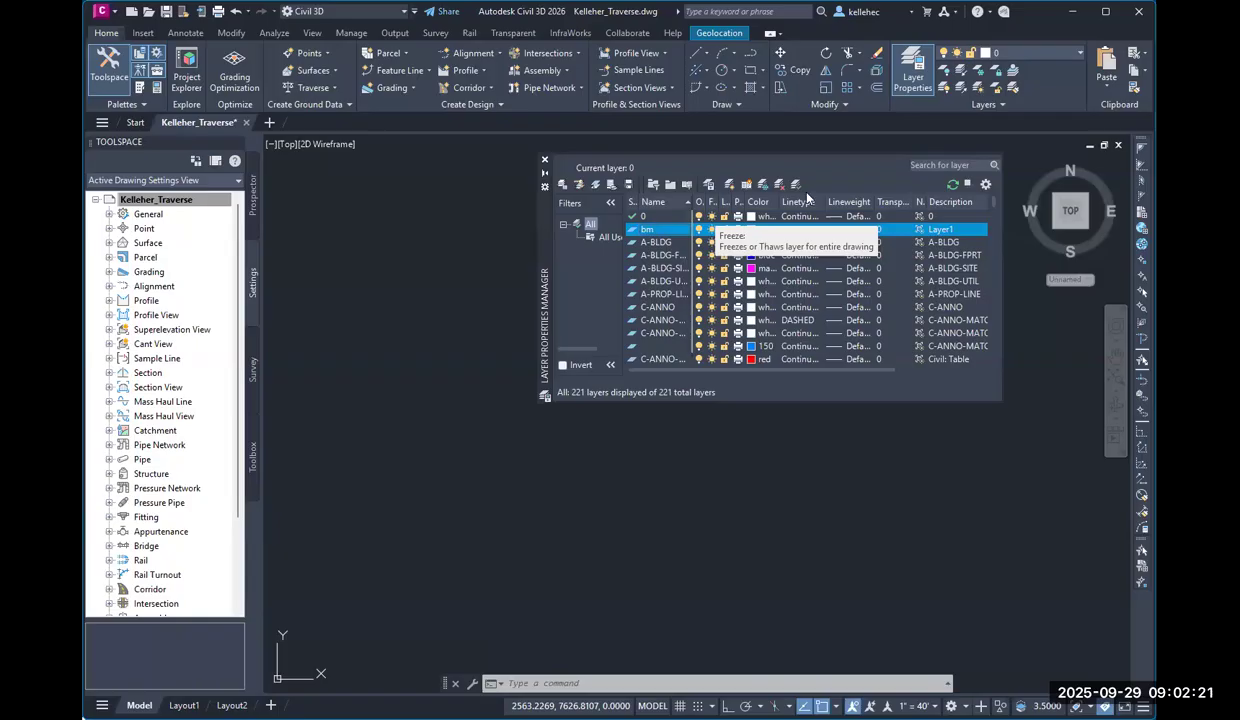
- Create a second new layer named traverse
click(655, 184)
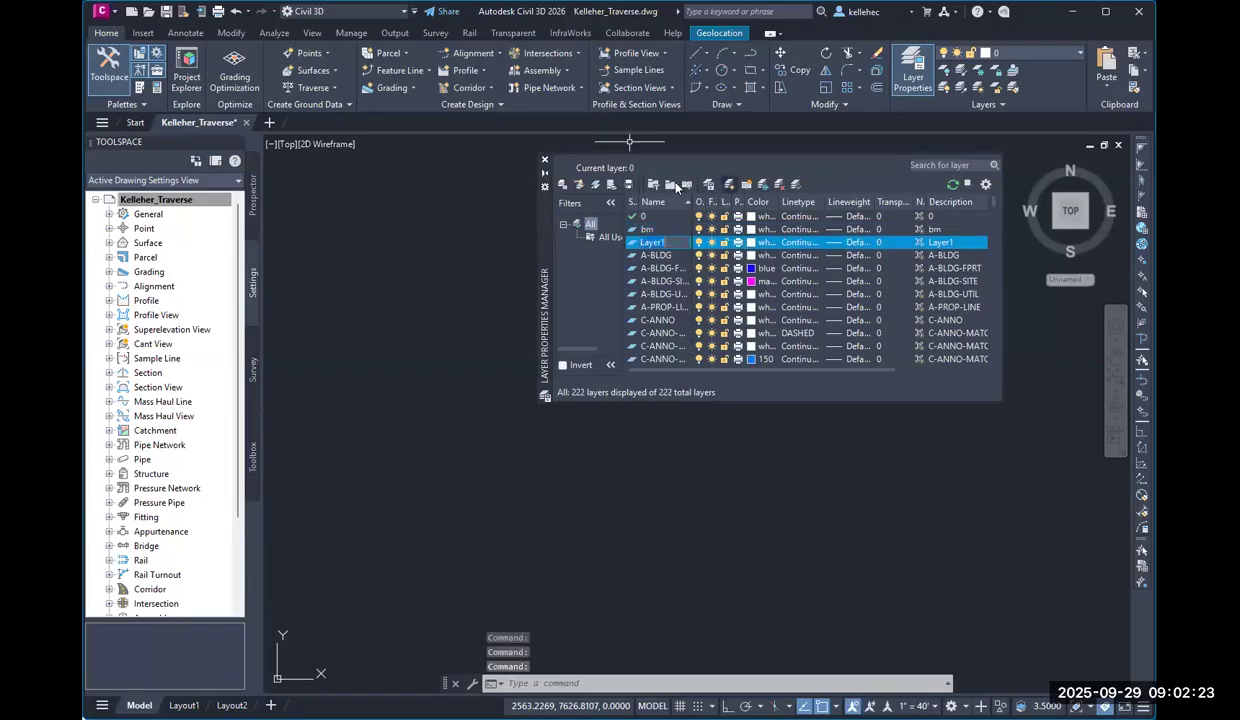
text(traverse)
key(Return)
- Set the bm layer's color to yellow, index color 50
click(752, 229)
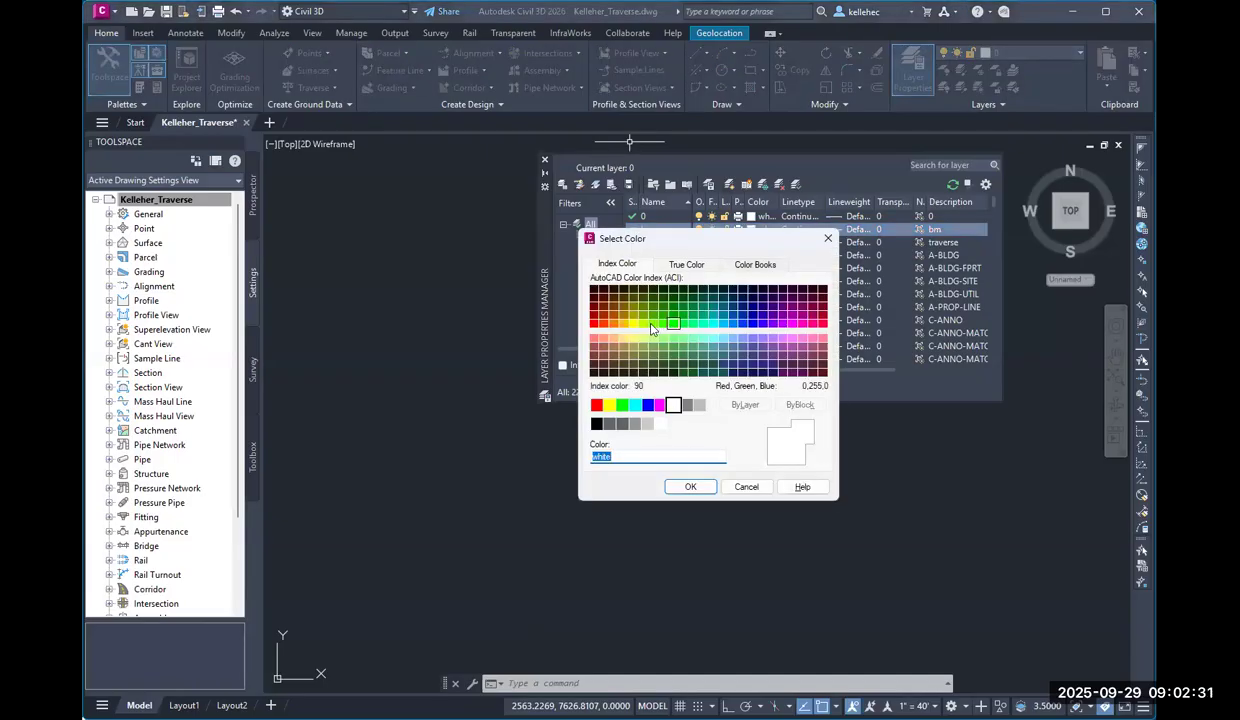
click(633, 323)
click(704, 487)
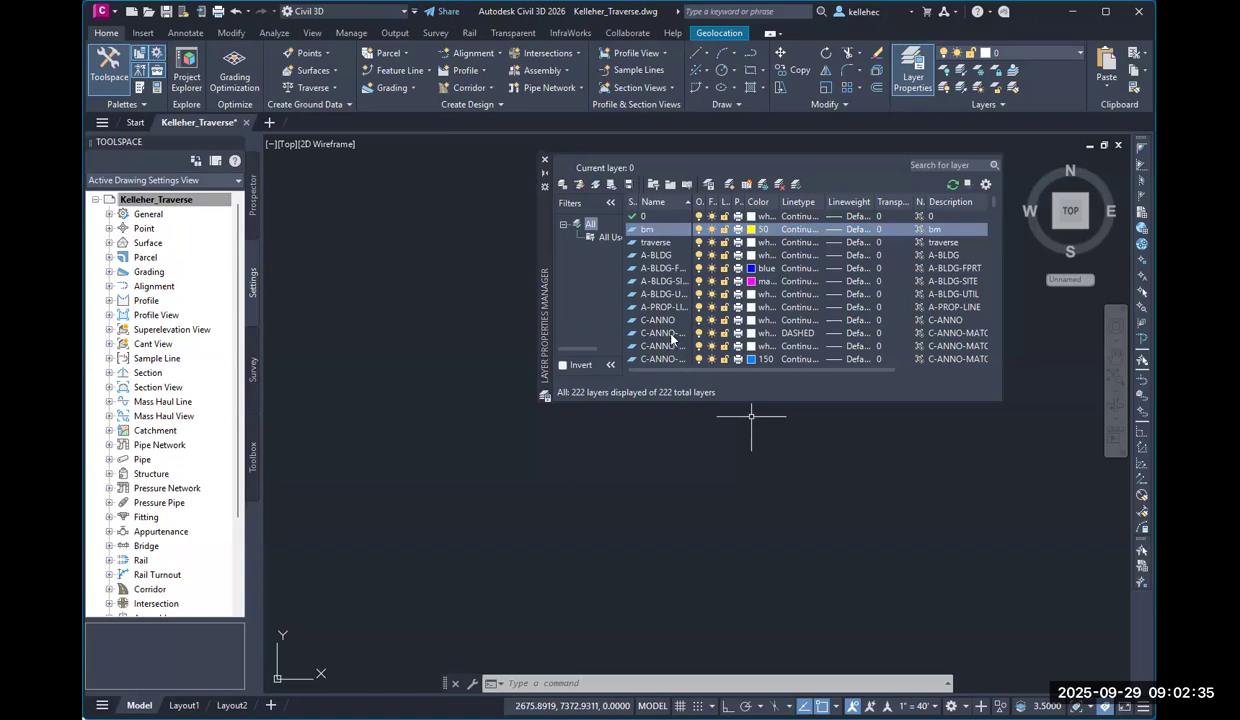
- Set the bm layer's color to blue, index color 150
click(752, 229)
click(663, 323)
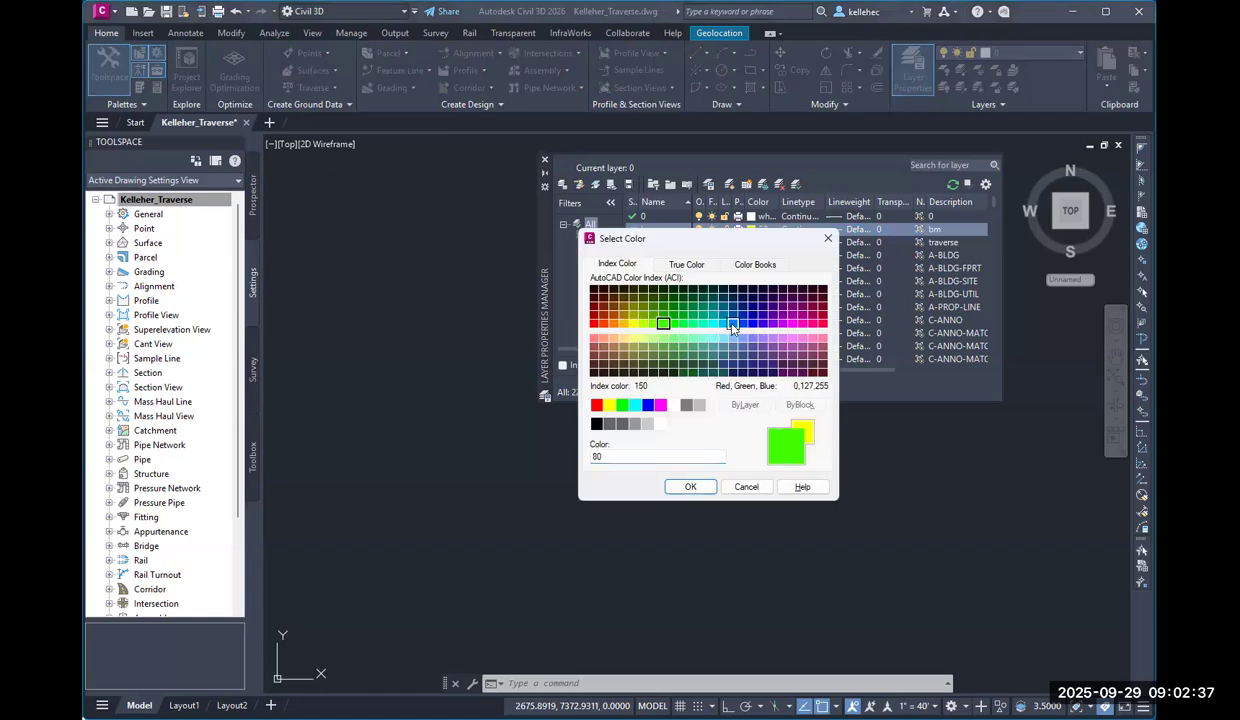
click(733, 323)
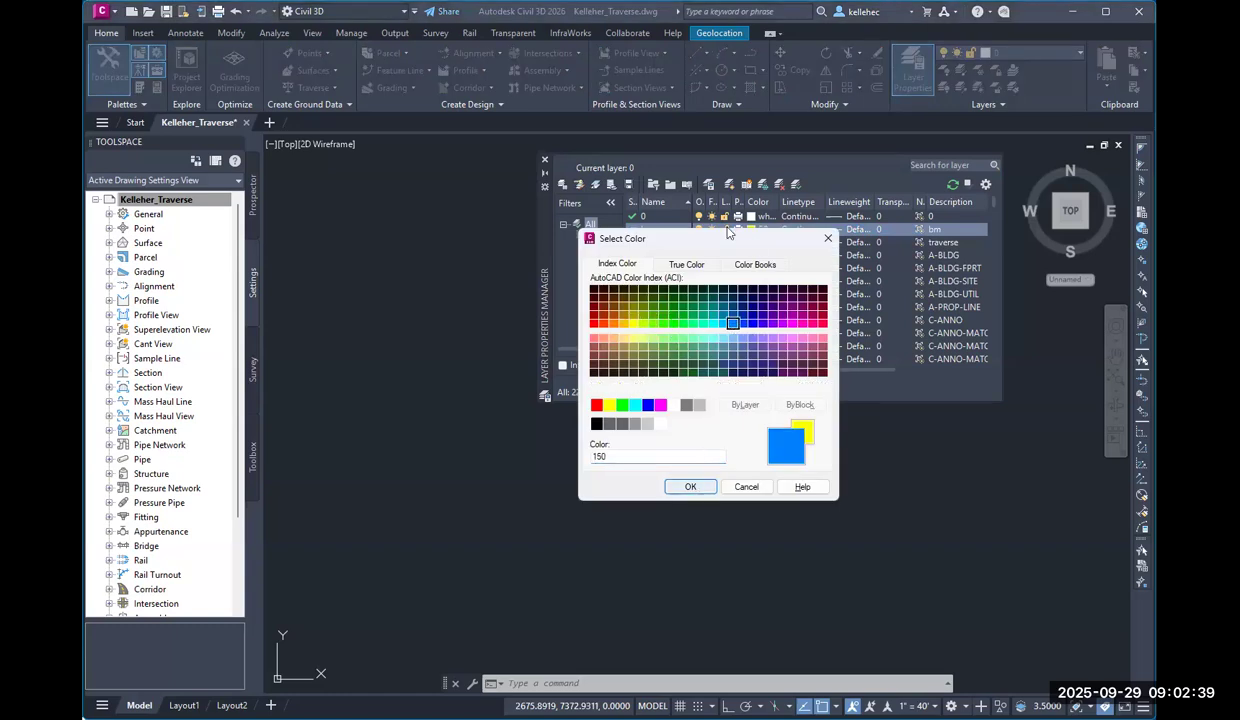
key(Return)
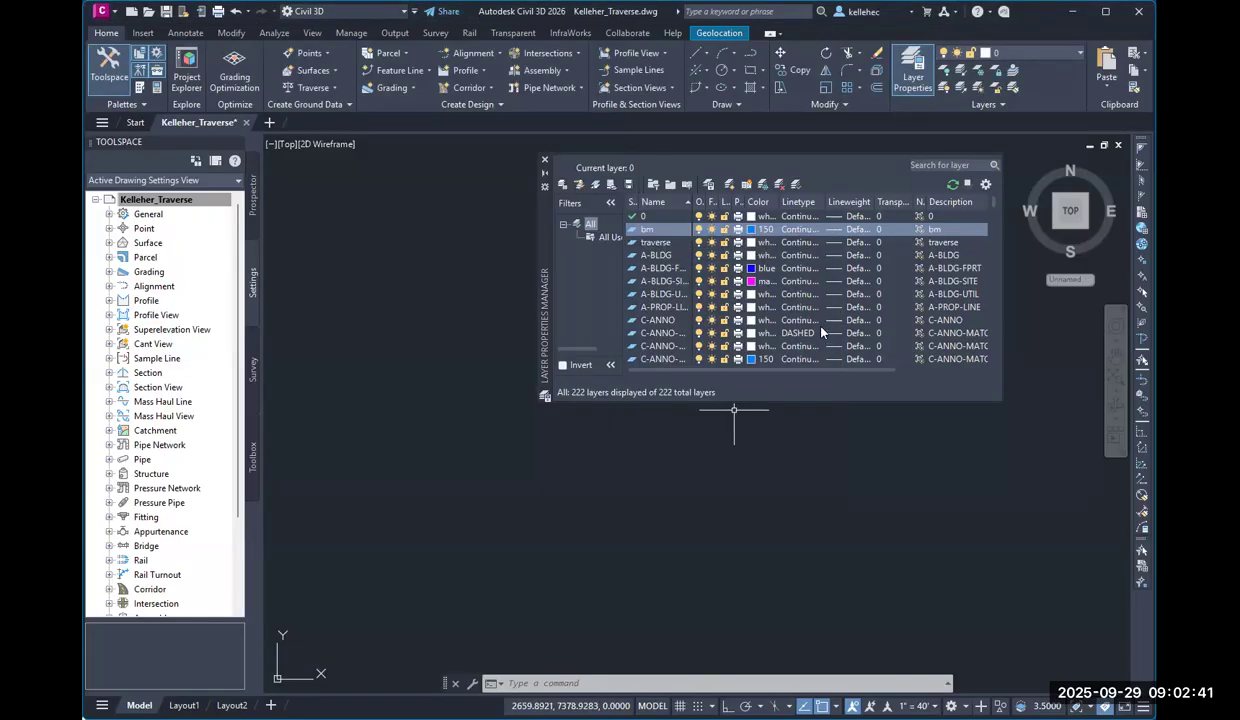
- Set the traverse layer's color to magenta, index color 210, and close the layer manager
click(752, 242)
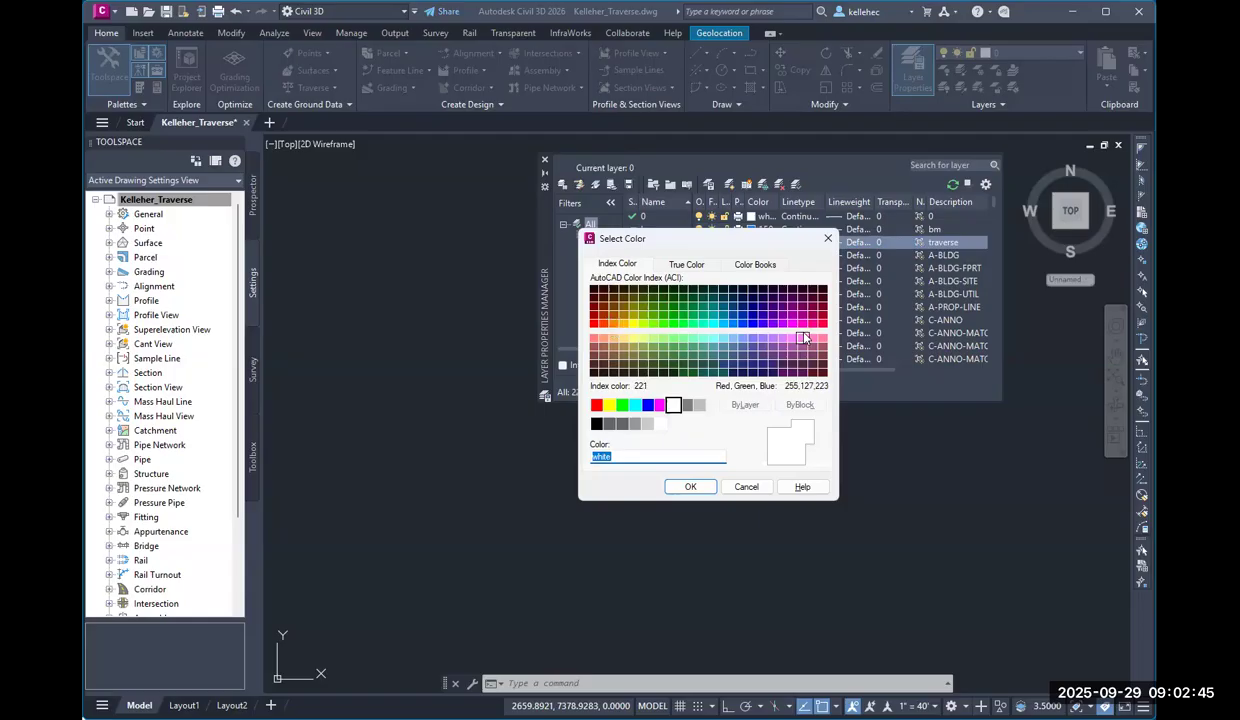
click(792, 323)
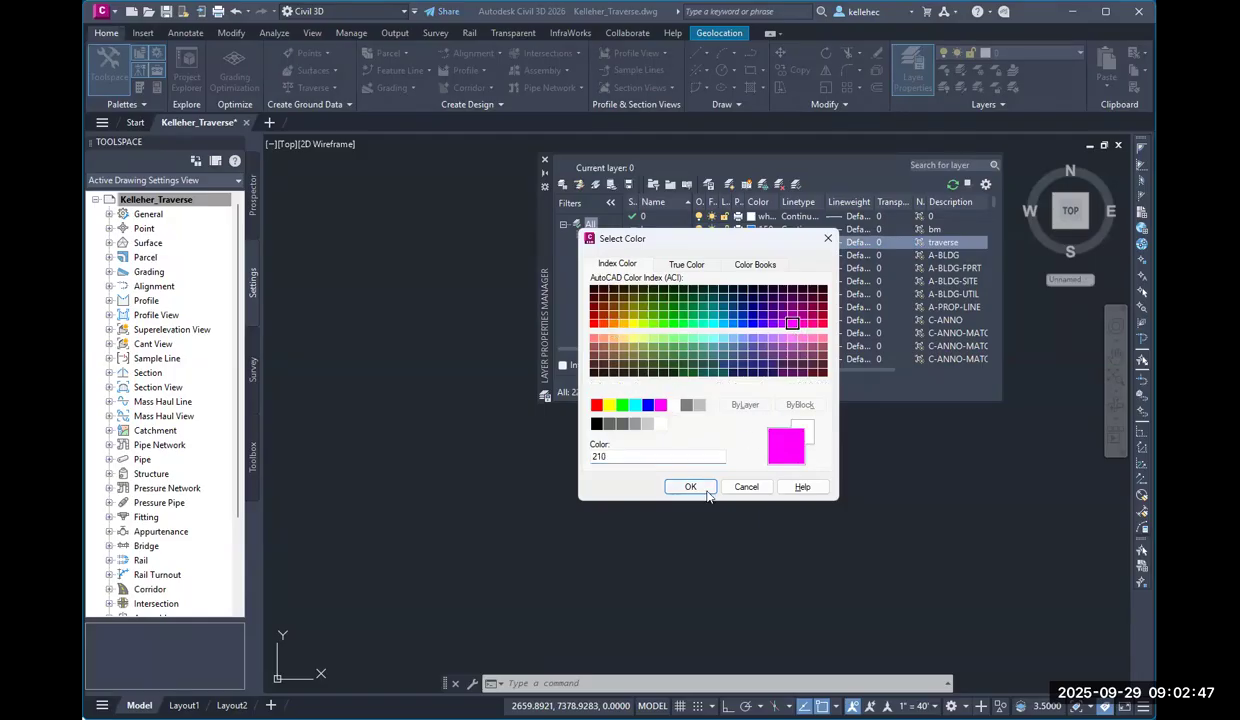
key(Return)
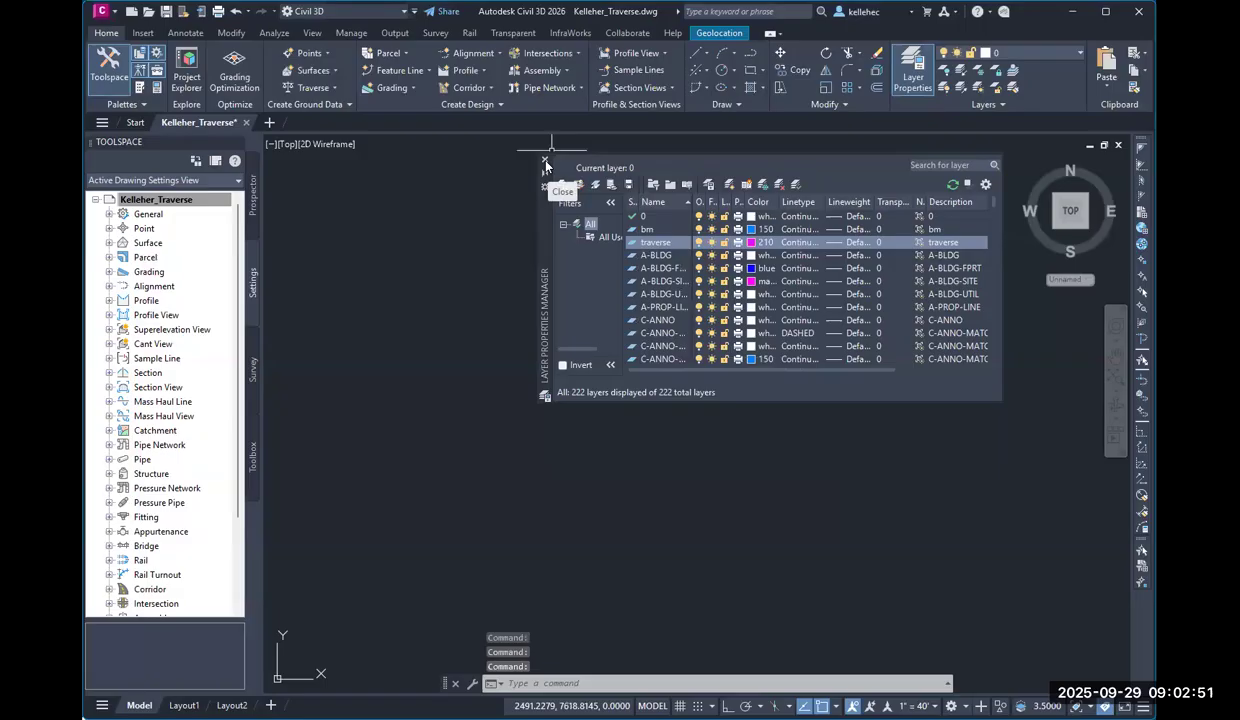
click(545, 161)
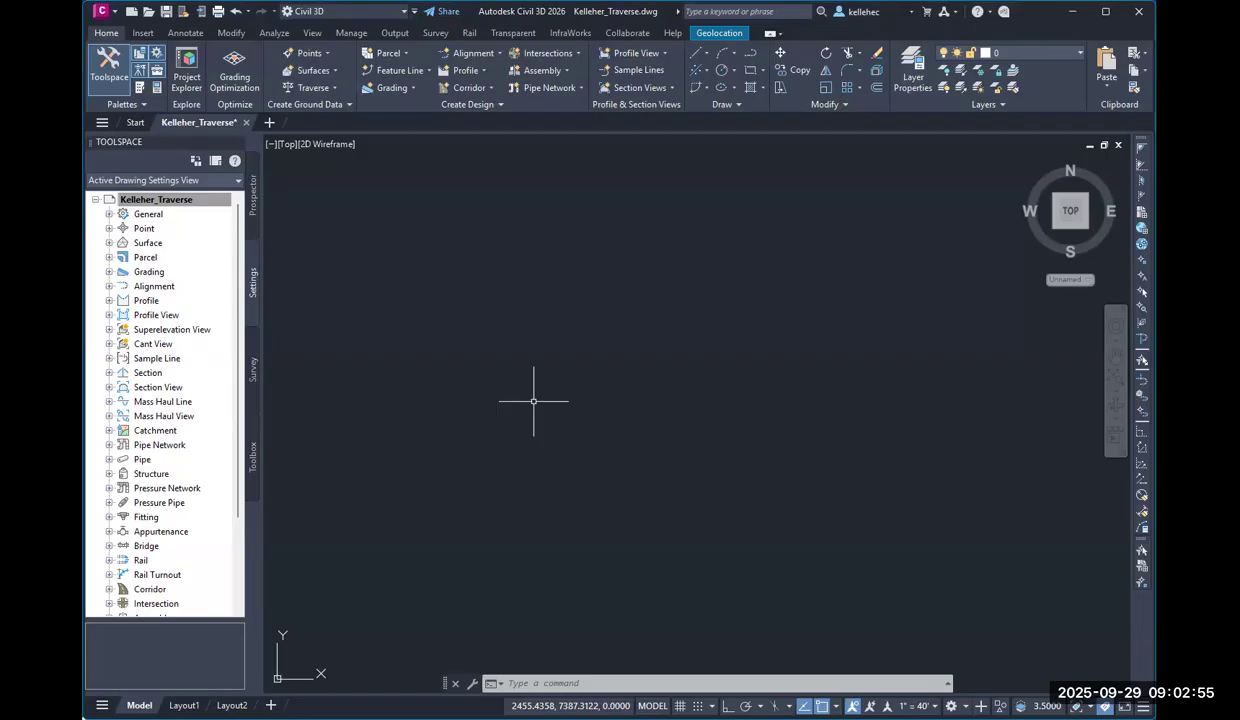
- Make bm the current layer
click(1038, 55)
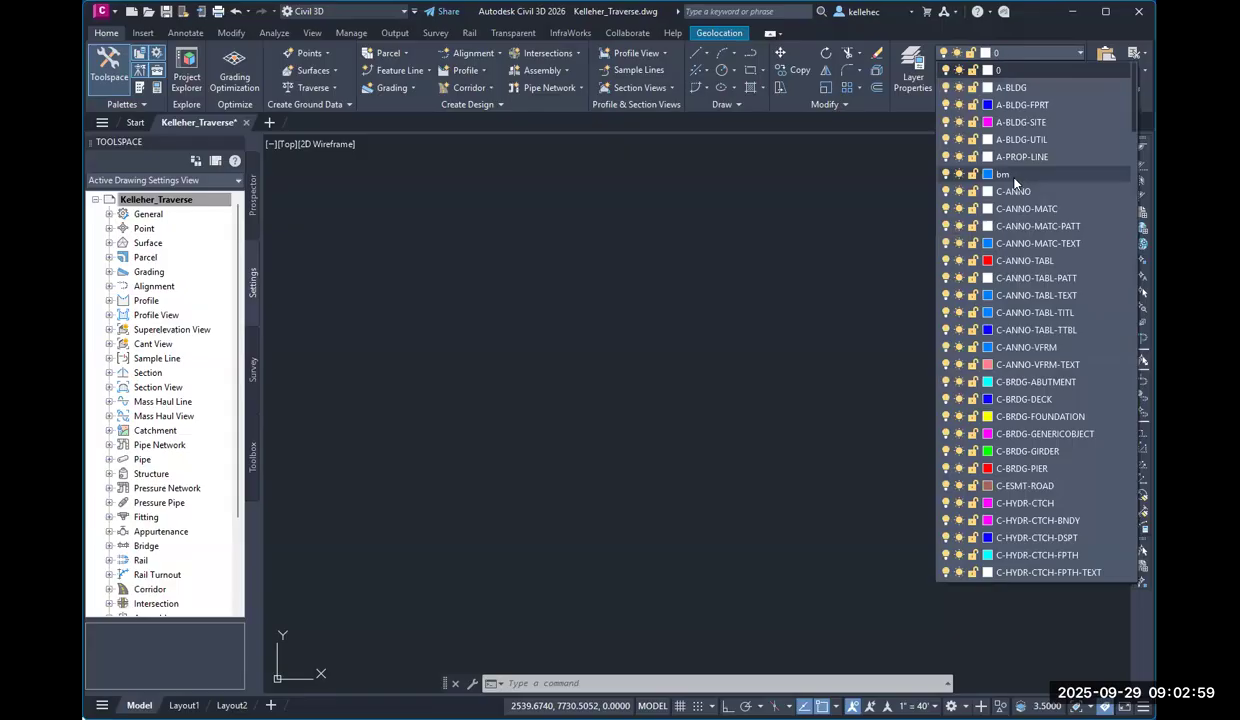
click(1005, 175)
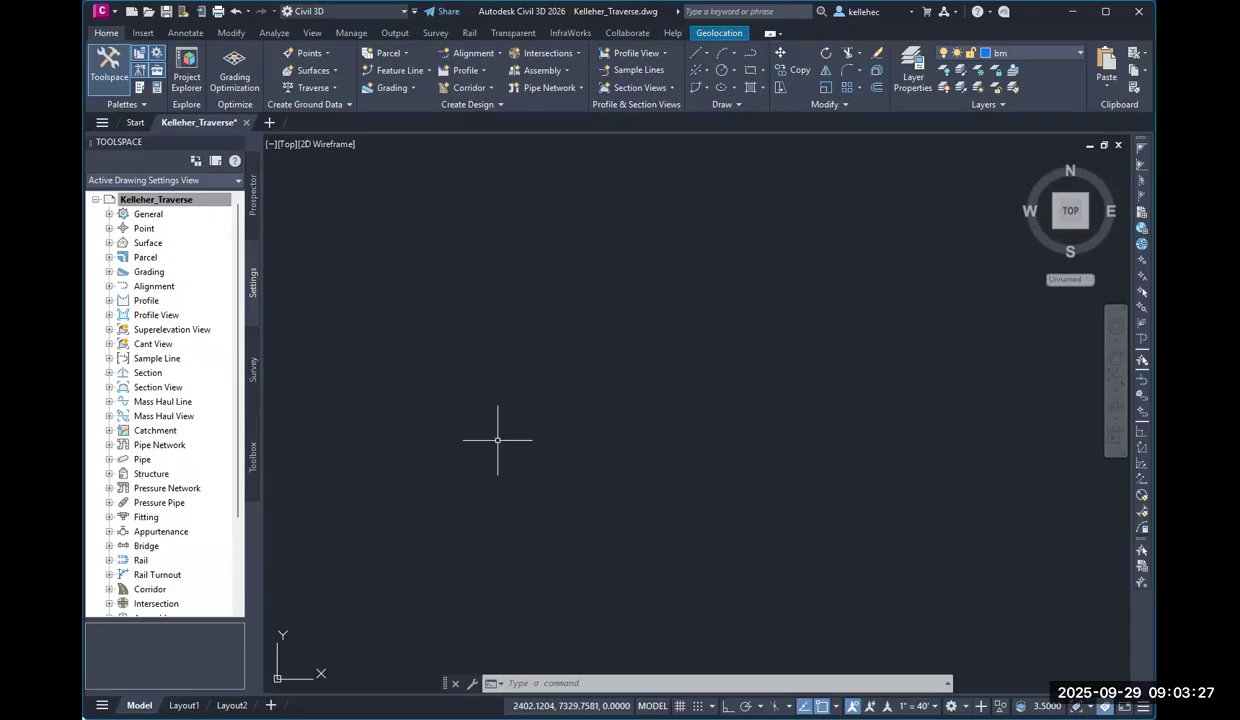
- Start a line by northing/easting on the bm layer at northing 507214.45 and easting 2673119.33
click(705, 54)
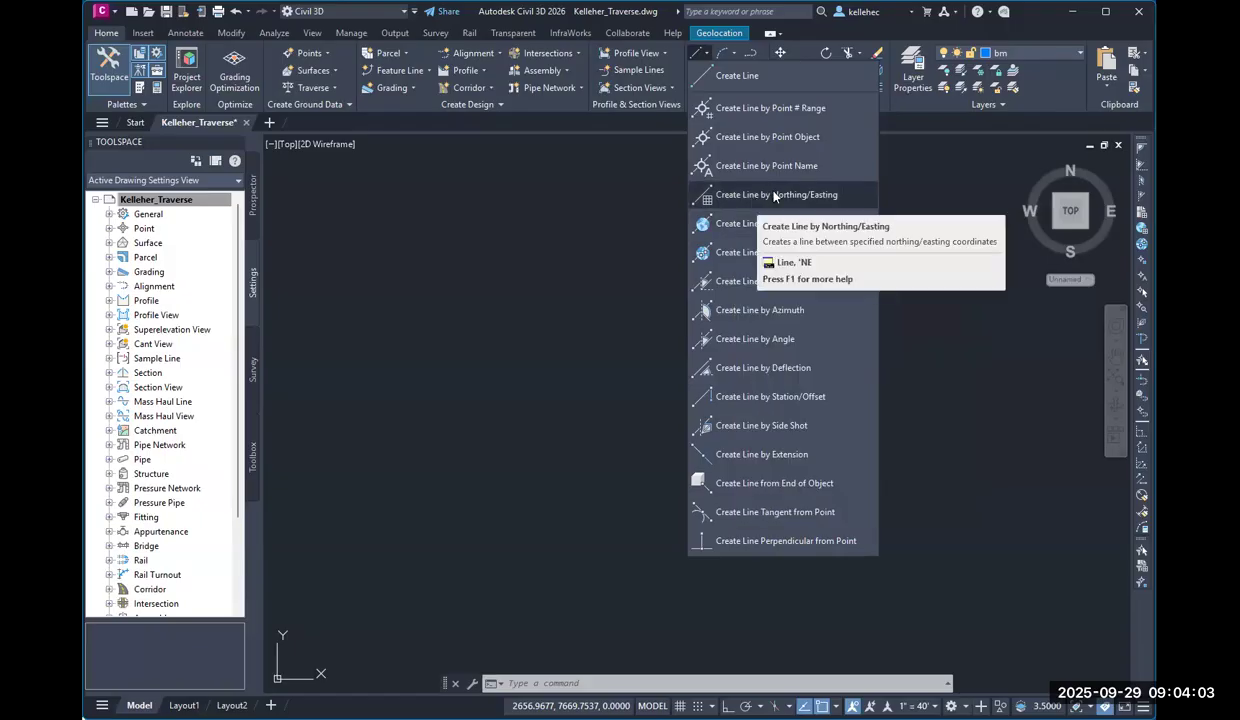
click(765, 197)
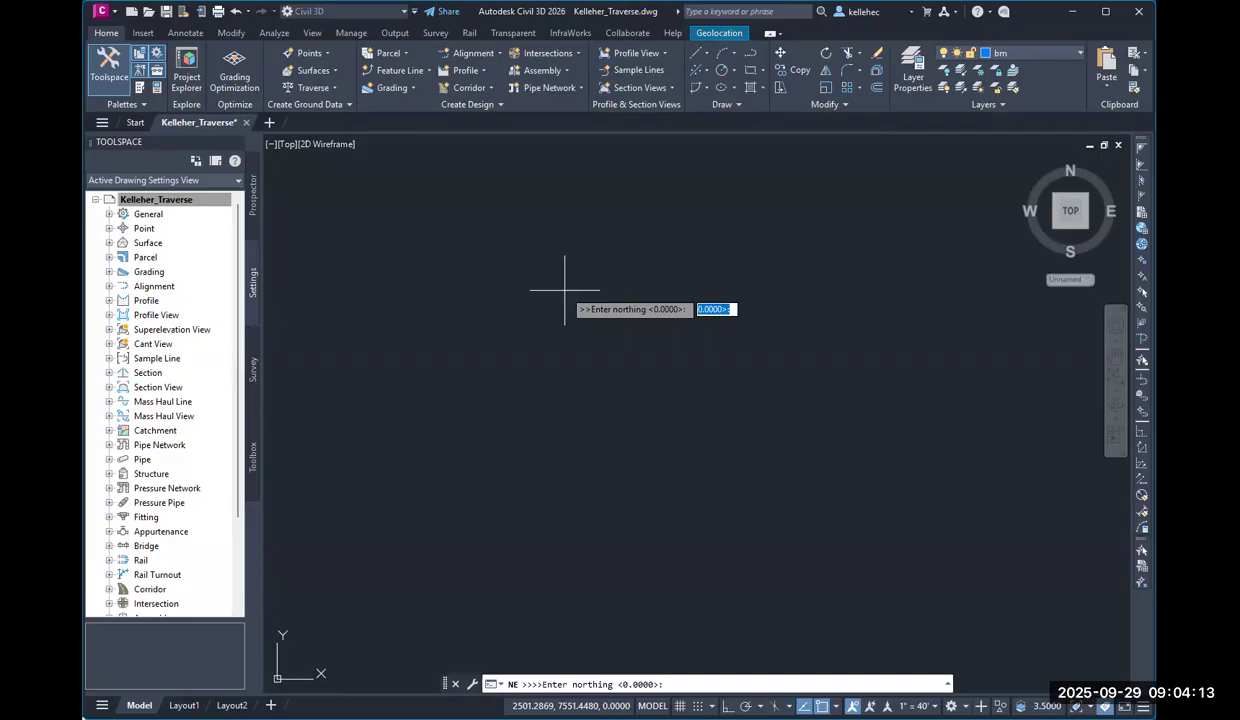
text(507214.45)
key(Return)
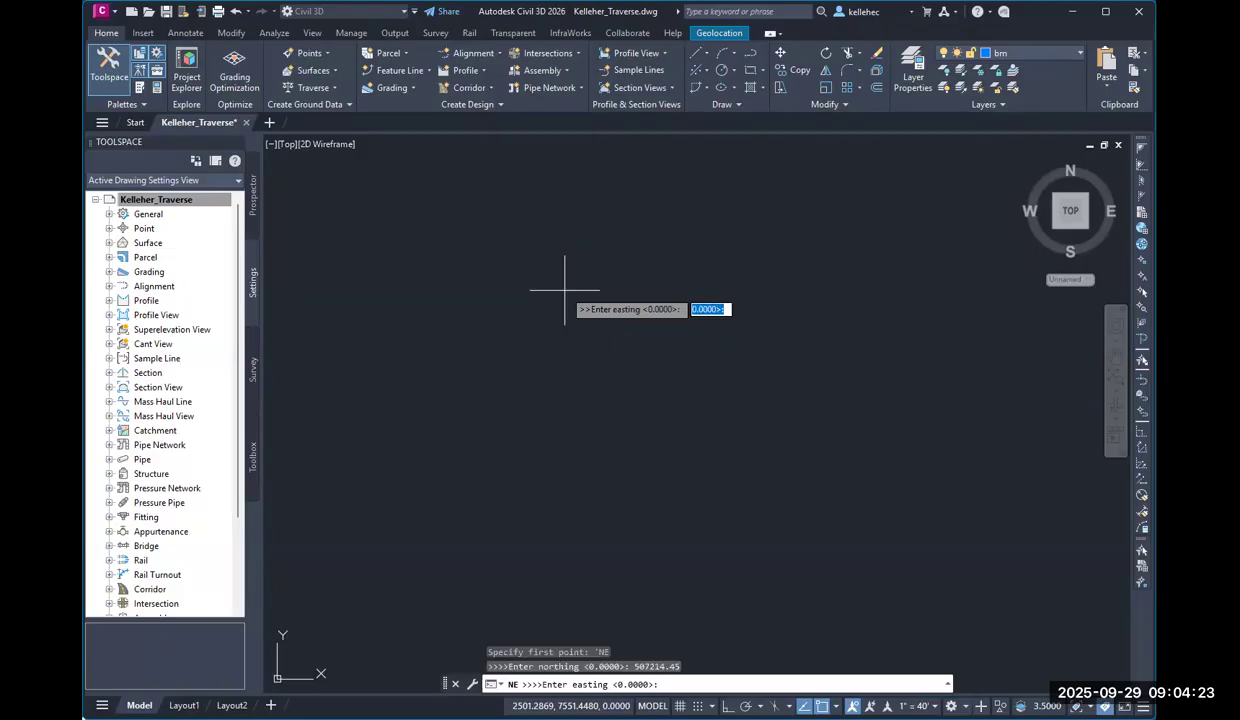
text(2673119.)
key(Return)
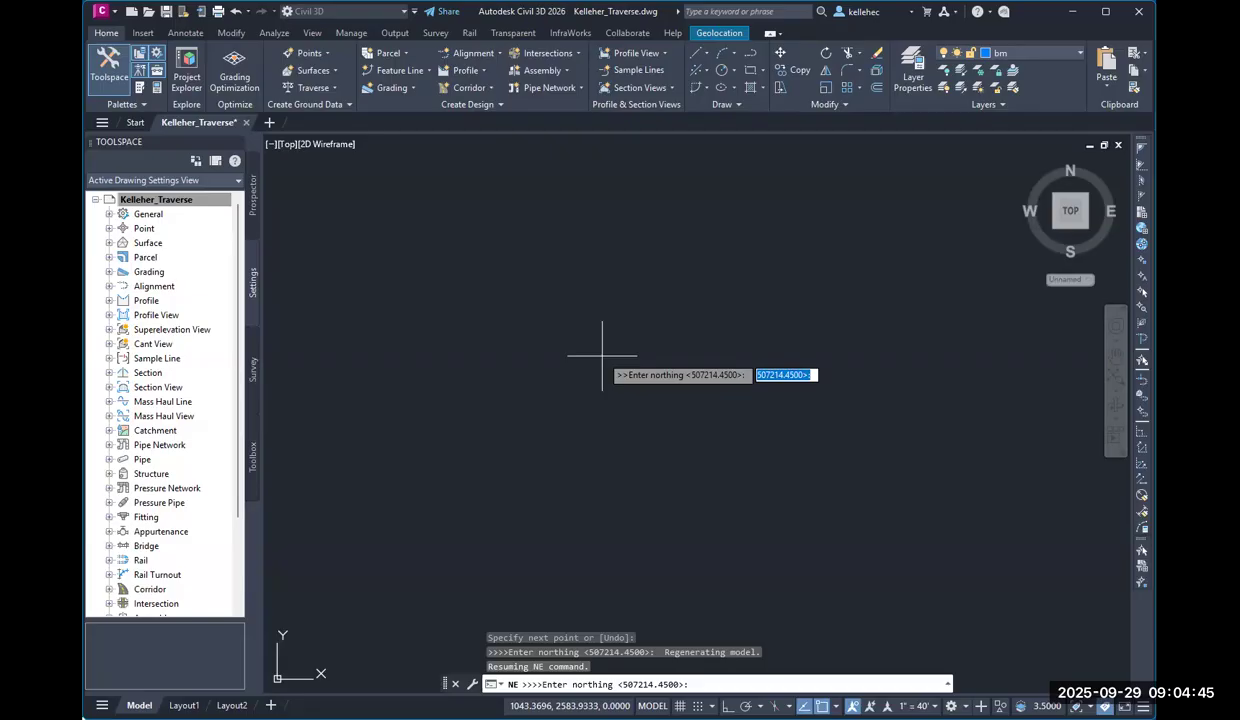
- Set the line's end point at northing 507194.31 with its easting and finish the benchmark line
text(507194)
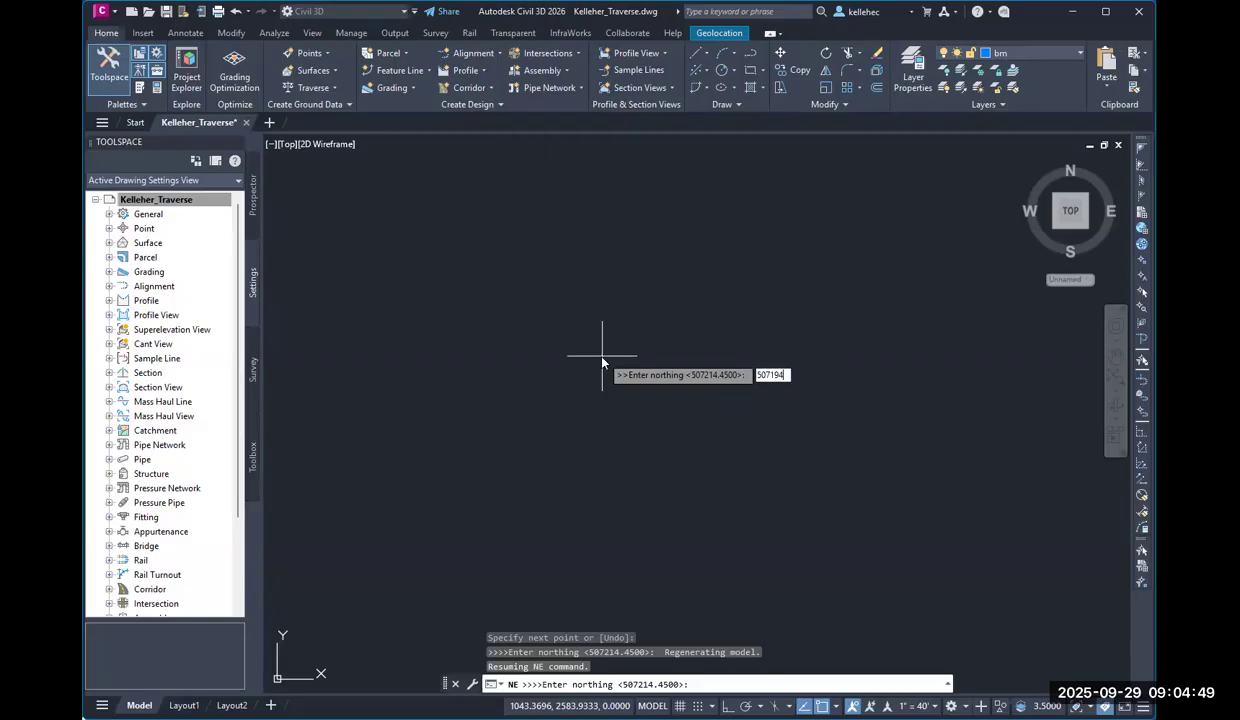
text(.31)
key(Return)
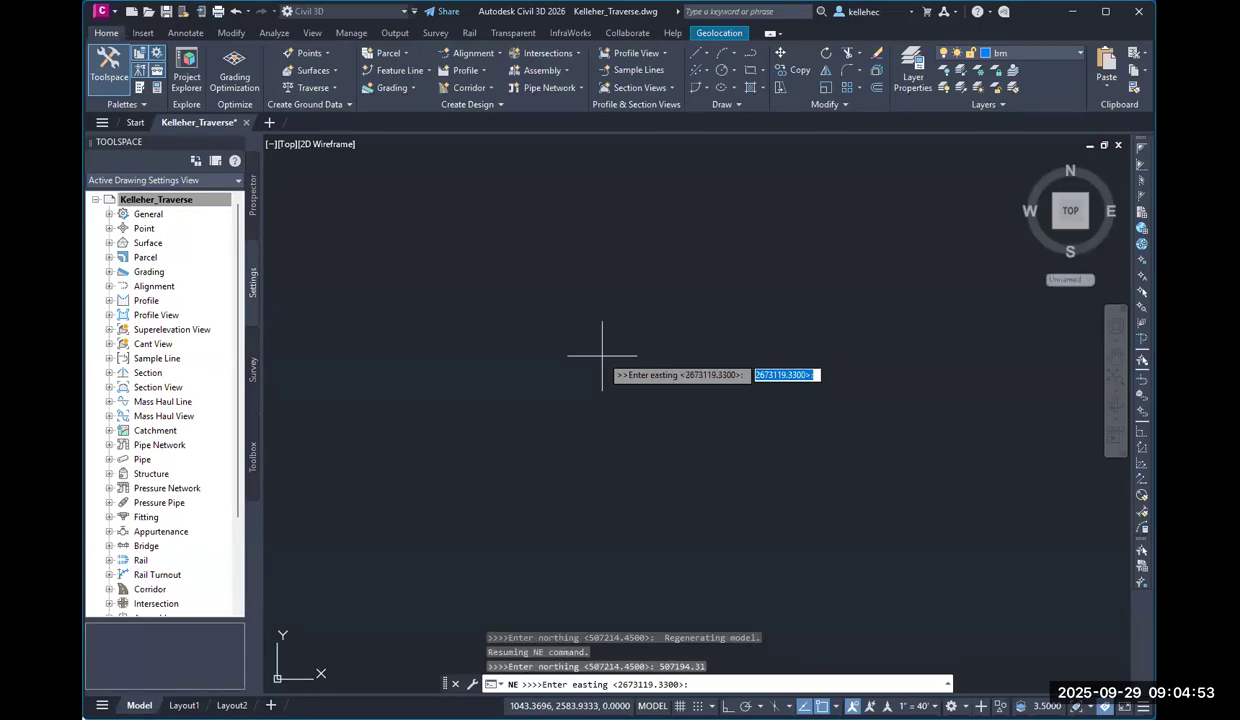
text(26729)
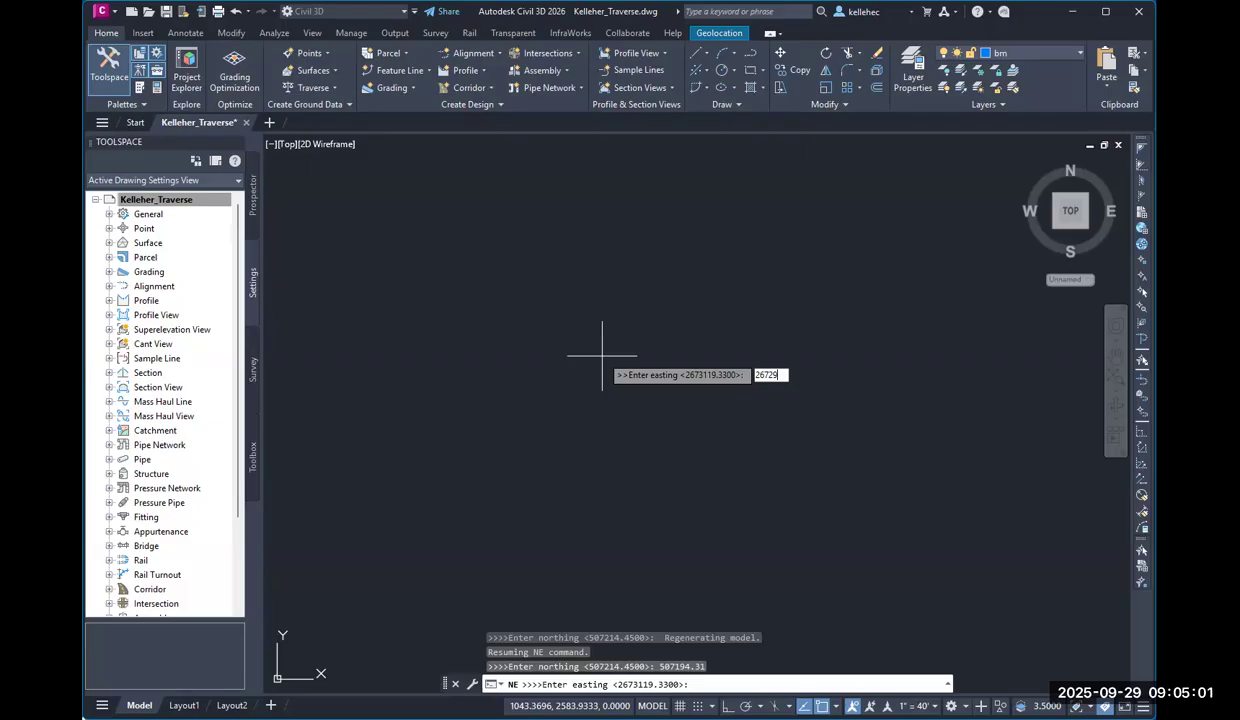
key(Escape)
key(Escape)
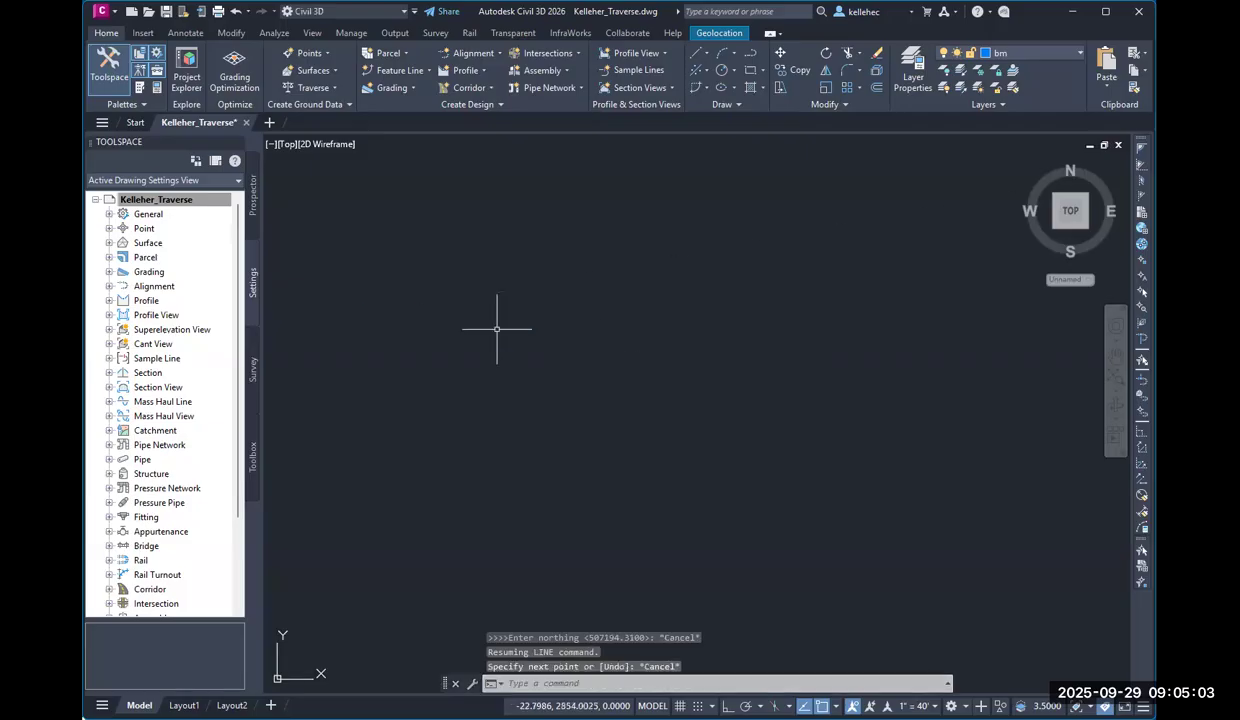
click(1070, 214)
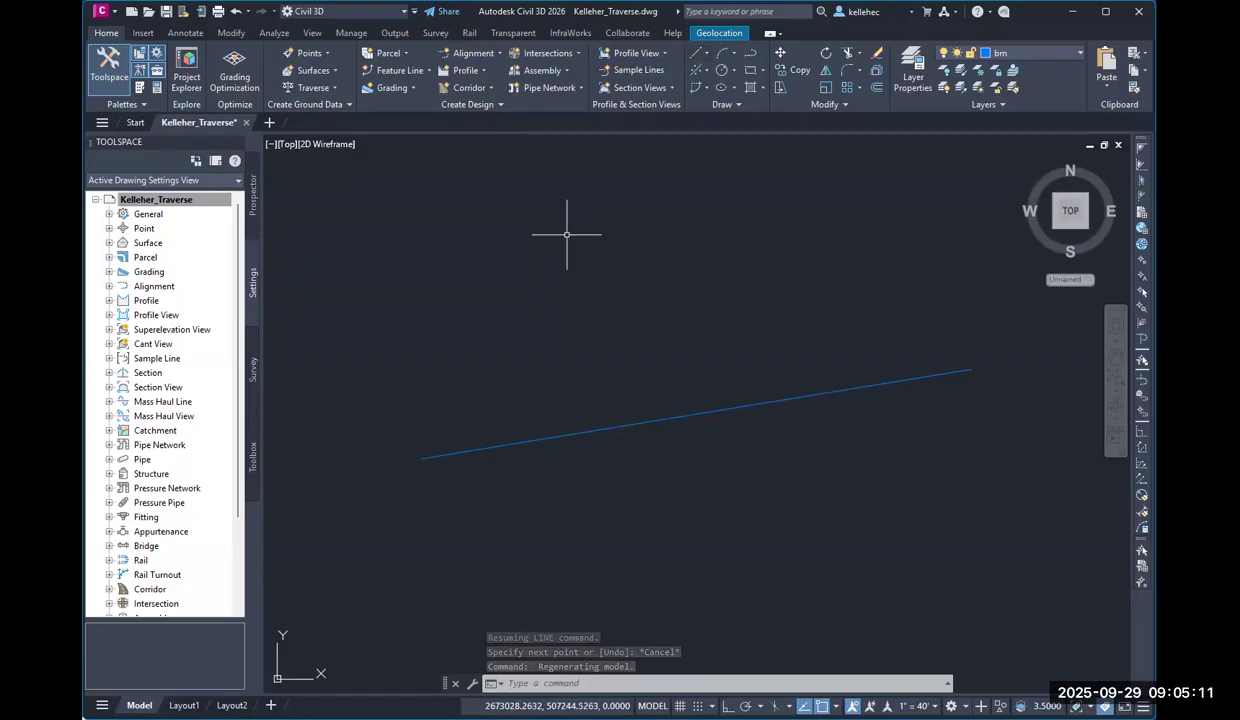
- Place the single-line text BM at the line's eastern end with height 20 and rotation 0
text(dtext)
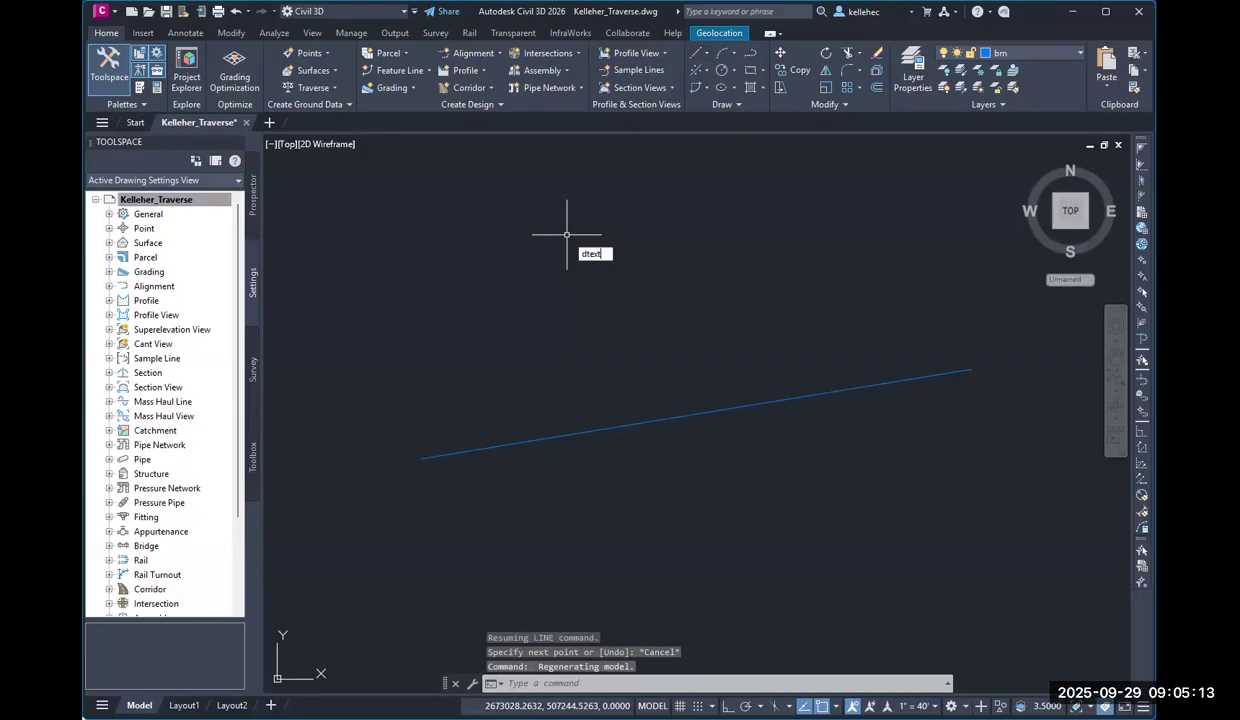
key(Return)
click(965, 357)
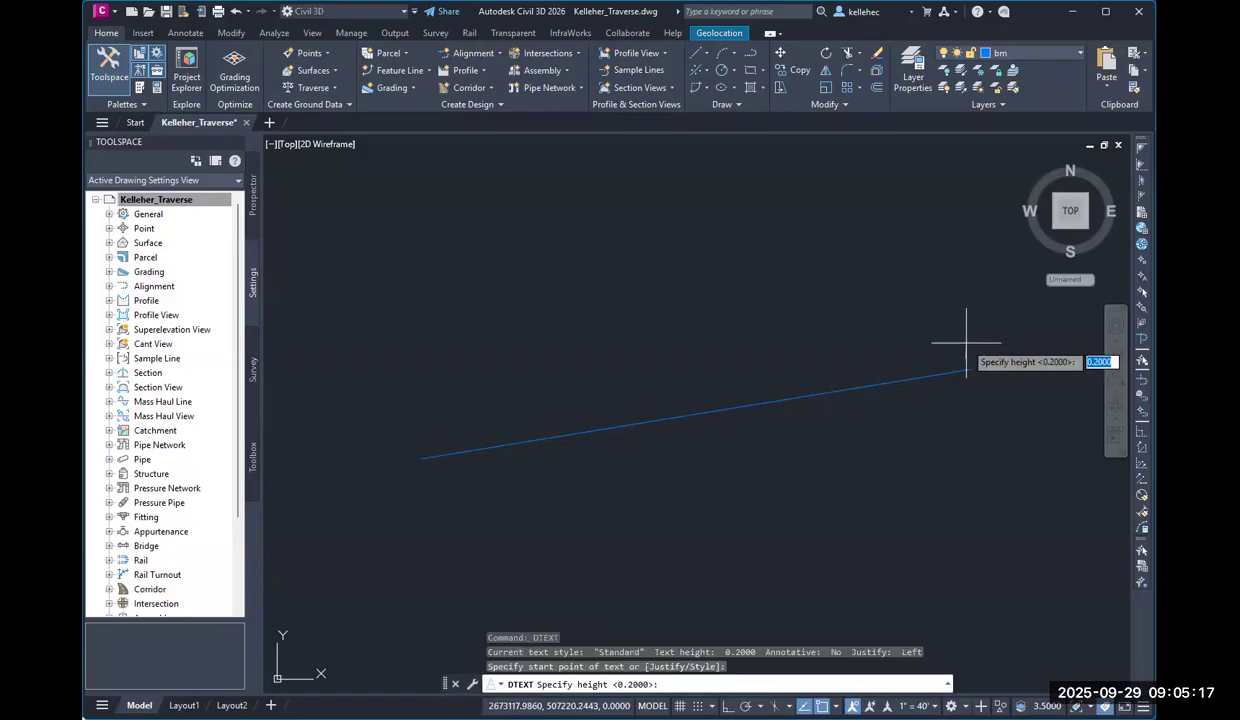
text(20)
key(Return)
key(Return)
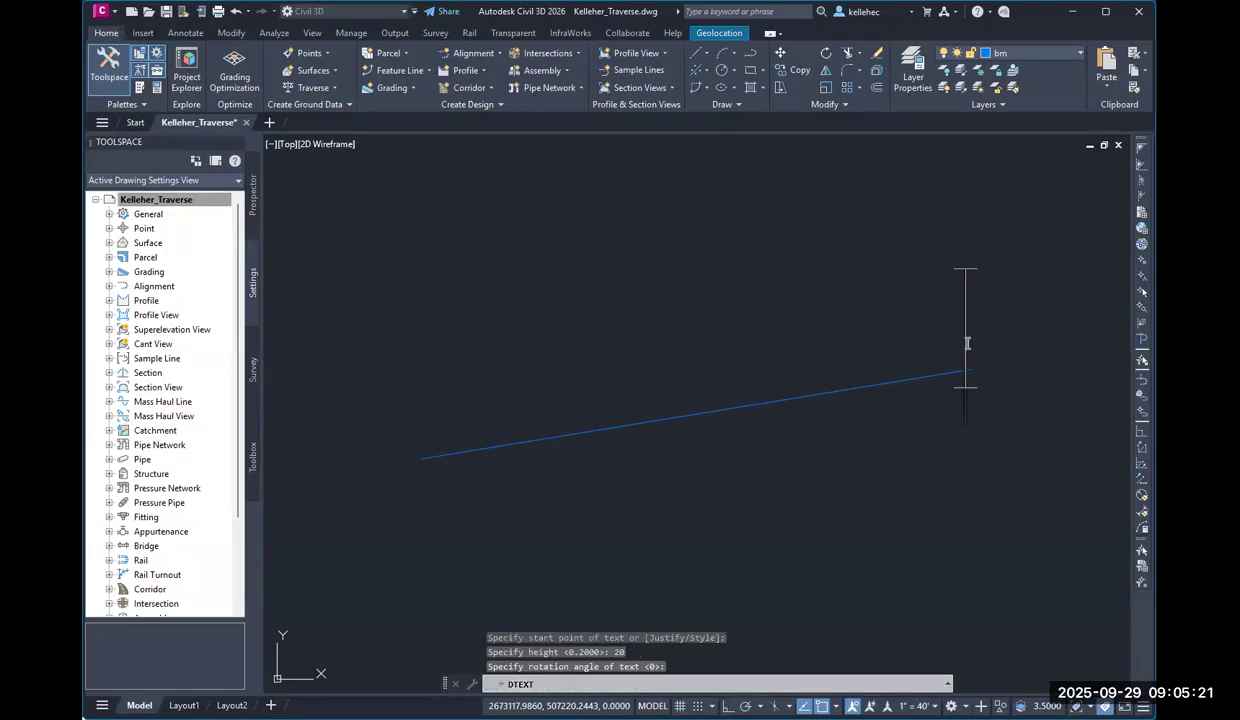
text(BM)
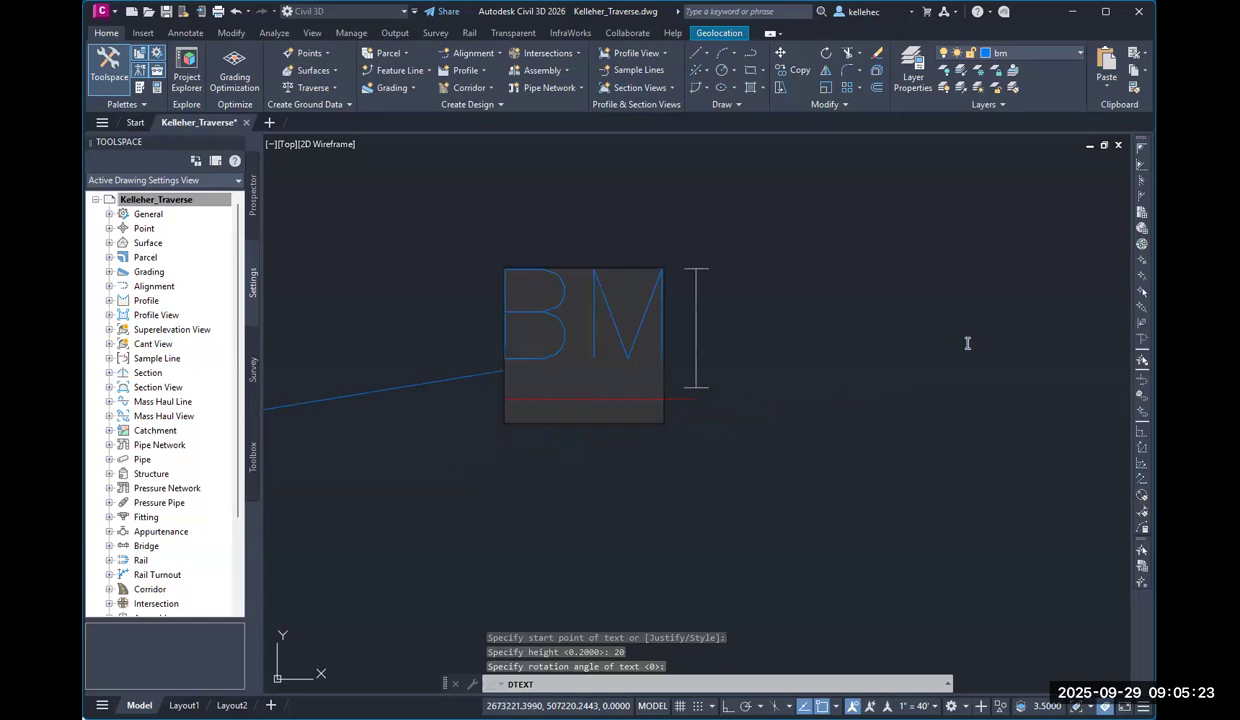
key(Return)
key(Return)
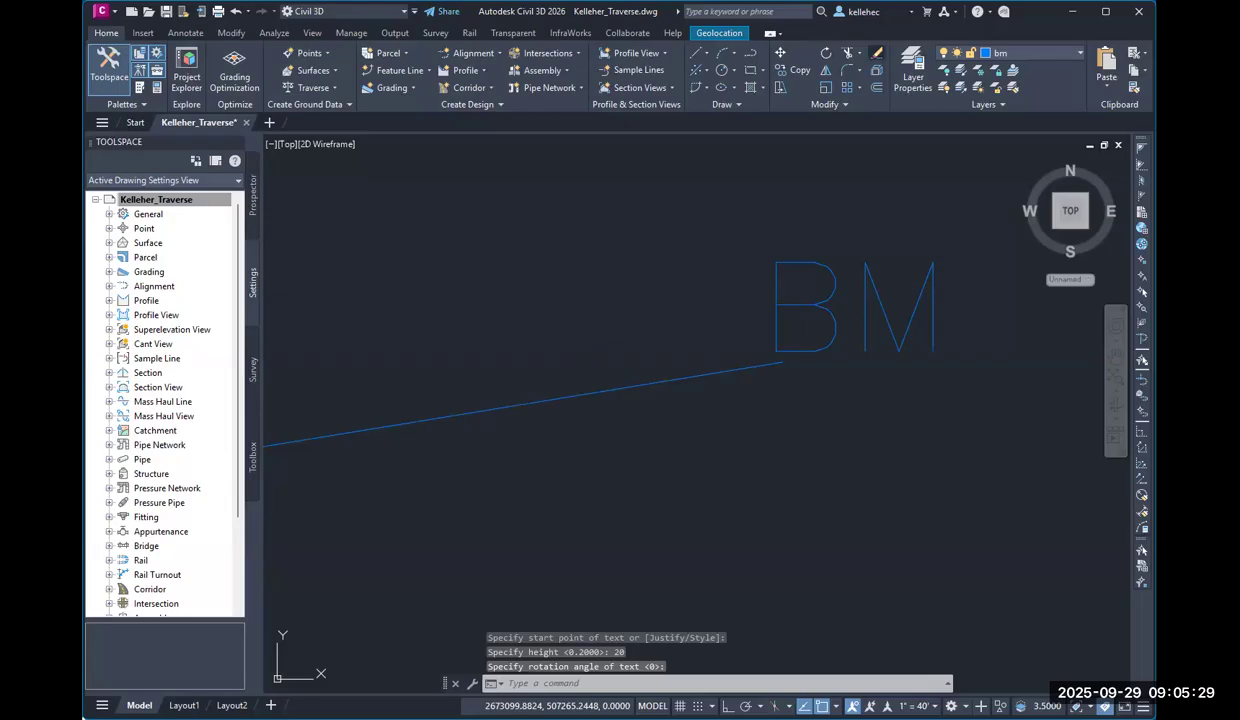
- Erase the oversized BM text at the line's eastern end
click(877, 53)
click(842, 283)
key(Return)
- Label the line's eastern end with the single-line text BM, using height 1 and rotation 0
text(dtext)
key(Return)
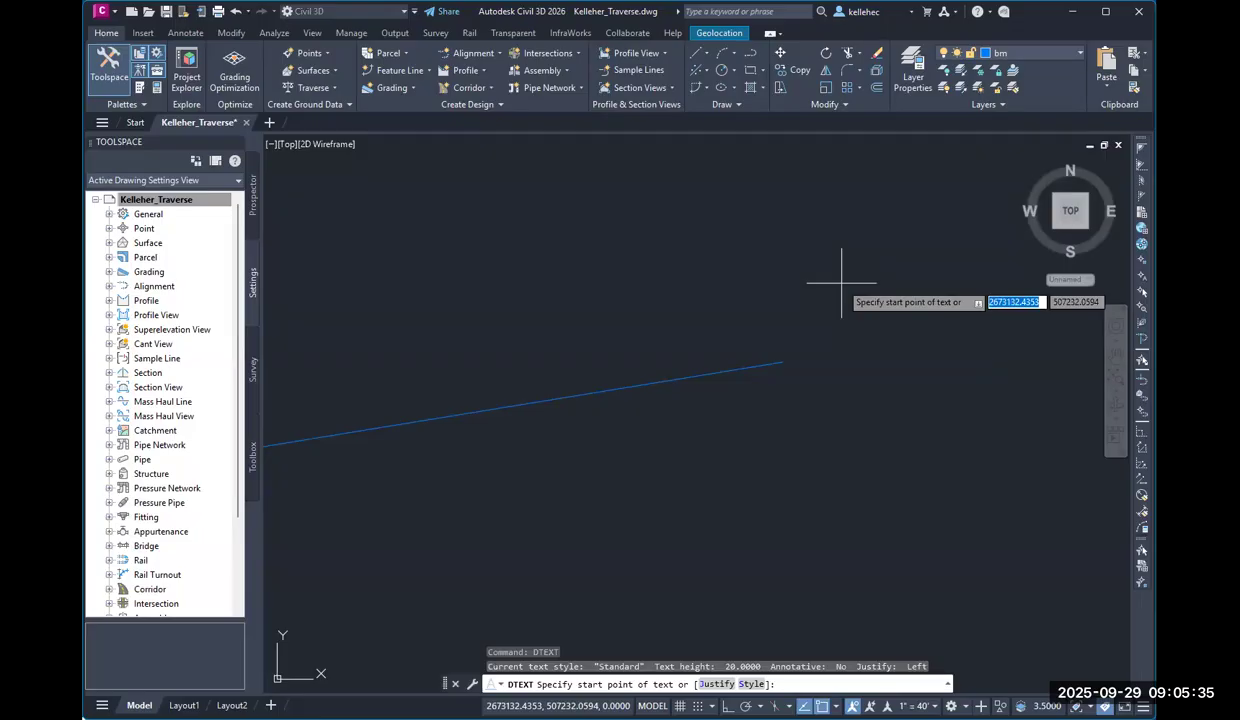
click(797, 351)
text(1)
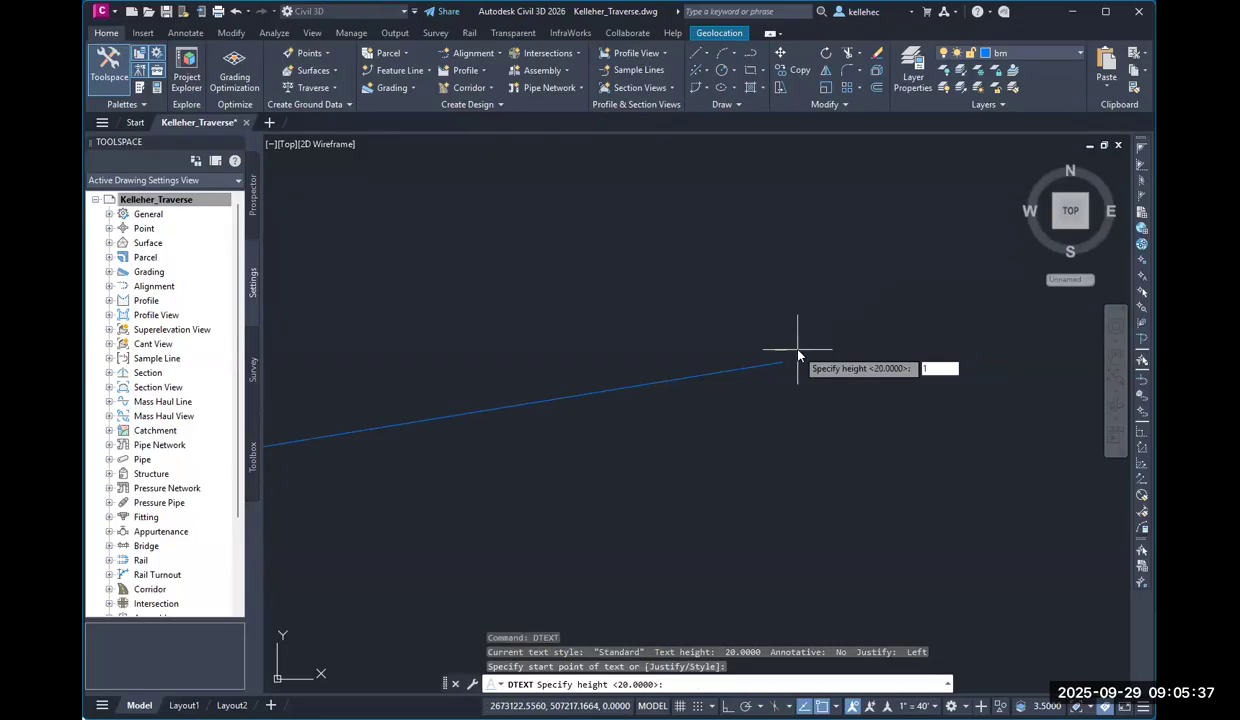
key(Return)
key(Return)
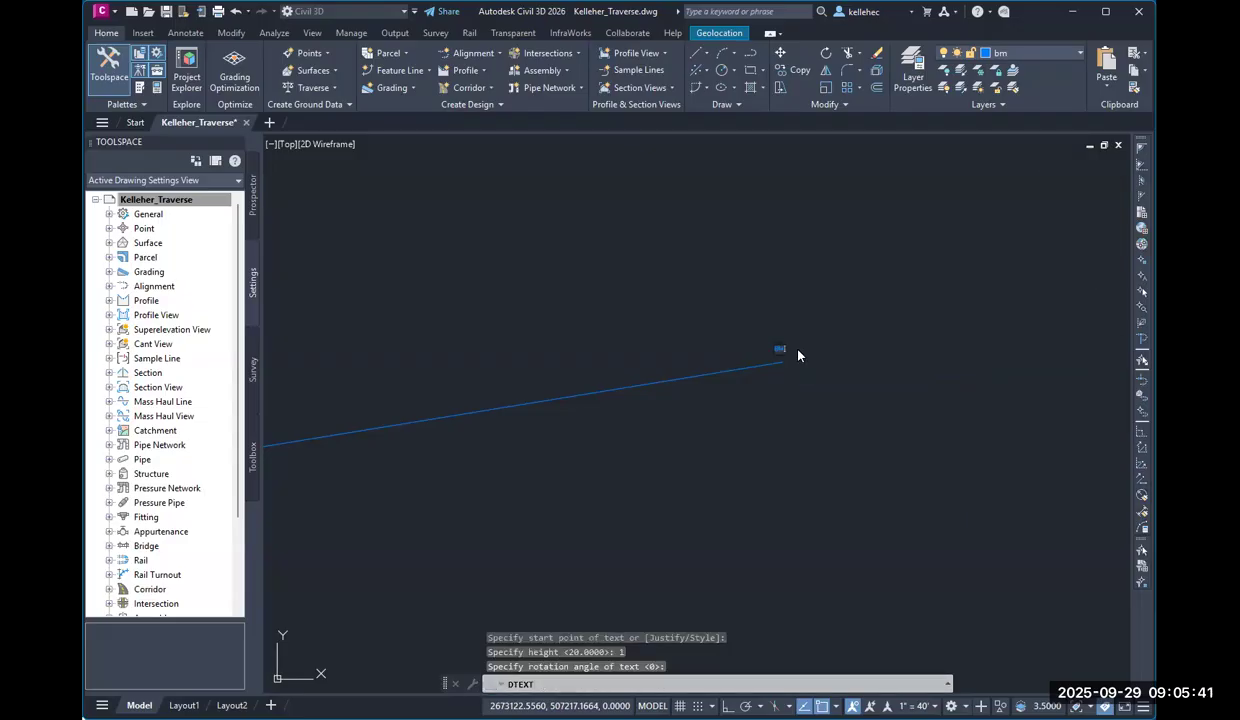
key(Return)
key(Return)
middle_drag(686, 354, 828, 396)
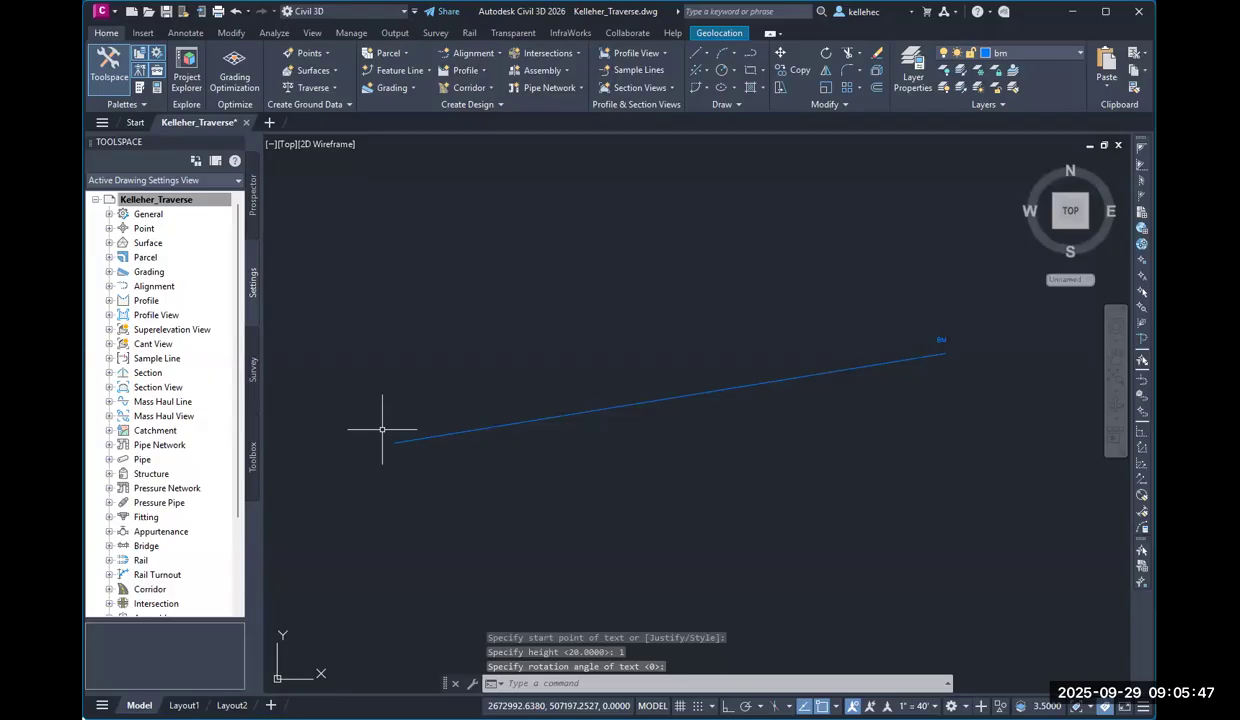
key(Return)
click(383, 432)
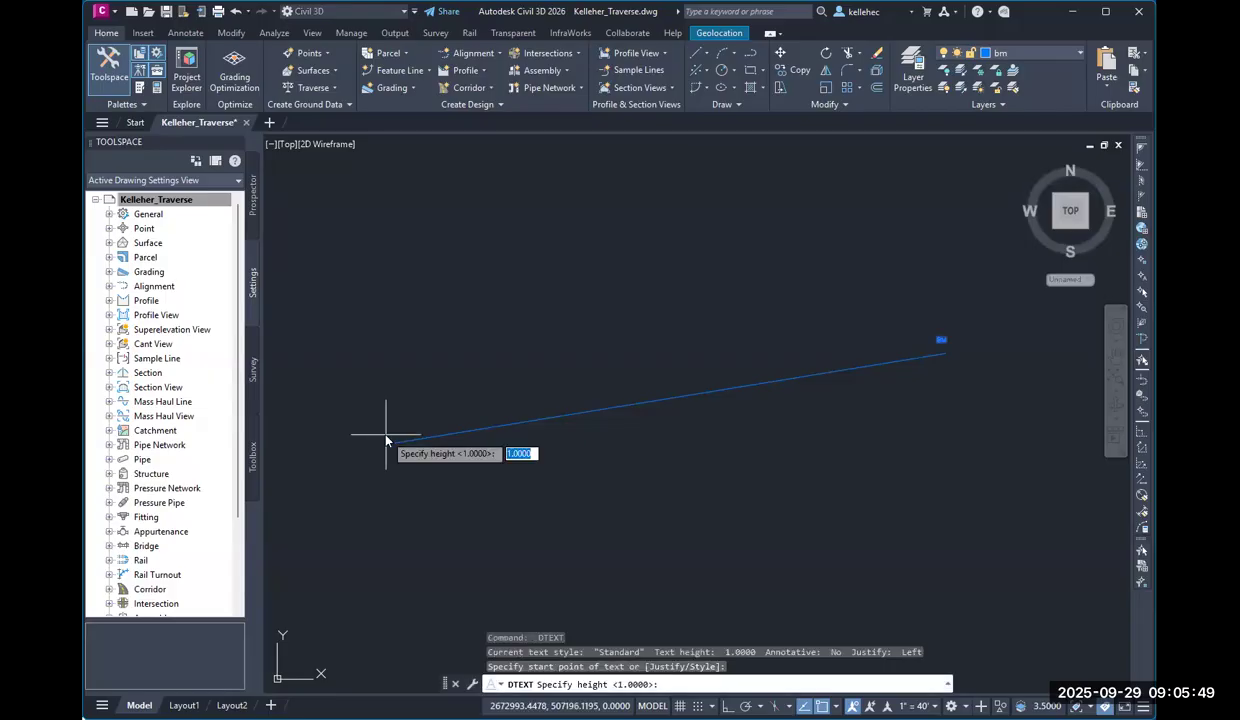
text(cc)
key(Return)
key(Escape)
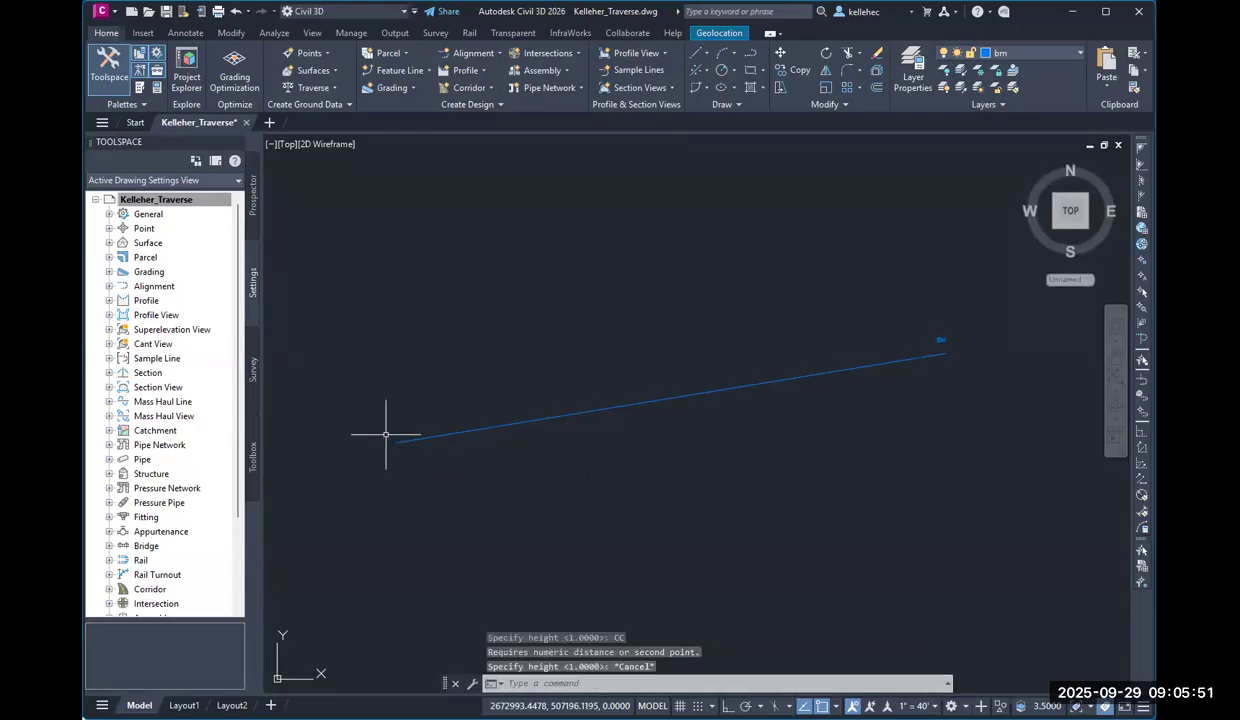
- Label the line's western end with the single-line text CC Spike, using height 1 and rotation 0
key(Return)
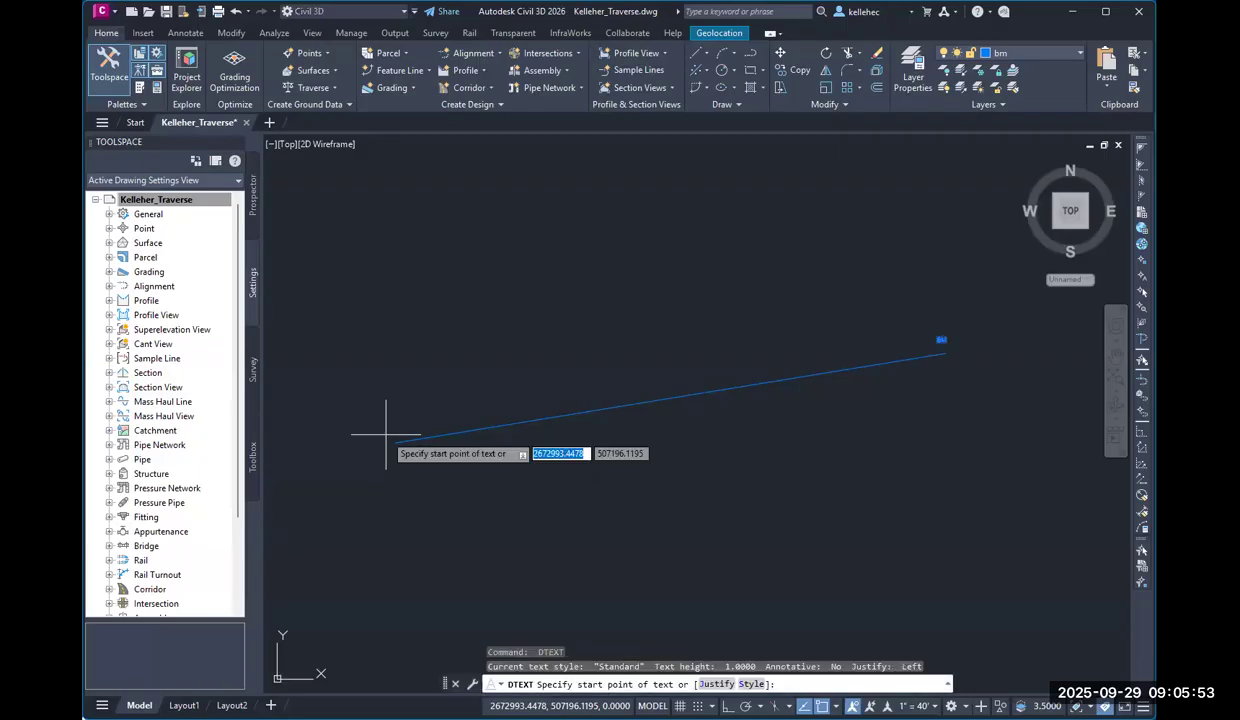
click(386, 436)
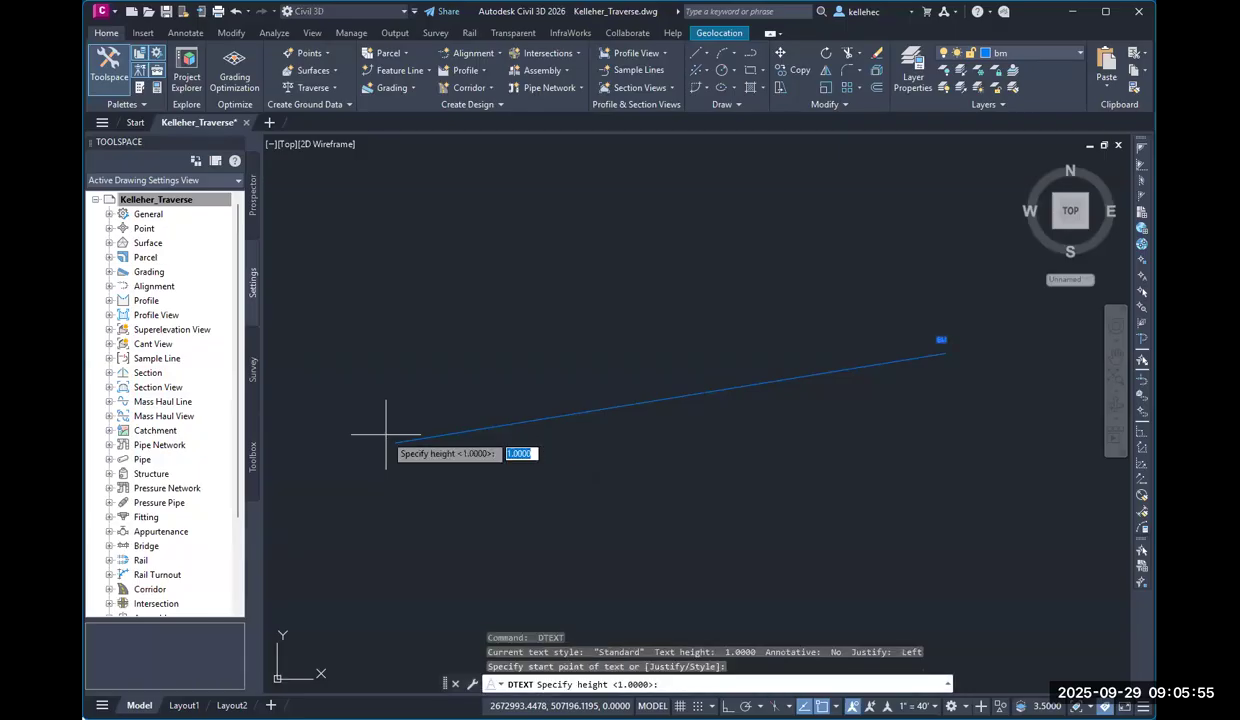
key(Return)
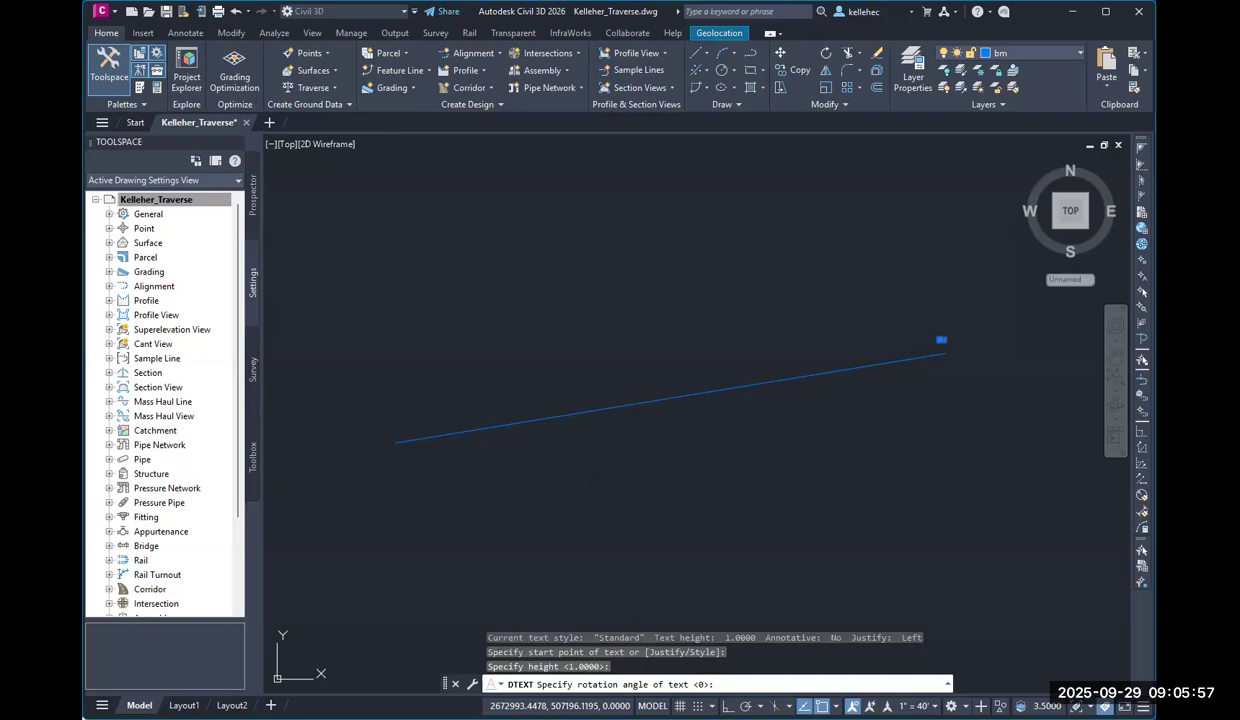
key(Return)
text(RR Spik)
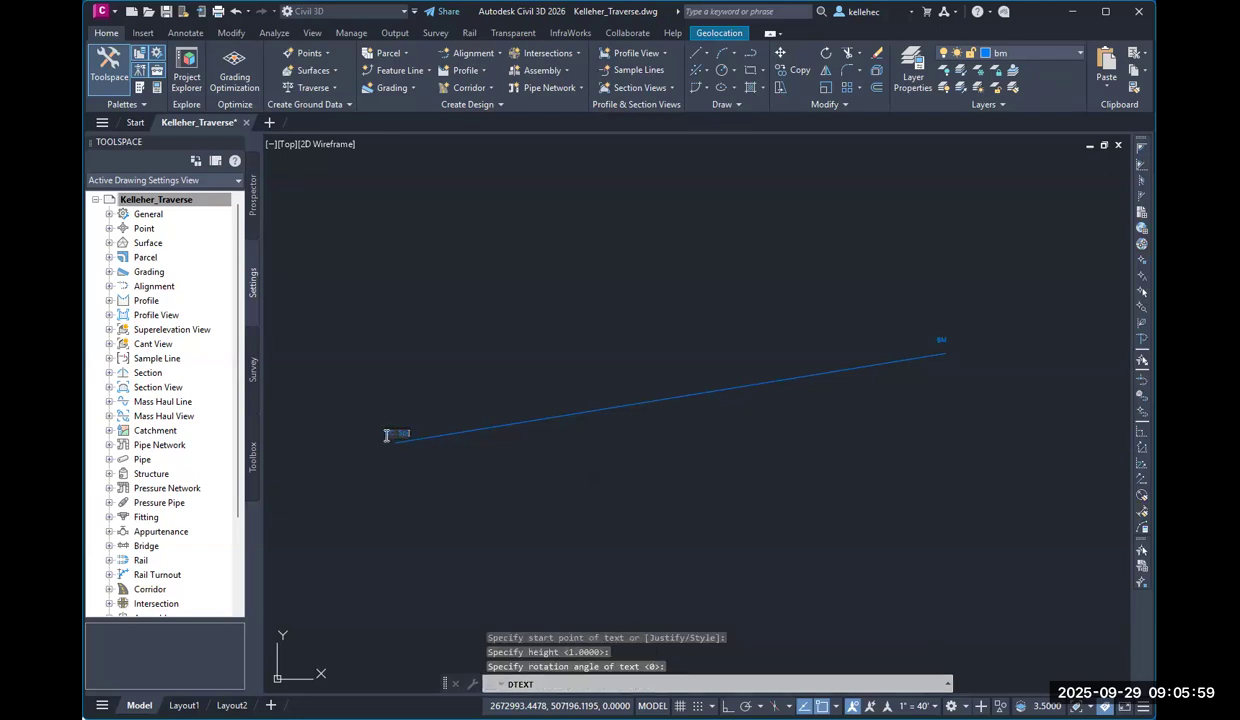
text(e)
key(Return)
key(Return)
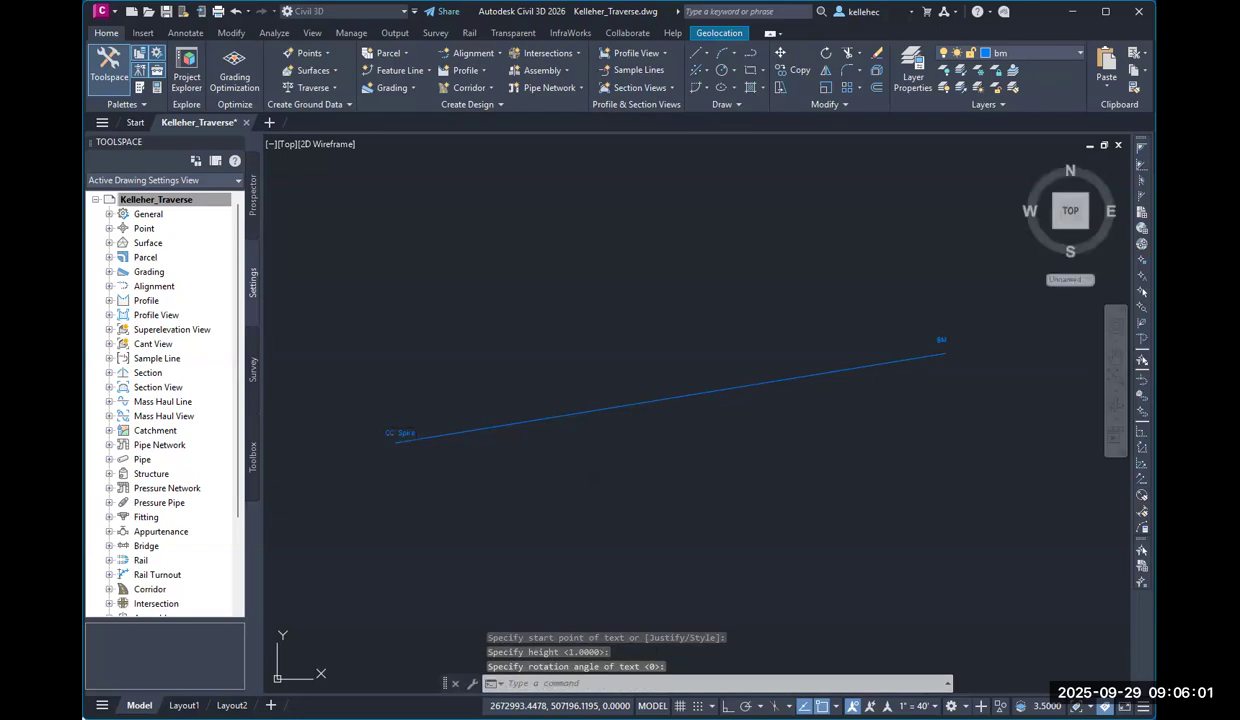
middle_drag(484, 327, 498, 313)
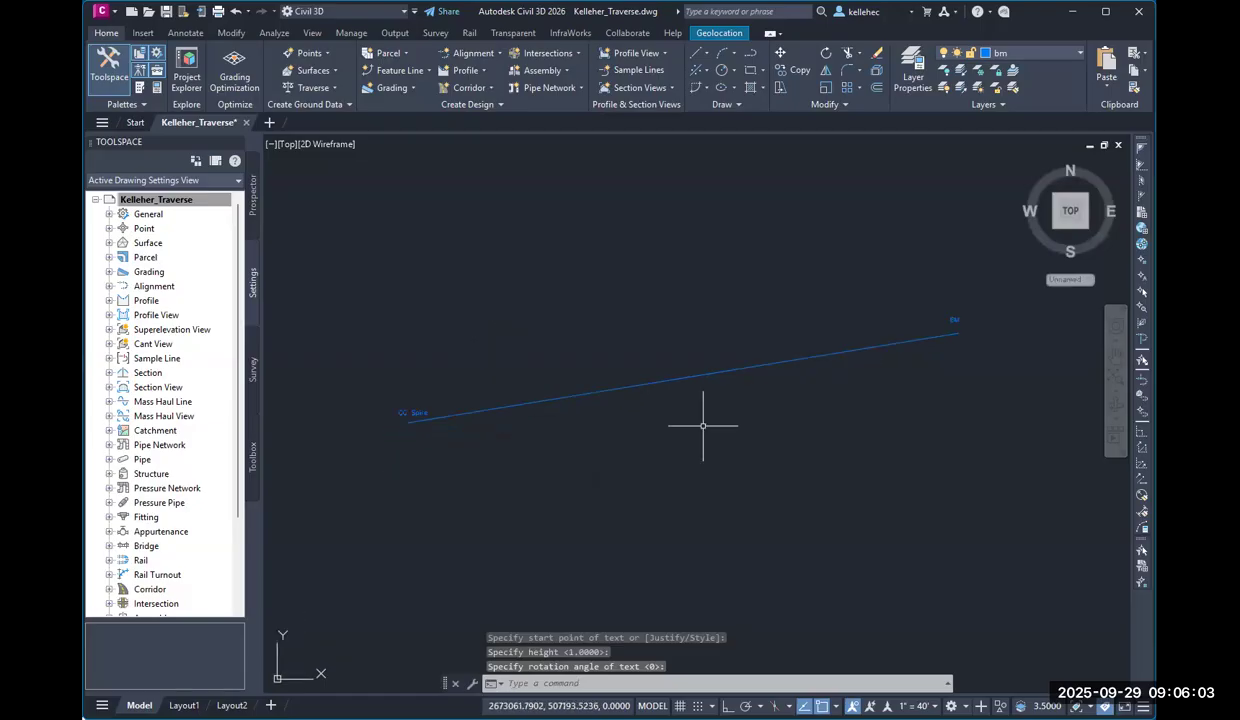
- Save the drawing with the labeled benchmark line
scroll(690, 396, down, 2)
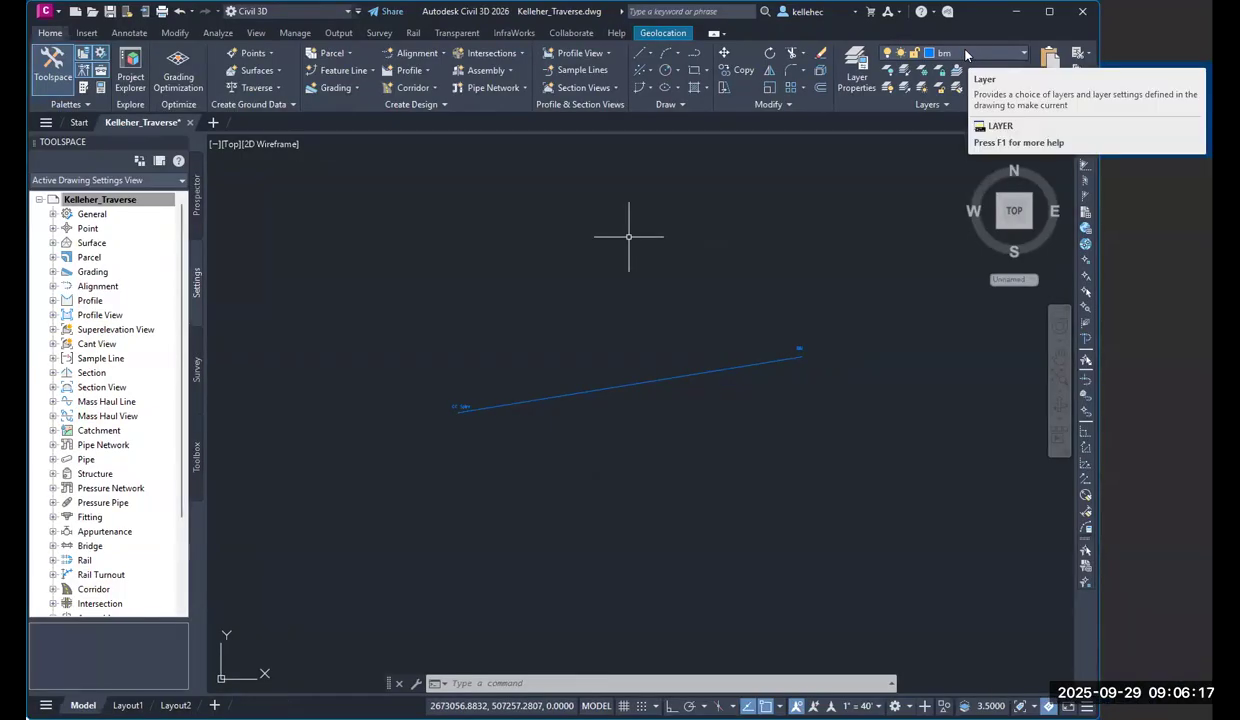
mouse_move(639, 445)
middle_down()
mouse_move(553, 386)
mouse_move(616, 386)
middle_up()
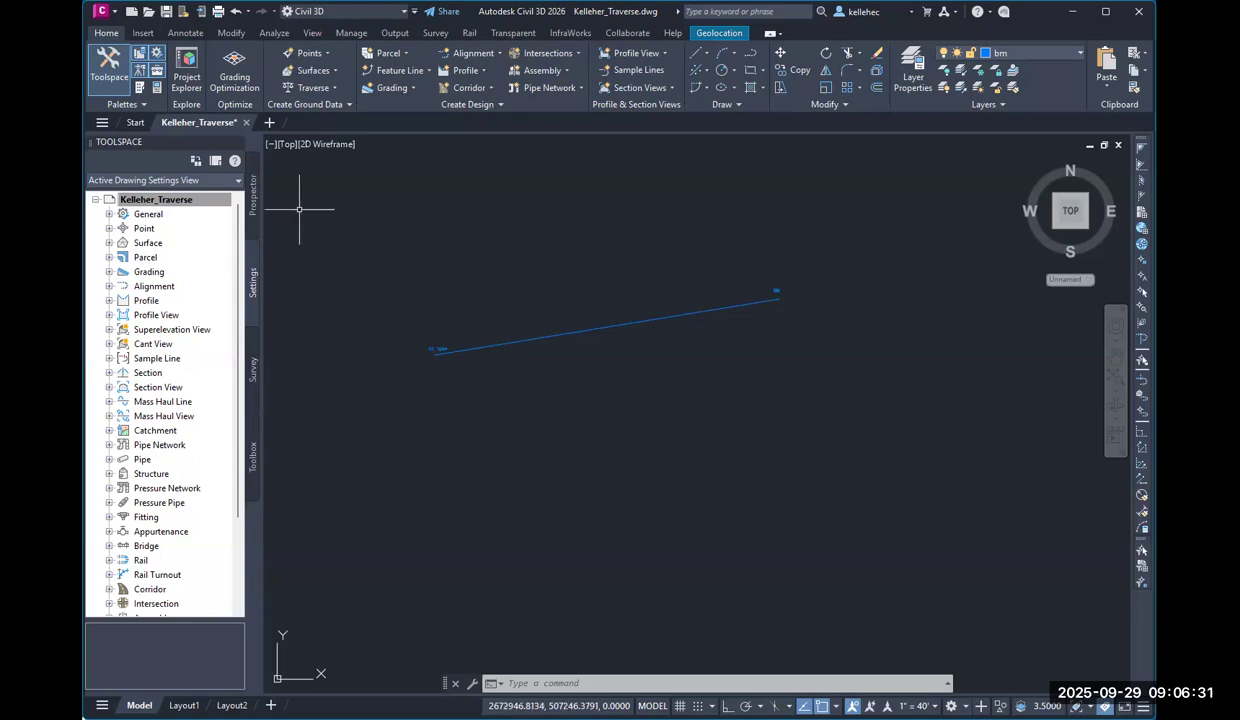
click(166, 12)
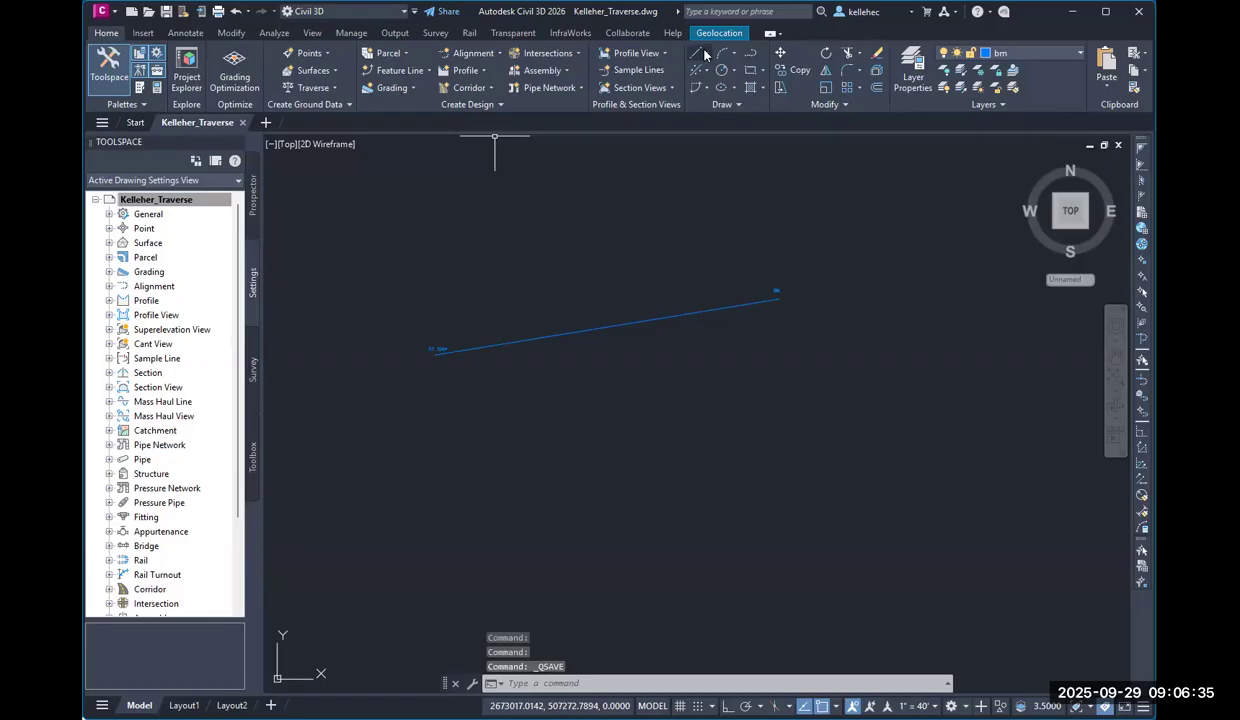
- Make traverse the current layer
click(1010, 53)
scroll(1122, 192, down, 5)
drag(1122, 192, 1112, 472)
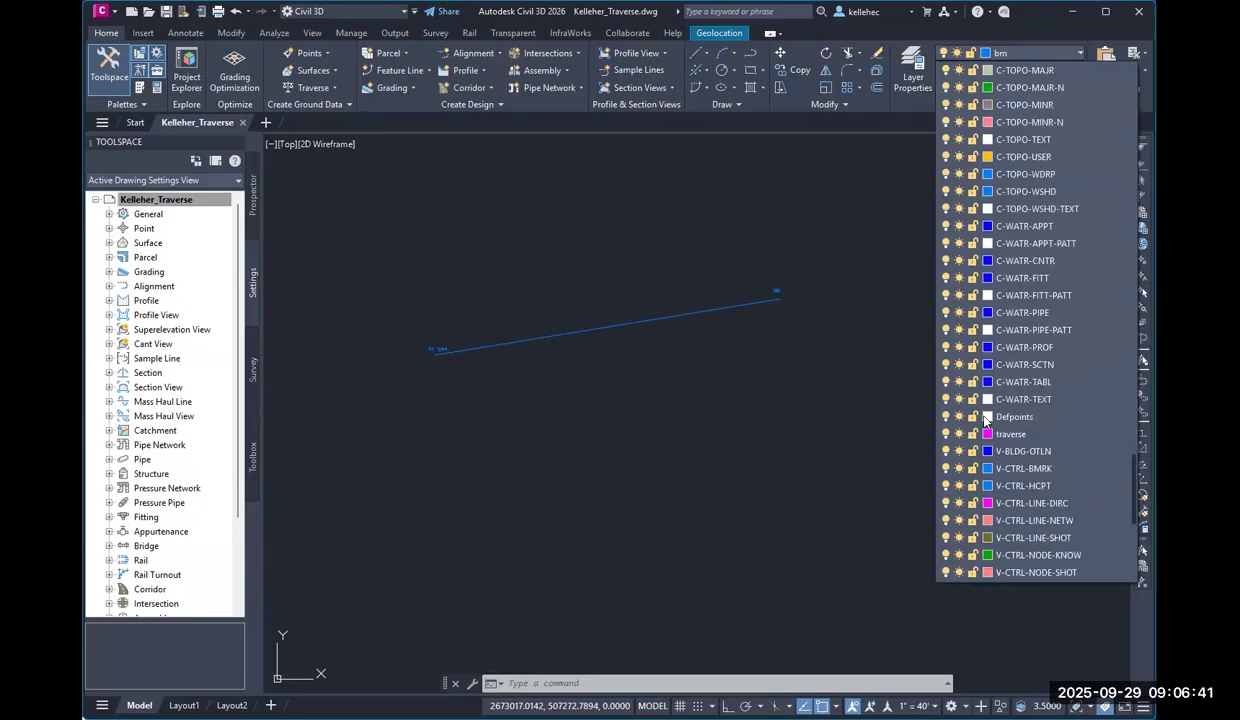
click(1011, 434)
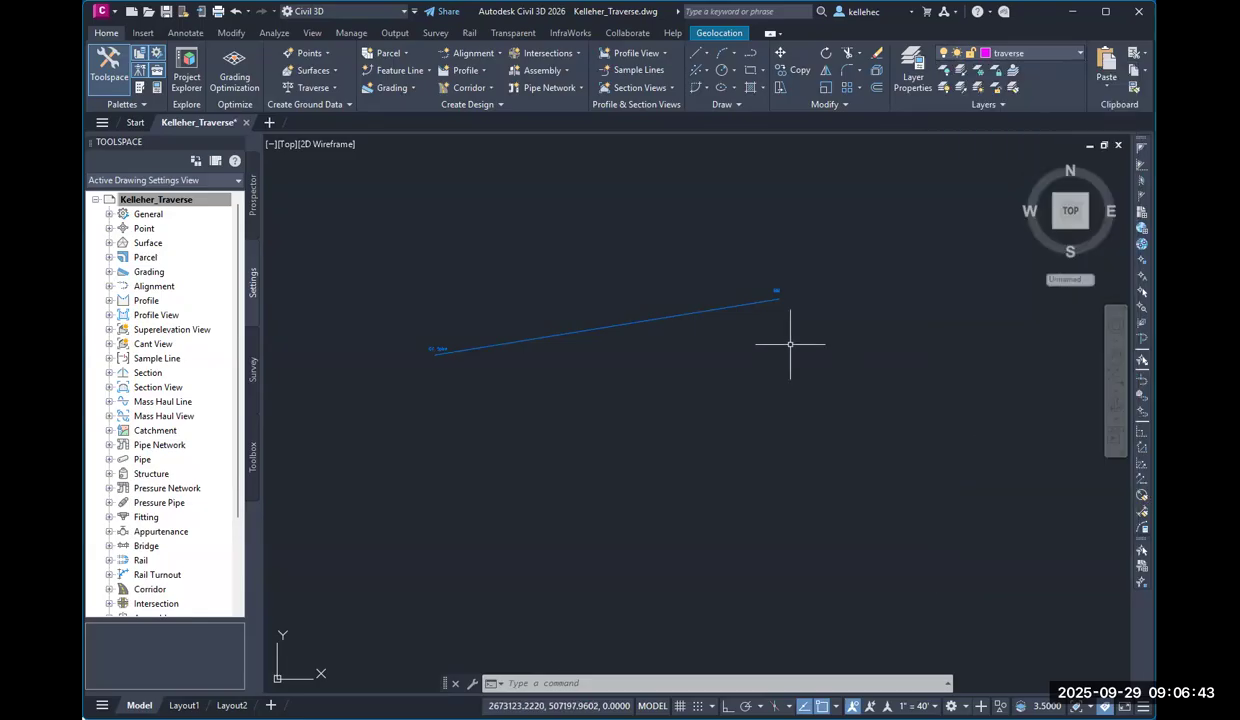
- With Ortho on and object snap active, draw a line 100.45 long straight south from the BM endpoint
scroll(790, 344, up, 4)
scroll(792, 343, down, 4)
middle_drag(812, 422, 821, 416)
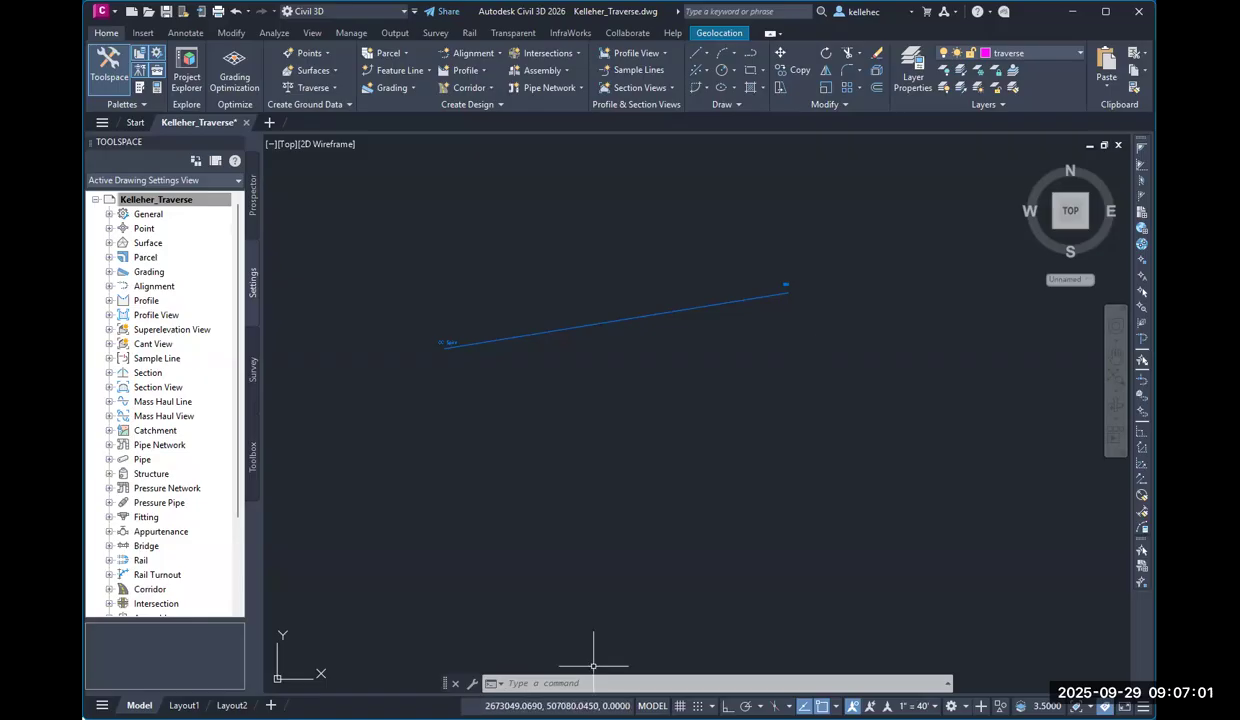
key(F8)
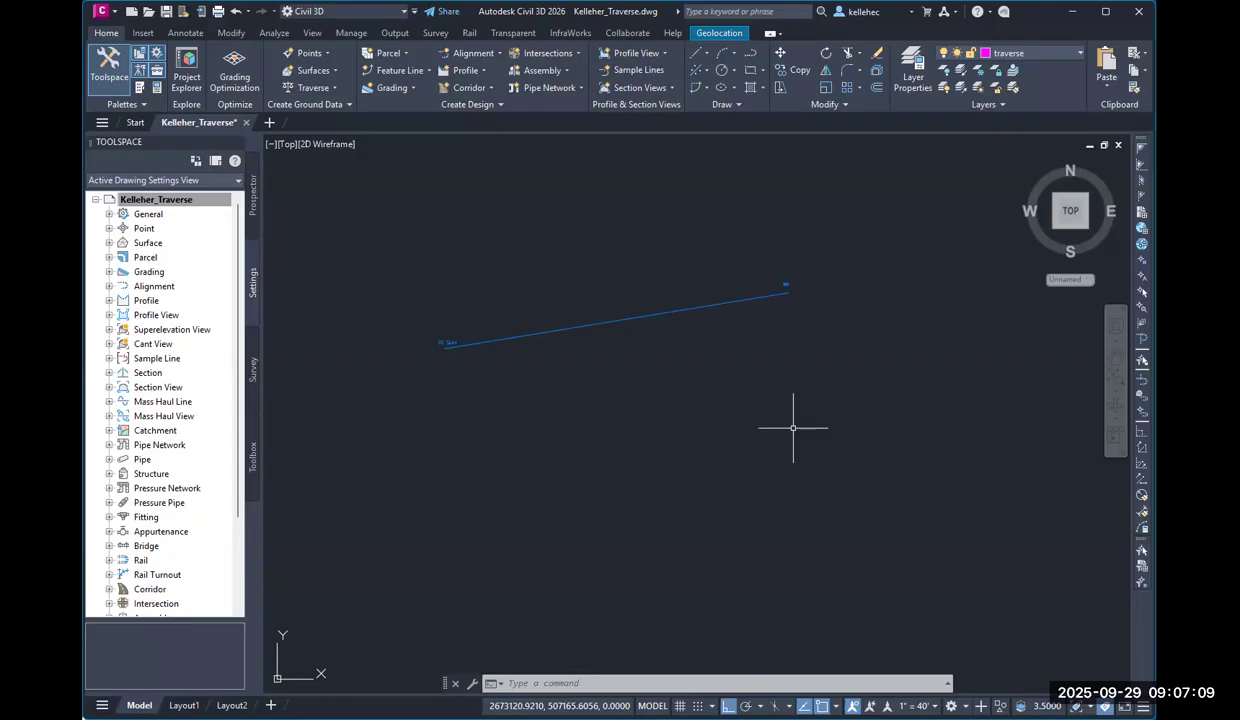
click(705, 55)
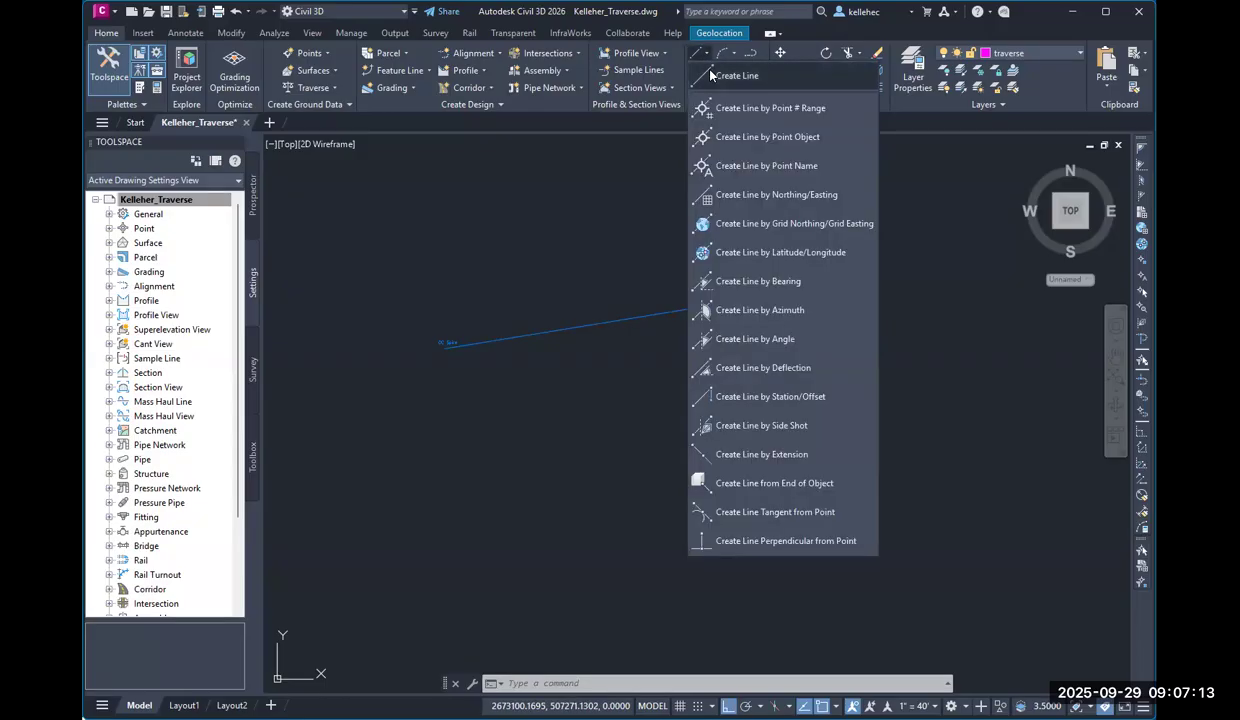
click(711, 75)
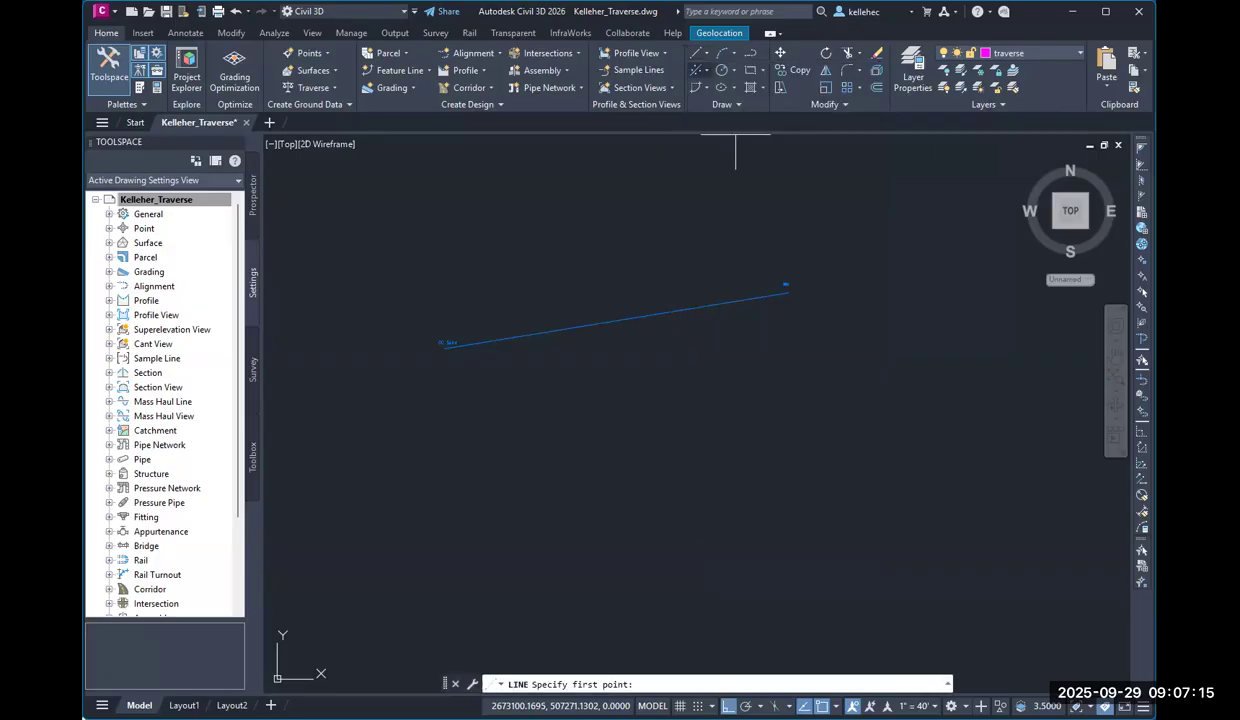
key(F3)
key(F3)
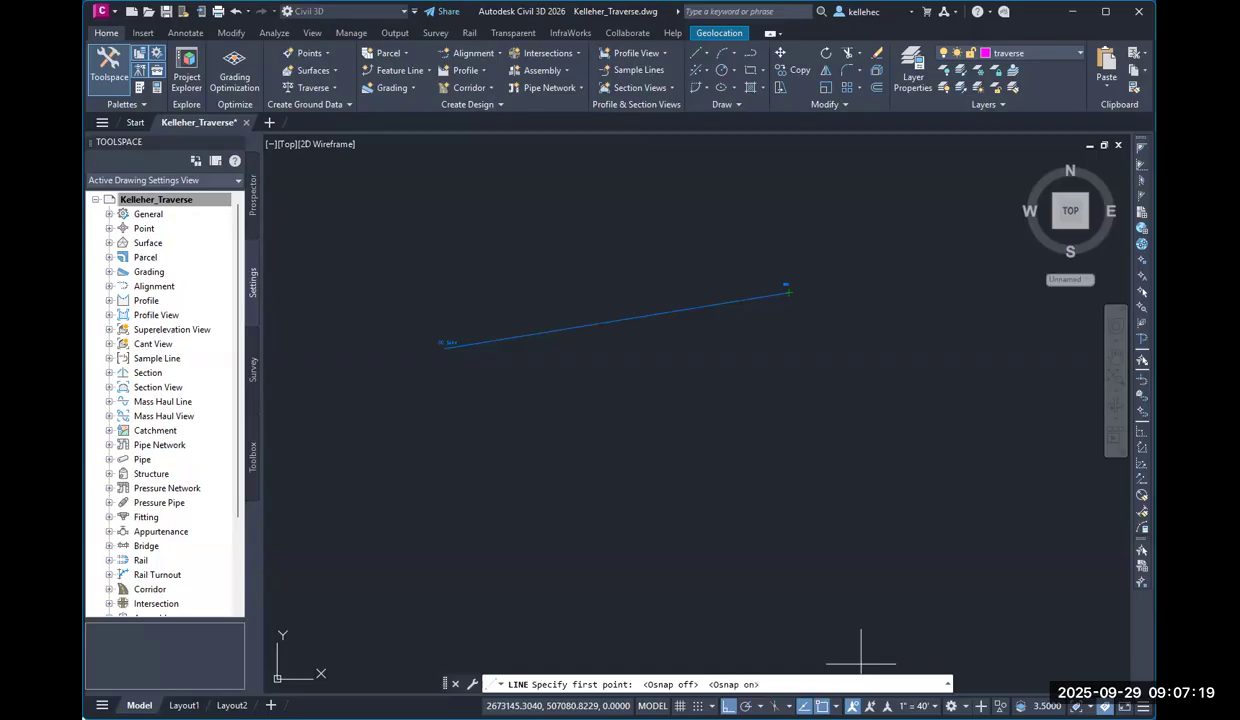
click(836, 706)
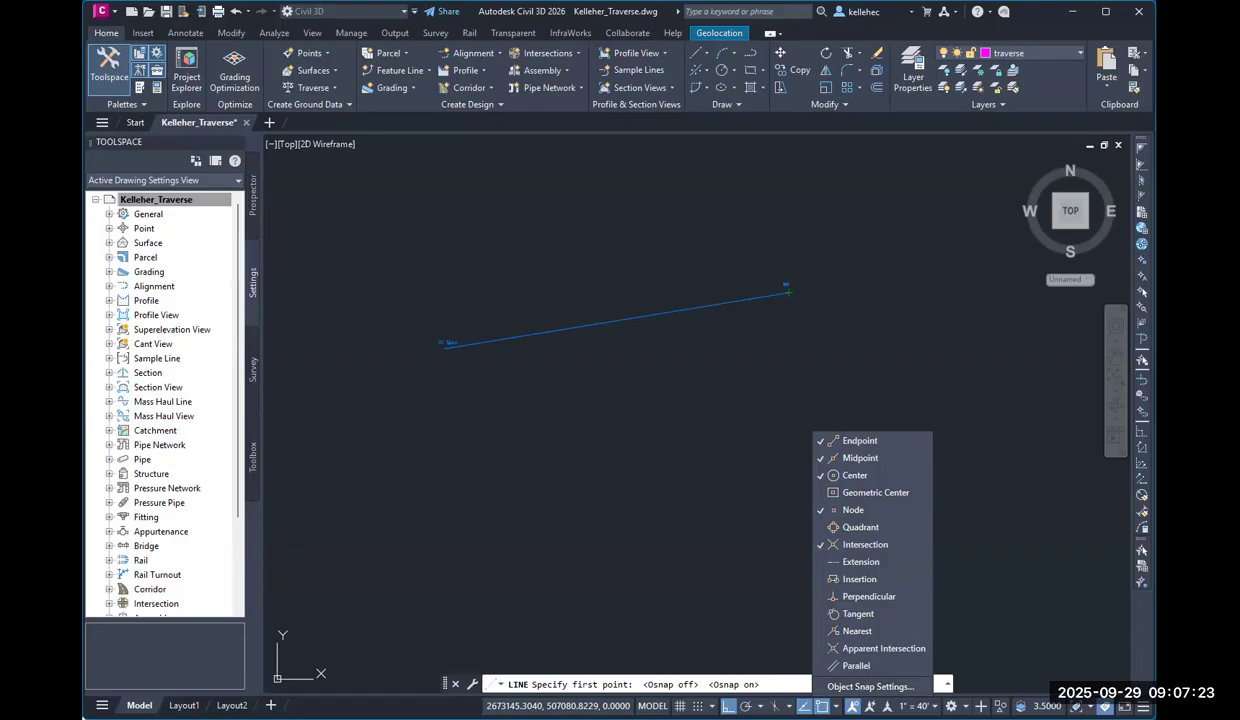
click(868, 686)
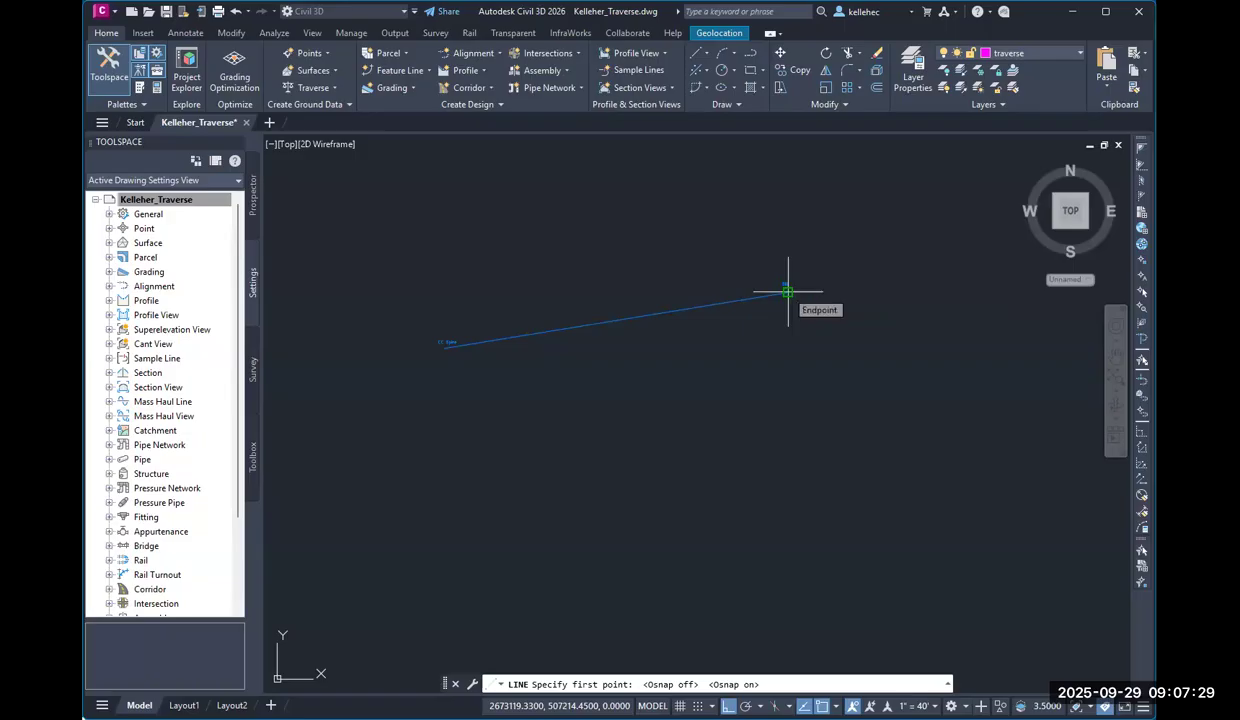
click(788, 292)
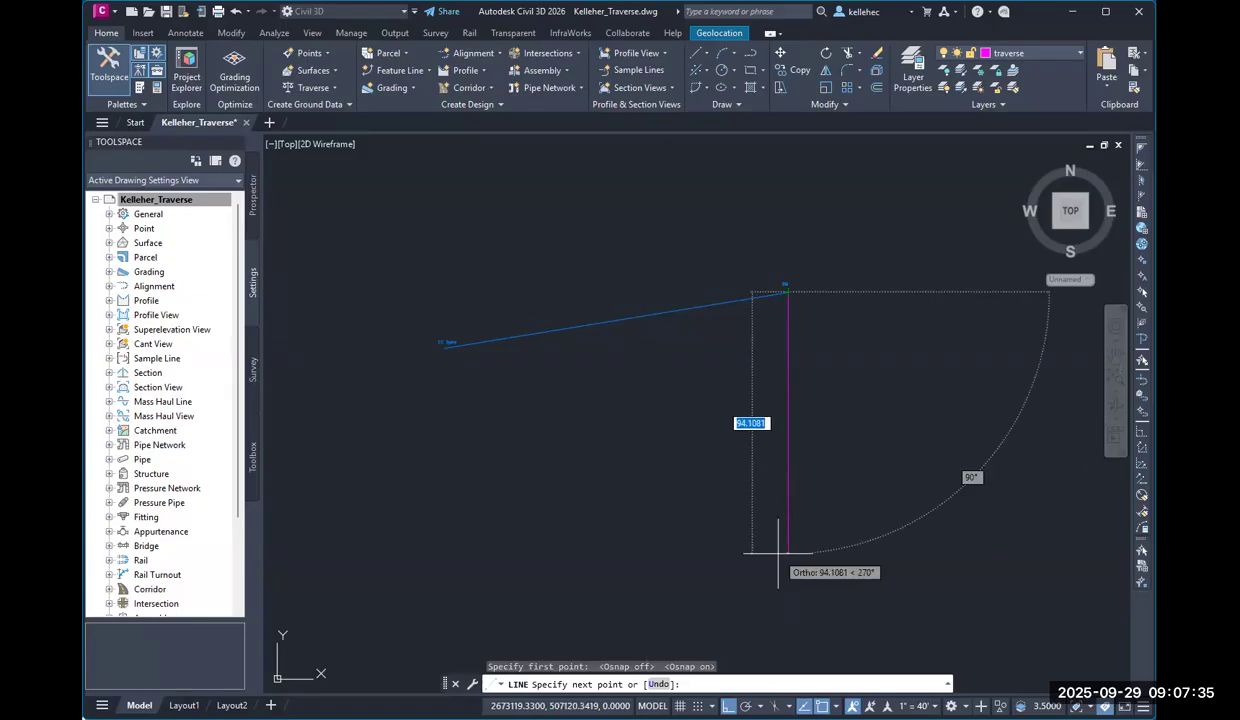
text(100)
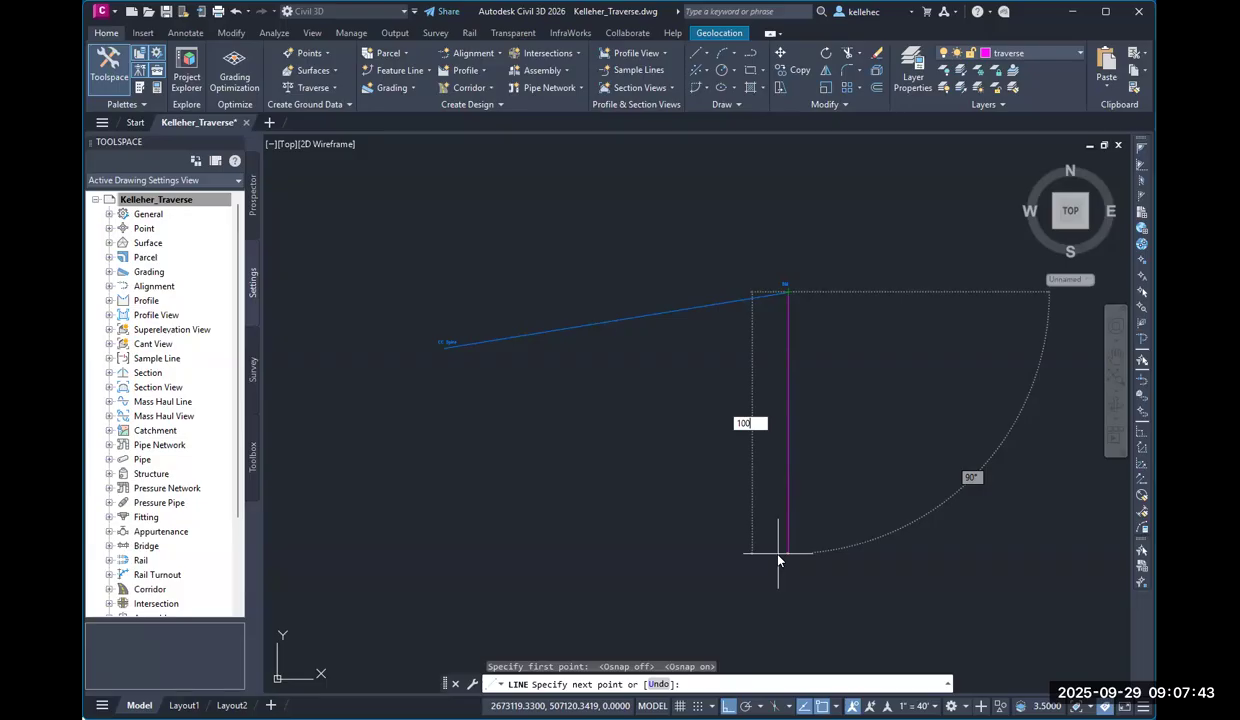
text(.45)
key(Return)
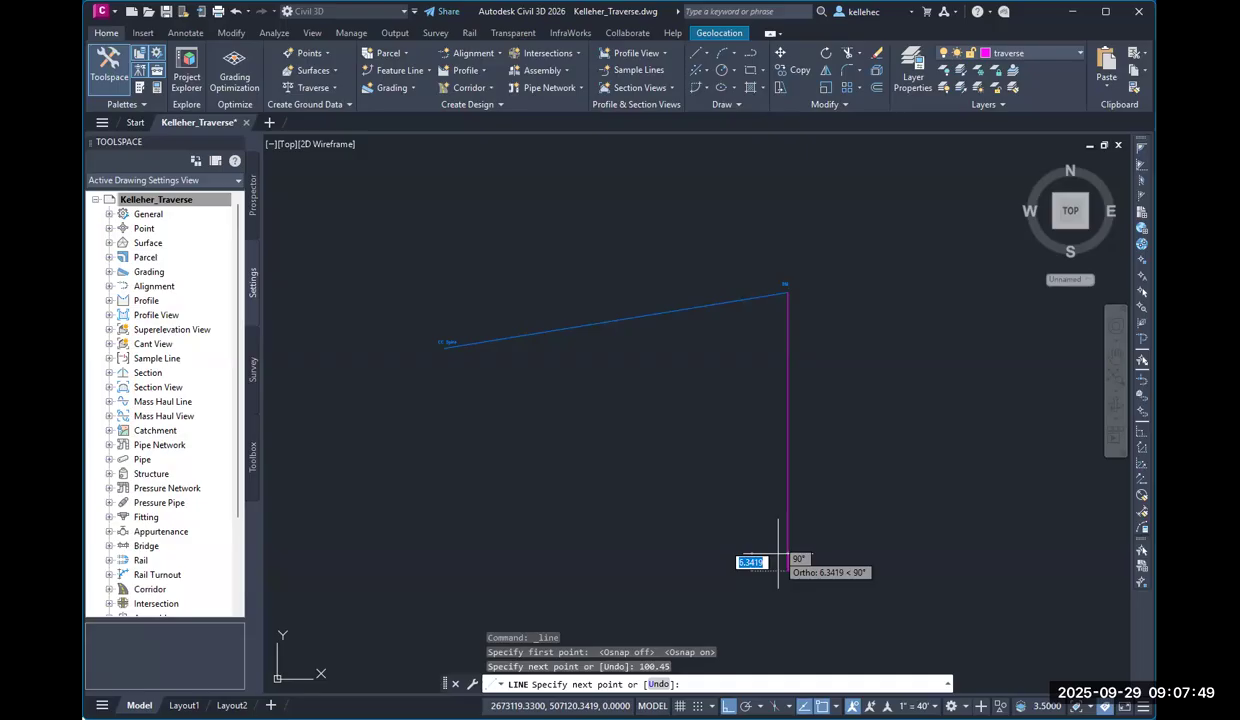
key(Escape)
- With Ortho off, draw a line by angle from the vertical line's southern end, backsighting BM, at angle 260-7-45 and distance 150.451
middle_drag(832, 559, 861, 476)
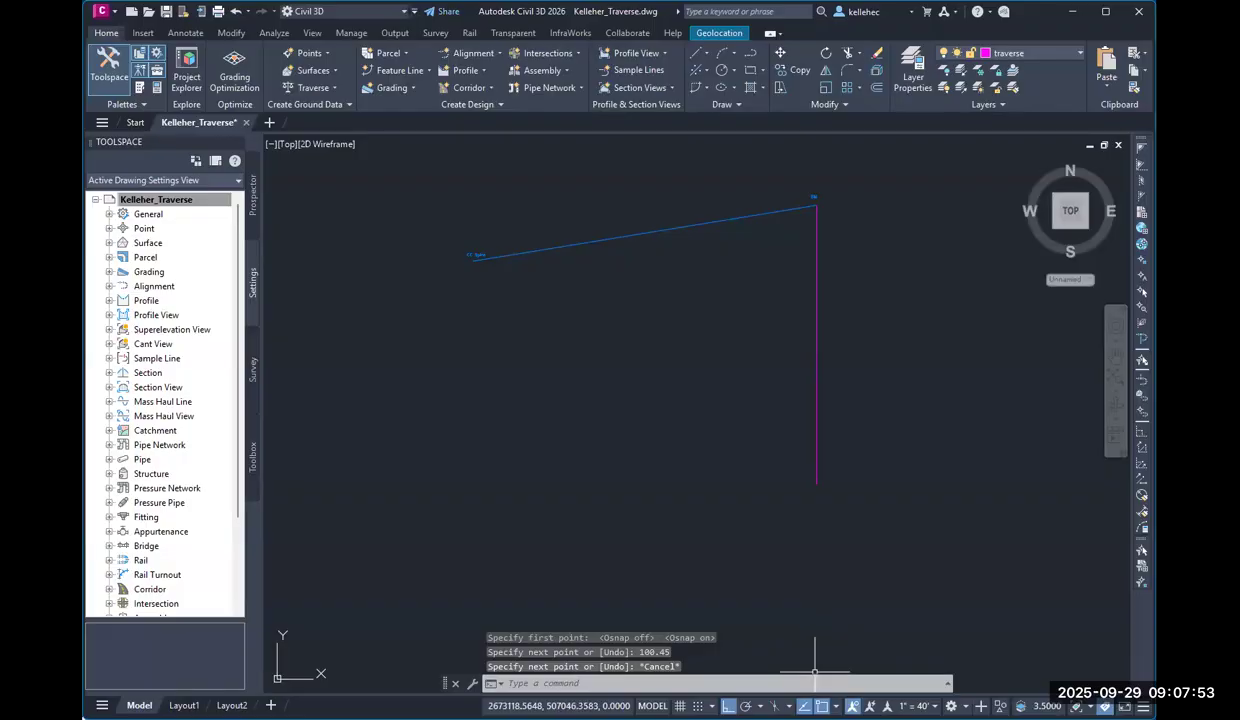
key(F8)
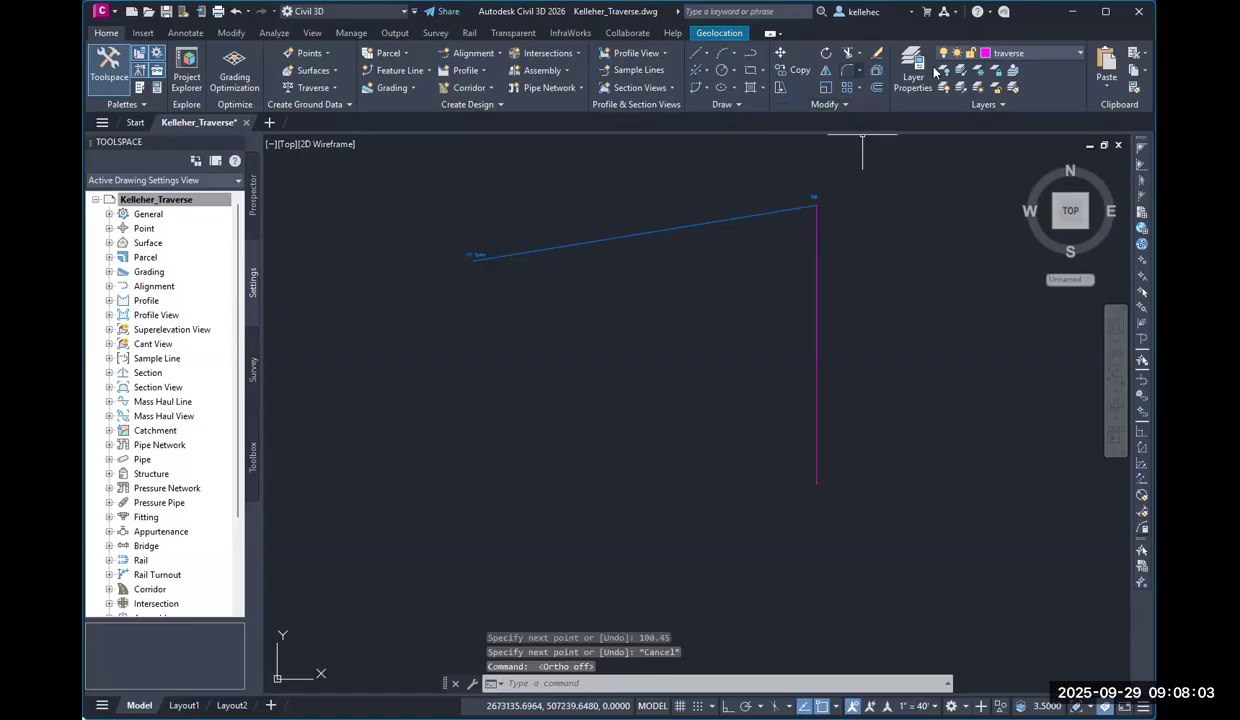
click(708, 54)
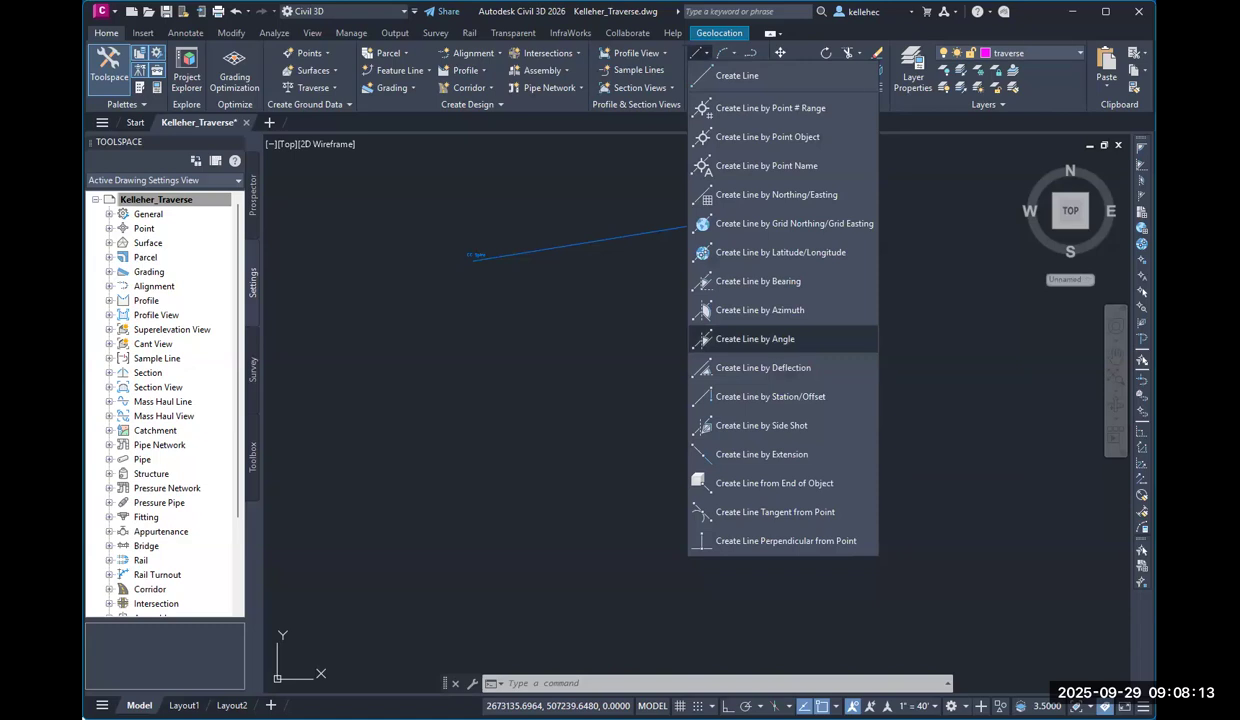
click(755, 339)
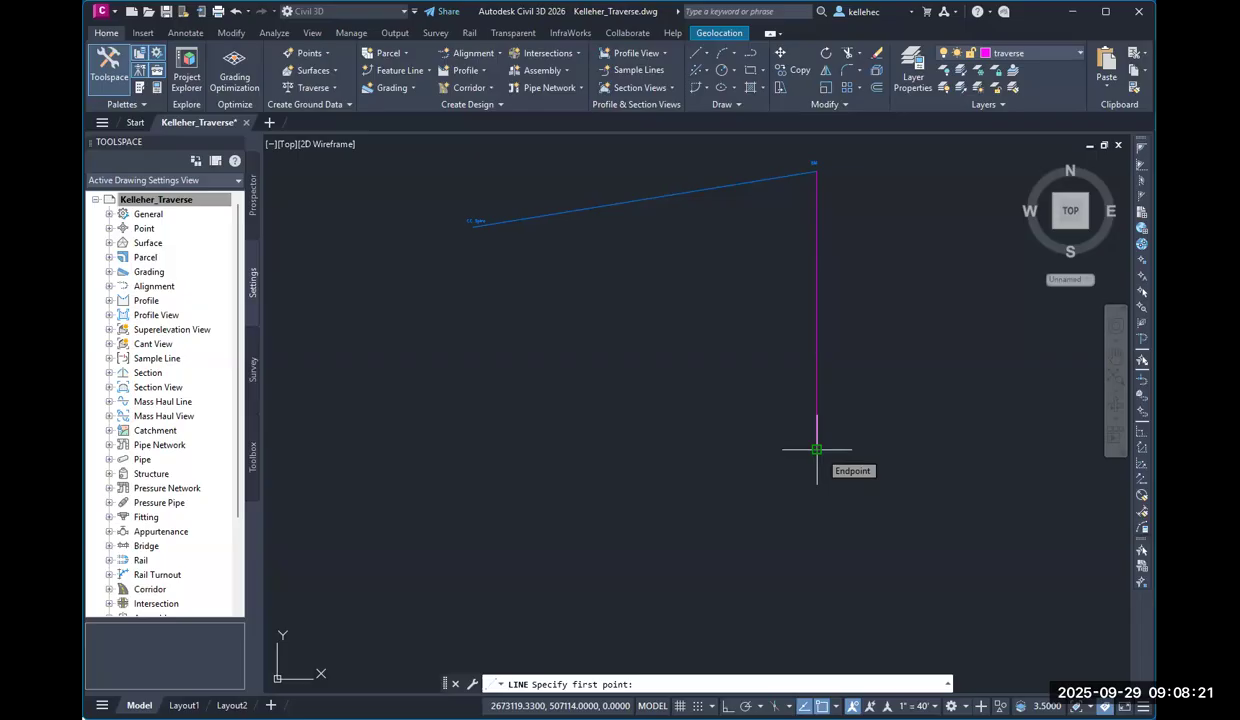
middle_drag(817, 449, 751, 421)
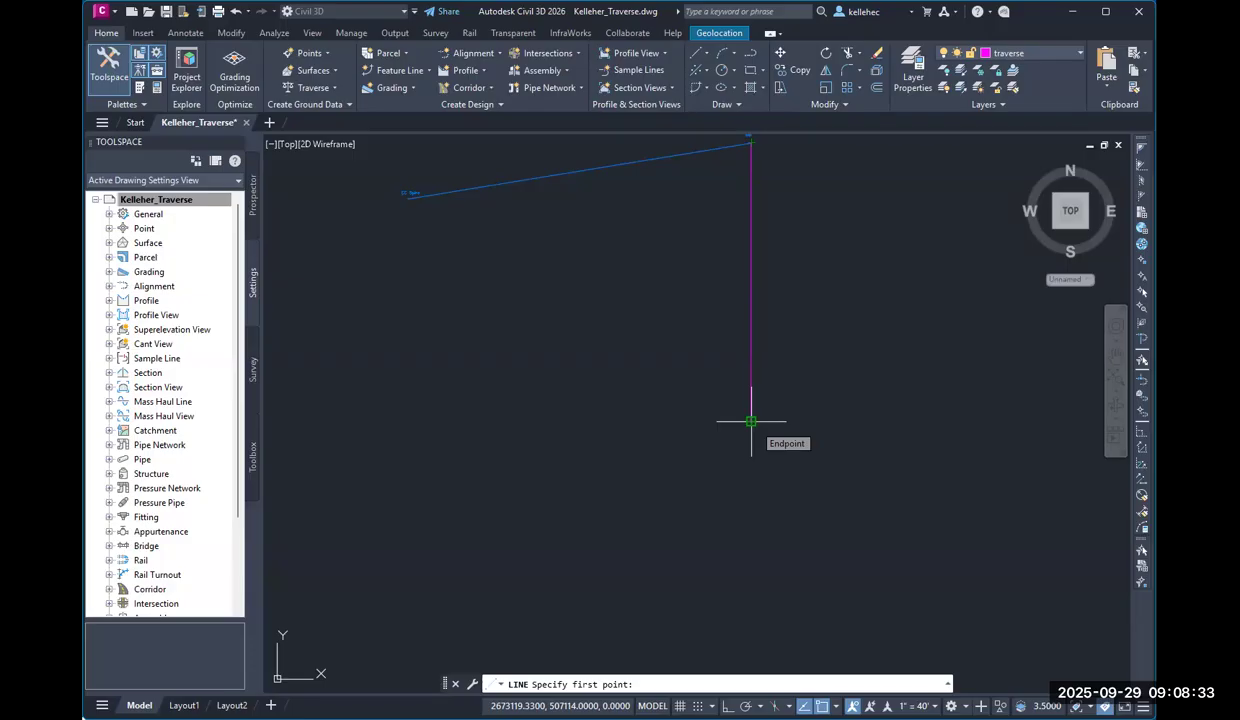
click(751, 421)
text('AD)
key(Return)
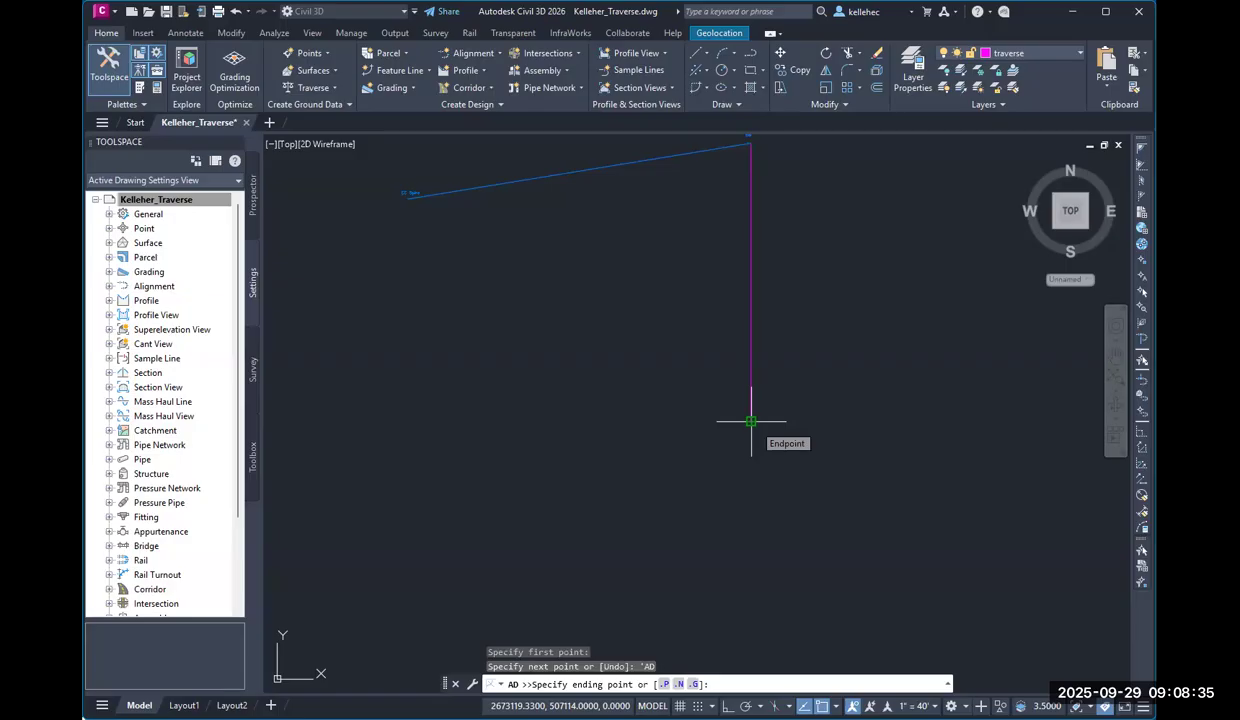
click(751, 142)
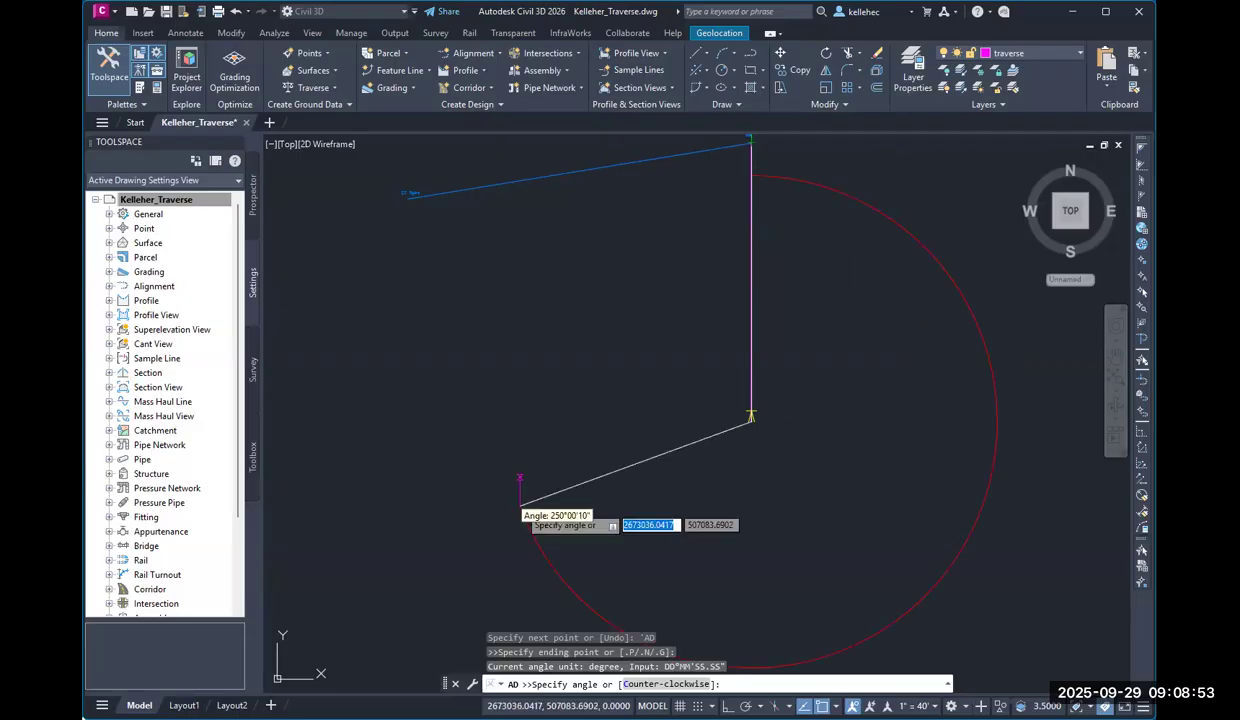
text(260-7-)
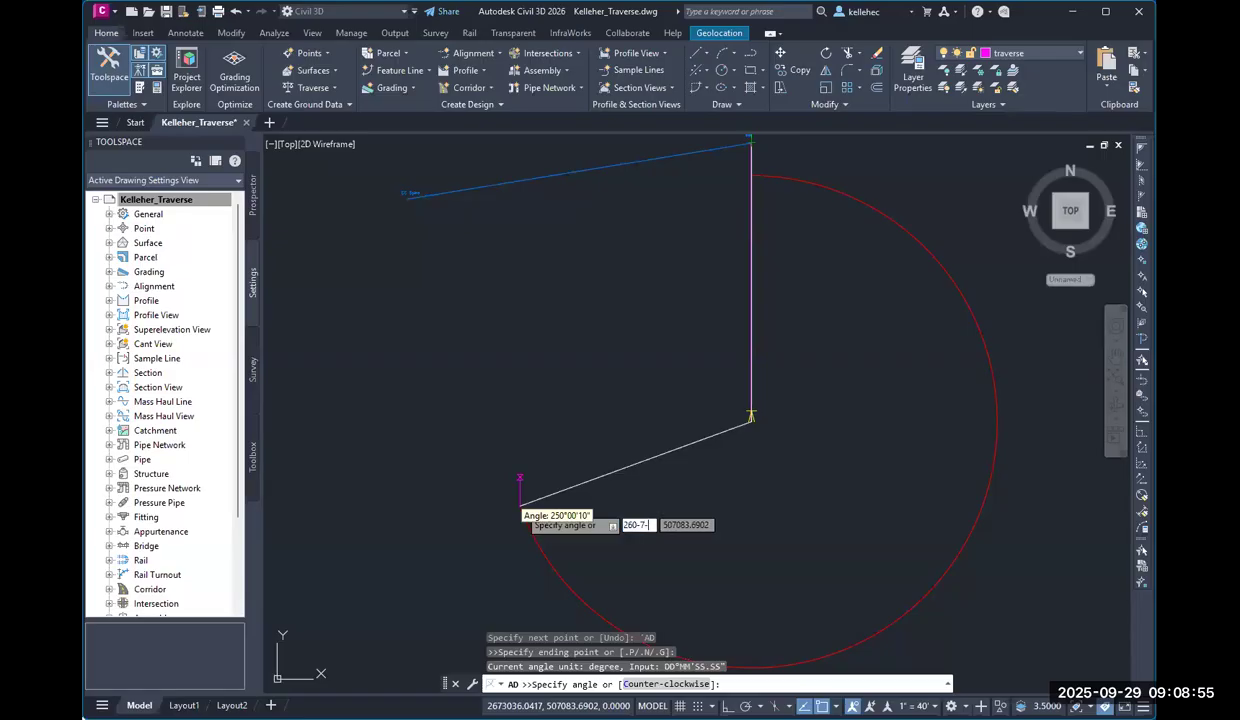
text(45)
key(Return)
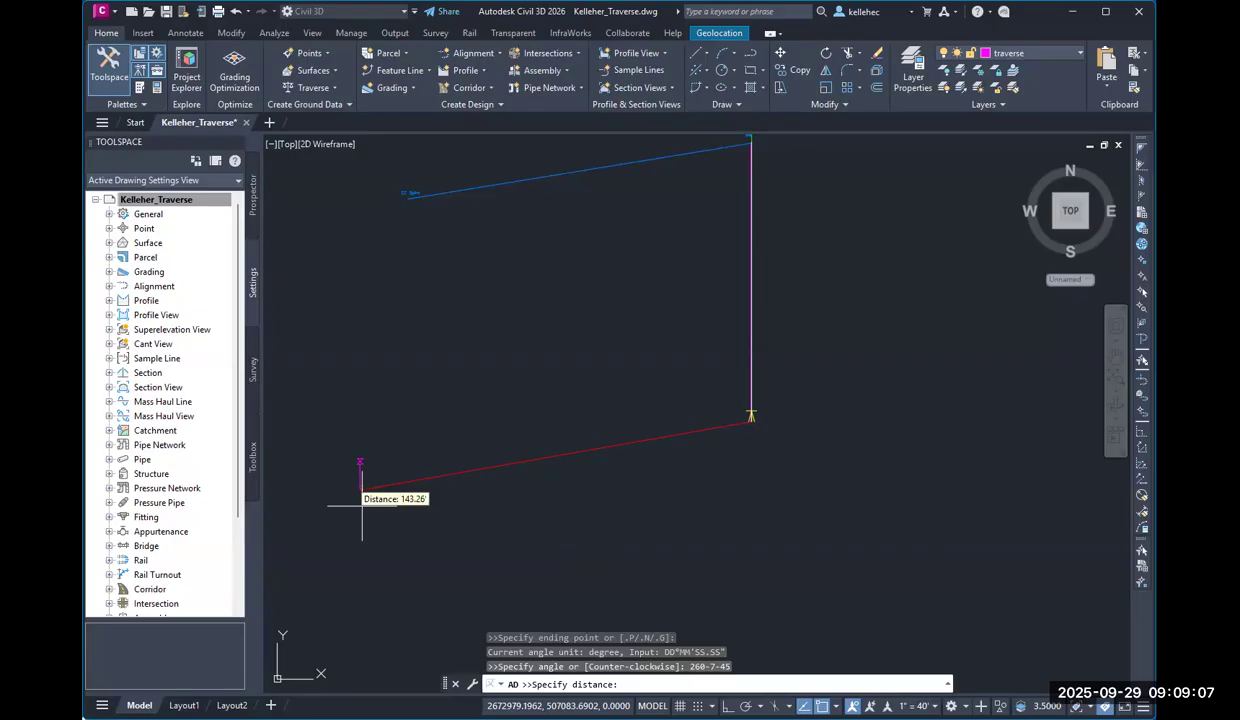
text(150.451)
key(Return)
- Add the next traverse leg from the southwestern endpoint at angle 227-14-53 and distance 70.591
middle_drag(444, 425, 651, 461)
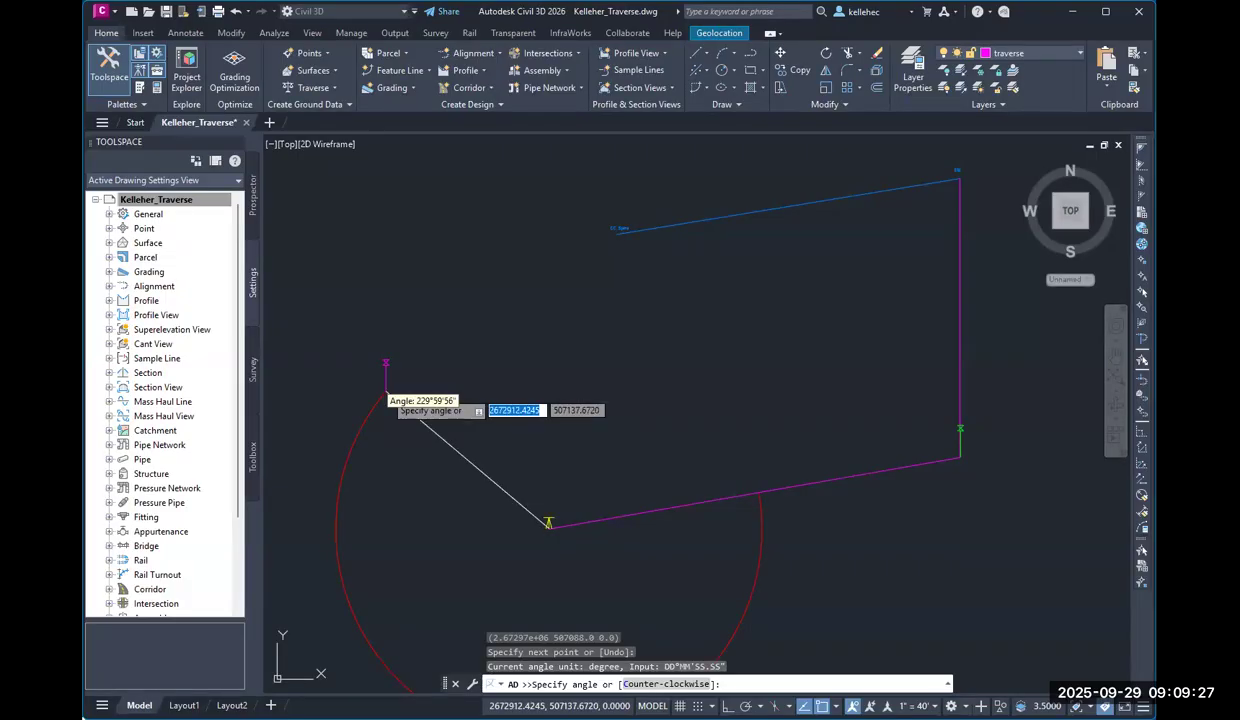
text(2)
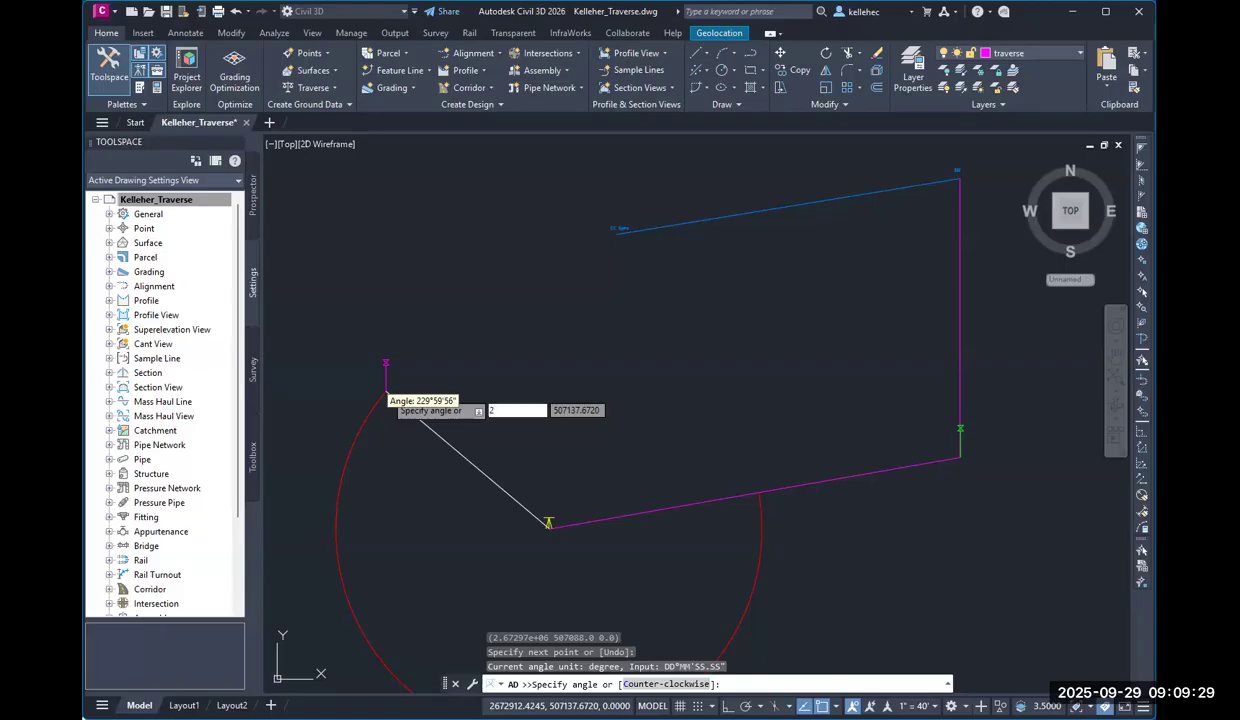
text(27-)
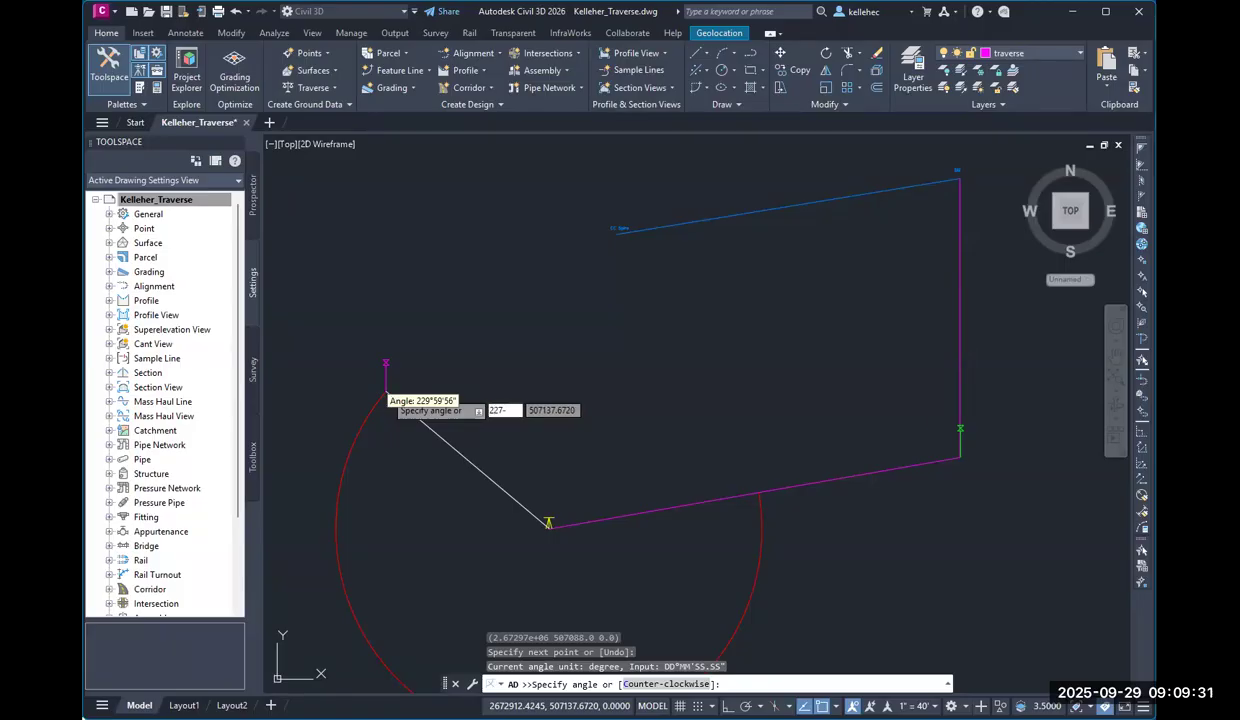
text(14-53)
key(Return)
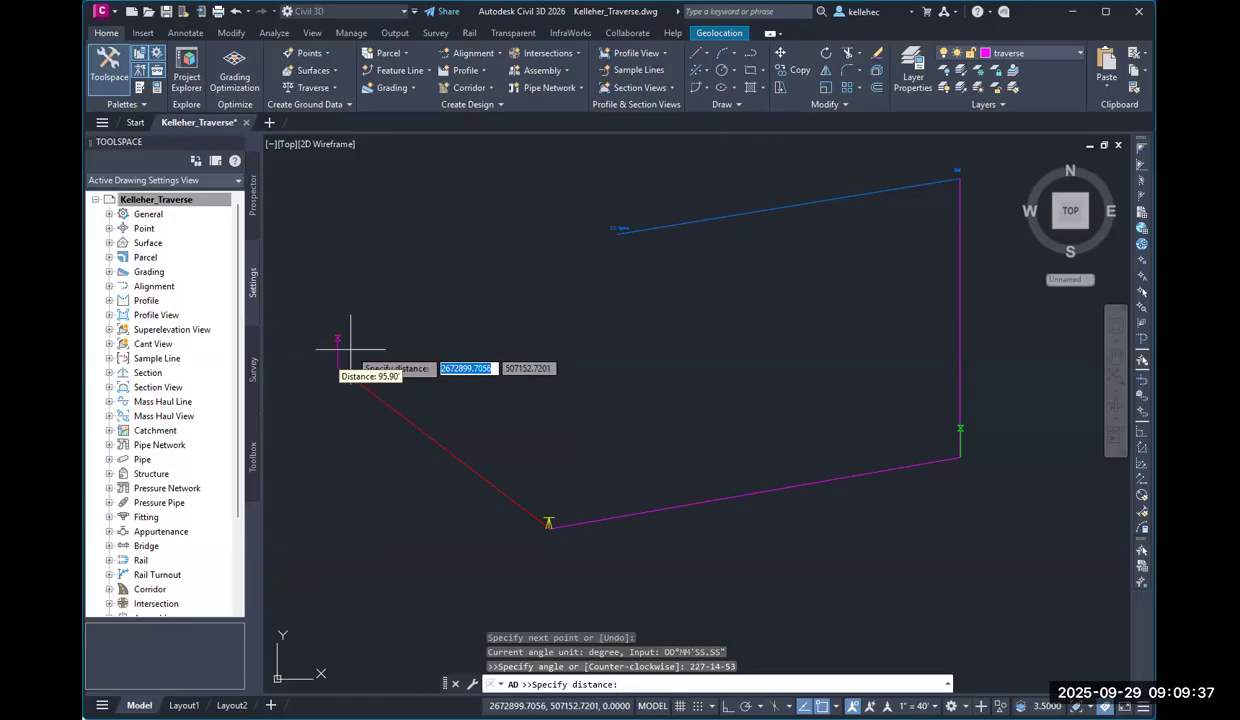
text(70.591)
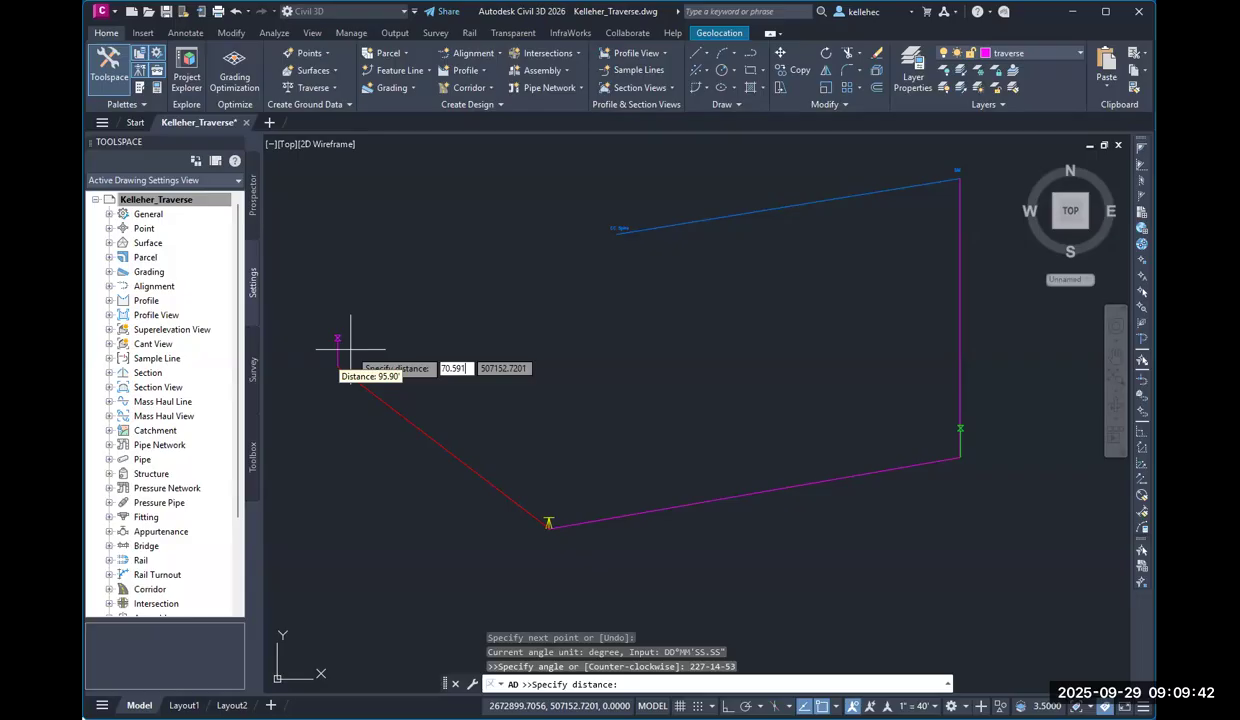
key(Return)
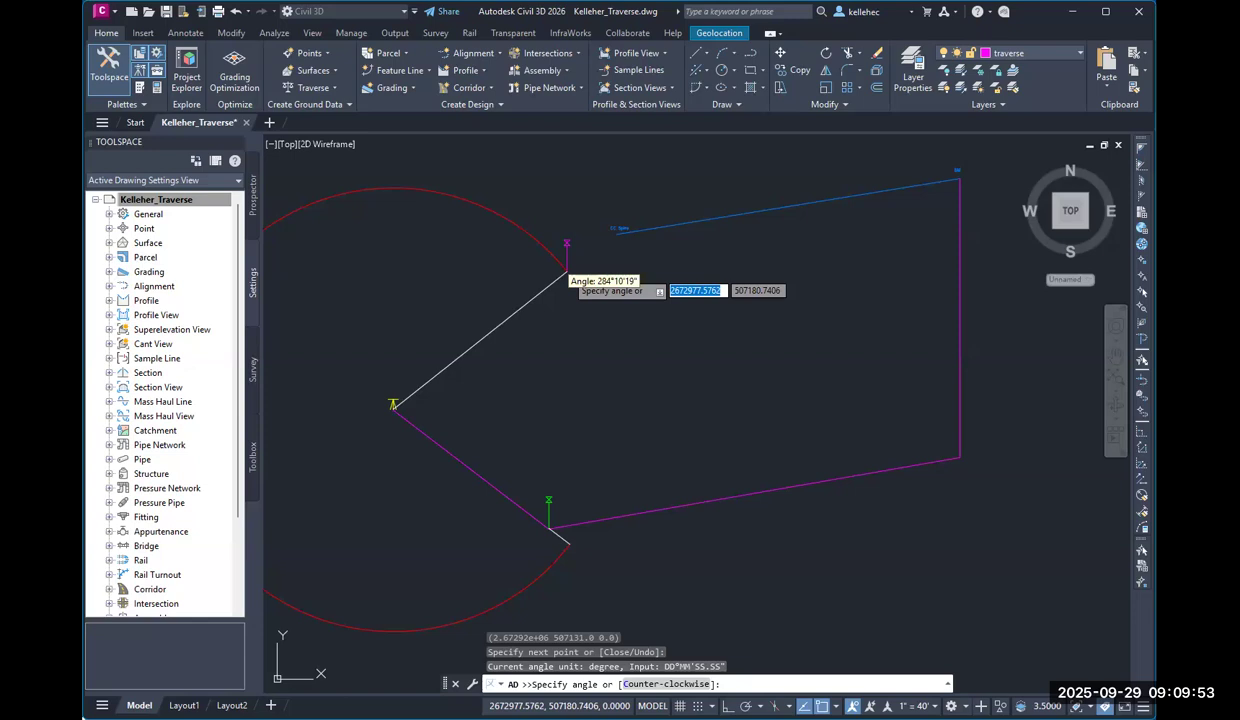
- Continue the traverse from its westernmost point with a leg at angle 284-16-17 and distance 145.61
text(284-16)
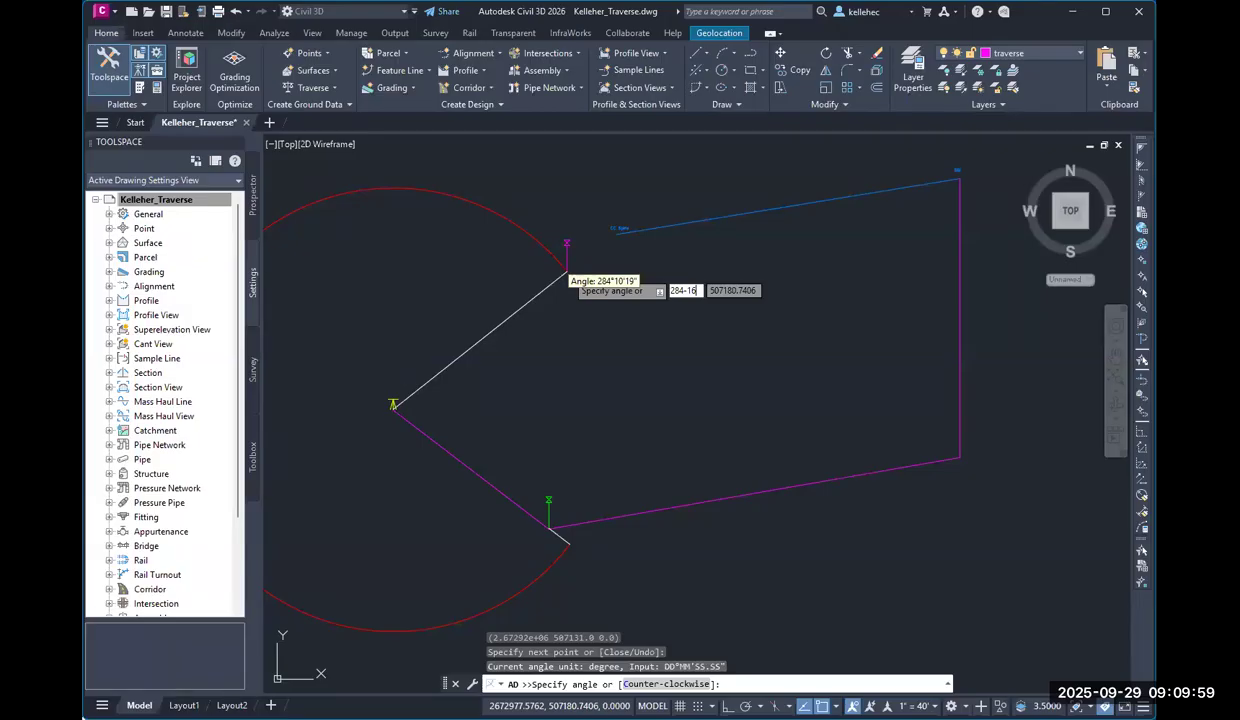
text(-17)
key(Return)
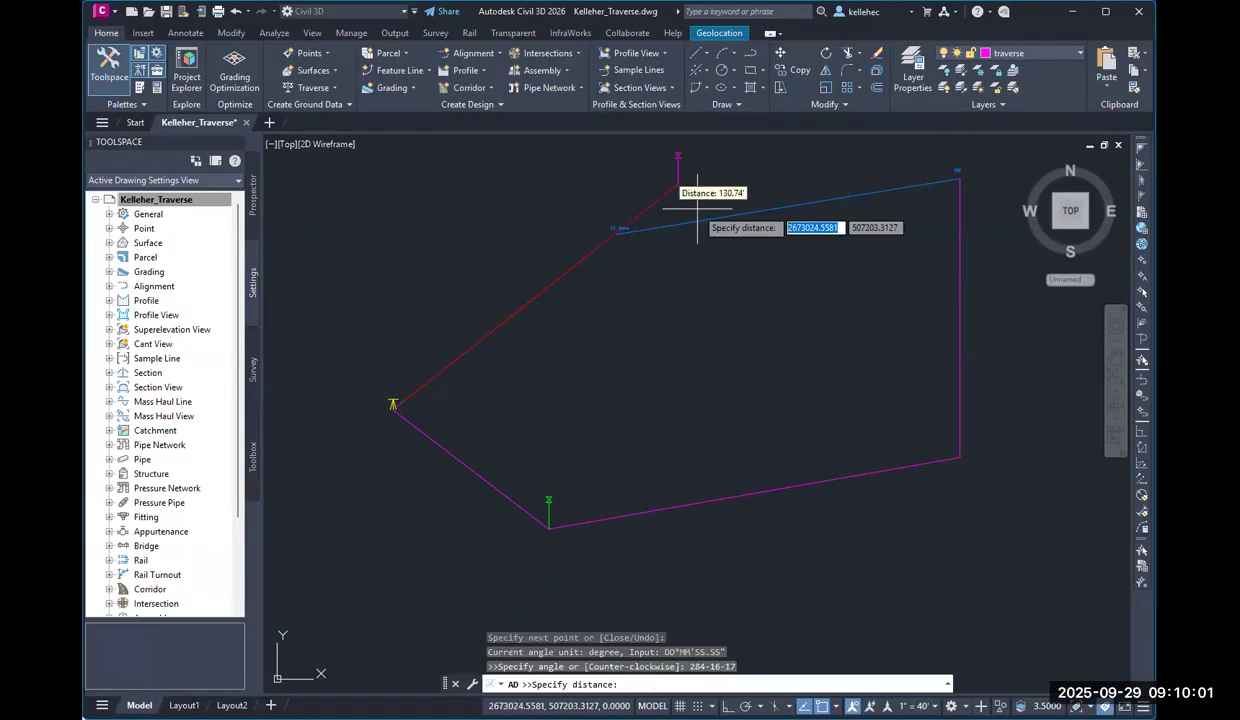
text(145.61)
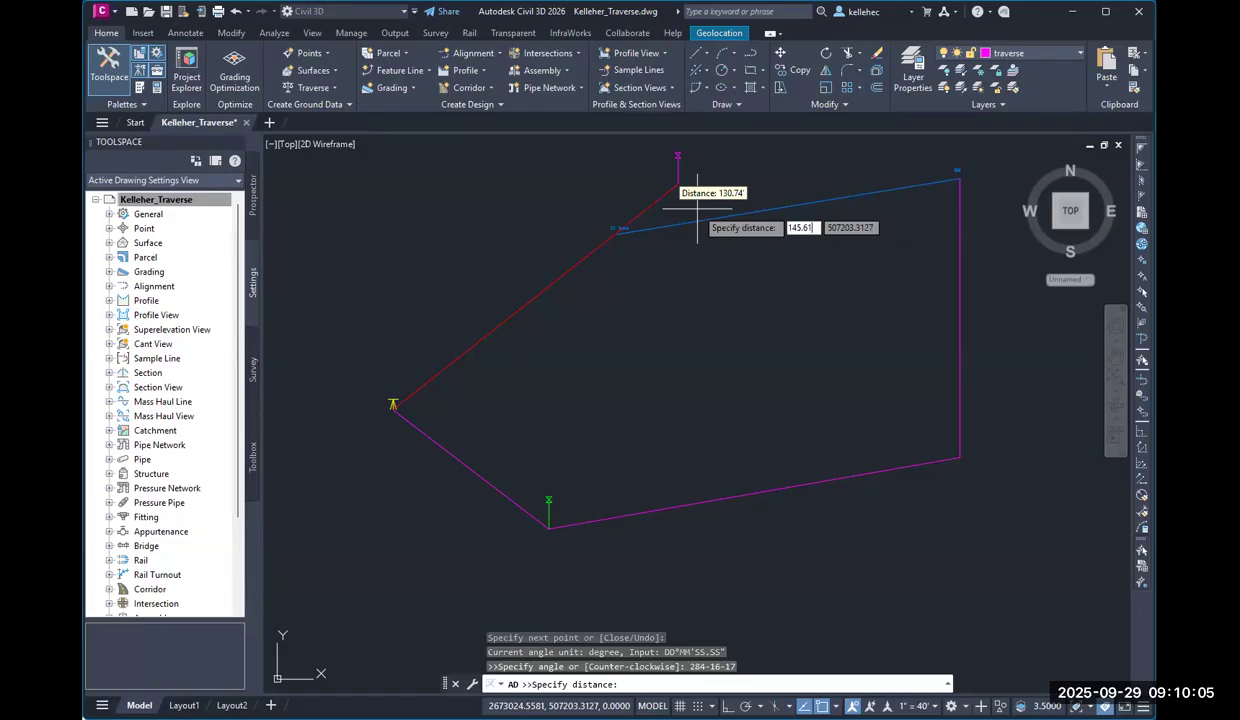
key(Return)
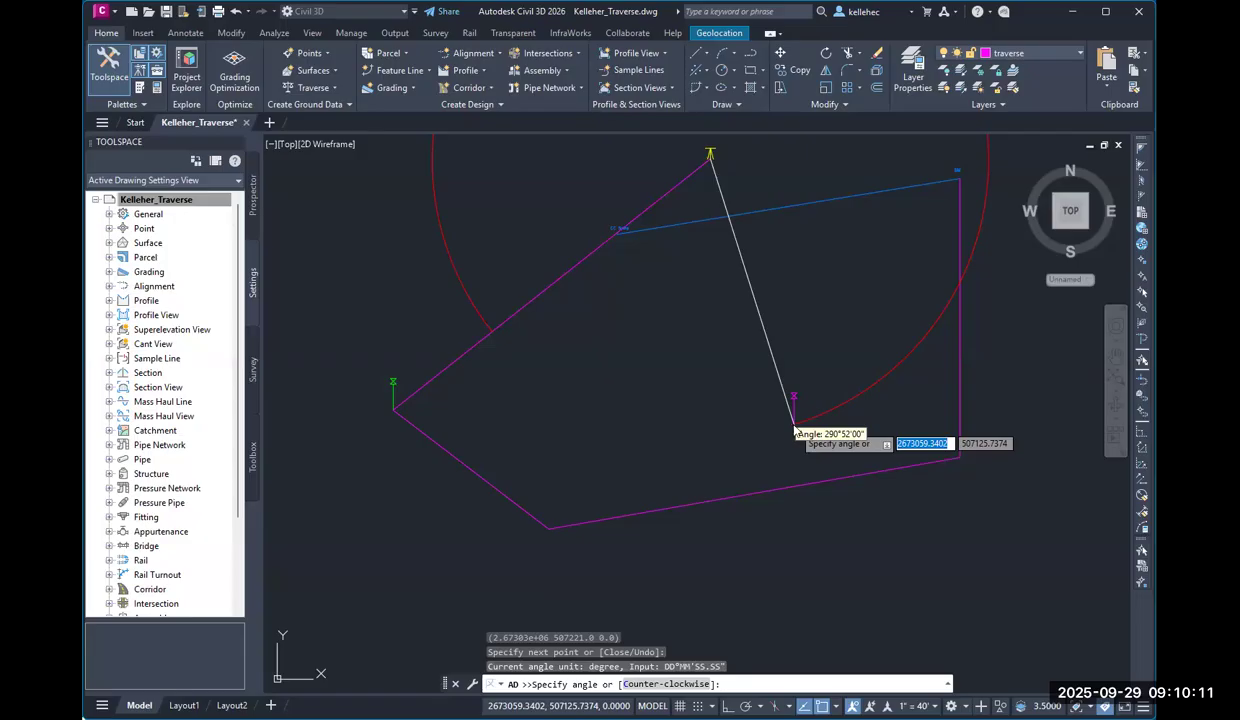
- Continue the traverse from its northern corner with a leg at angle 290-52-0 and distance 100.476
text(290-52)
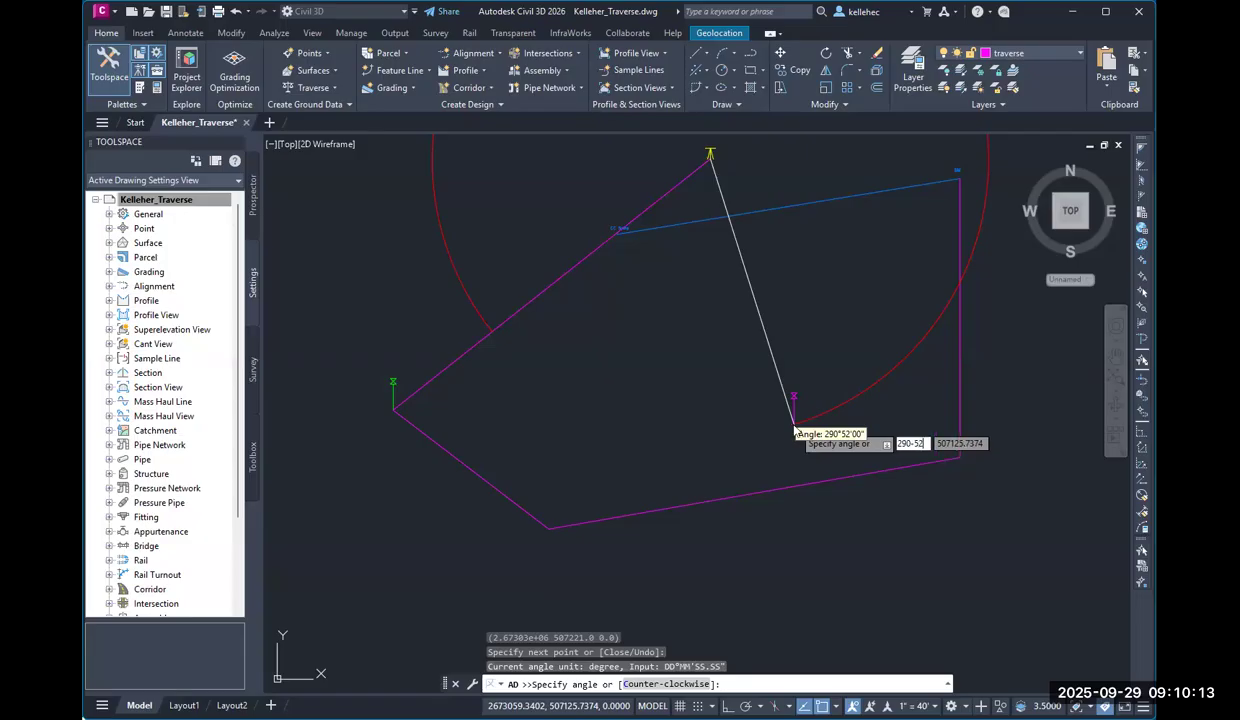
text(-0)
key(Return)
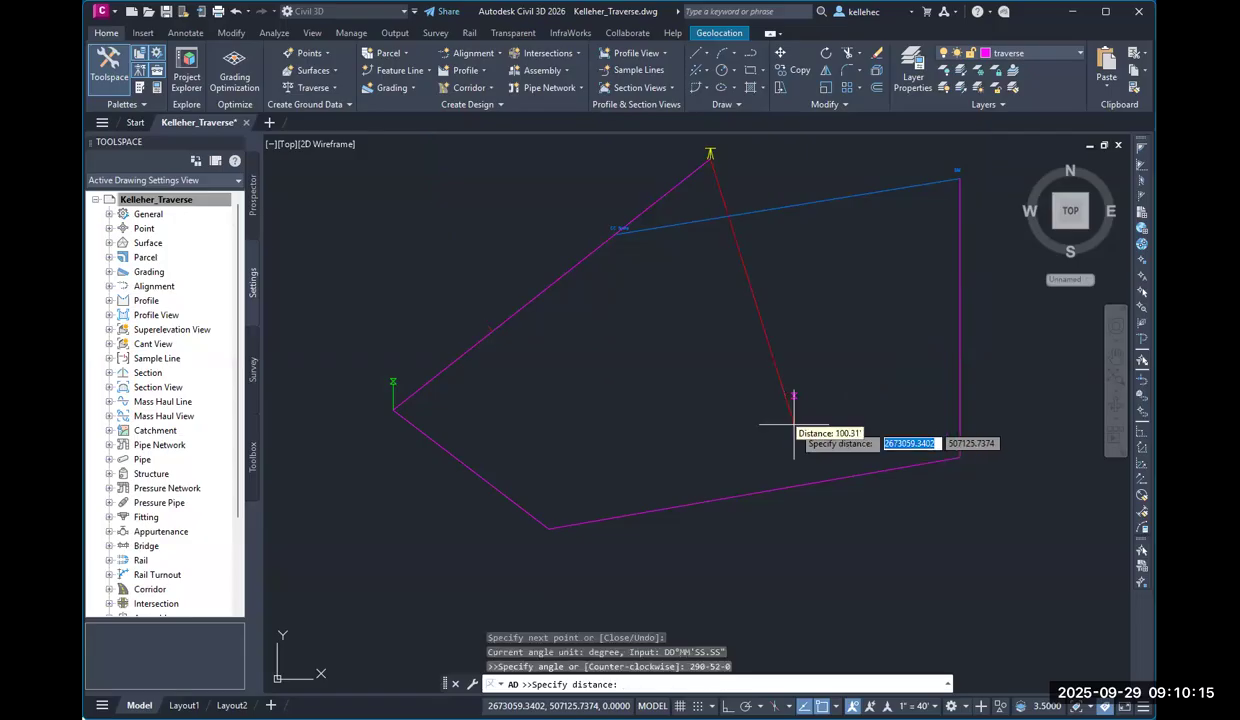
text(100.4)
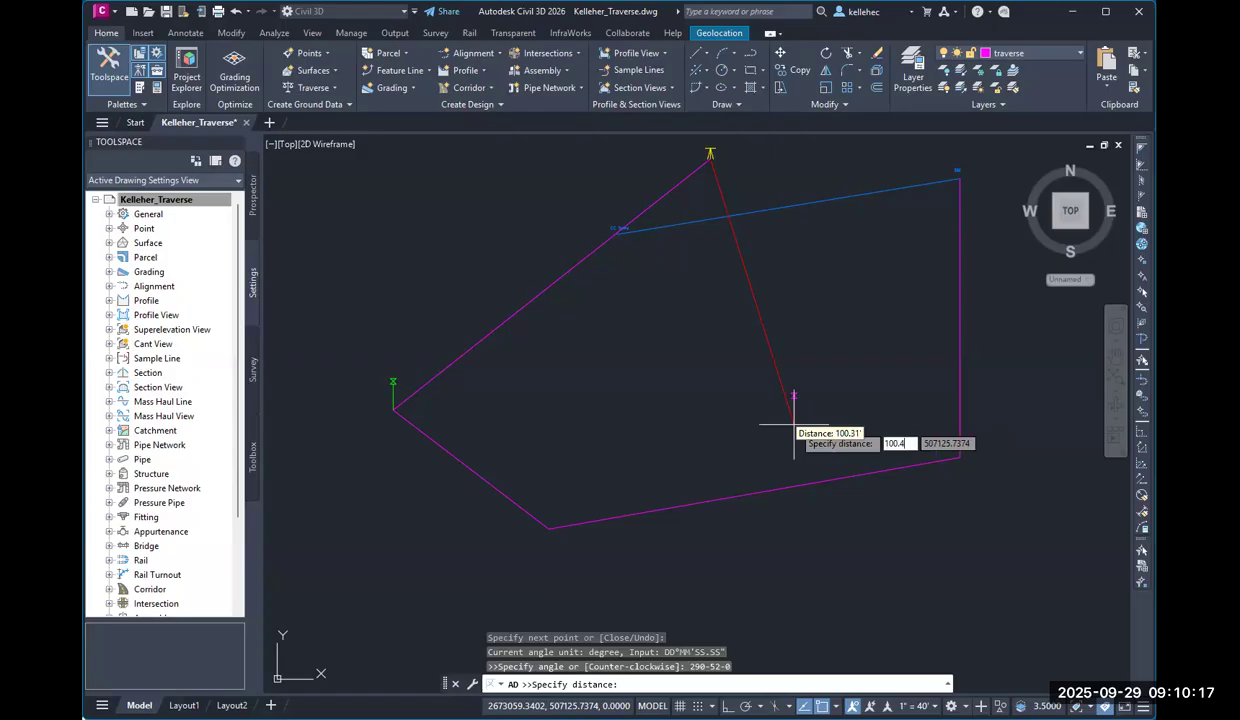
text(76)
key(Return)
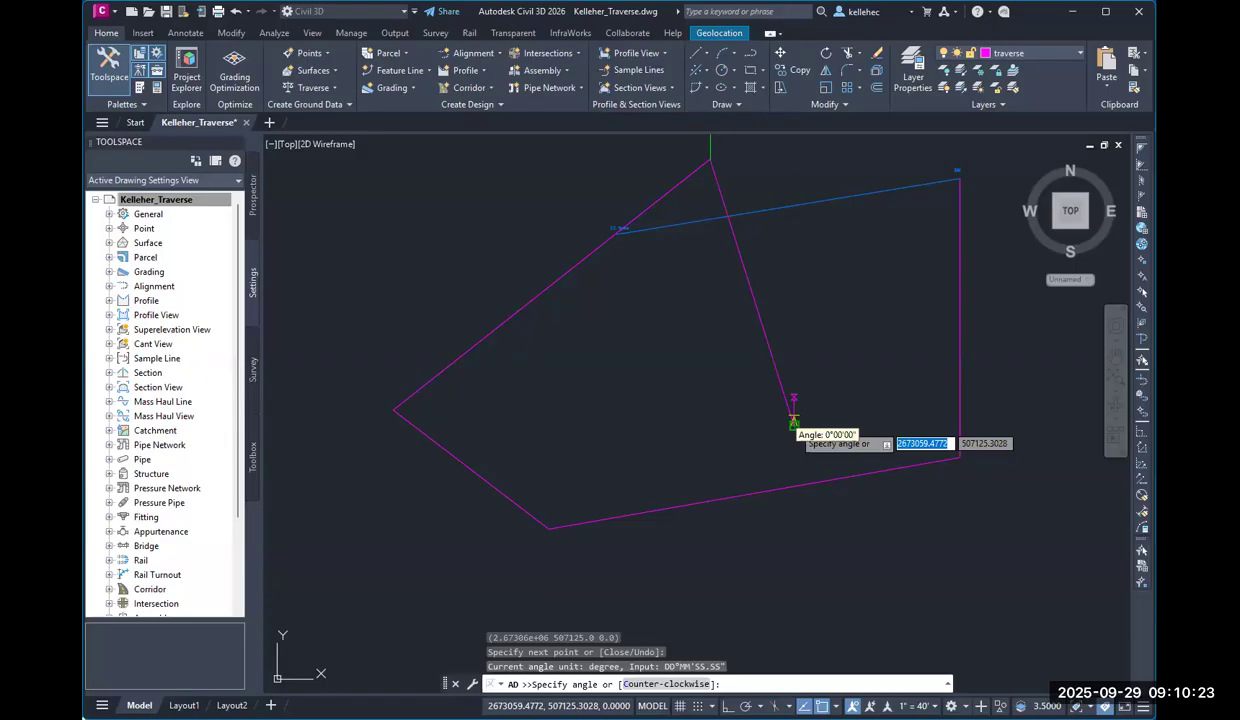
- With object snap off, add the closing traverse leg from the southeastern interior corner at angle 265-58-29 and distance 94.801
key(F3)
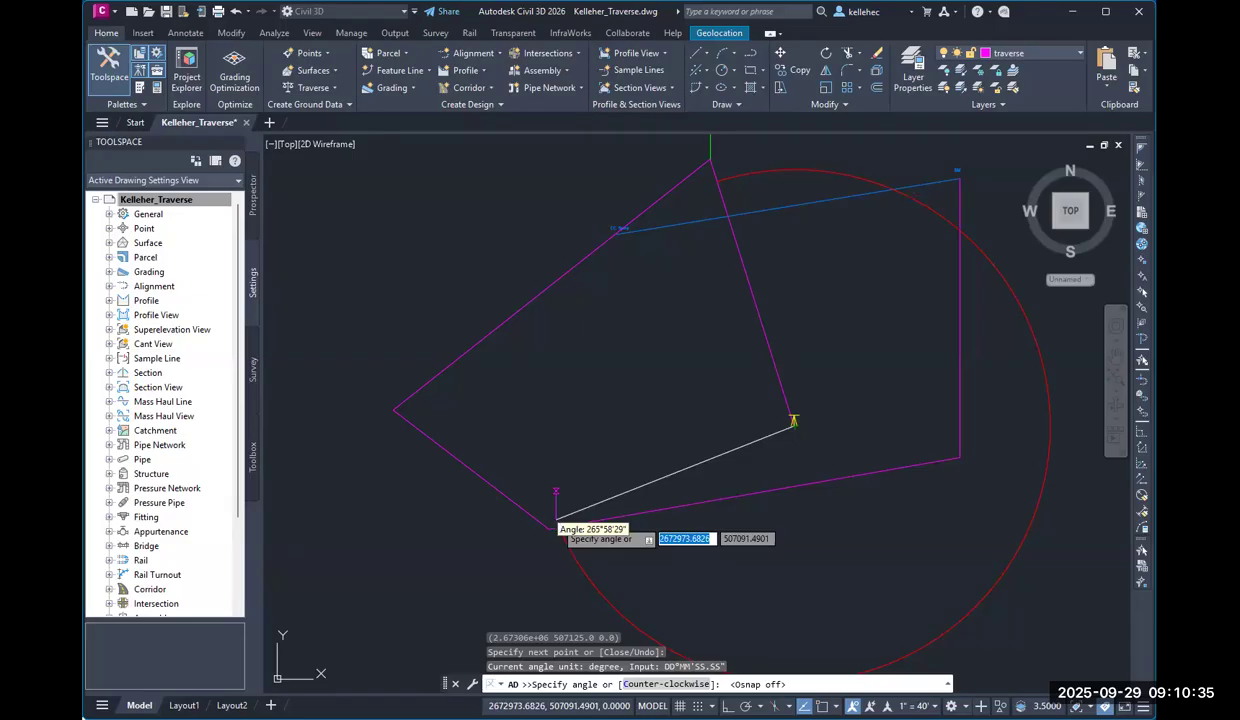
text(265.-)
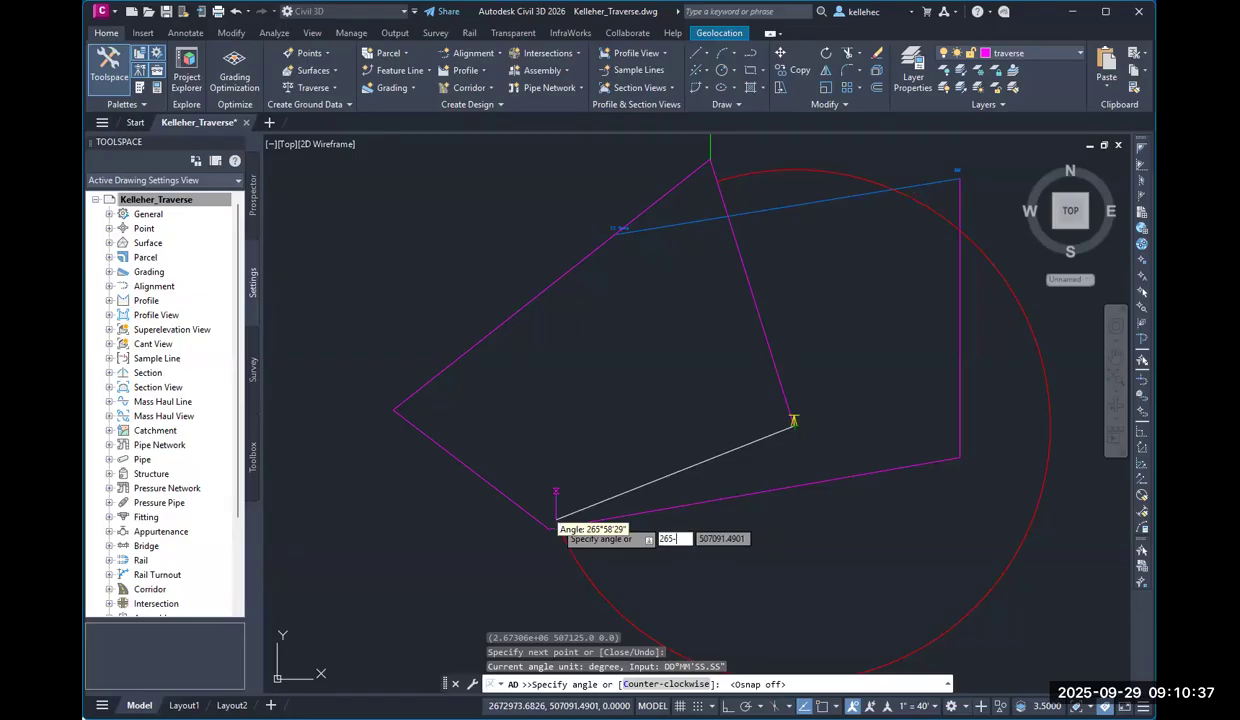
text(58-29)
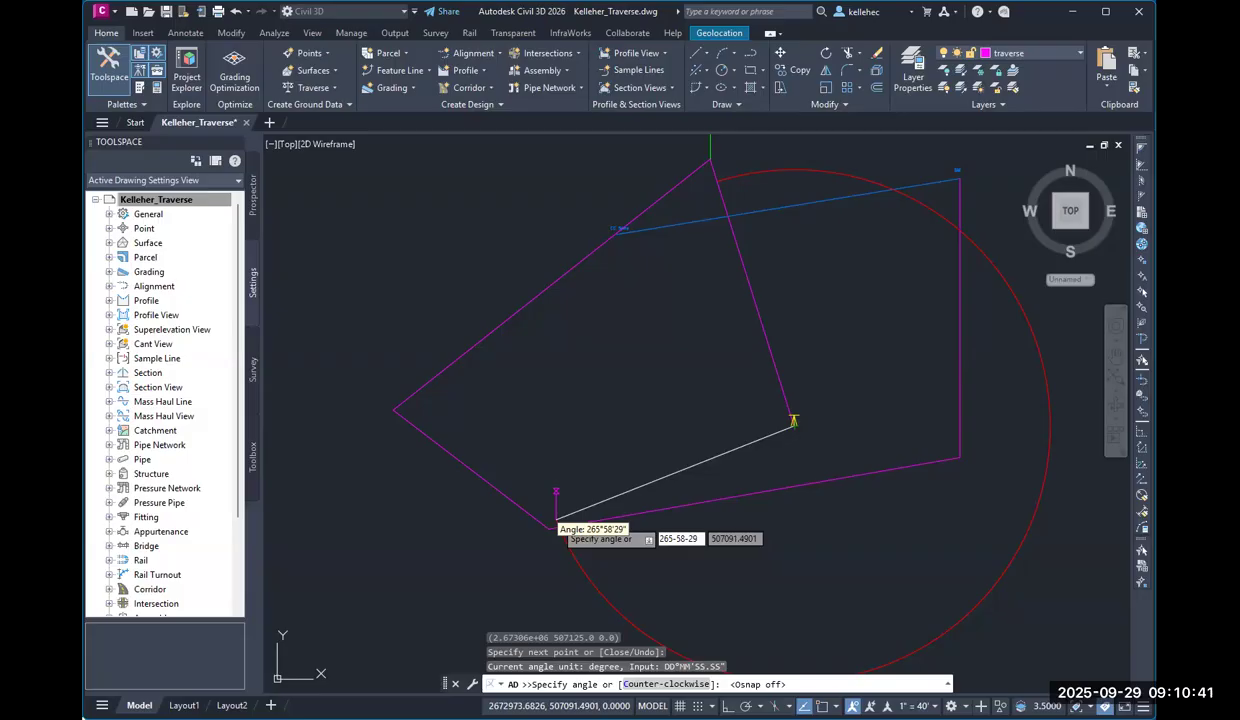
key(Return)
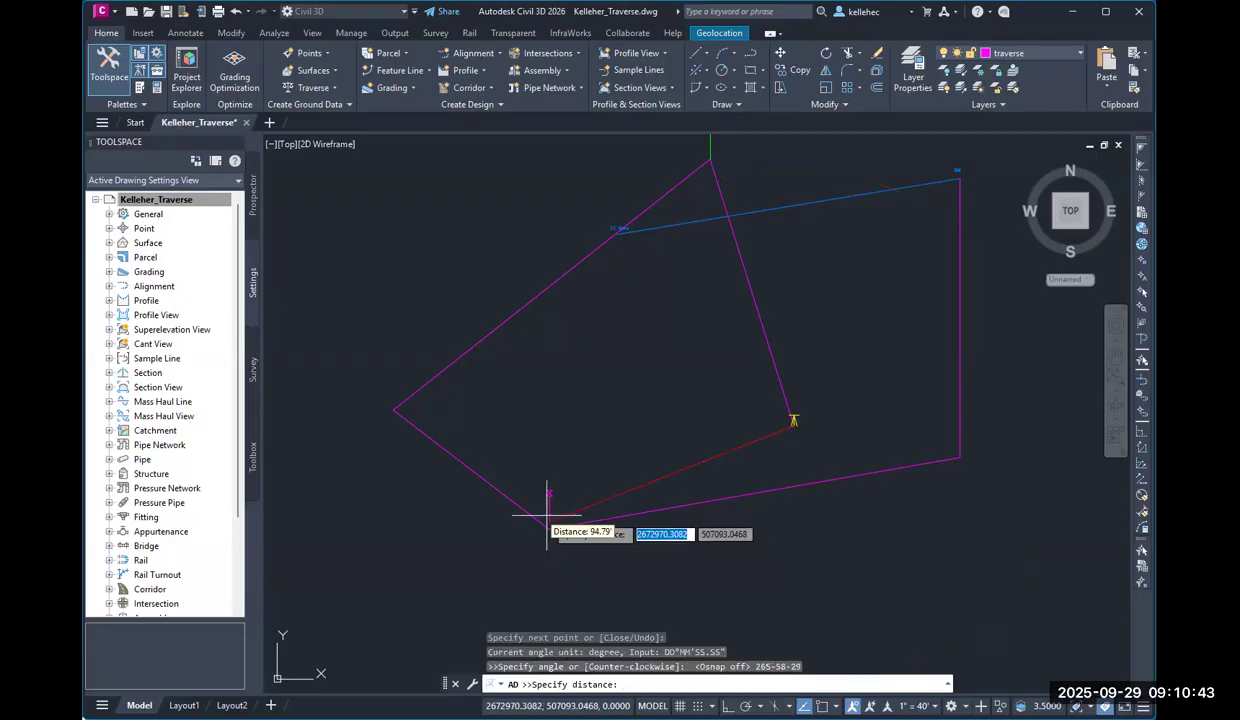
text(94.80)
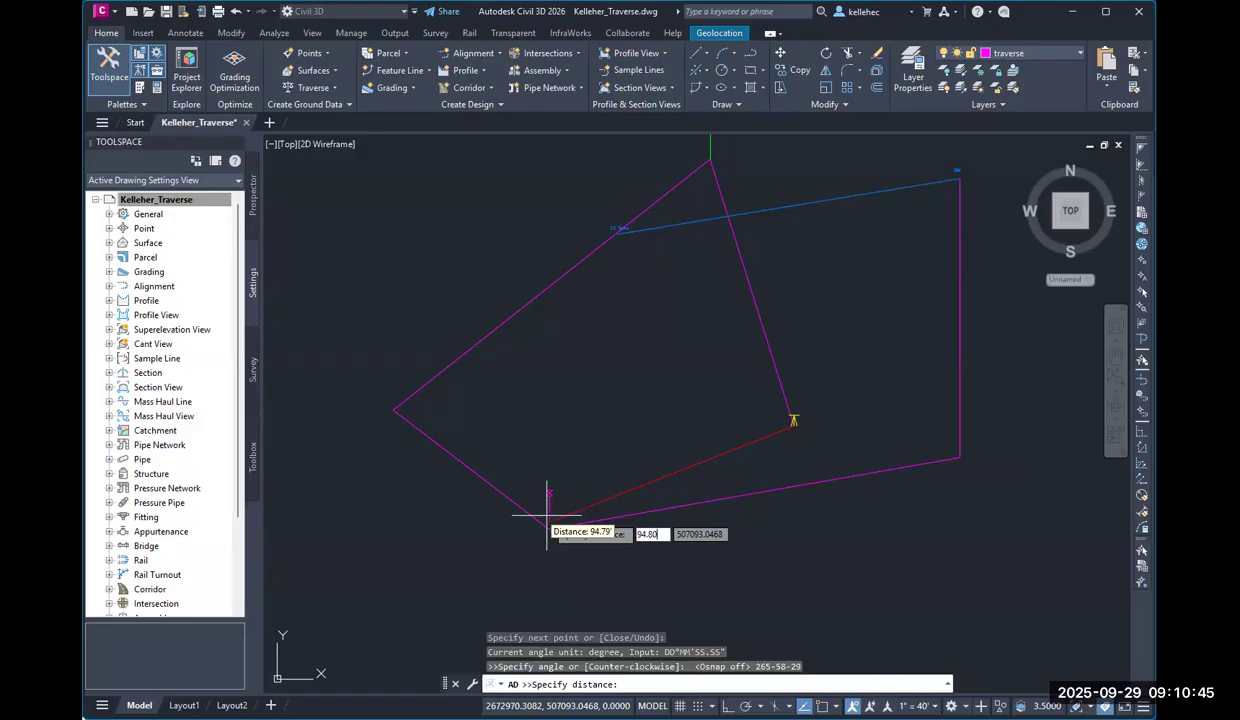
text(1)
key(Return)
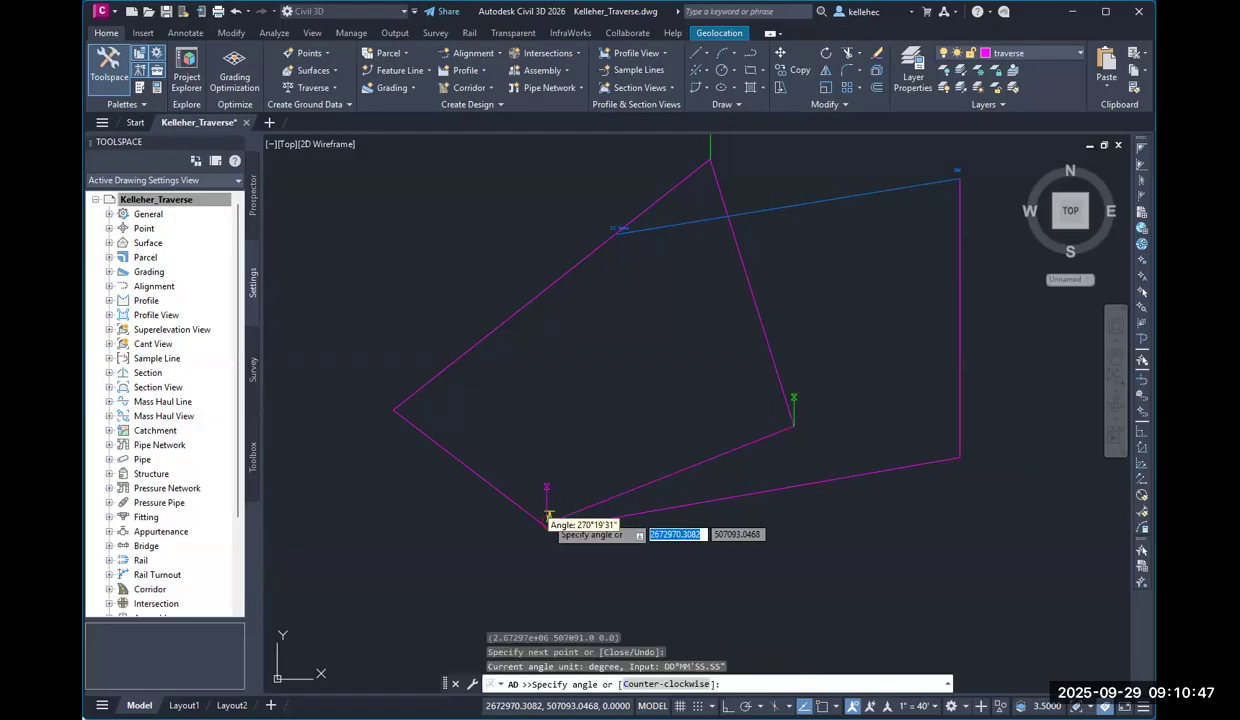
key(Escape)
middle_drag(650, 421, 656, 415)
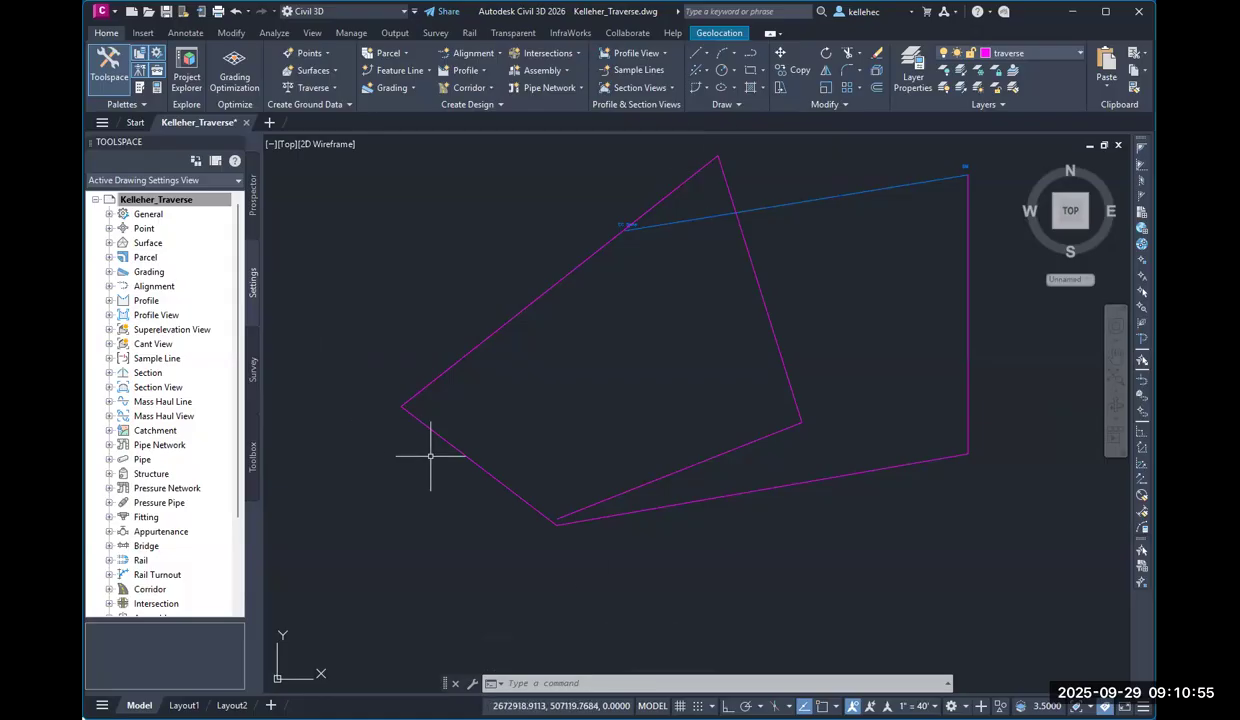
- With object snap on, measure the closure gap from the last leg's endpoint to the traverse's southern corner
scroll(555, 550, up, 6)
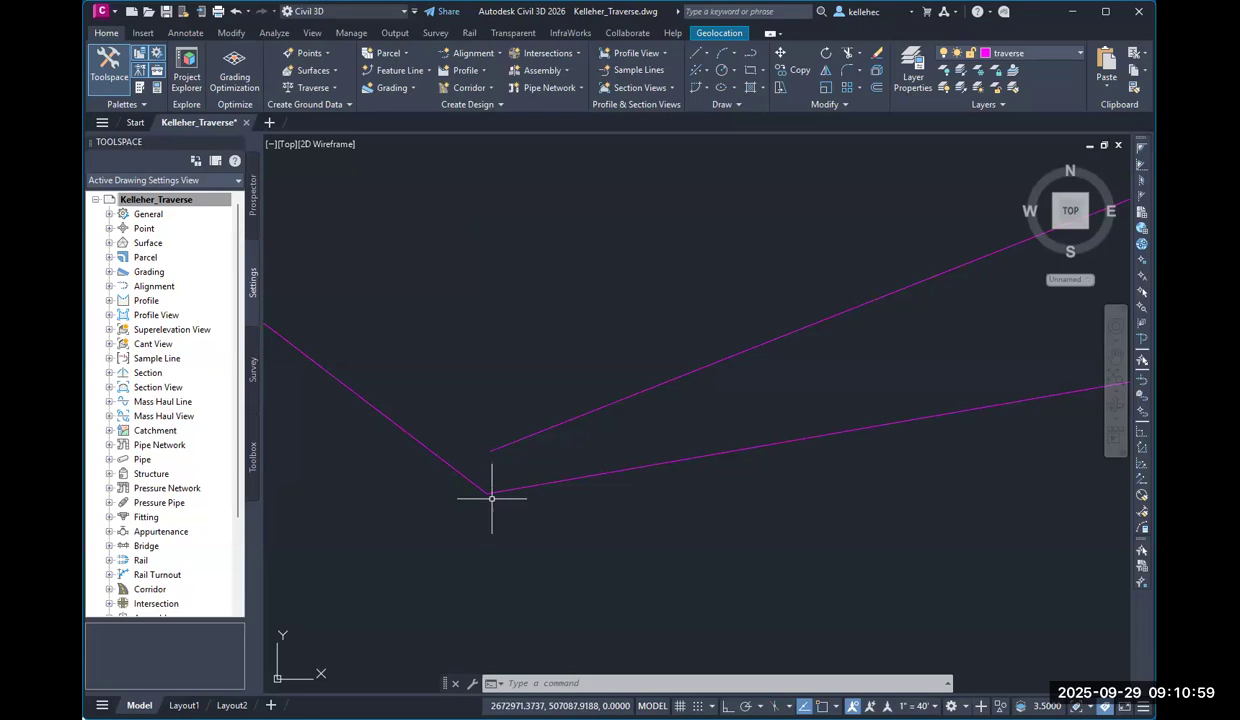
click(273, 33)
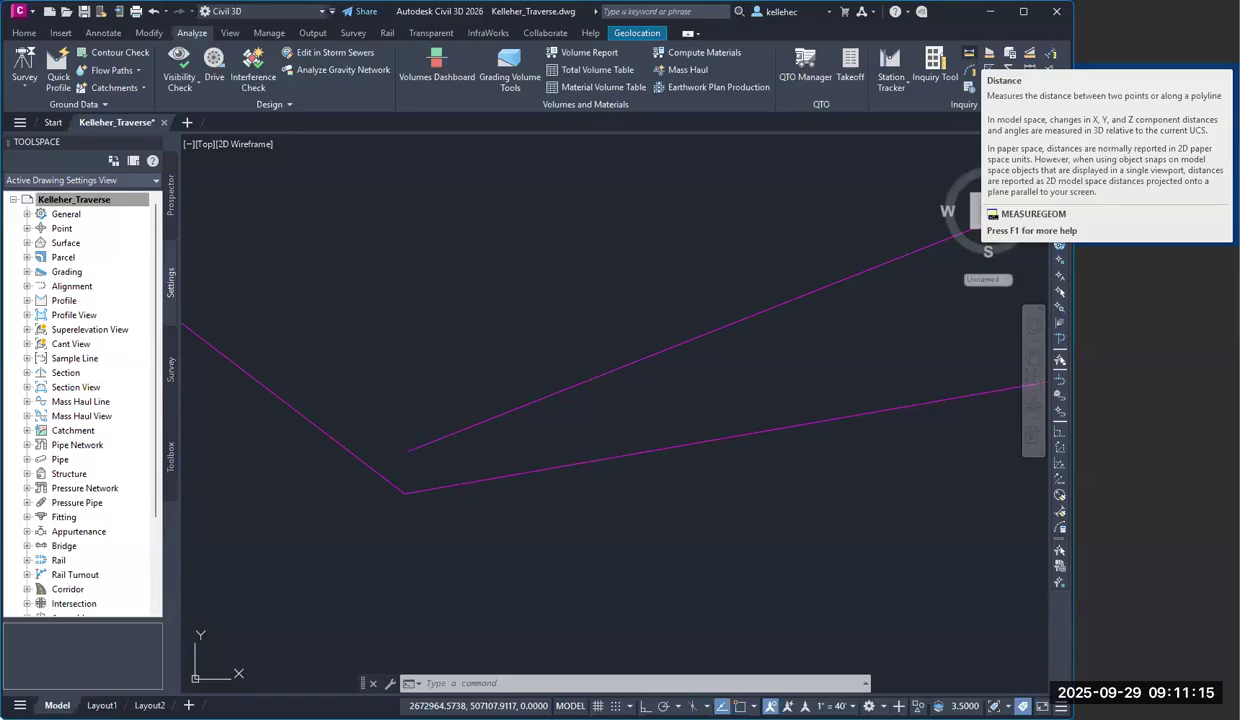
click(968, 53)
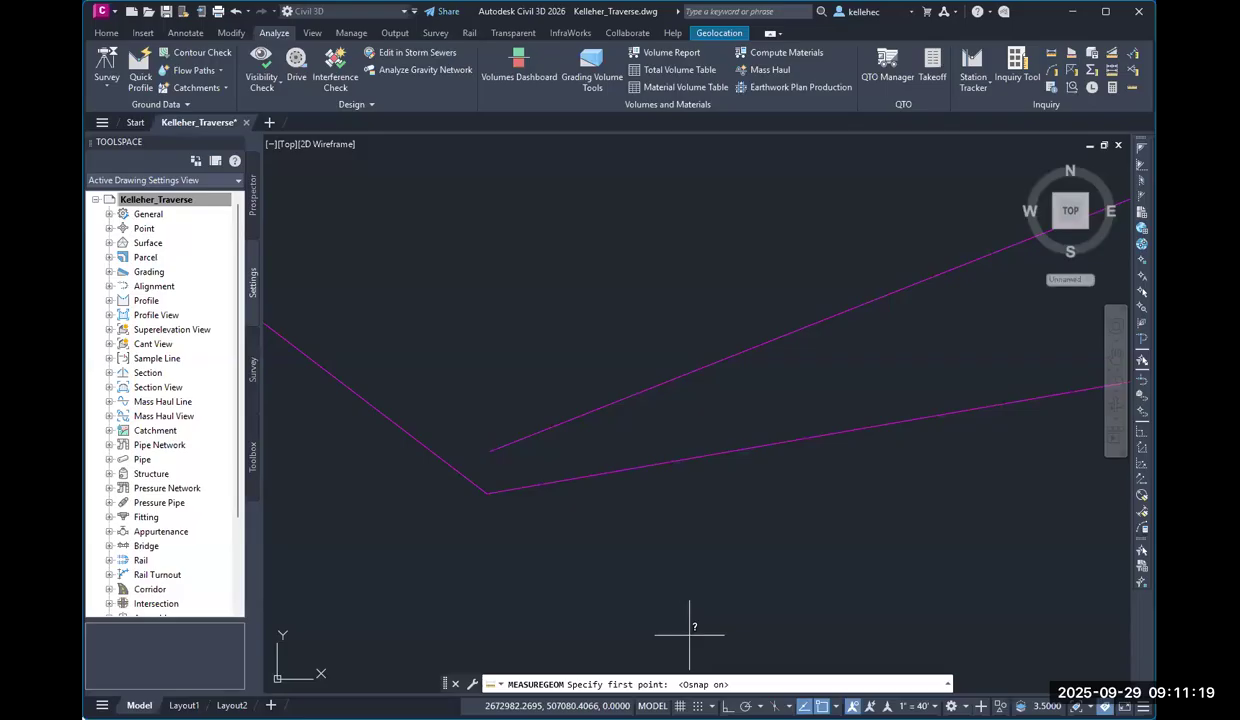
click(491, 451)
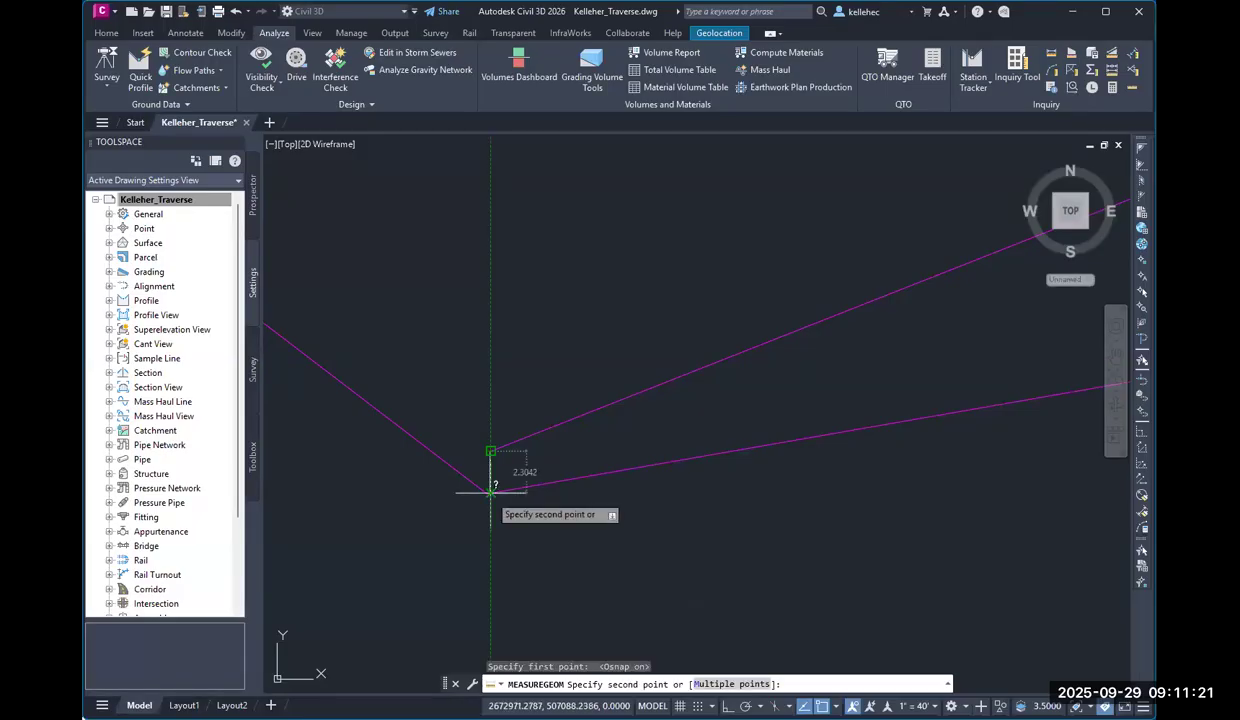
click(491, 491)
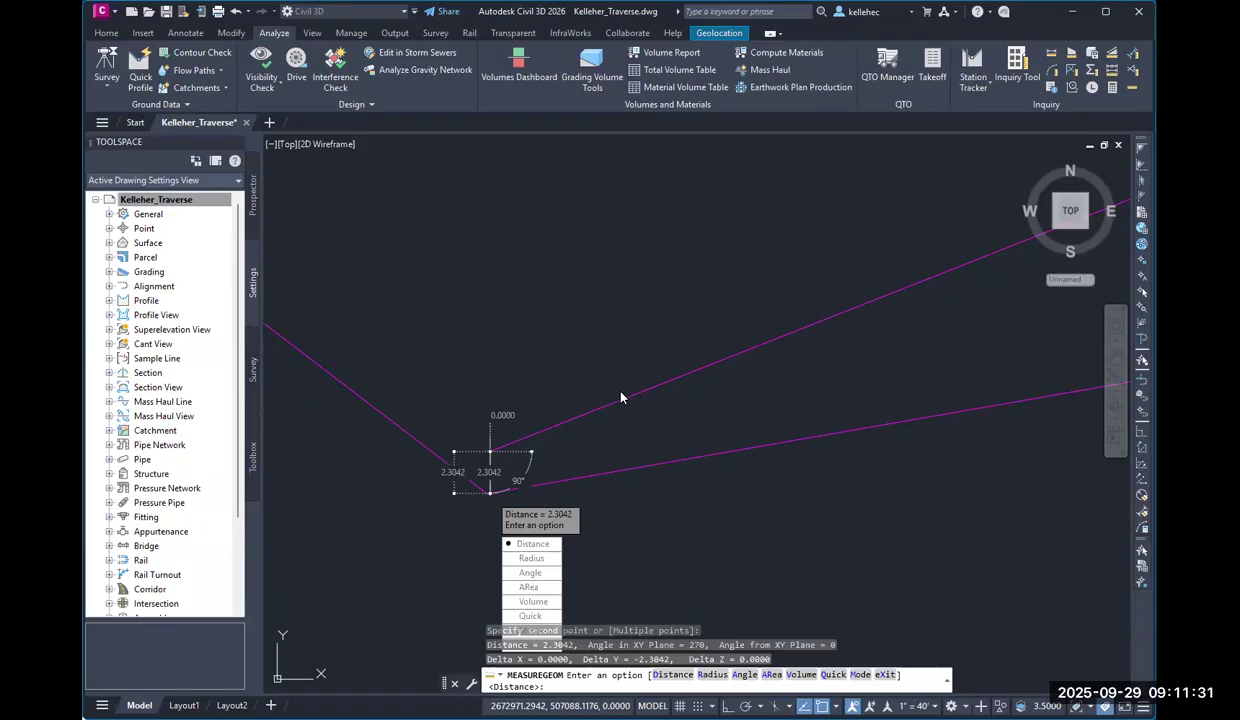
key(Escape)
scroll(631, 382, down, 5)
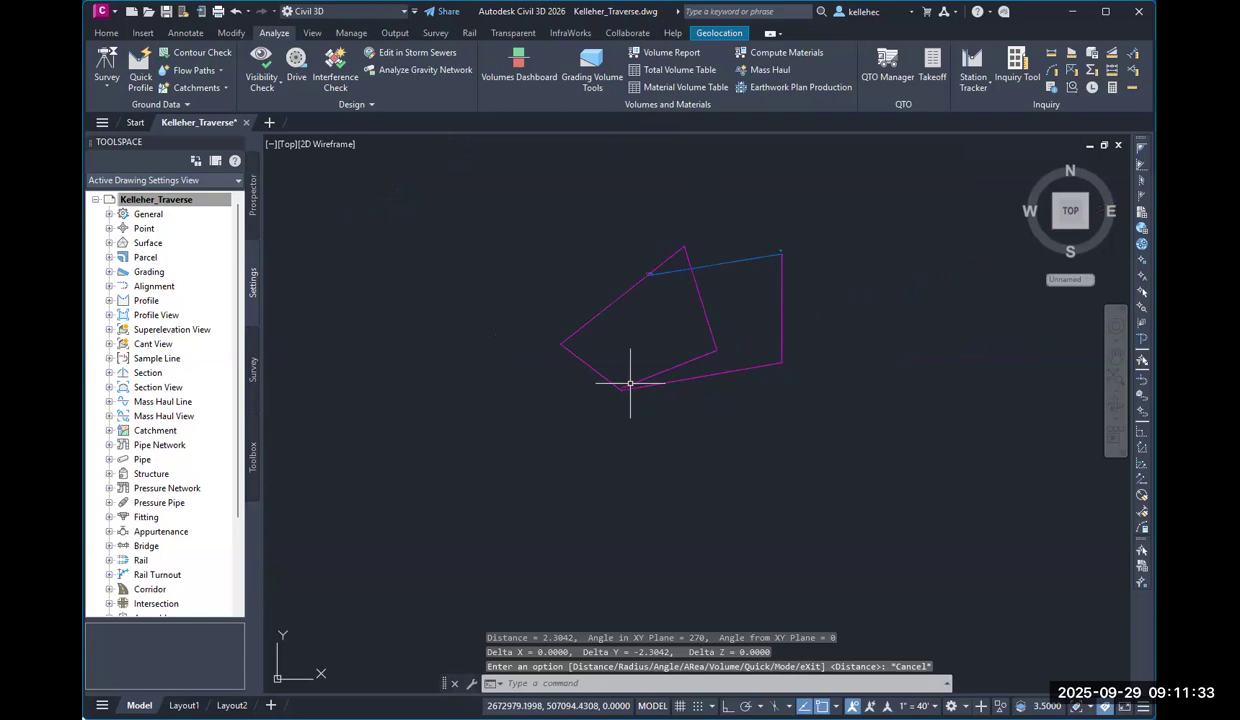
scroll(679, 353, up, 2)
scroll(679, 353, down, 1)
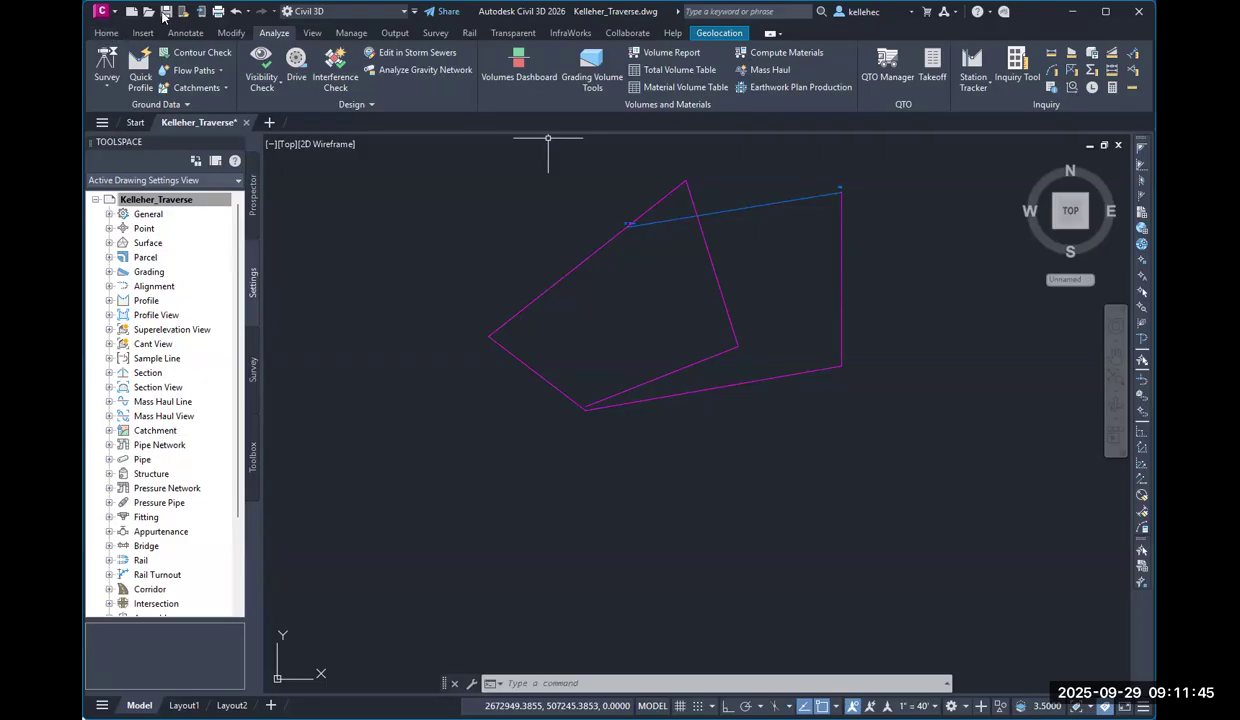
- Draw a line by angle from the westernmost traverse corner, backsighting the southern corner, at angle 304-3-12, ending well past the vertical BM line
click(106, 33)
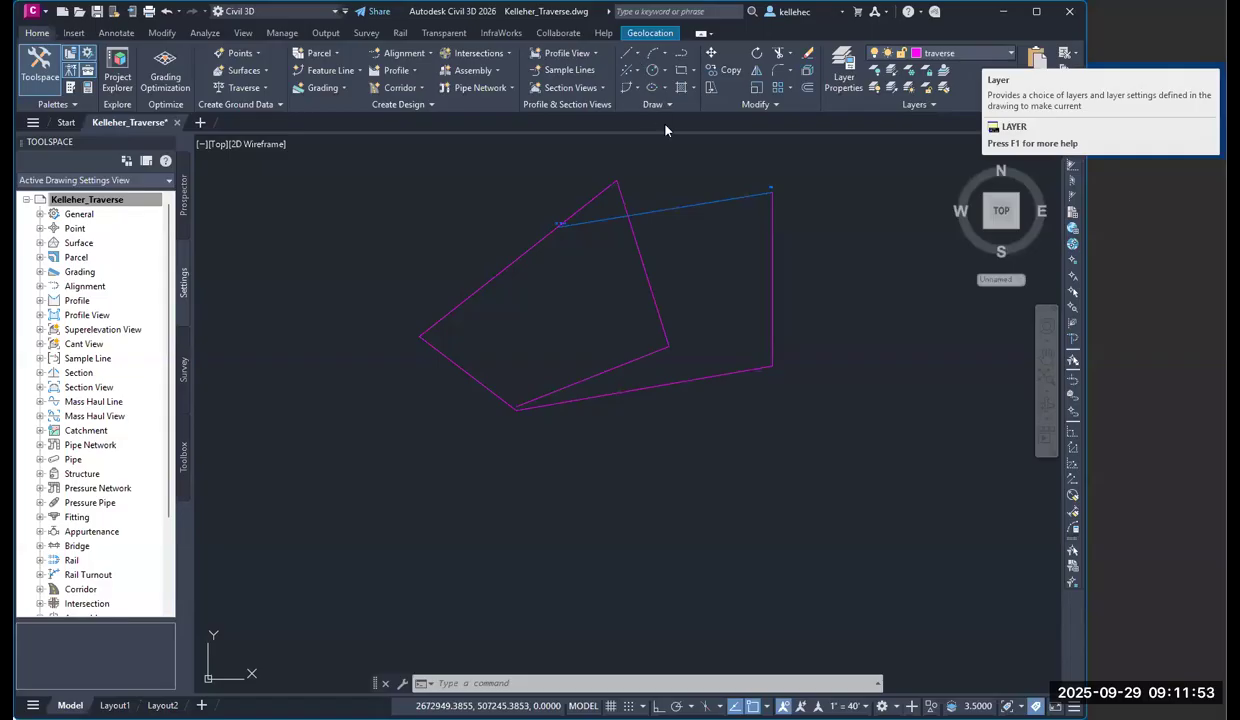
click(634, 55)
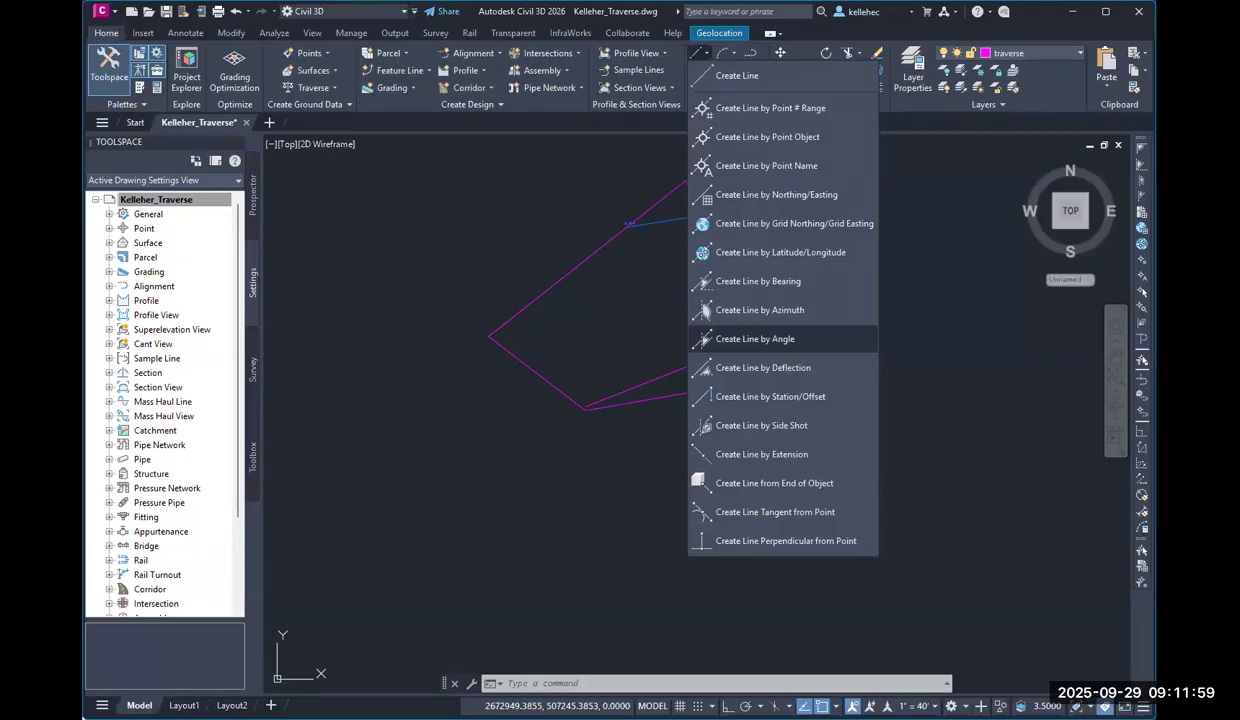
click(740, 340)
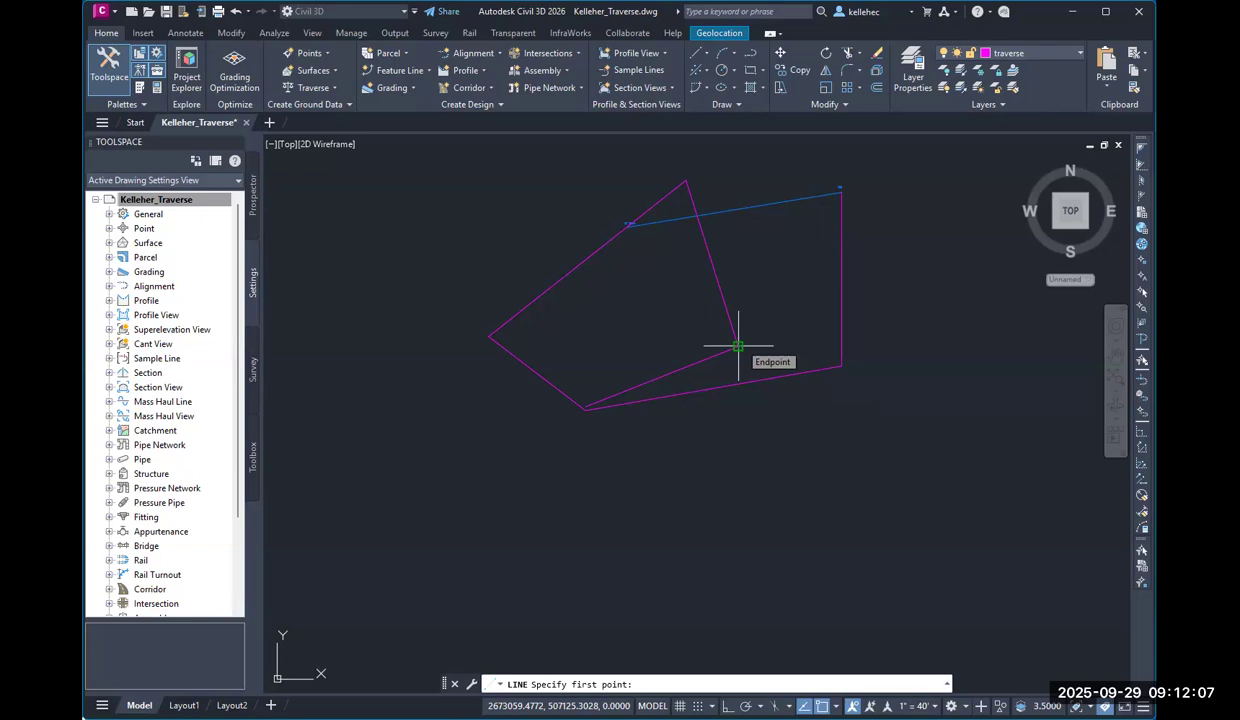
click(489, 336)
text('AD)
key(Return)
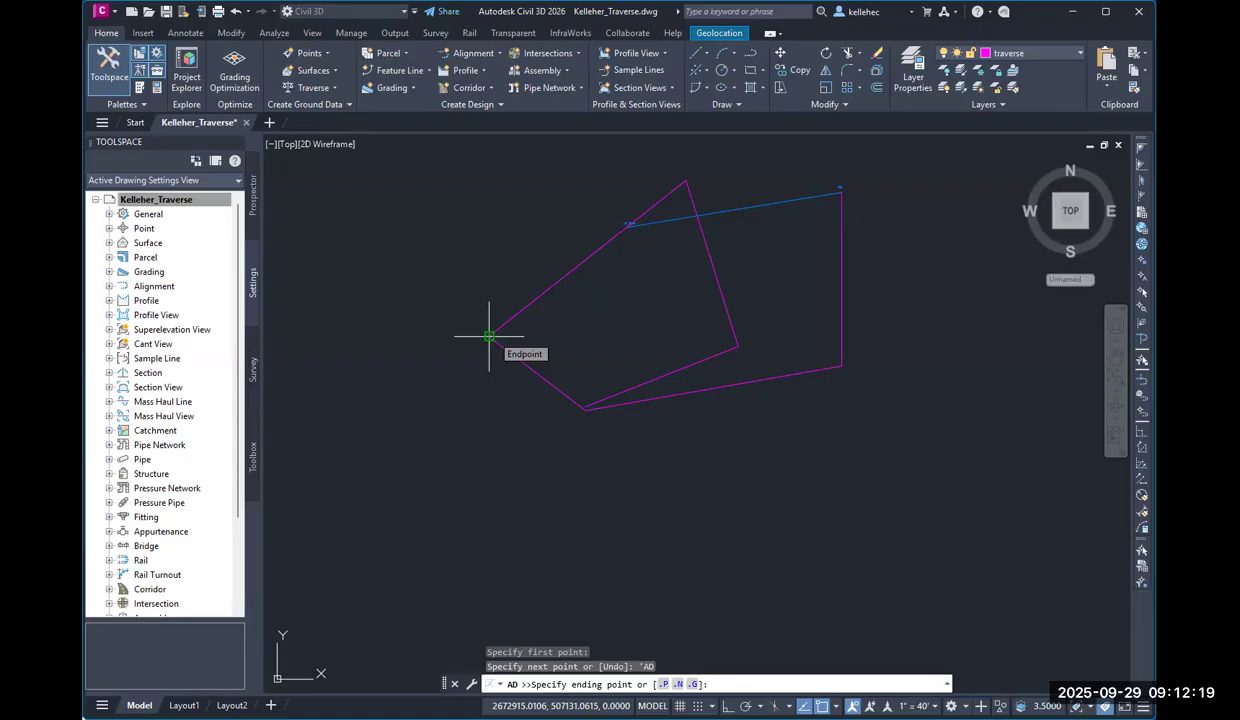
click(489, 336)
scroll(543, 217, down, 2)
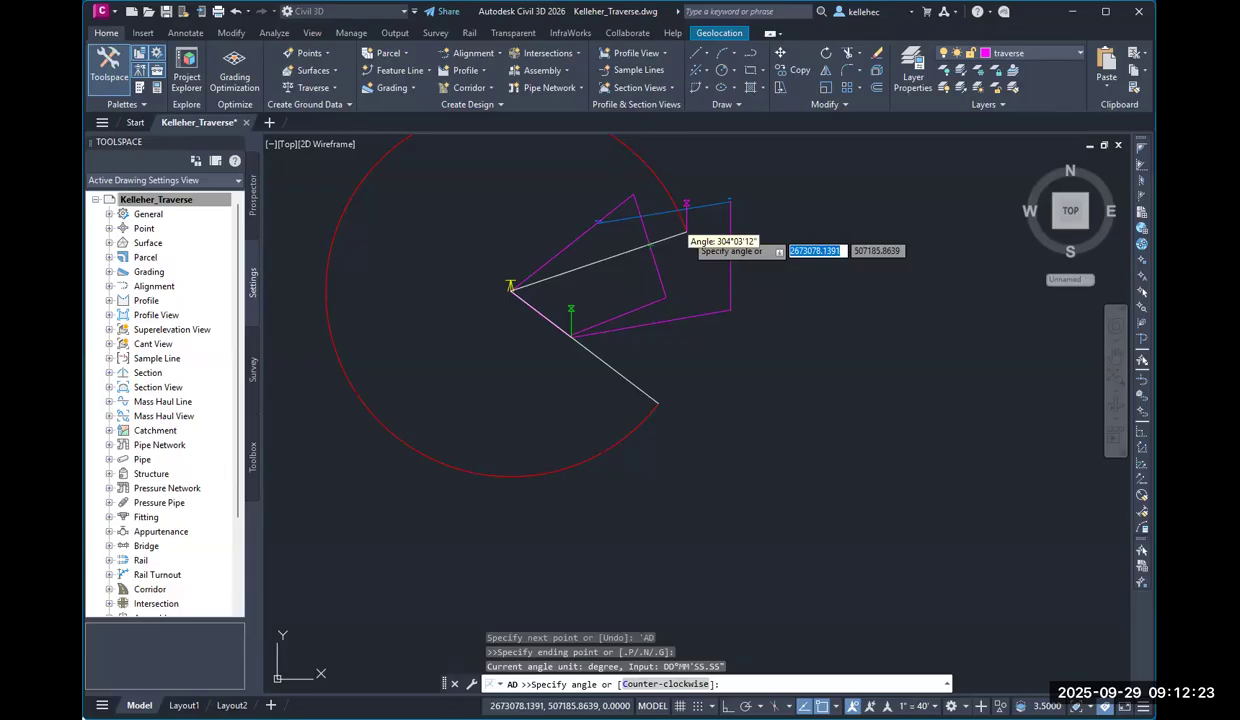
text(304-)
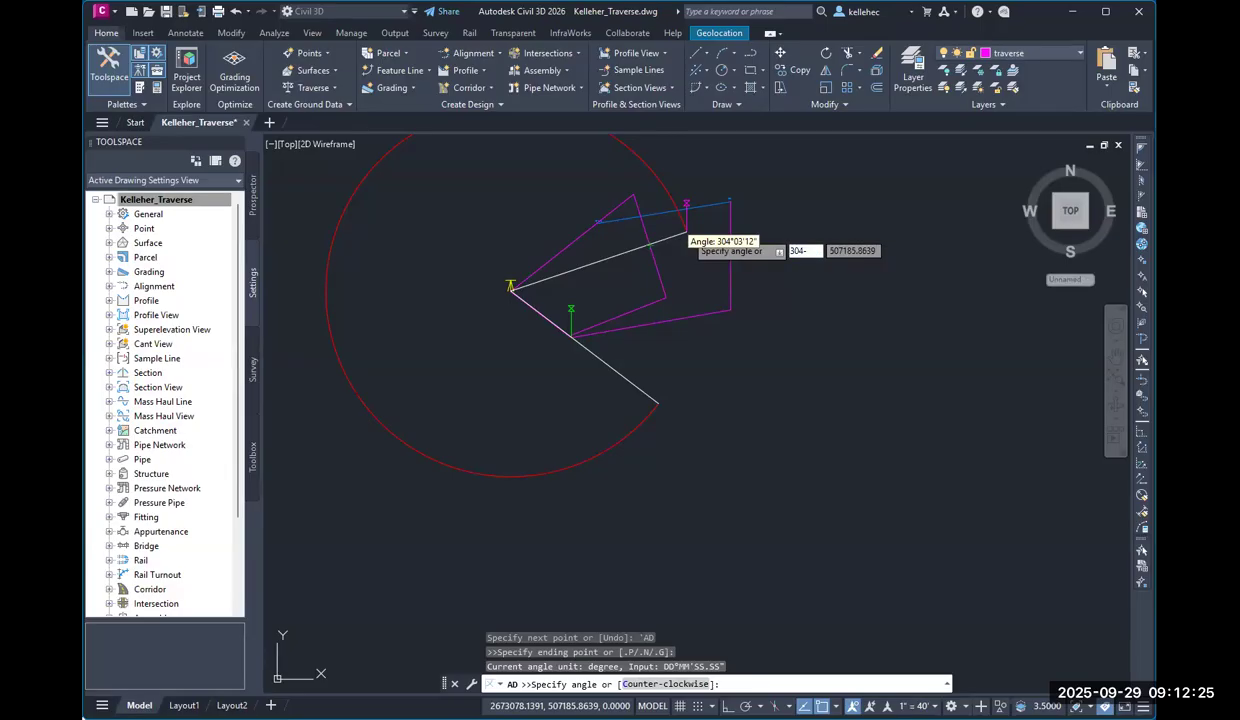
text(3-12)
key(Return)
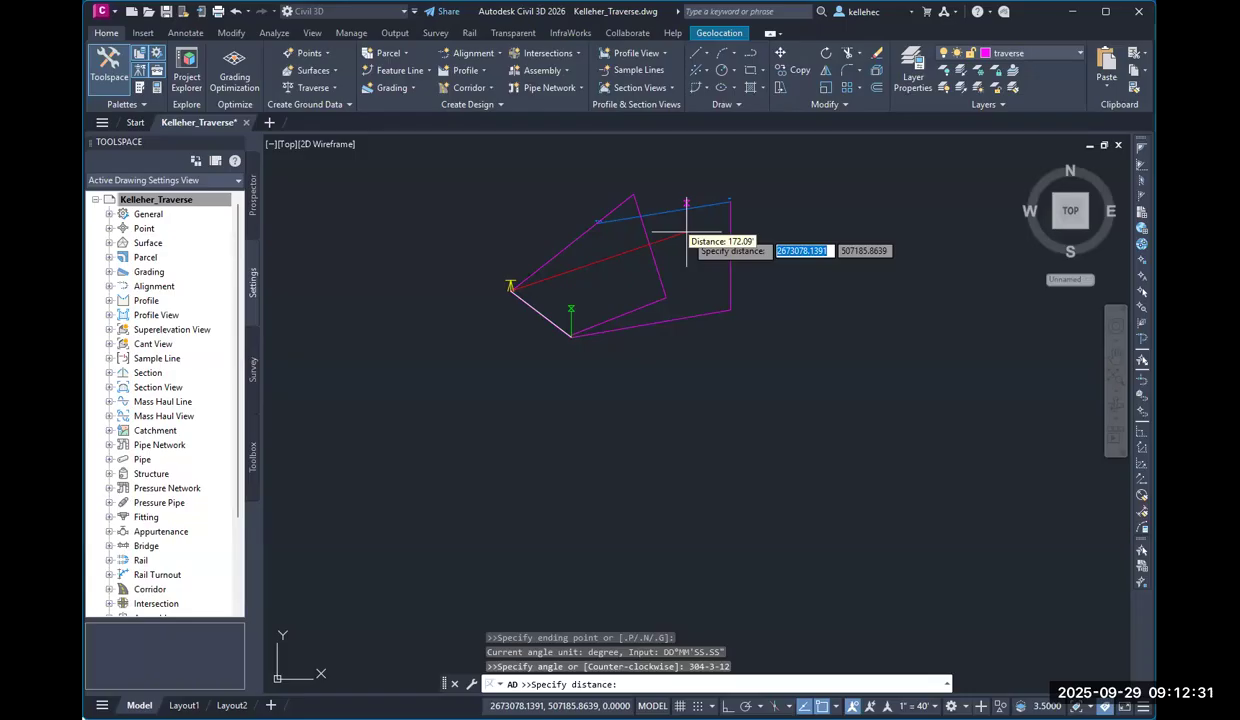
click(835, 180)
key(Escape)
- Draw a line by angle from the northern traverse corner, backsighting the westernmost corner, at angle 332-24-16, ending just beyond the southern corner
middle_drag(592, 335, 623, 412)
scroll(641, 324, up, 3)
scroll(641, 324, up, 2)
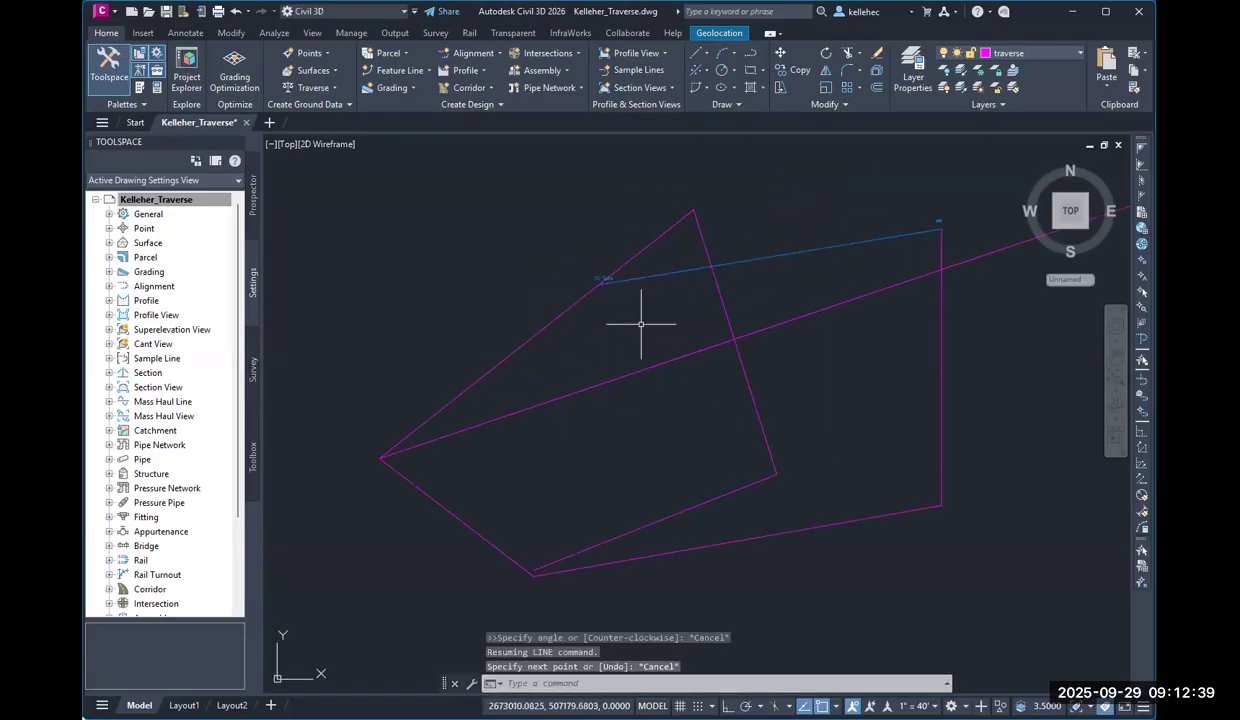
click(694, 212)
key(Escape)
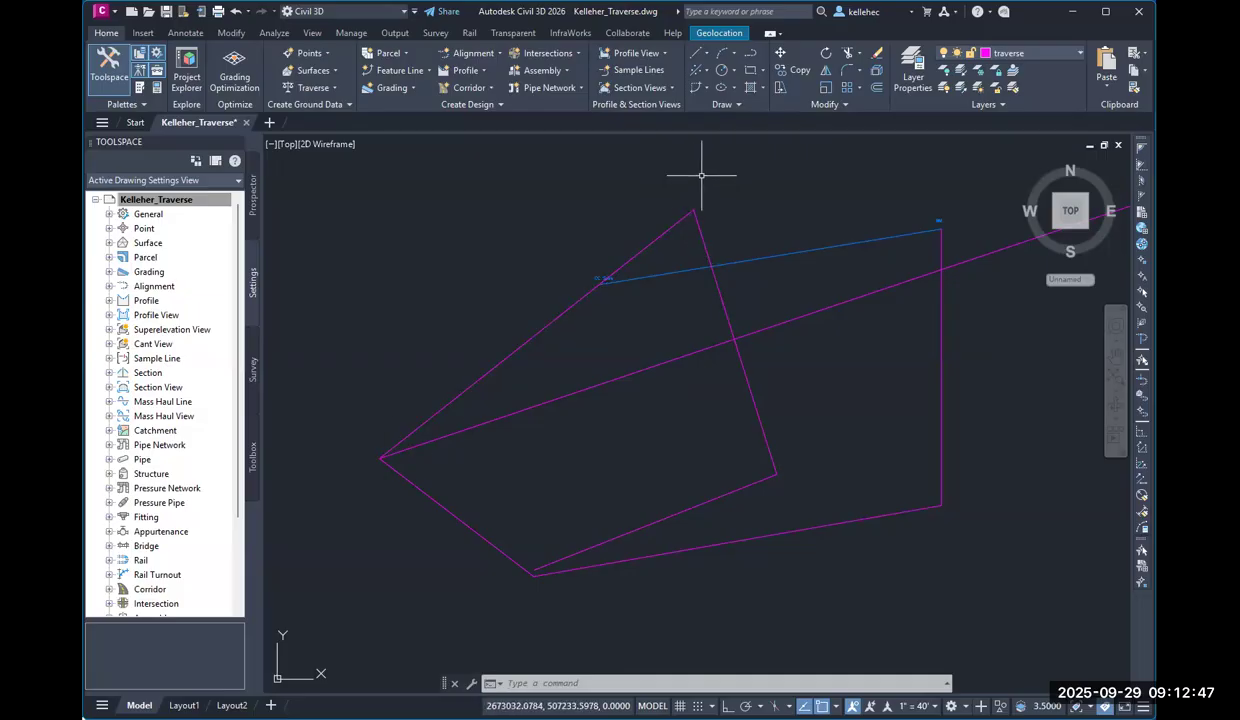
key(Return)
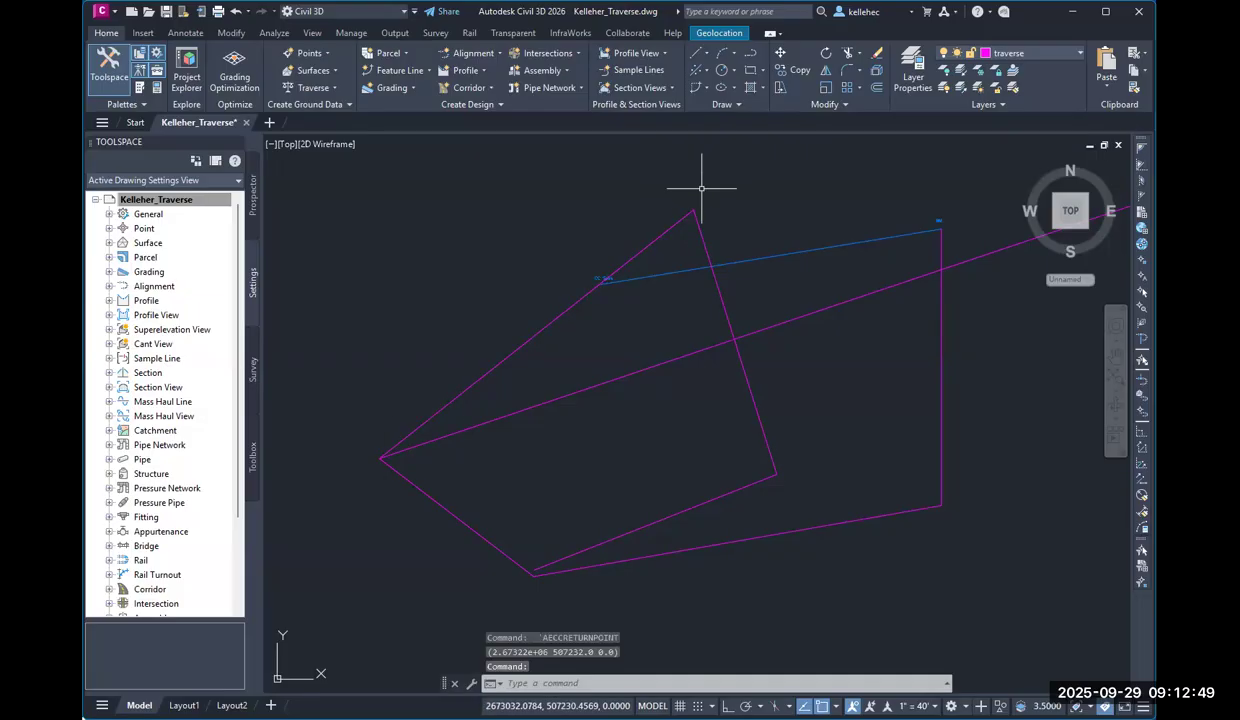
click(698, 53)
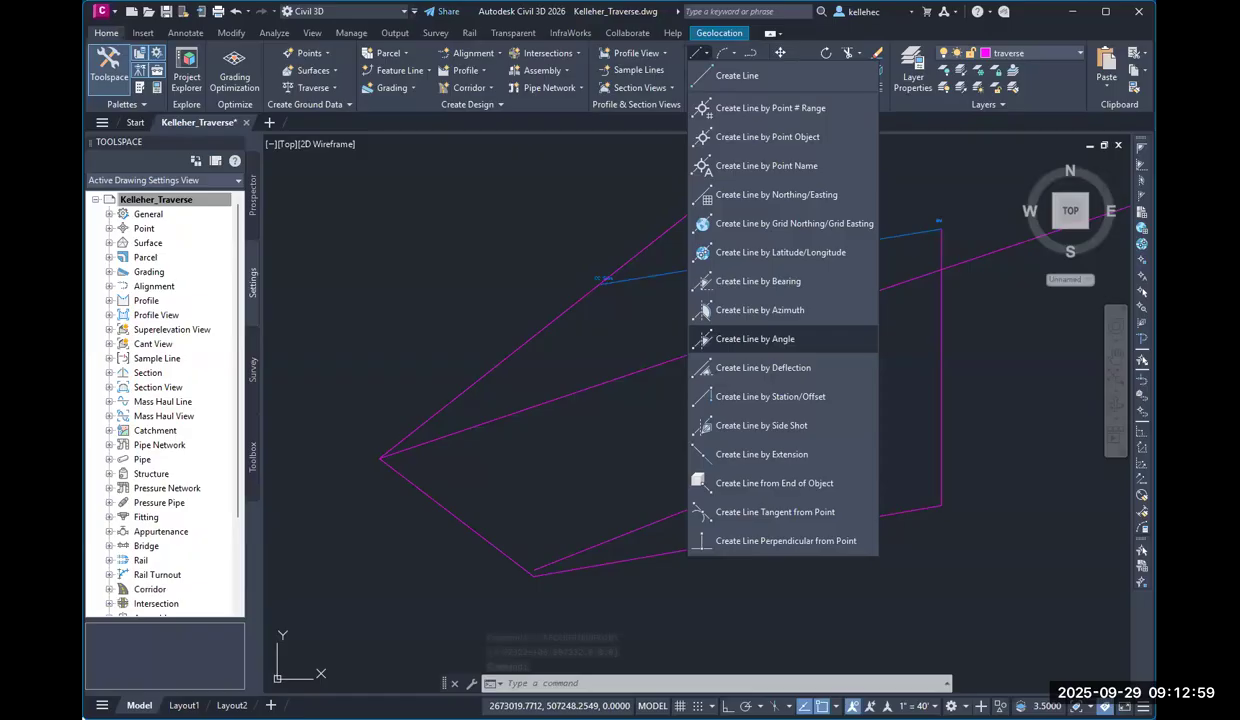
click(755, 338)
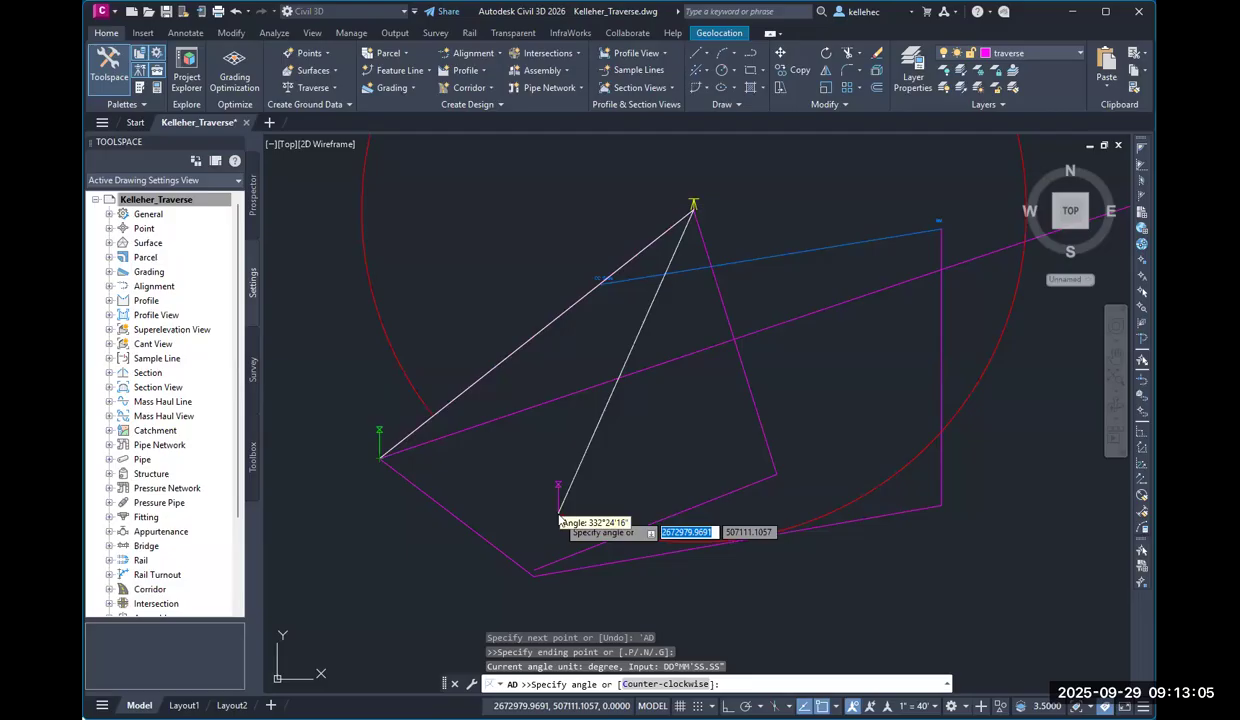
text(332-24-)
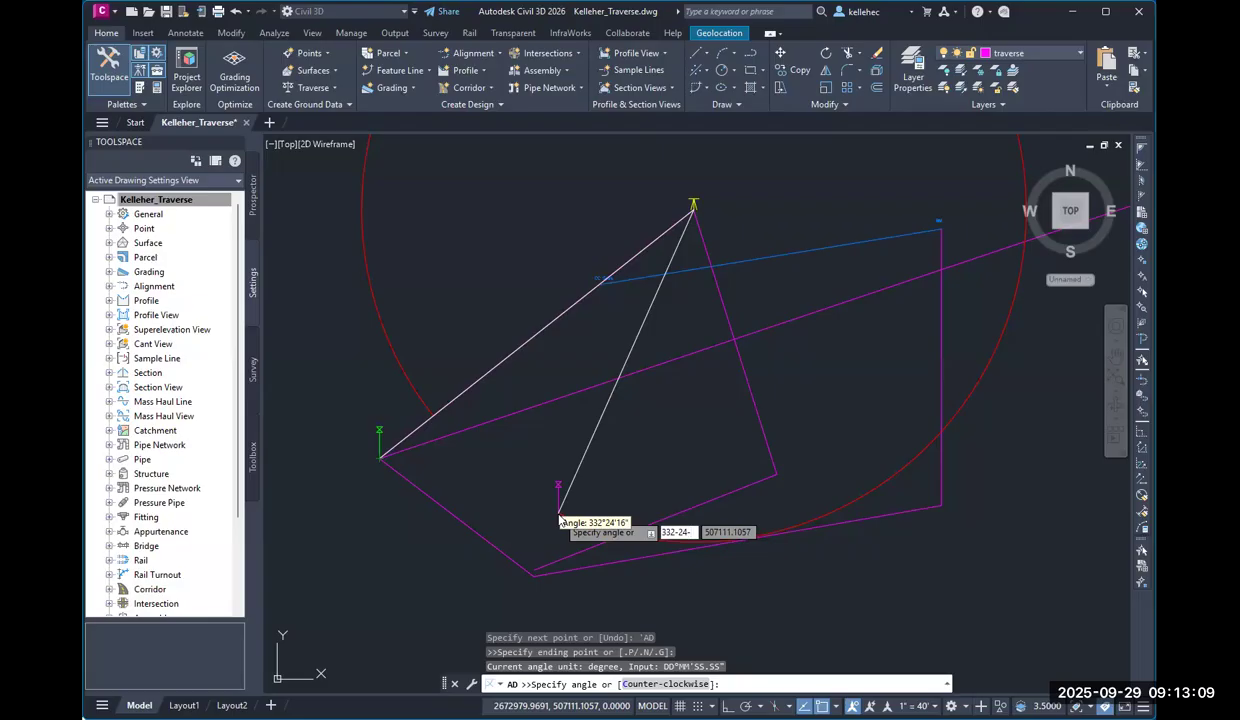
text(16)
key(Return)
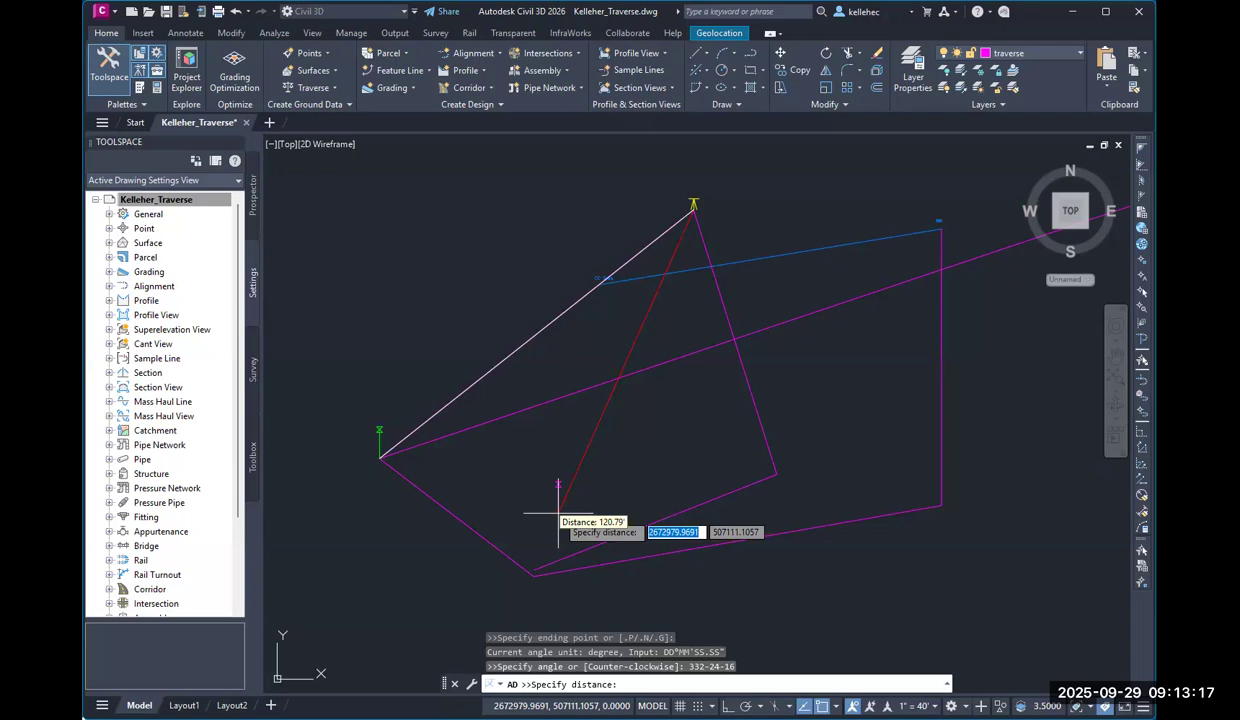
key(Escape)
key(Escape)
scroll(634, 377, down, 2)
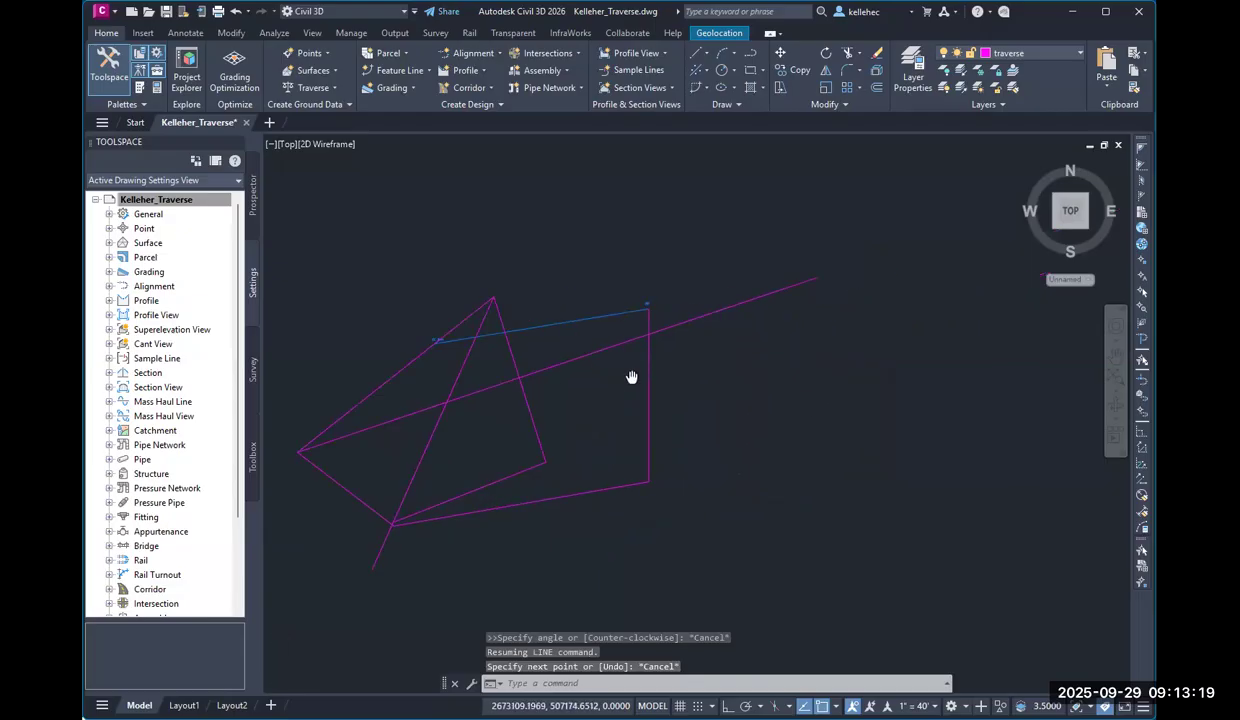
middle_drag(592, 401, 811, 410)
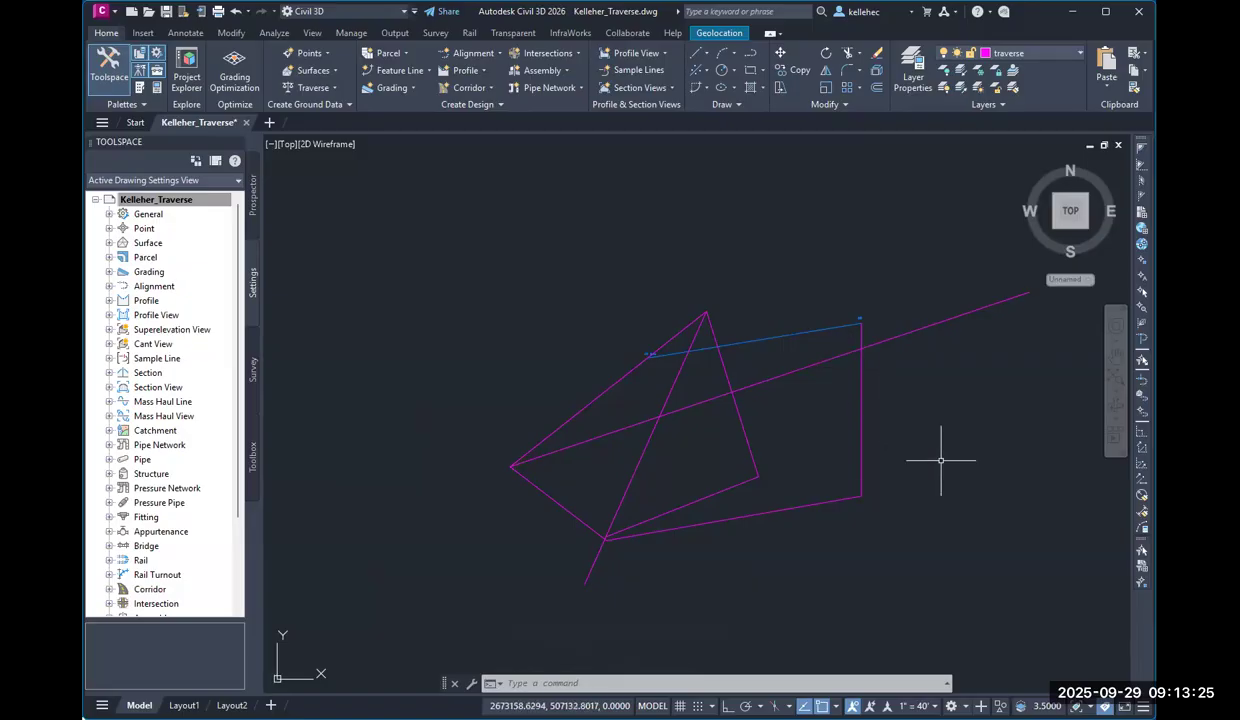
mouse_move(969, 451)
middle_down()
mouse_move(844, 404)
mouse_move(891, 435)
mouse_move(925, 430)
middle_up()
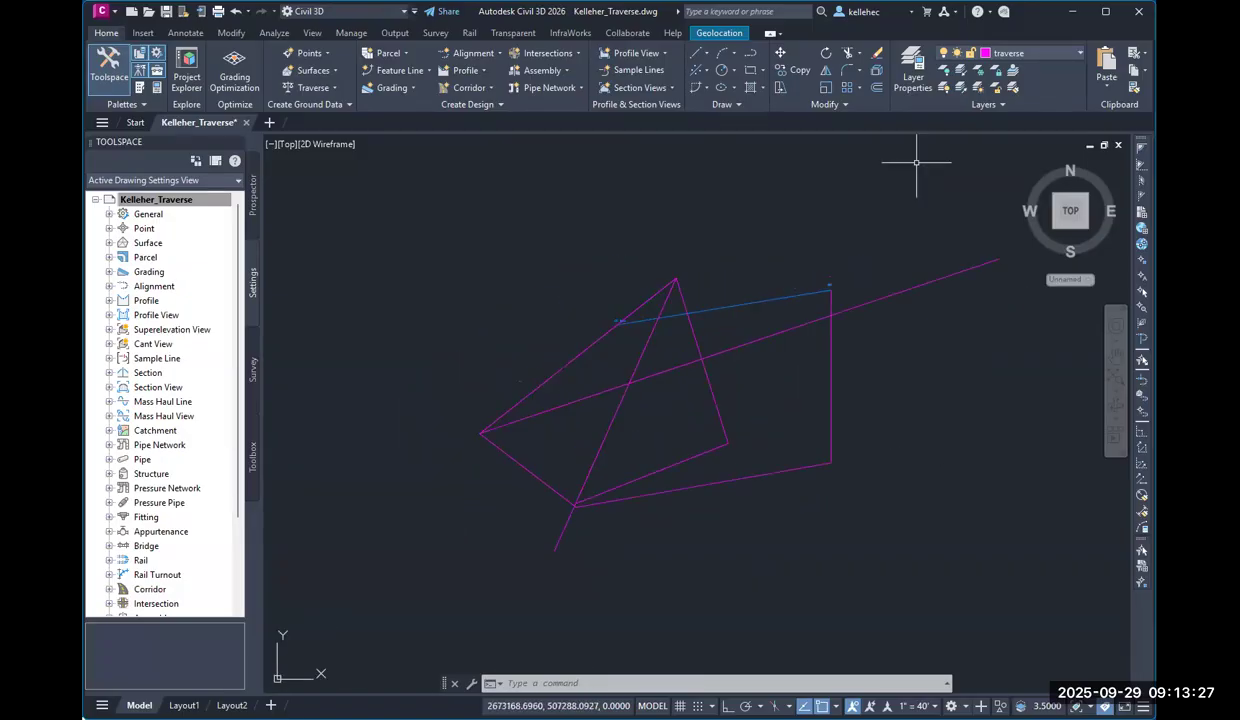
scroll(711, 333, down, 3)
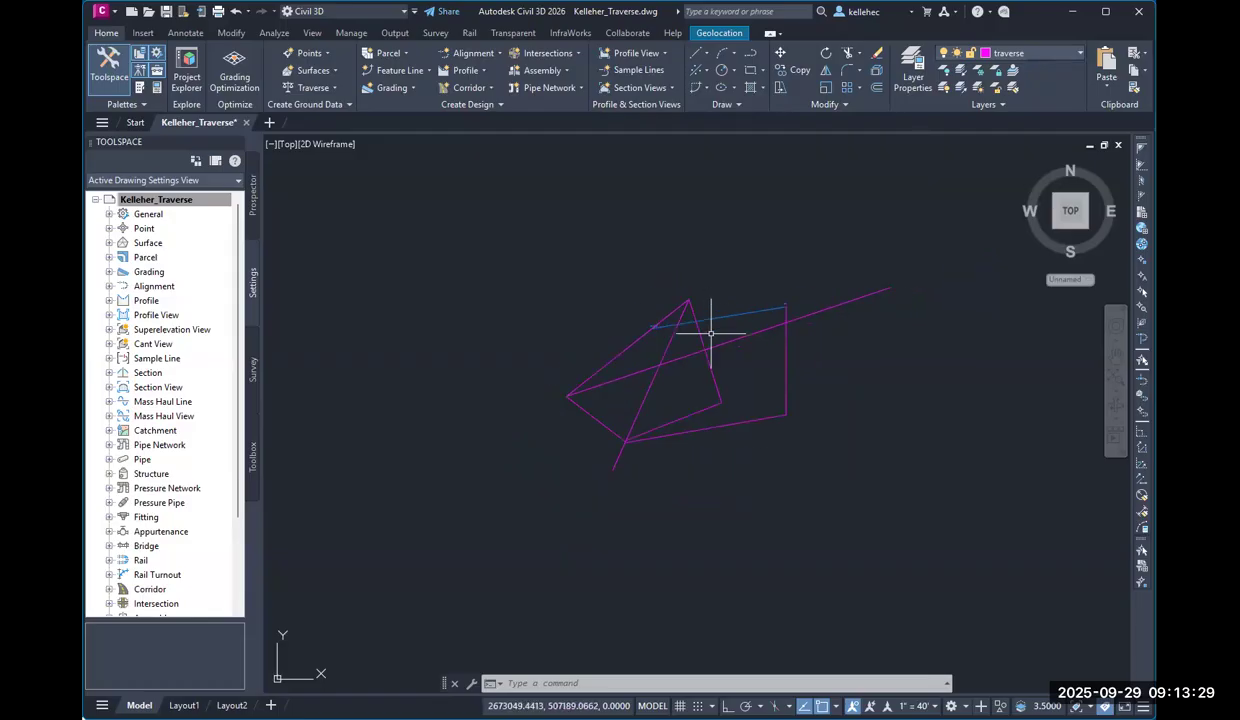
scroll(711, 333, up, 3)
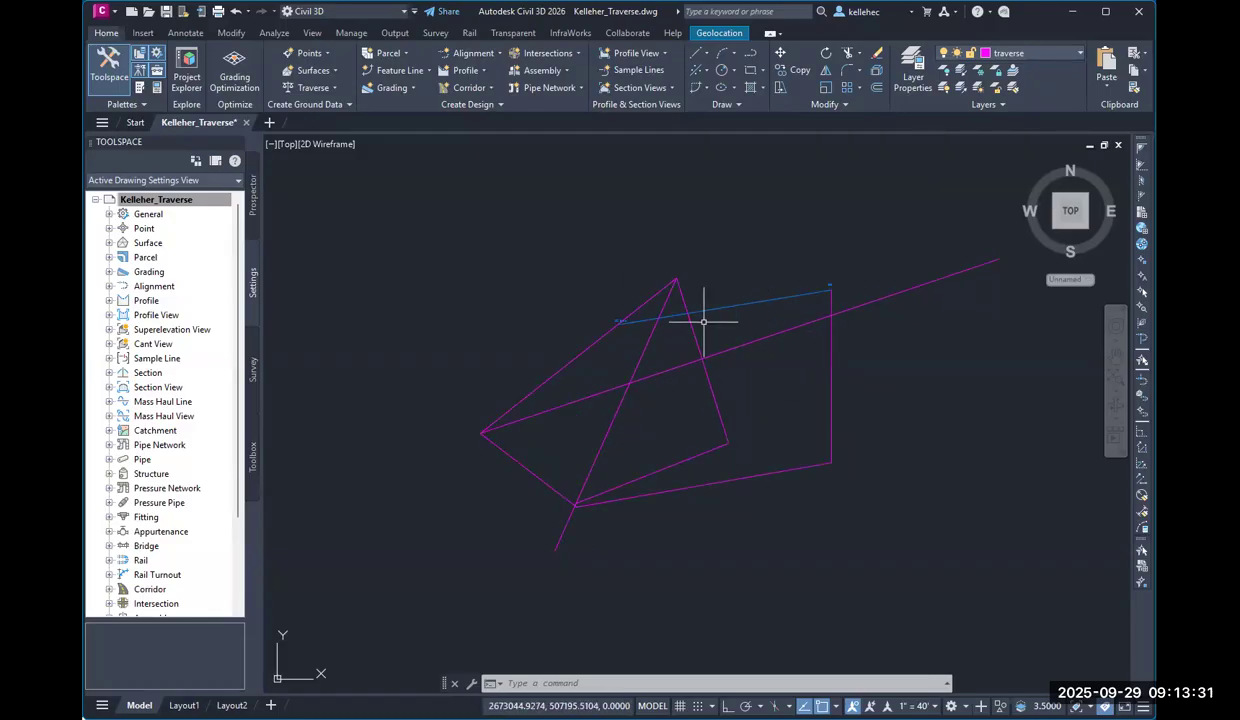
scroll(629, 374, down, 2)
scroll(629, 374, up, 2)
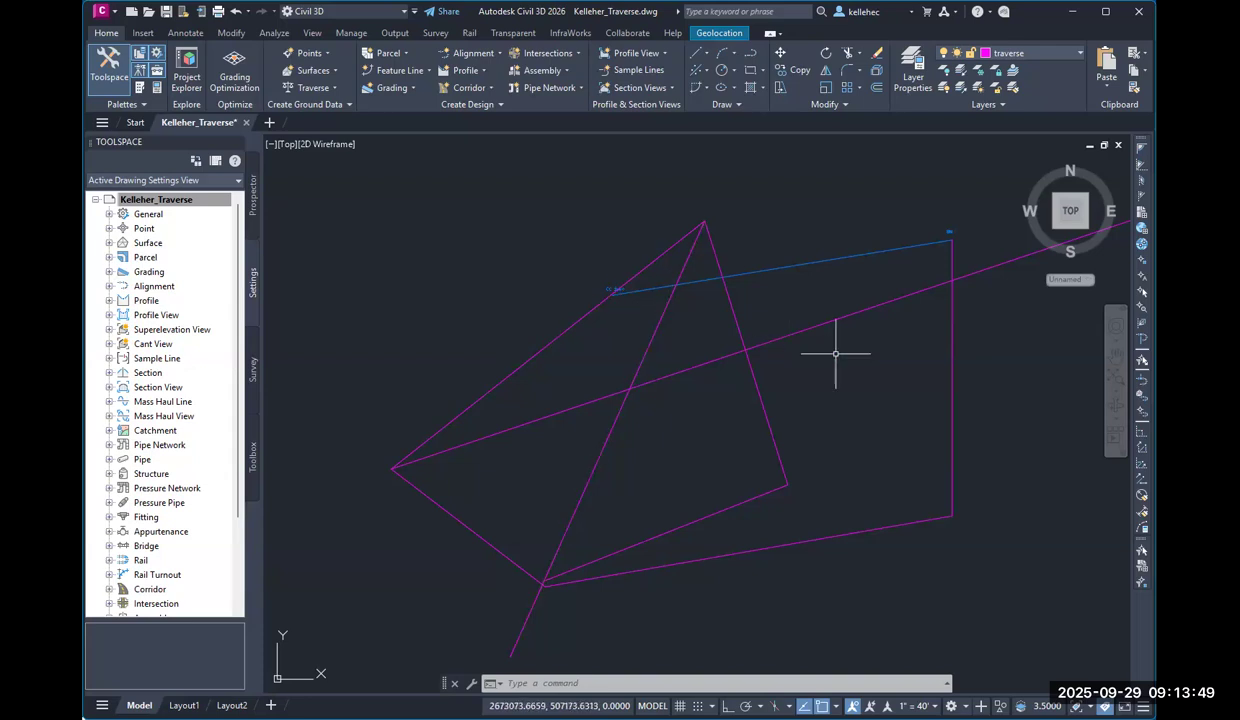
scroll(775, 424, down, 1)
scroll(777, 425, up, 2)
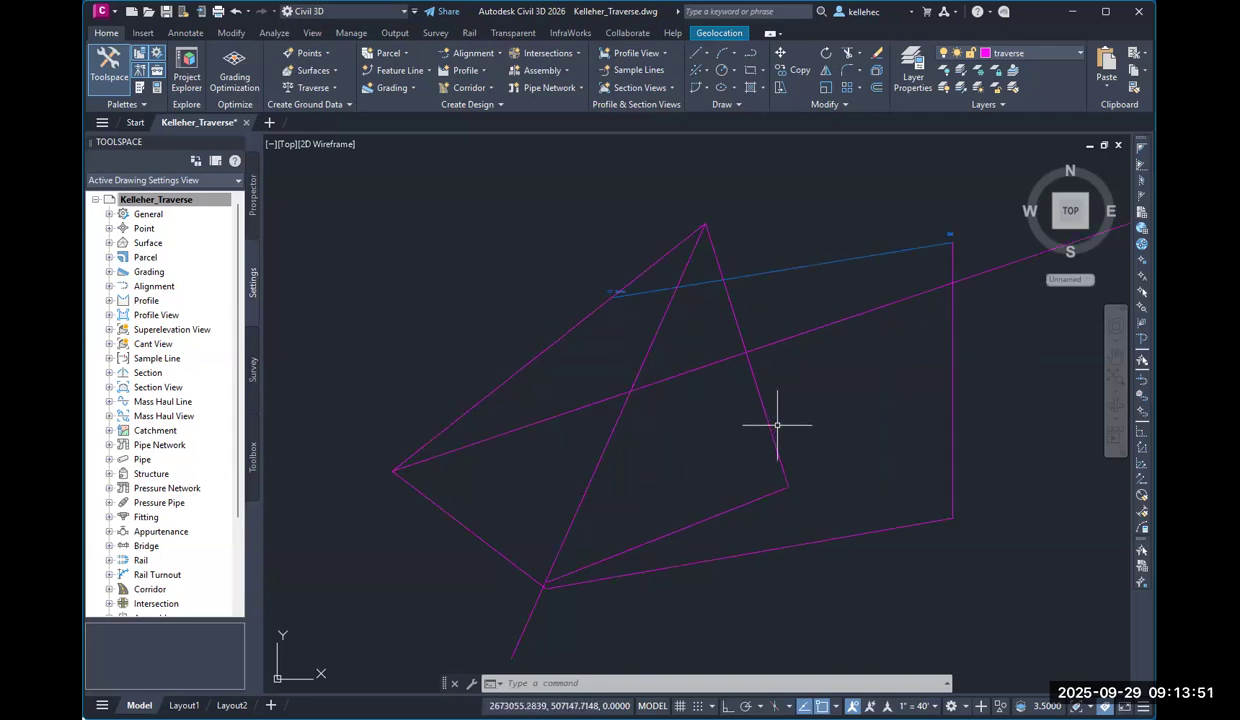
- Rotate all the magenta traverse and sighting lines about the BM point, with object snap off, so the sighting lines cross near CC Spire
scroll(777, 425, down, 2)
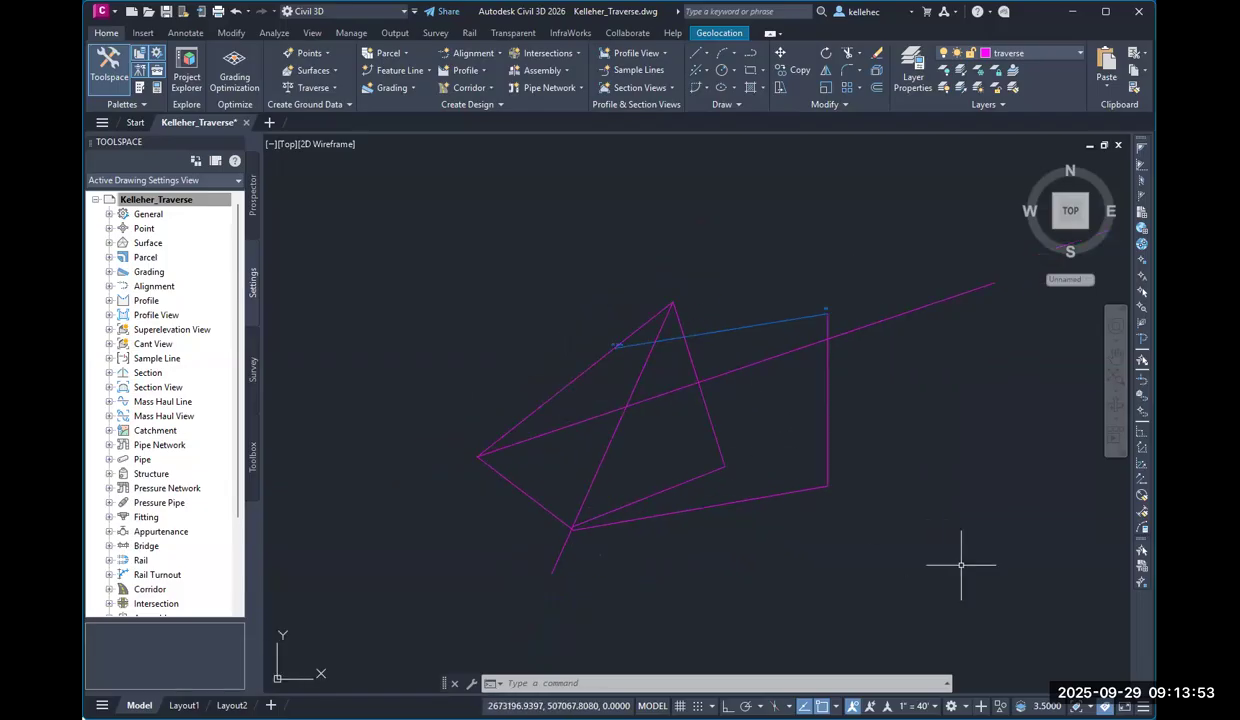
click(868, 517)
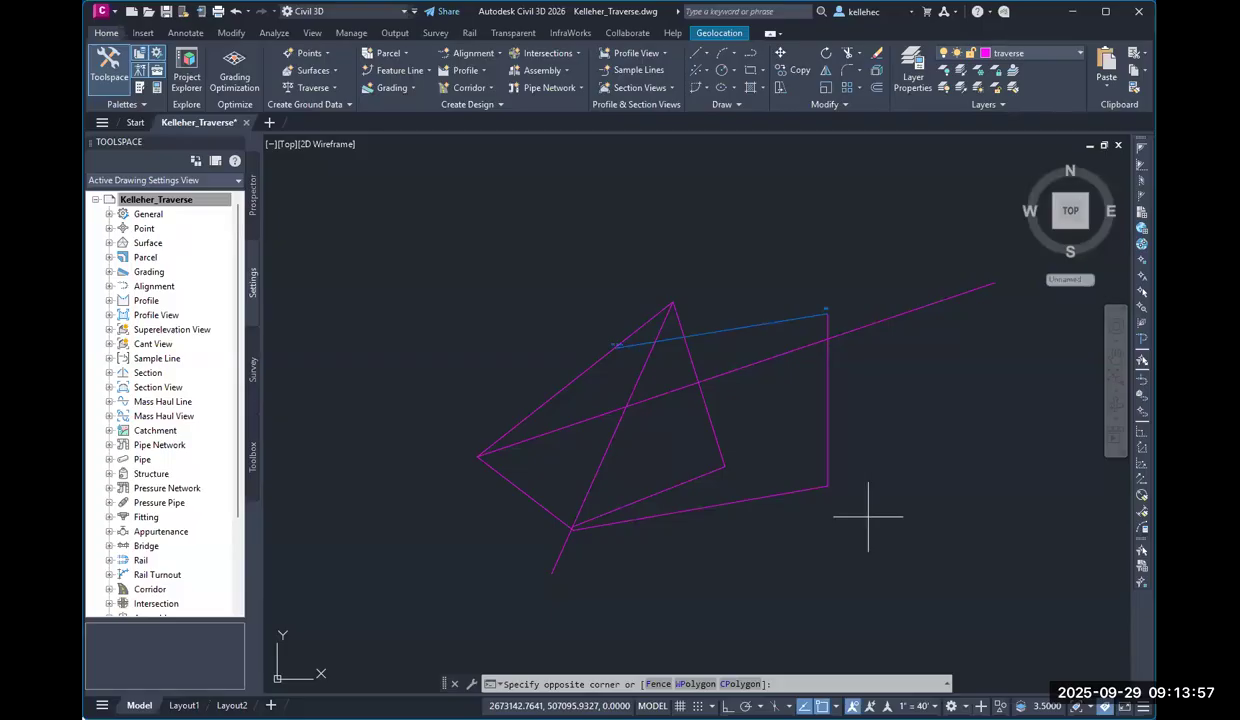
click(767, 327)
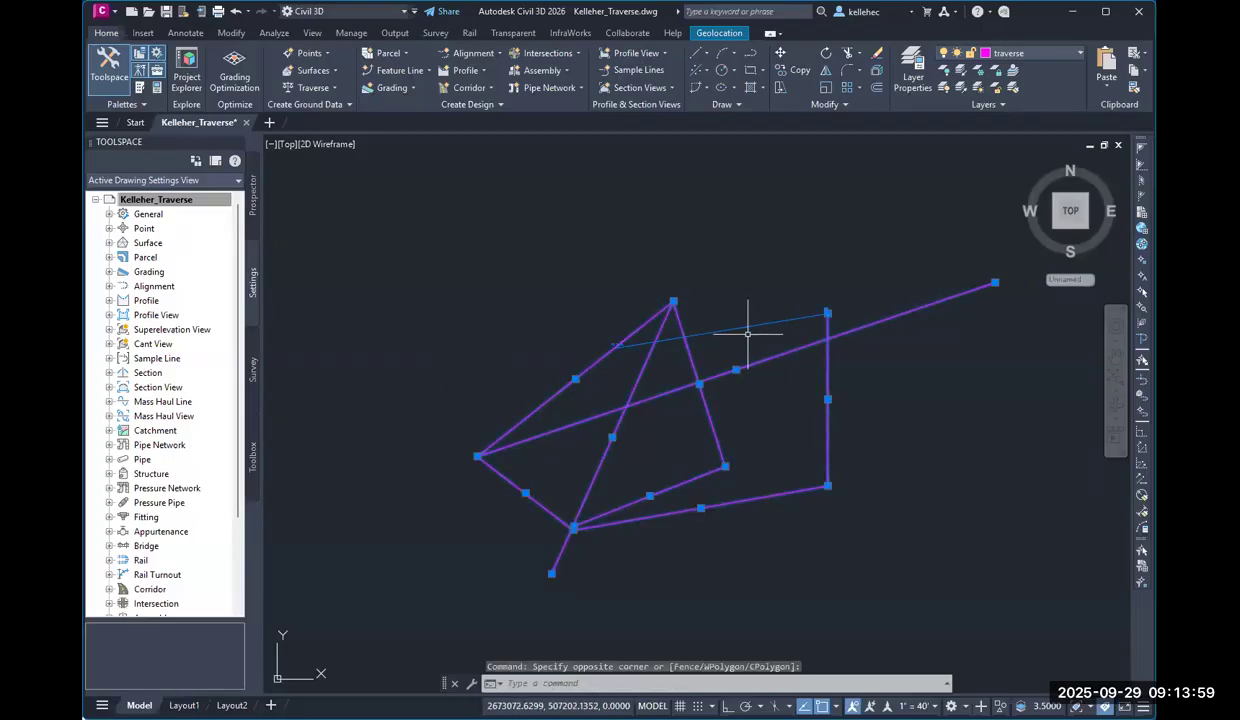
scroll(704, 357, up, 2)
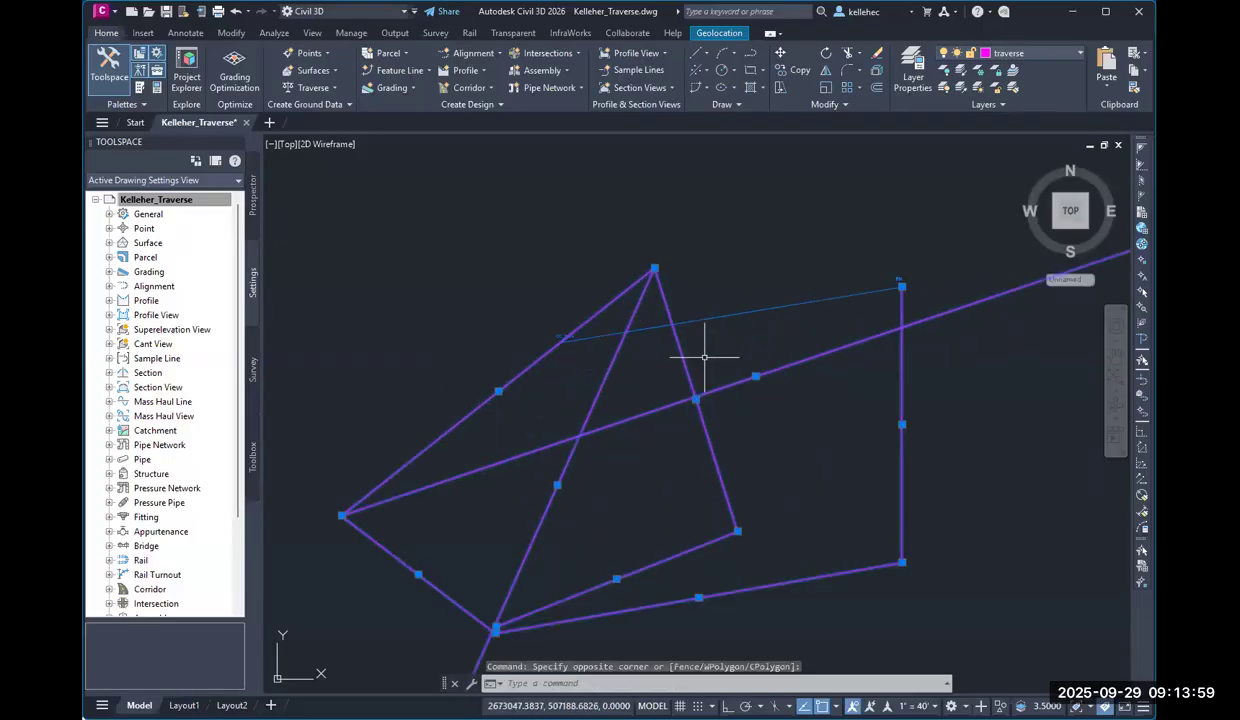
click(828, 53)
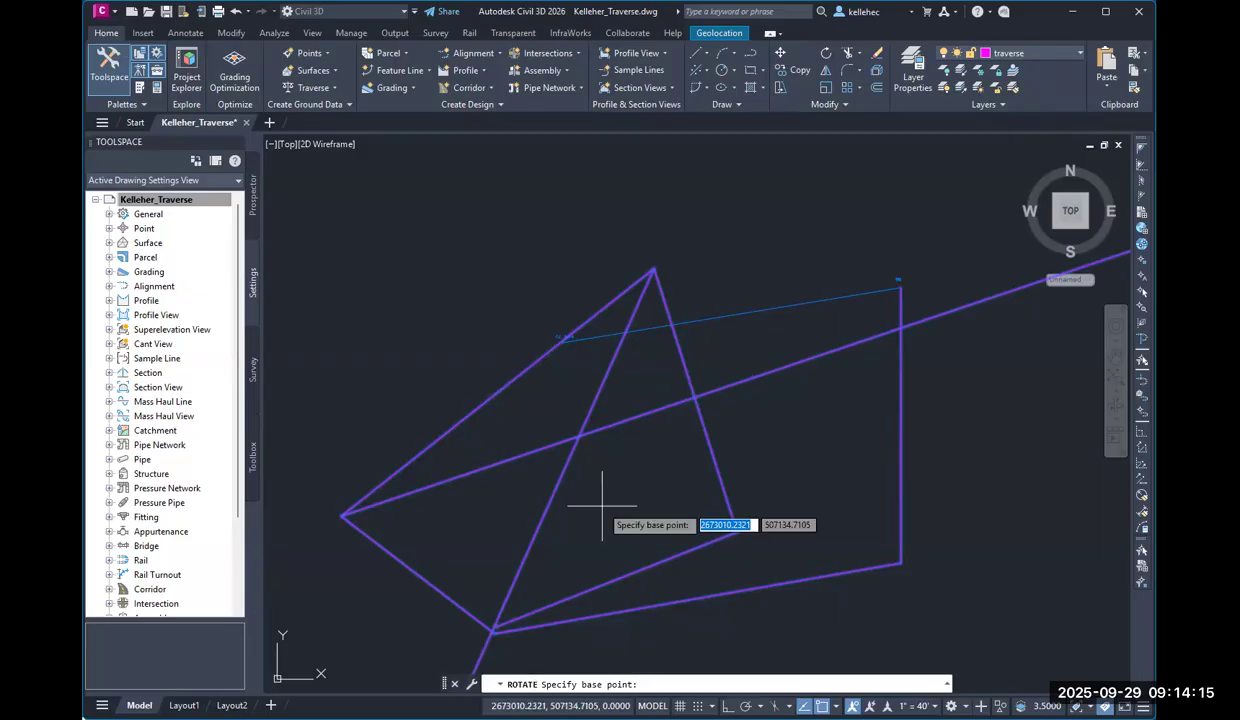
click(900, 288)
key(F3)
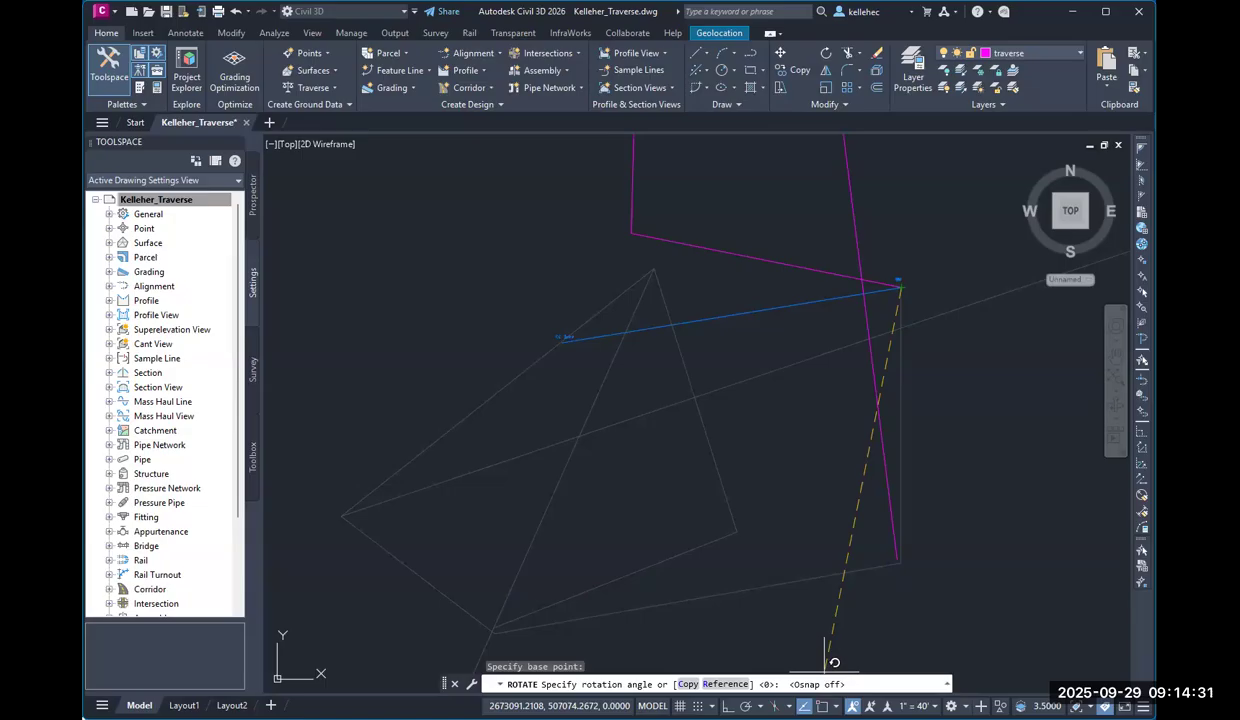
click(1005, 316)
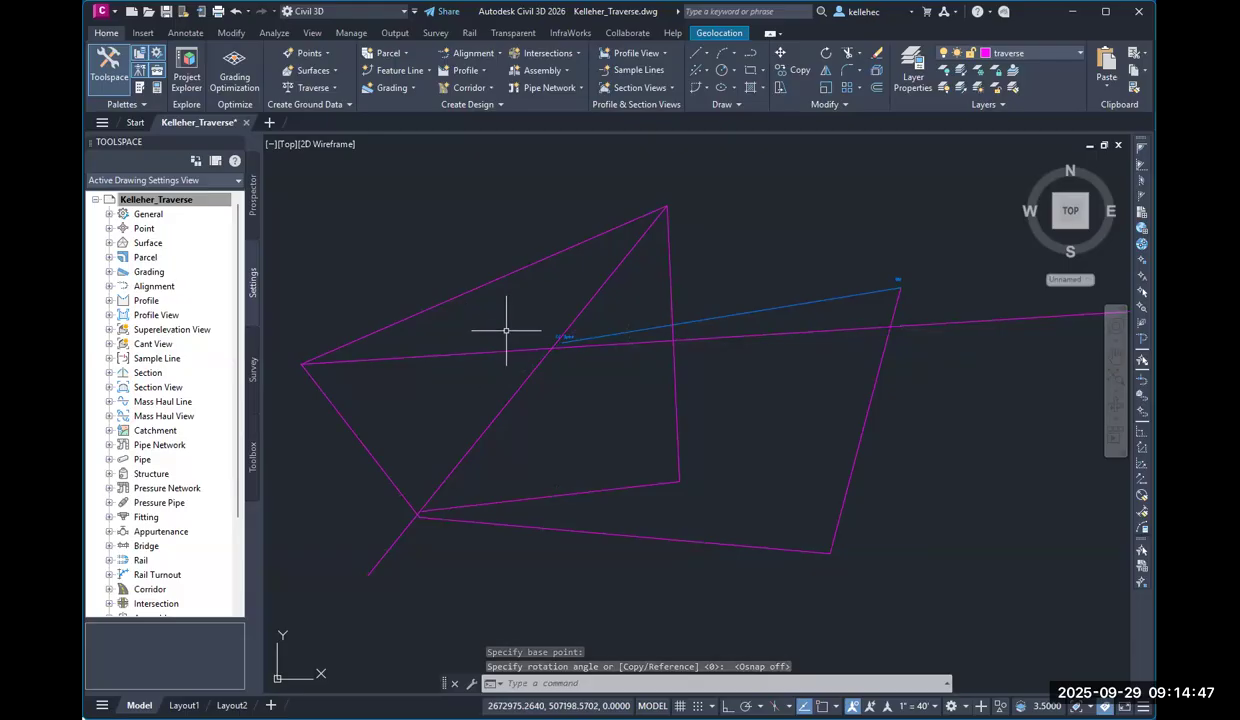
- With object snap on, measure the distance from the sighting lines' intersection to the CC Spire end of the benchmark line
scroll(523, 322, down, 2)
scroll(523, 340, up, 6)
scroll(560, 345, up, 4)
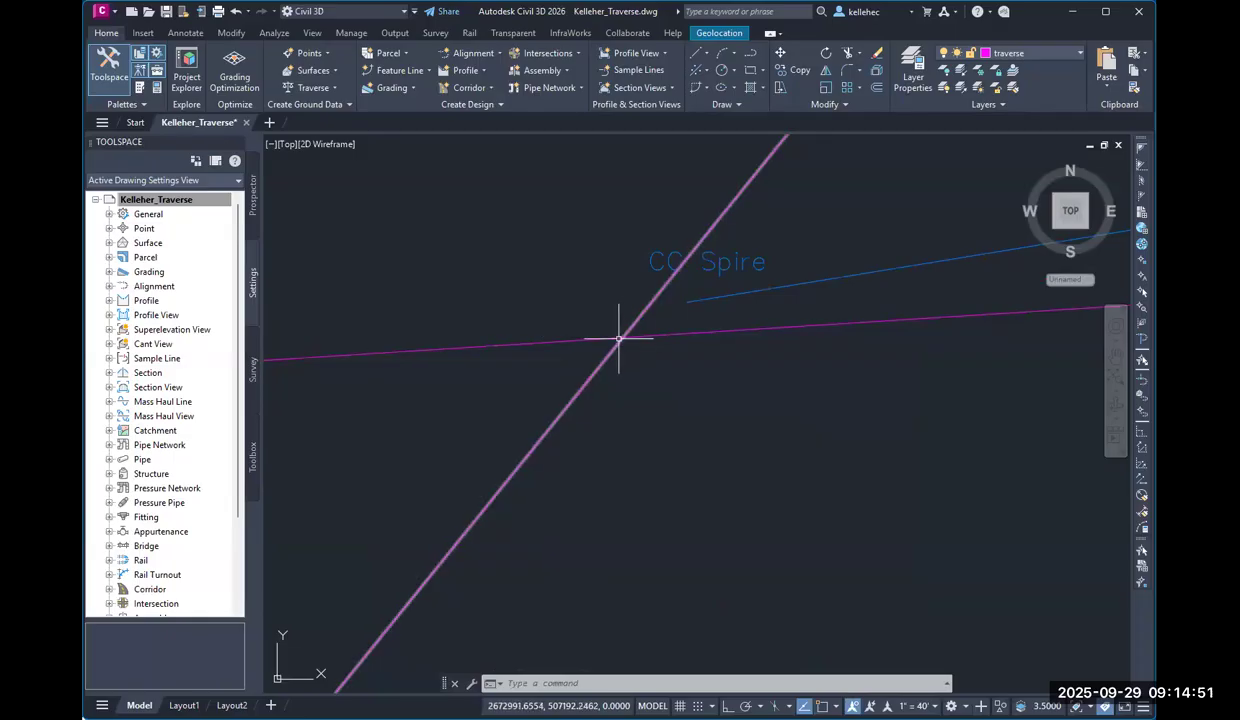
scroll(689, 300, down, 7)
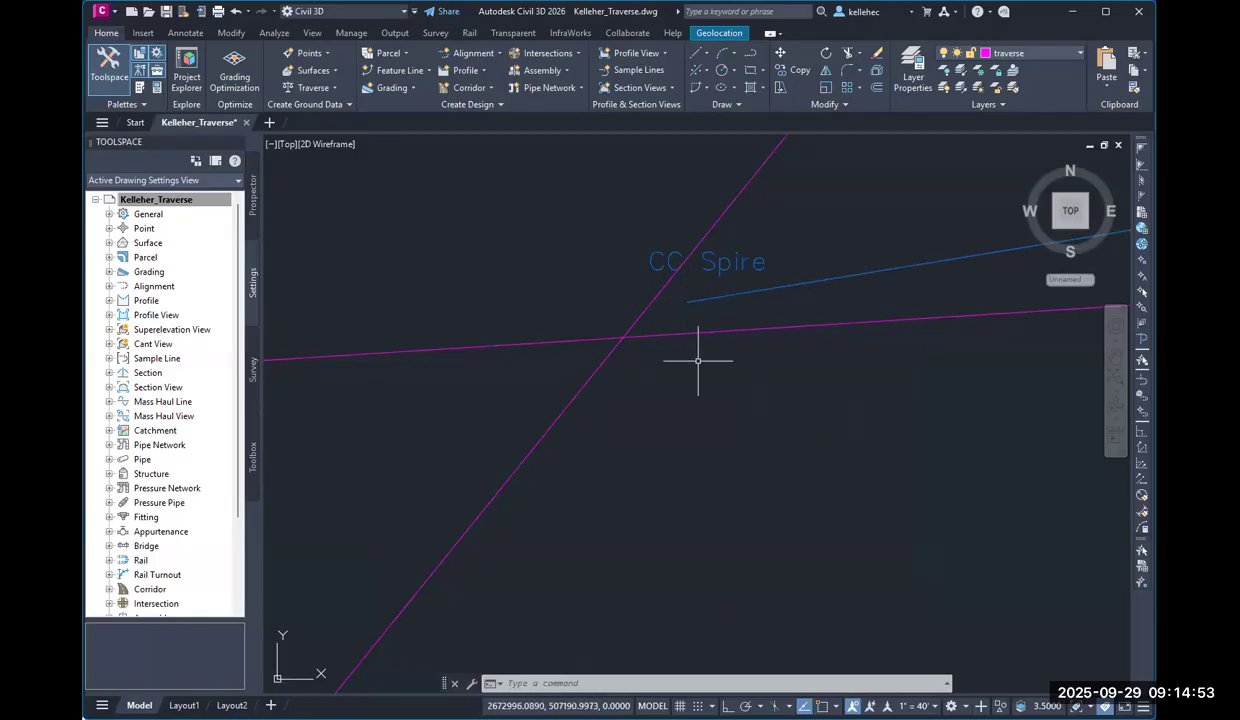
scroll(691, 385, up, 4)
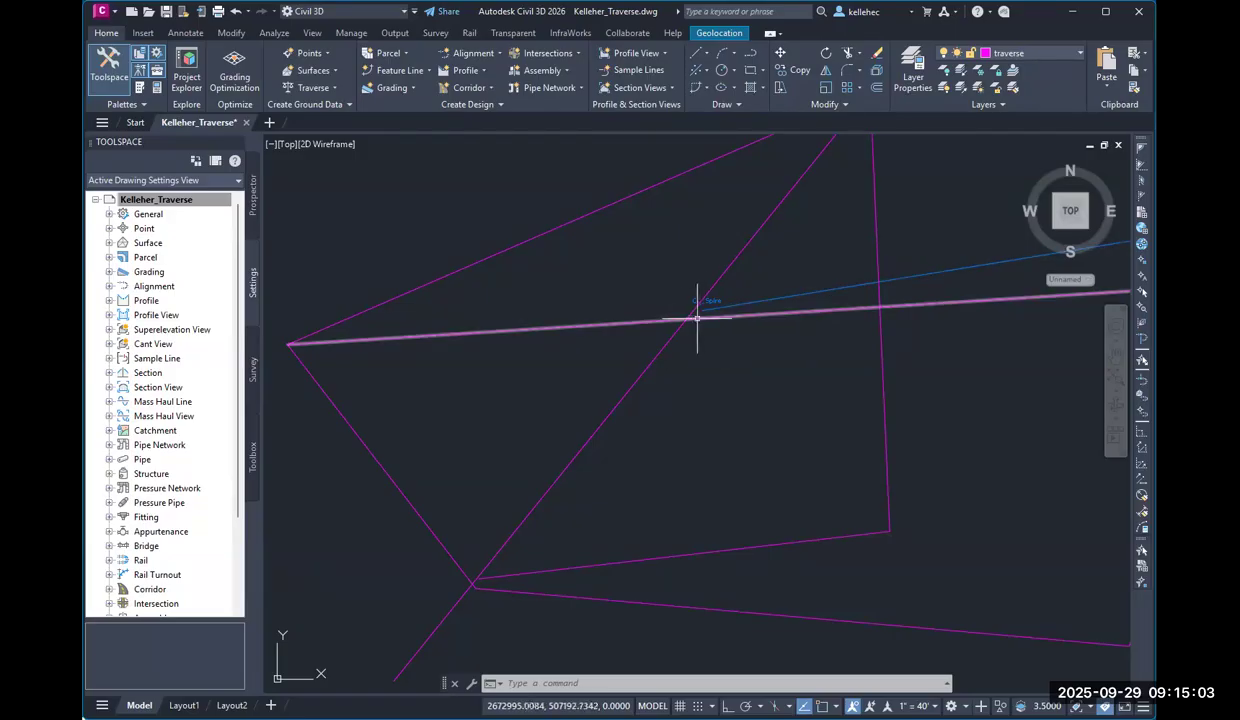
scroll(698, 316, down, 1)
scroll(698, 316, up, 2)
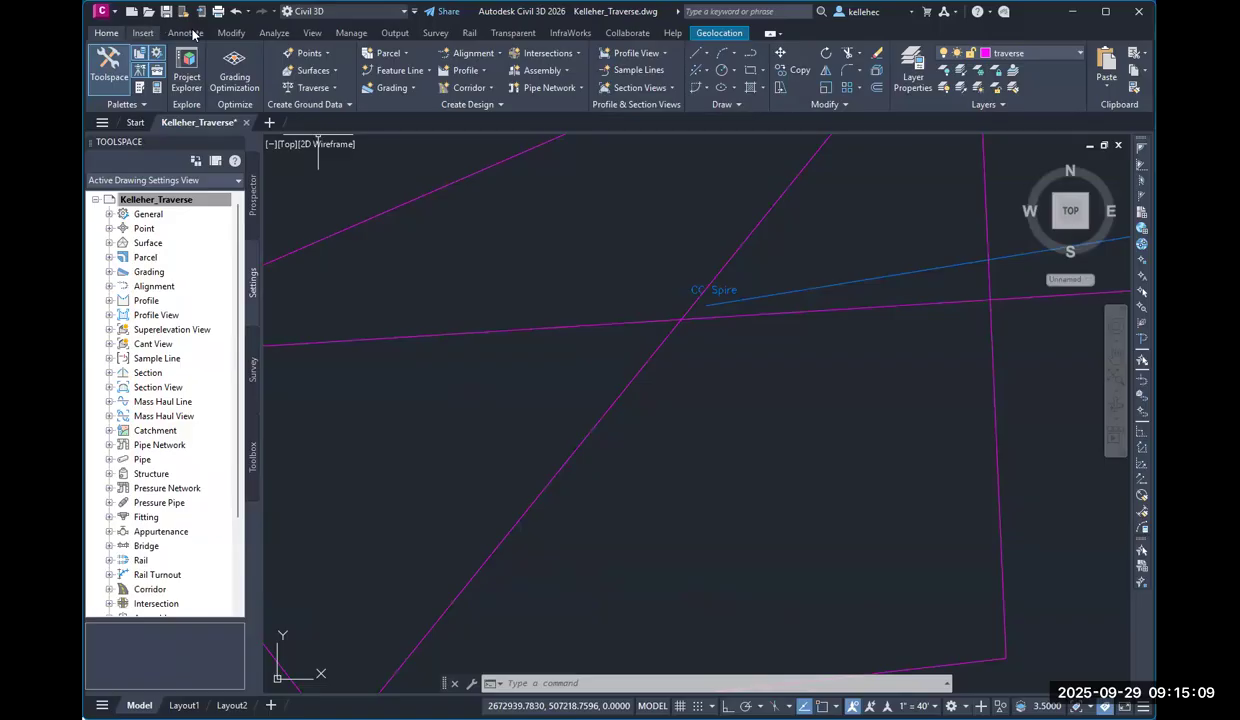
click(276, 33)
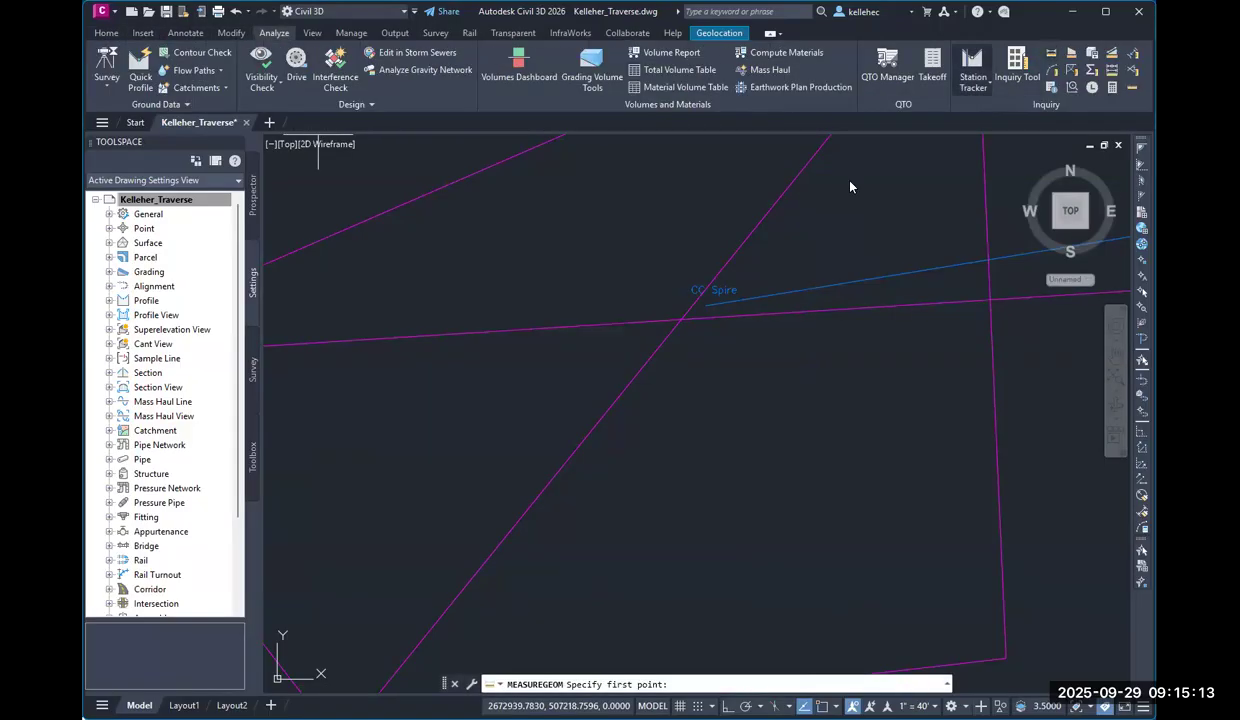
key(F3)
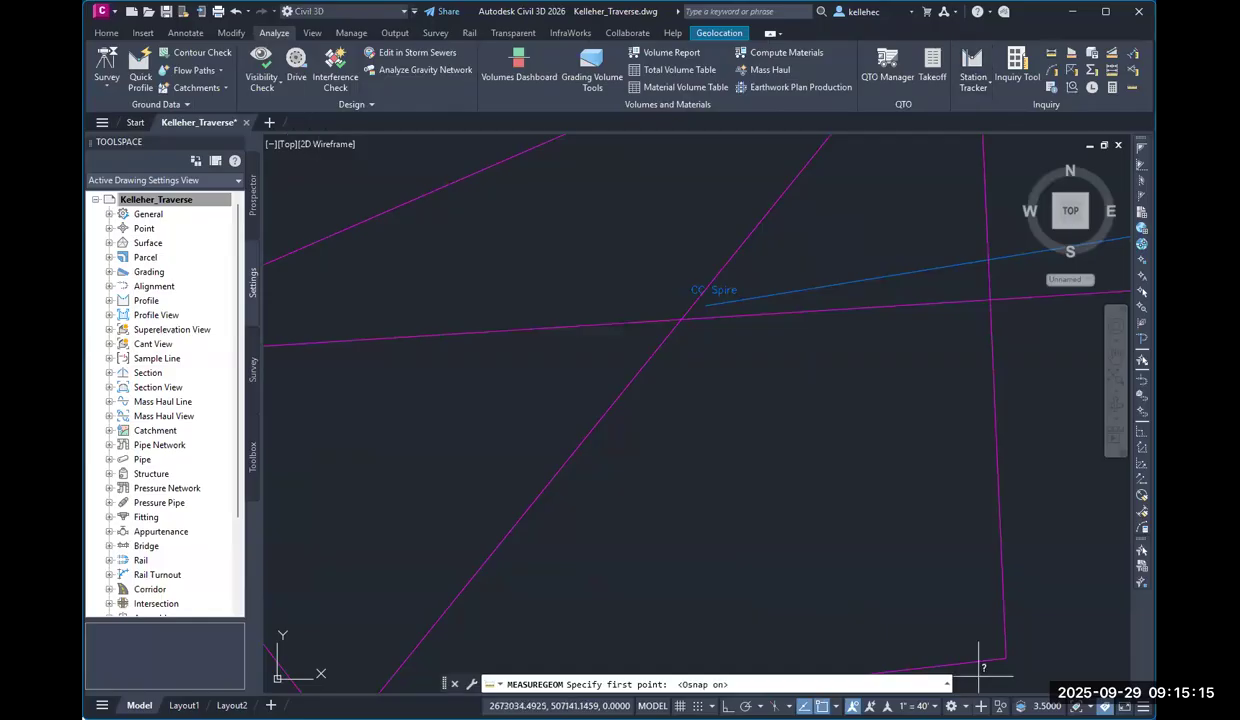
click(684, 321)
click(712, 300)
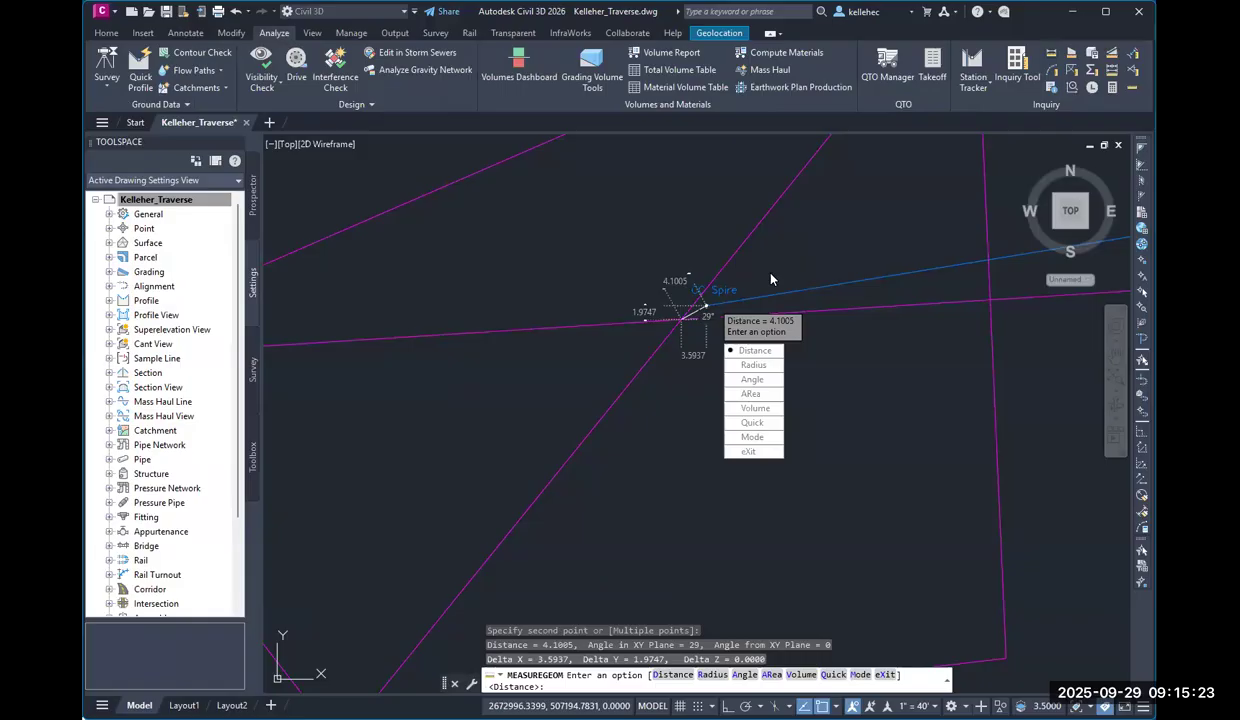
key(Escape)
- Save the drawing
scroll(770, 277, down, 5)
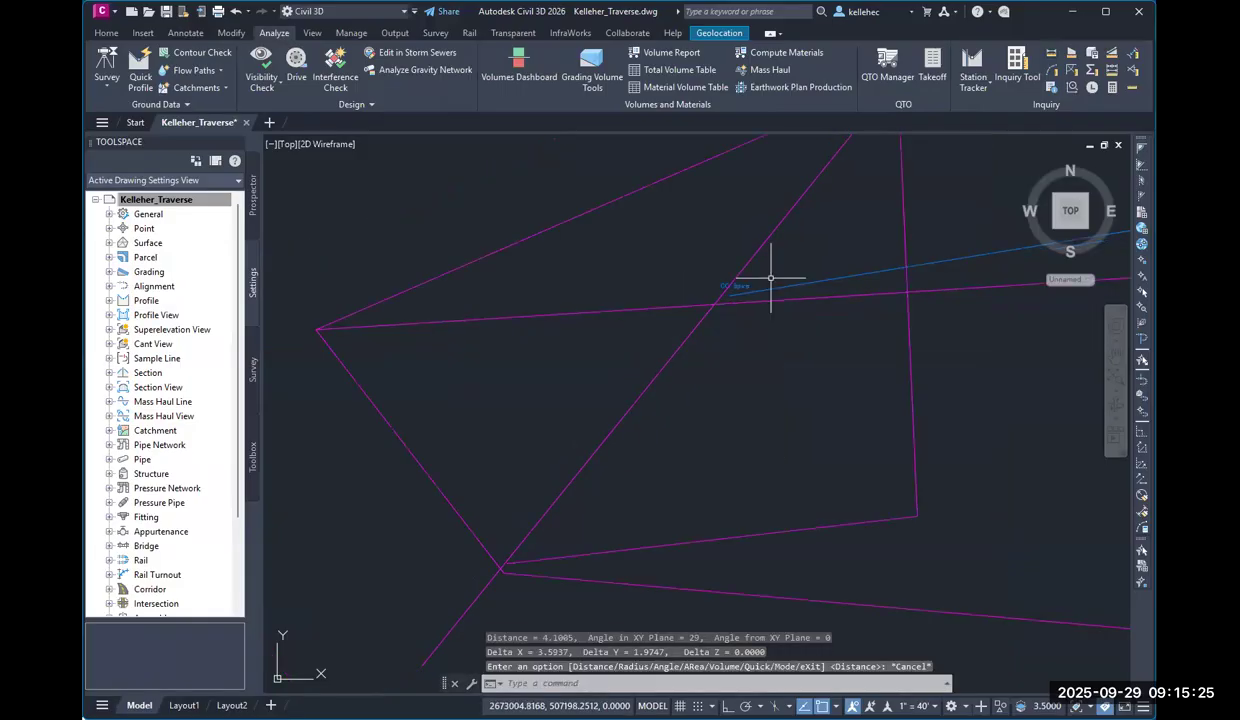
scroll(733, 409, up, 4)
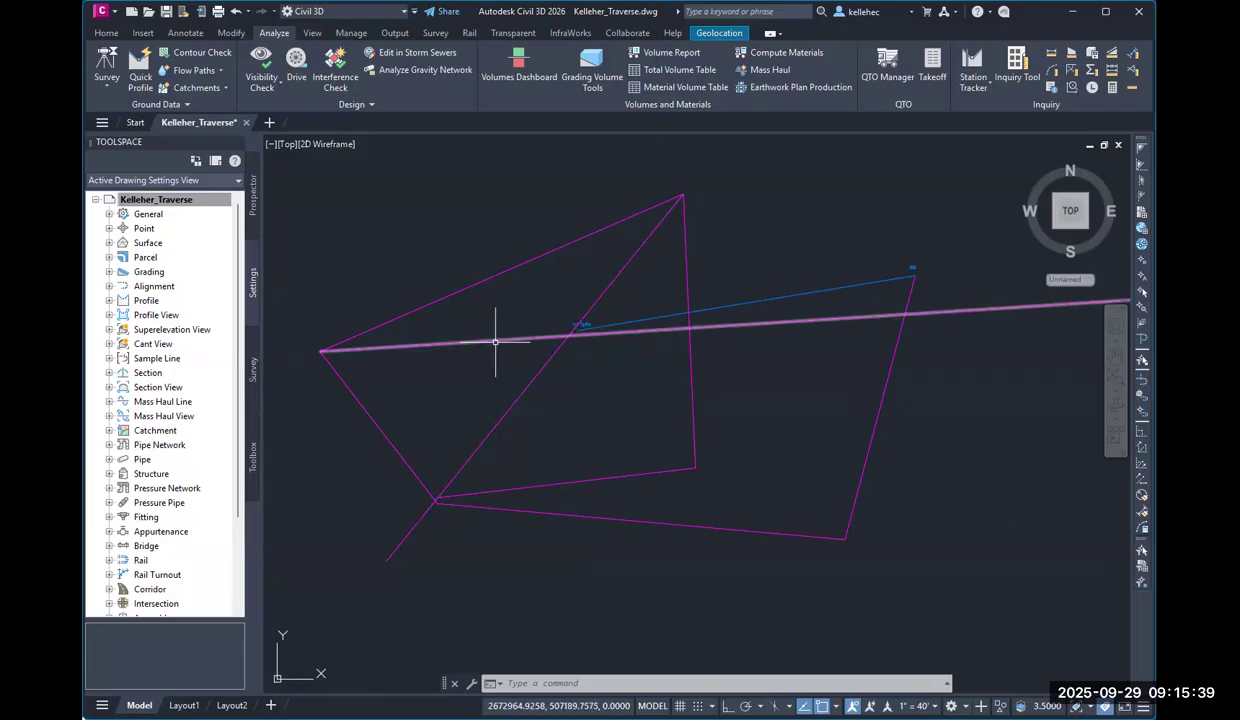
middle_drag(858, 425, 916, 443)
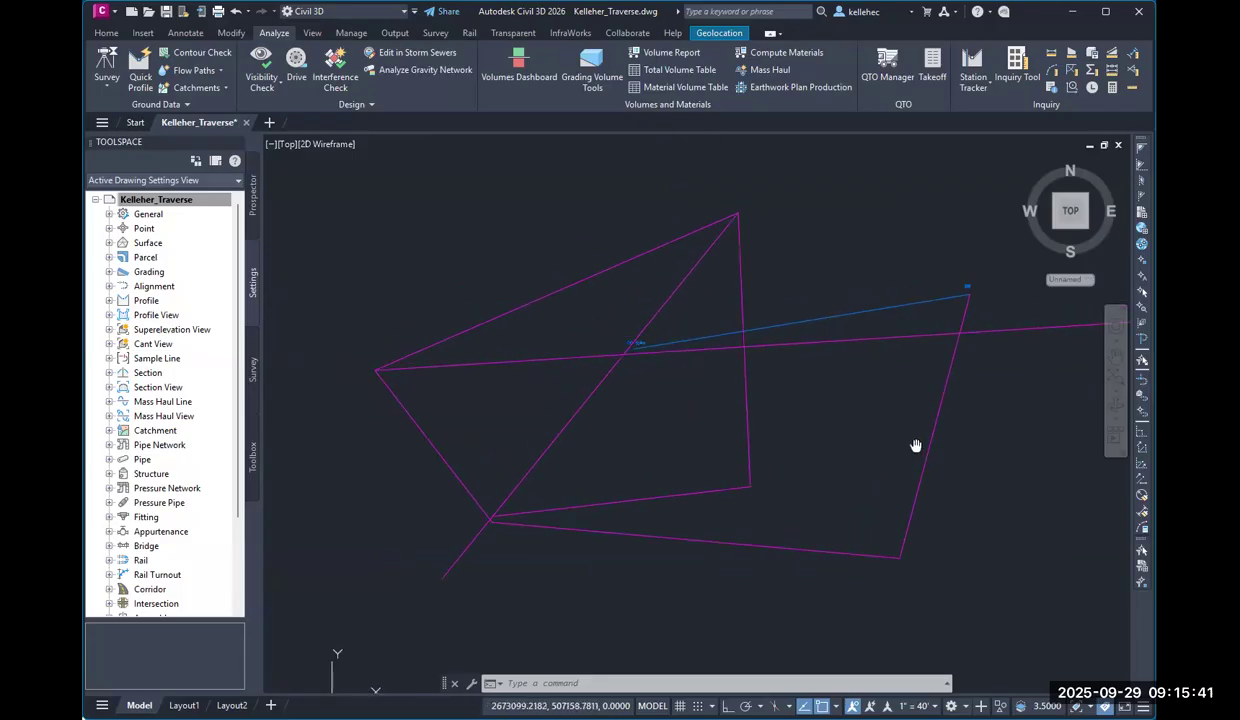
scroll(966, 282, down, 3)
scroll(985, 305, up, 6)
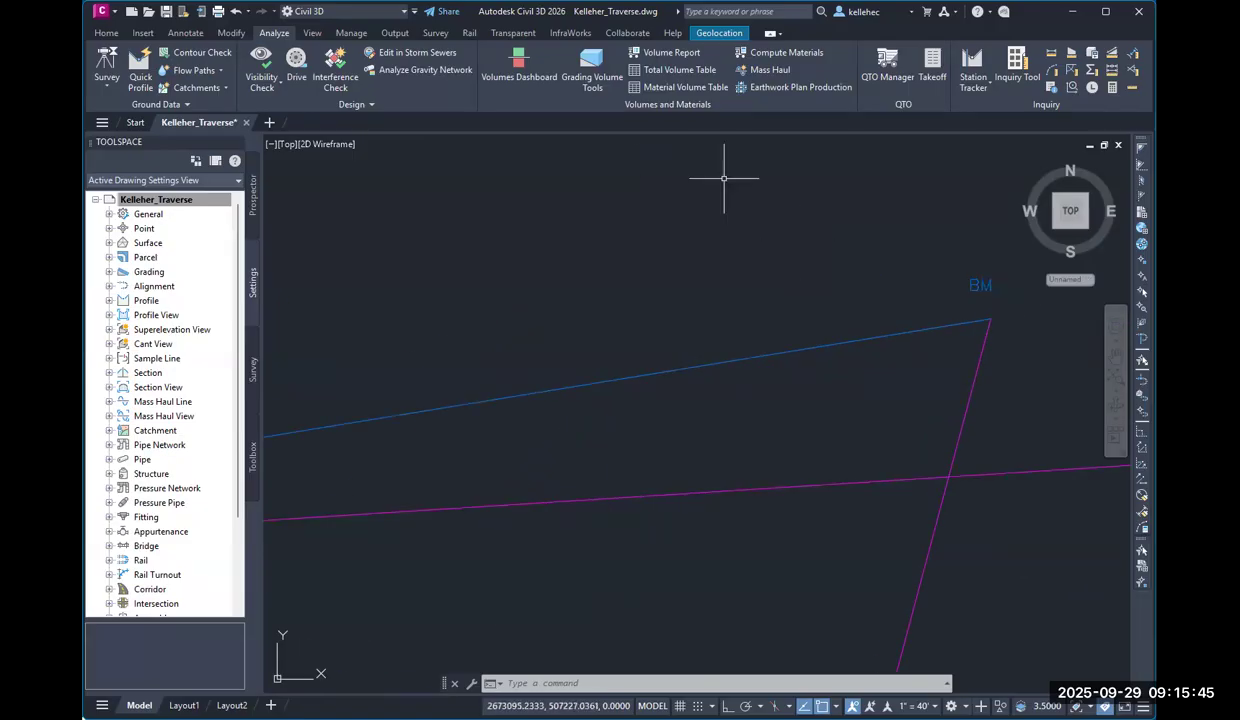
click(105, 33)
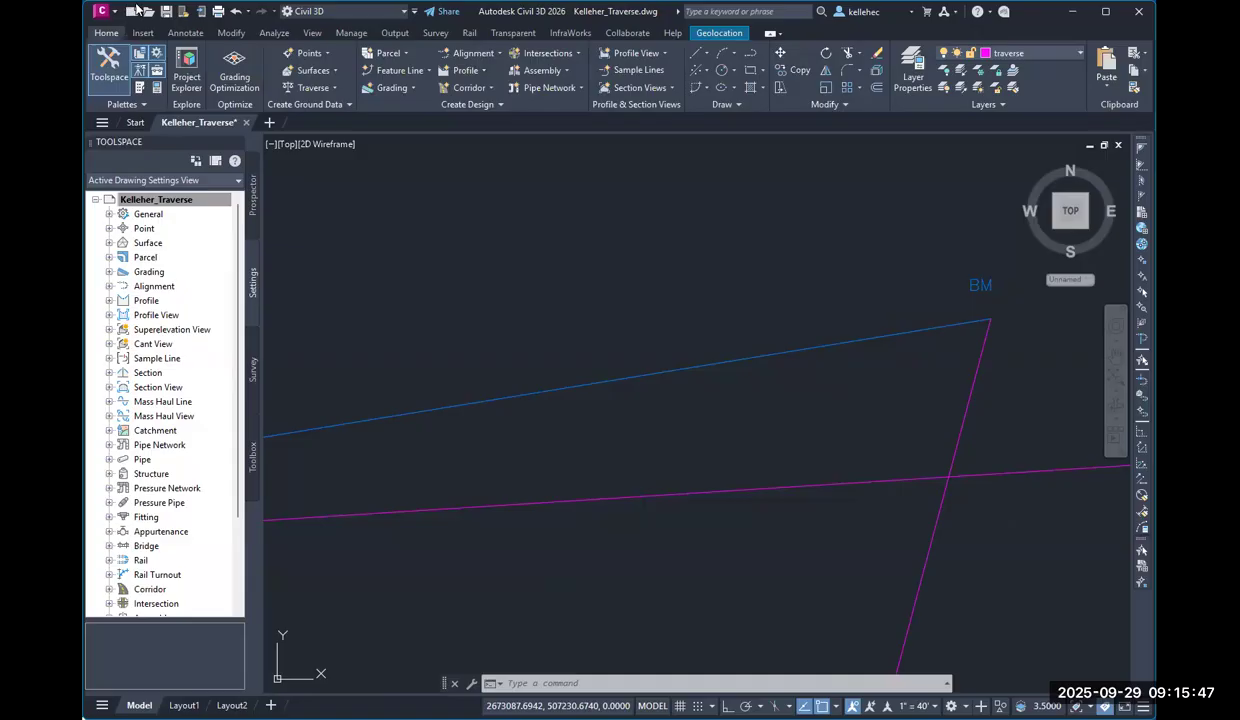
click(166, 11)
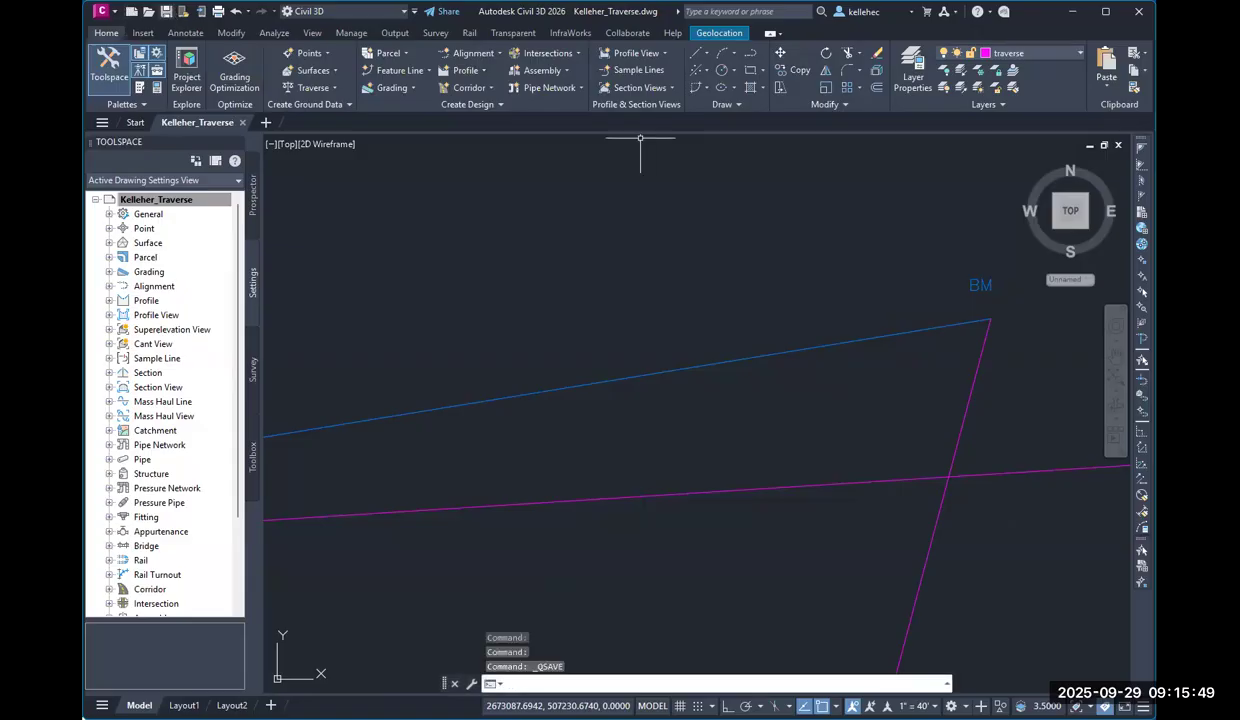
- Shorten the long sighting line from the westernmost corner to its midpoint, just past the traverse leg running south from the northern corner
scroll(742, 354, down, 3)
scroll(794, 368, down, 2)
scroll(841, 410, up, 4)
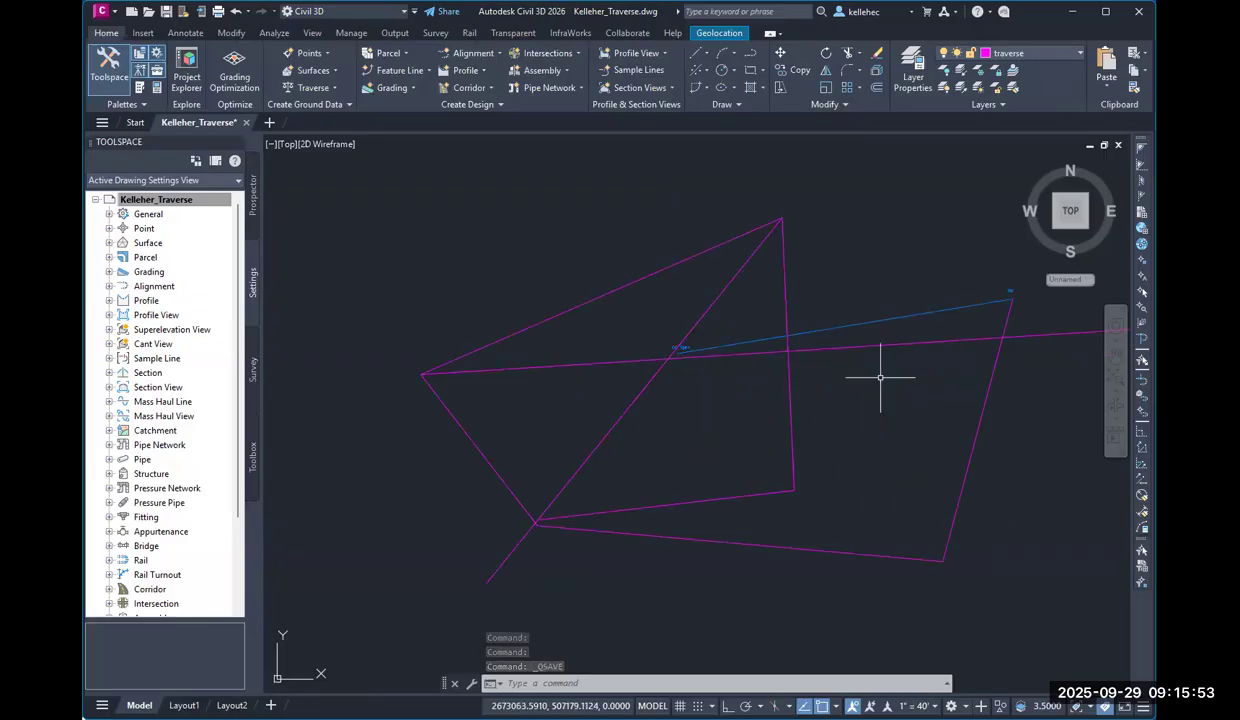
click(913, 344)
middle_drag(915, 438, 637, 464)
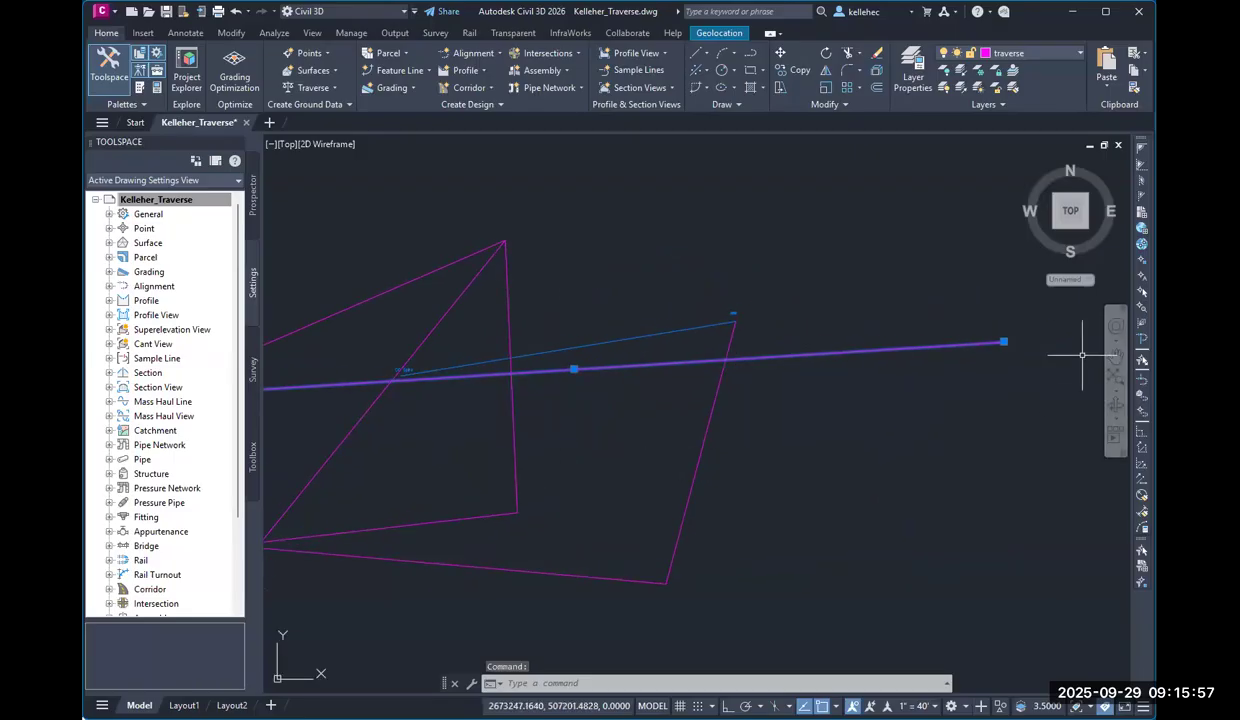
mouse_move(1007, 349)
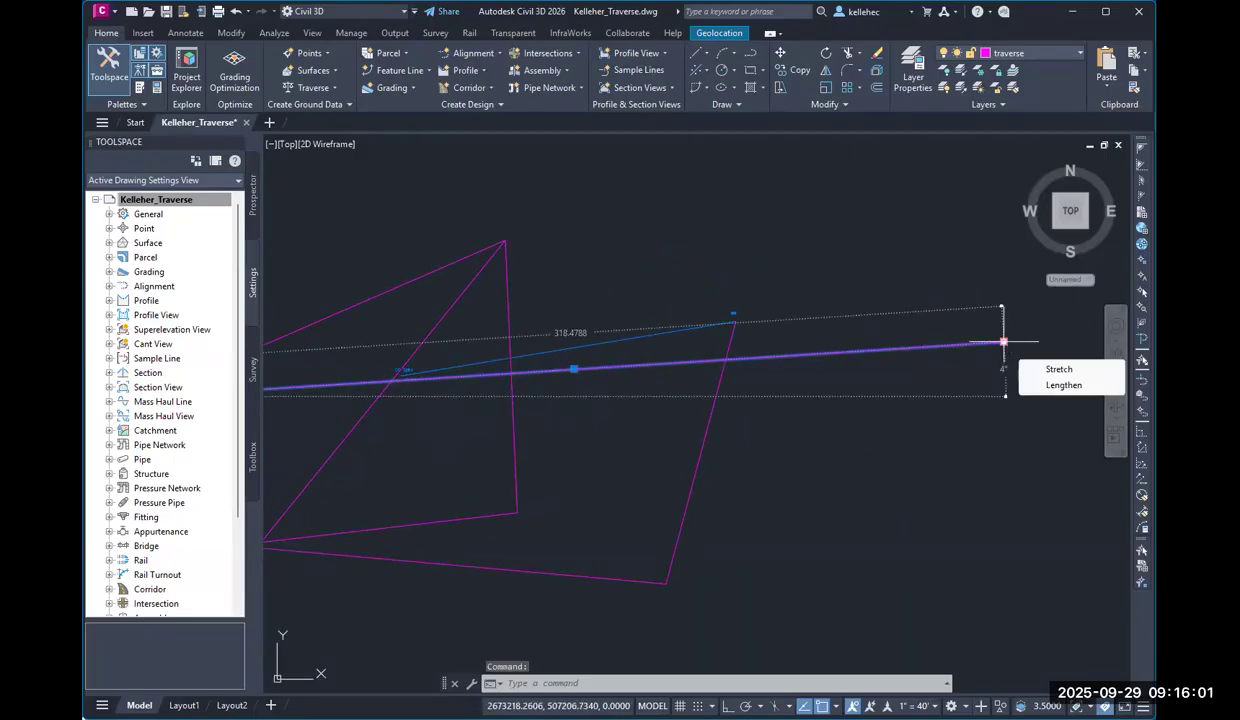
click(1003, 342)
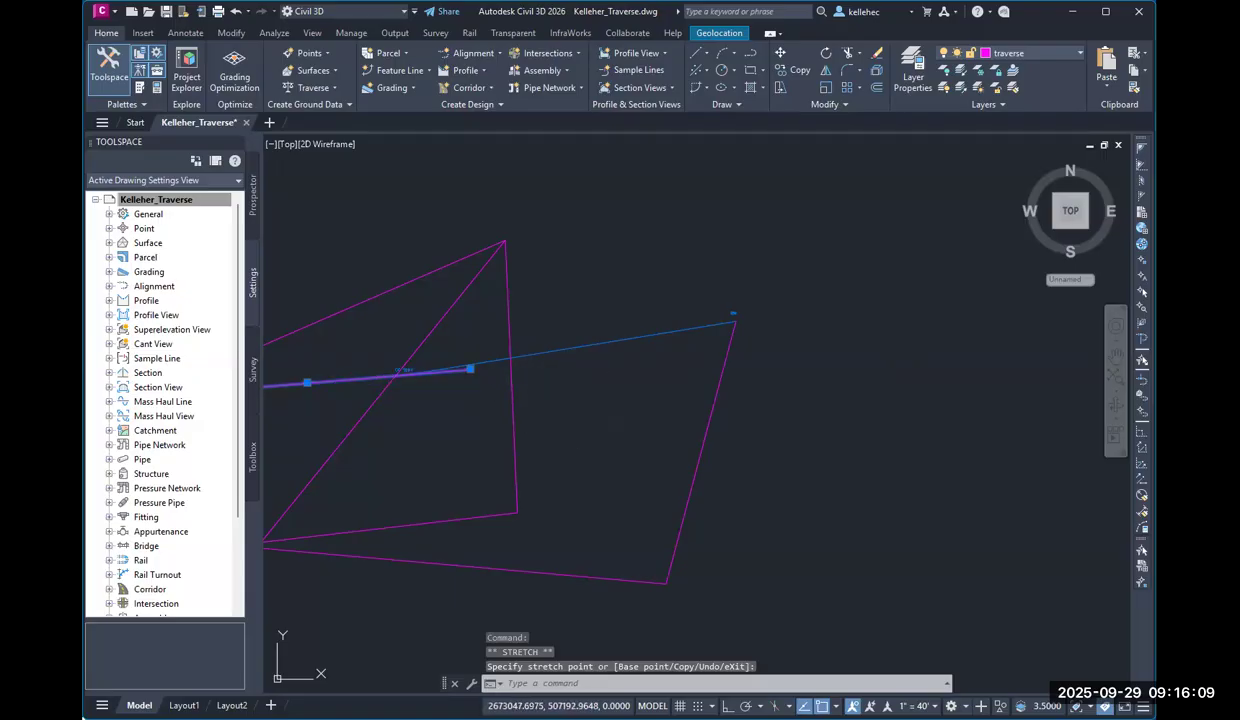
key(ctrl+z)
scroll(575, 423, down, 2)
middle_drag(575, 423, 712, 407)
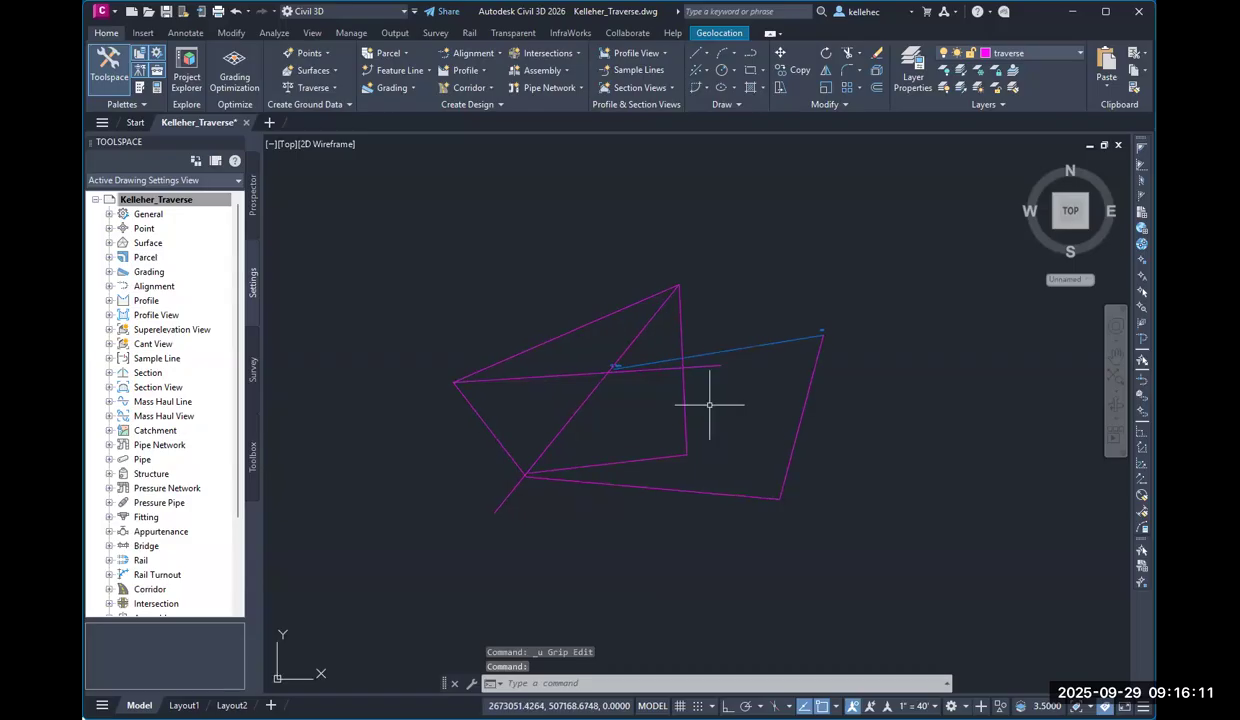
scroll(654, 338, up, 2)
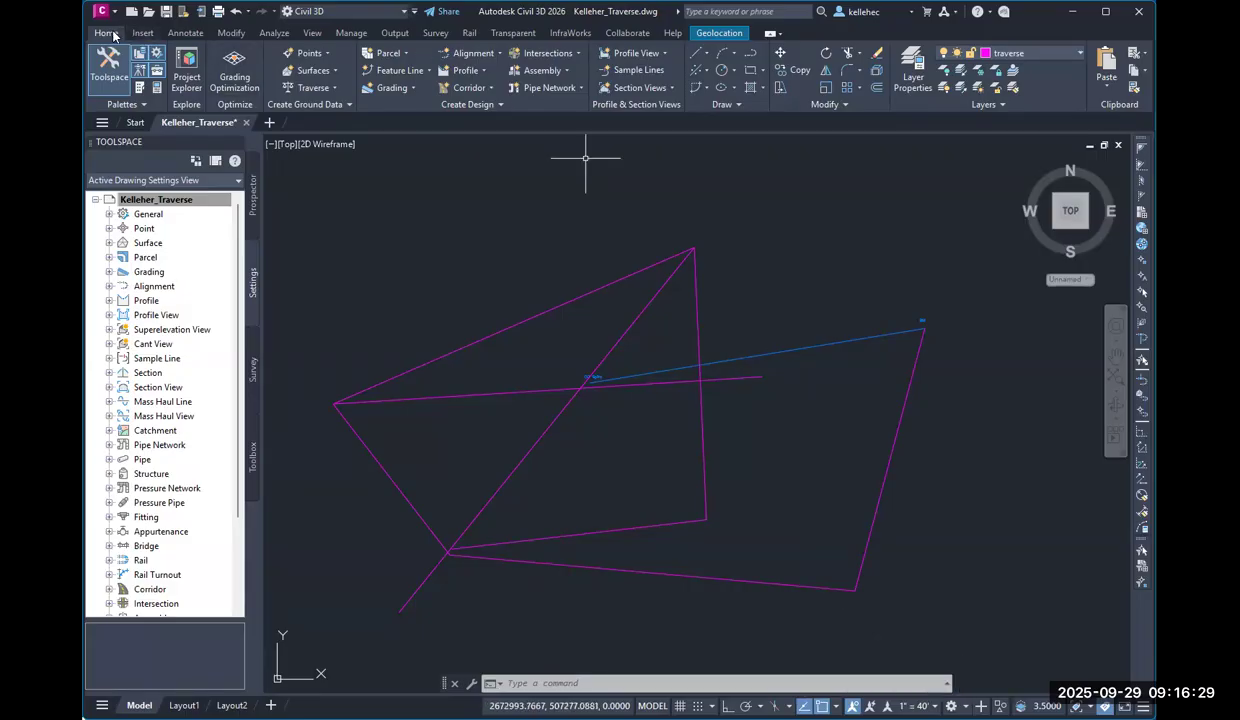
- Manually create a survey point at the BM end of the benchmark line with description BM and elevation 348.94
click(326, 55)
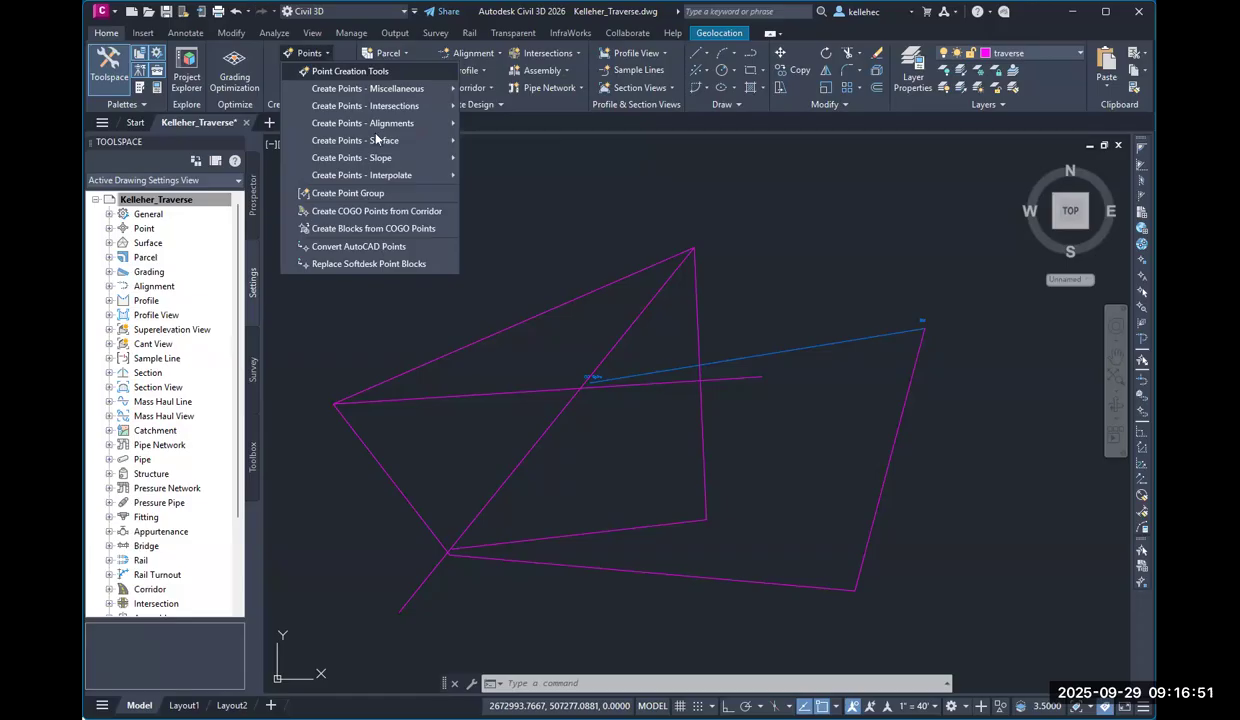
click(302, 208)
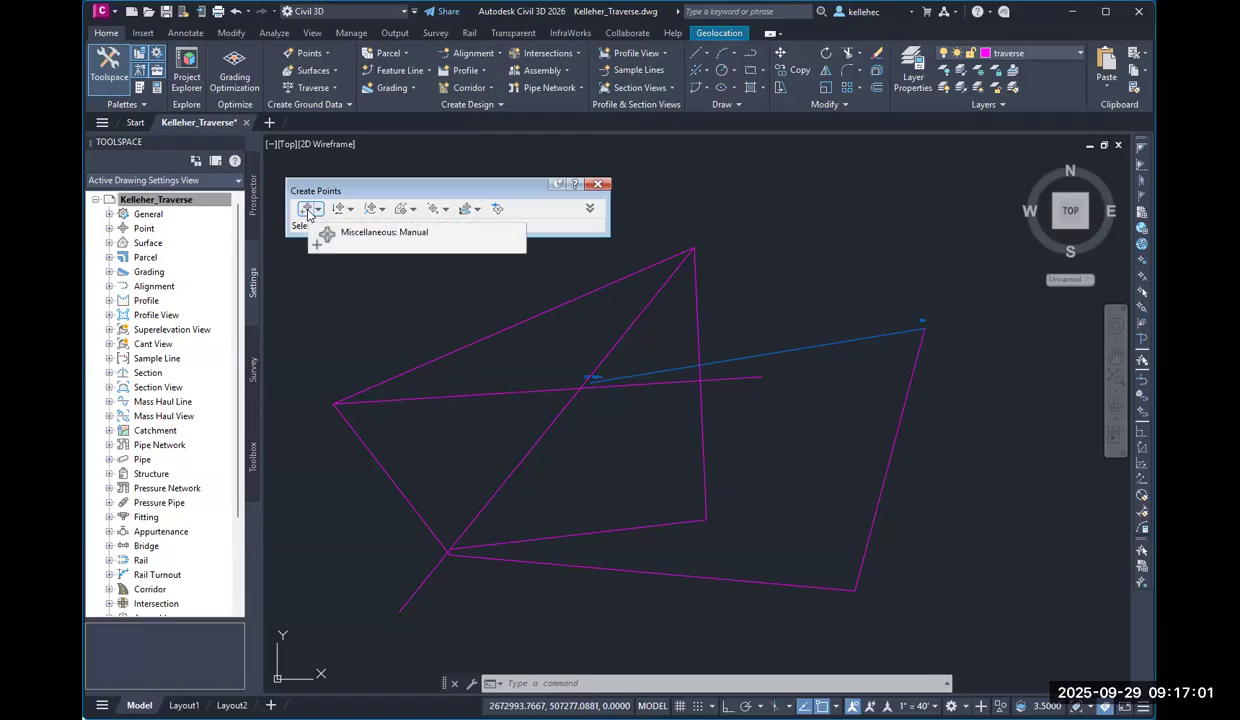
click(318, 210)
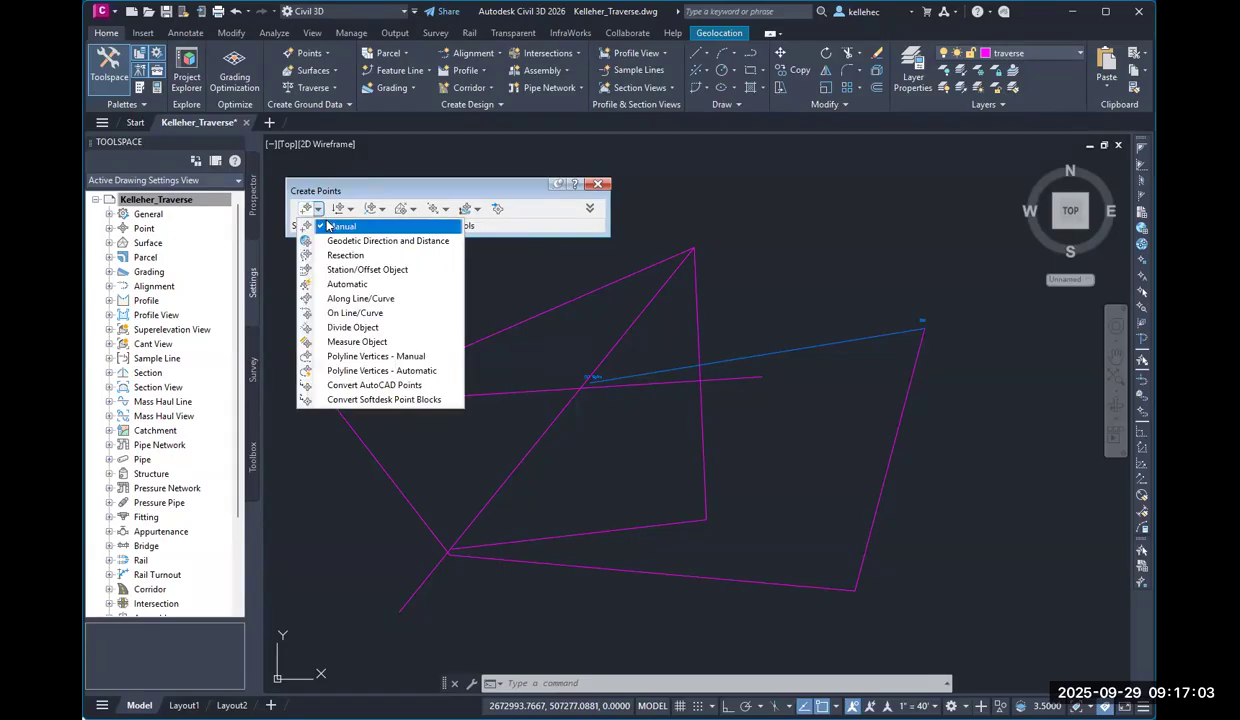
click(305, 209)
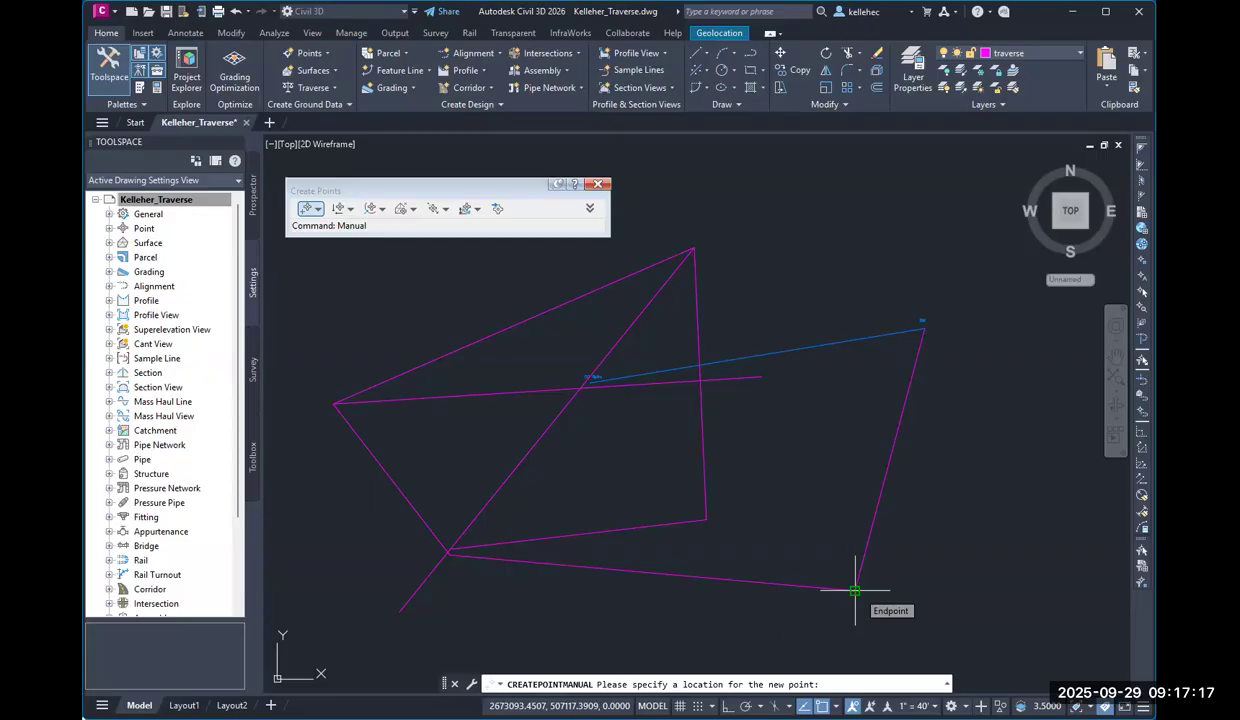
scroll(860, 345, up, 4)
click(868, 343)
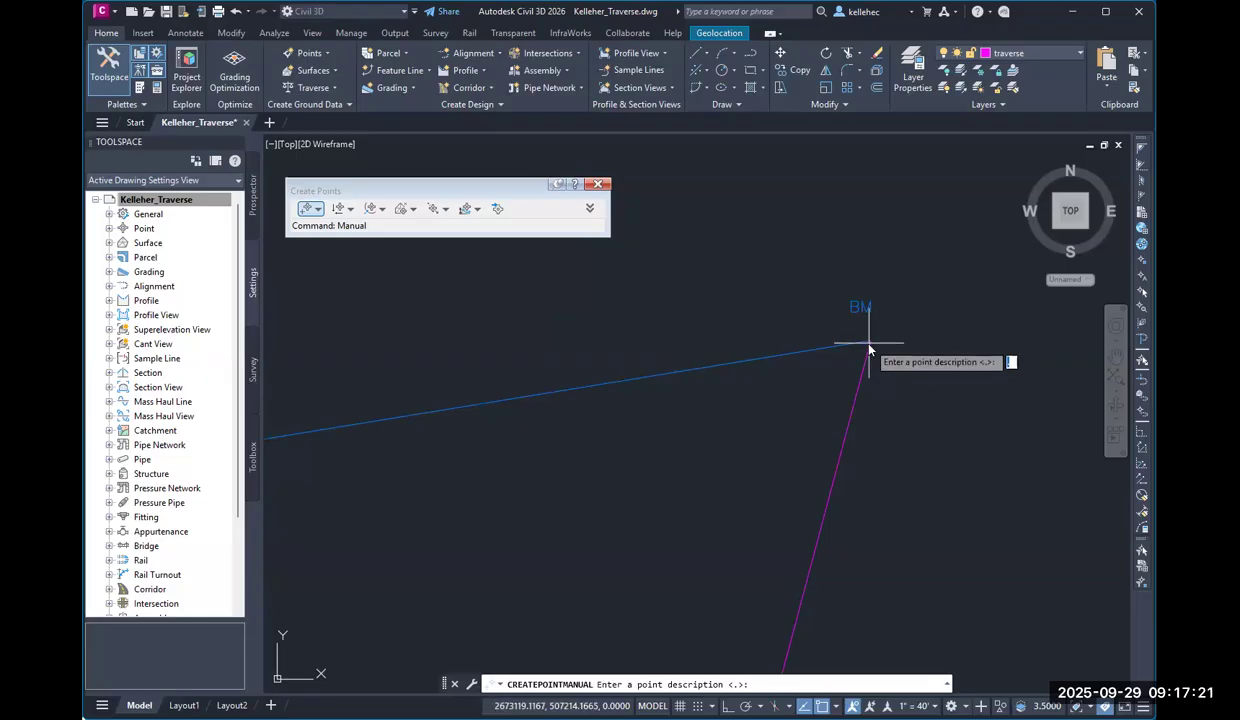
key(Return)
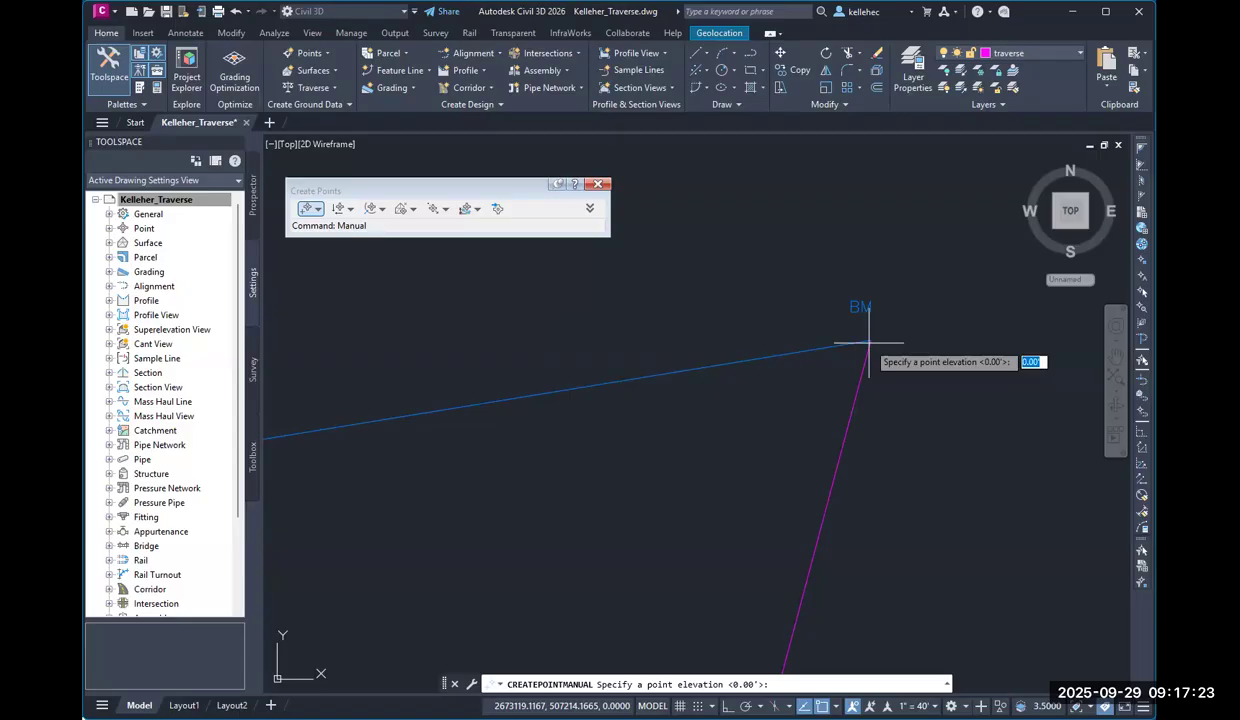
text(348.94)
key(Return)
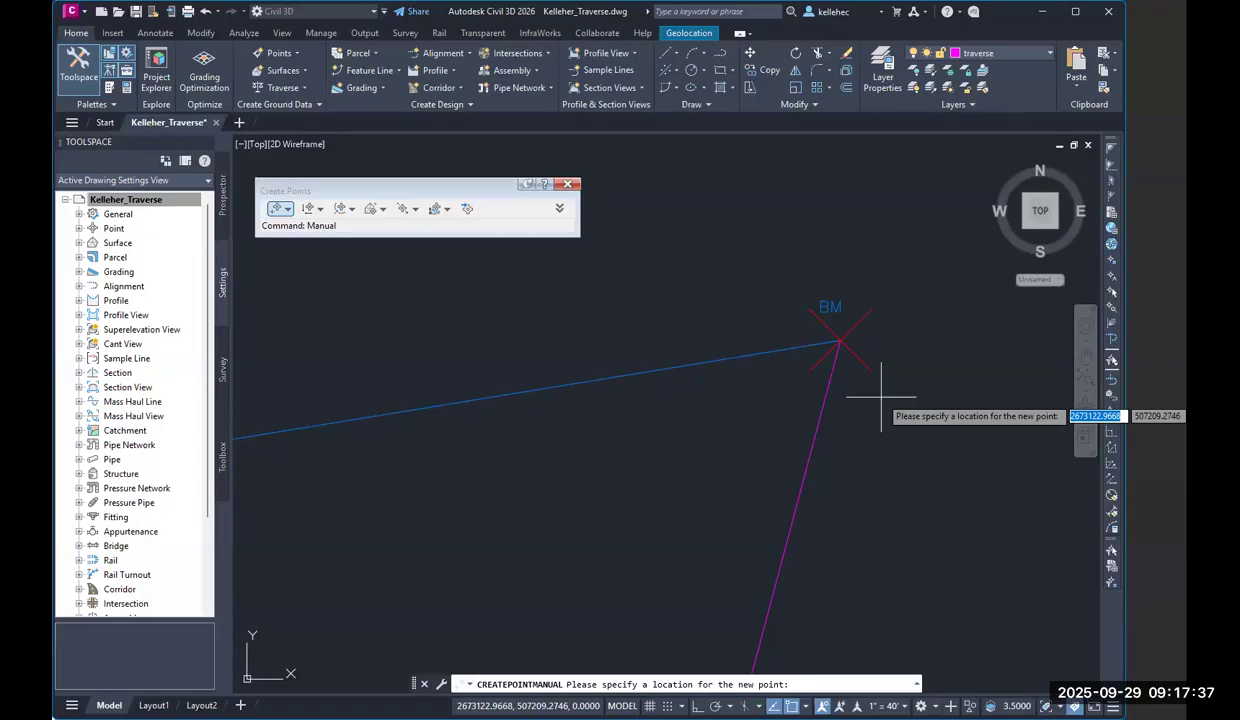
- Create a survey point at the traverse's southeast corner, south of BM, with description TP1 and elevation 350.911
scroll(860, 420, down, 3)
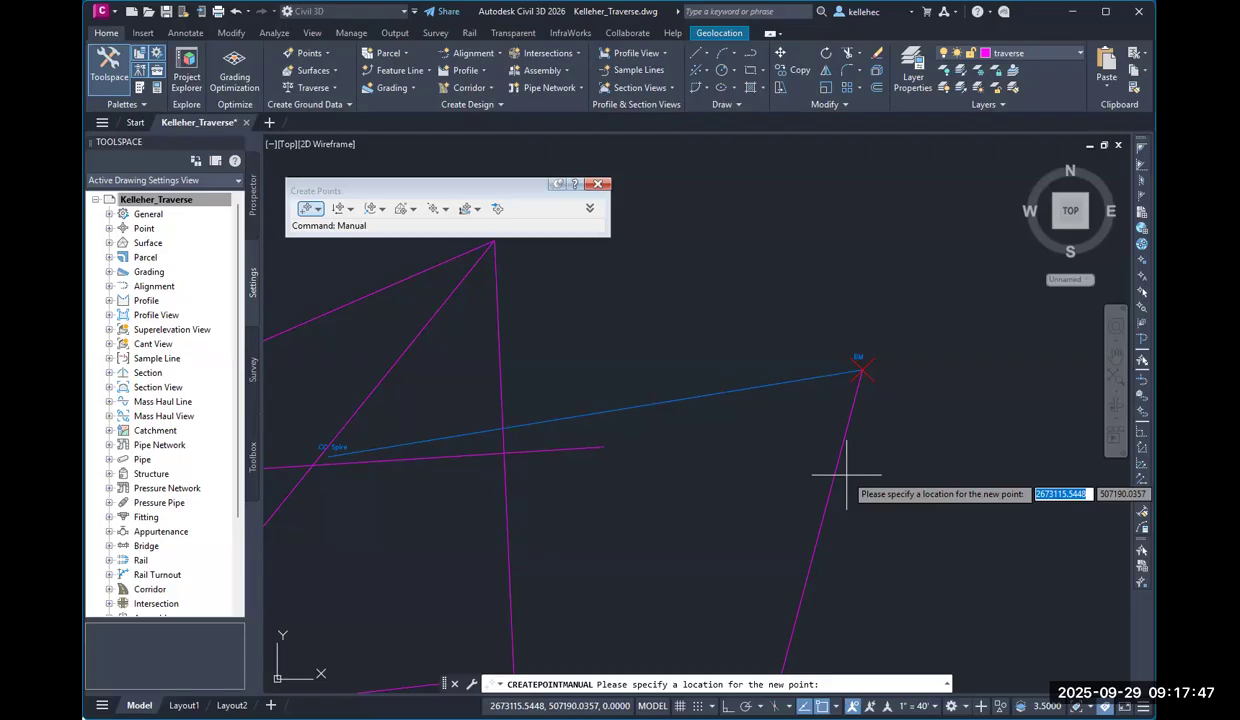
scroll(846, 475, down, 3)
scroll(800, 610, up, 5)
click(875, 496)
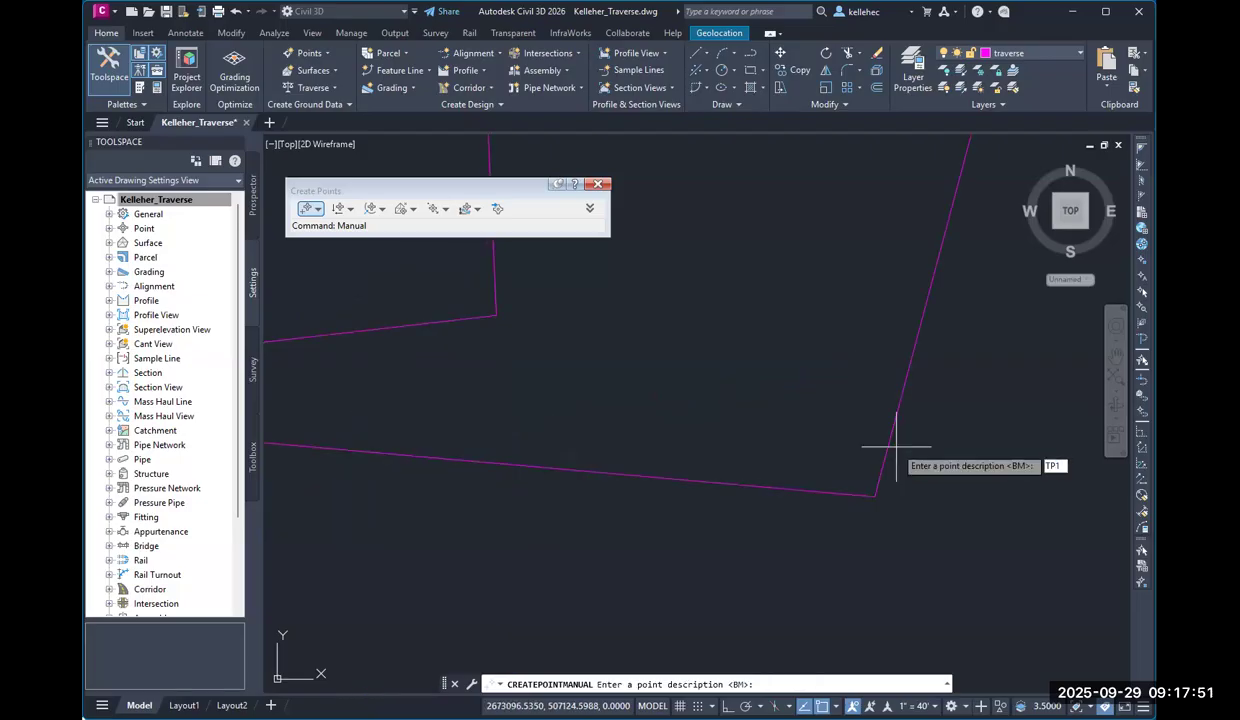
key(Return)
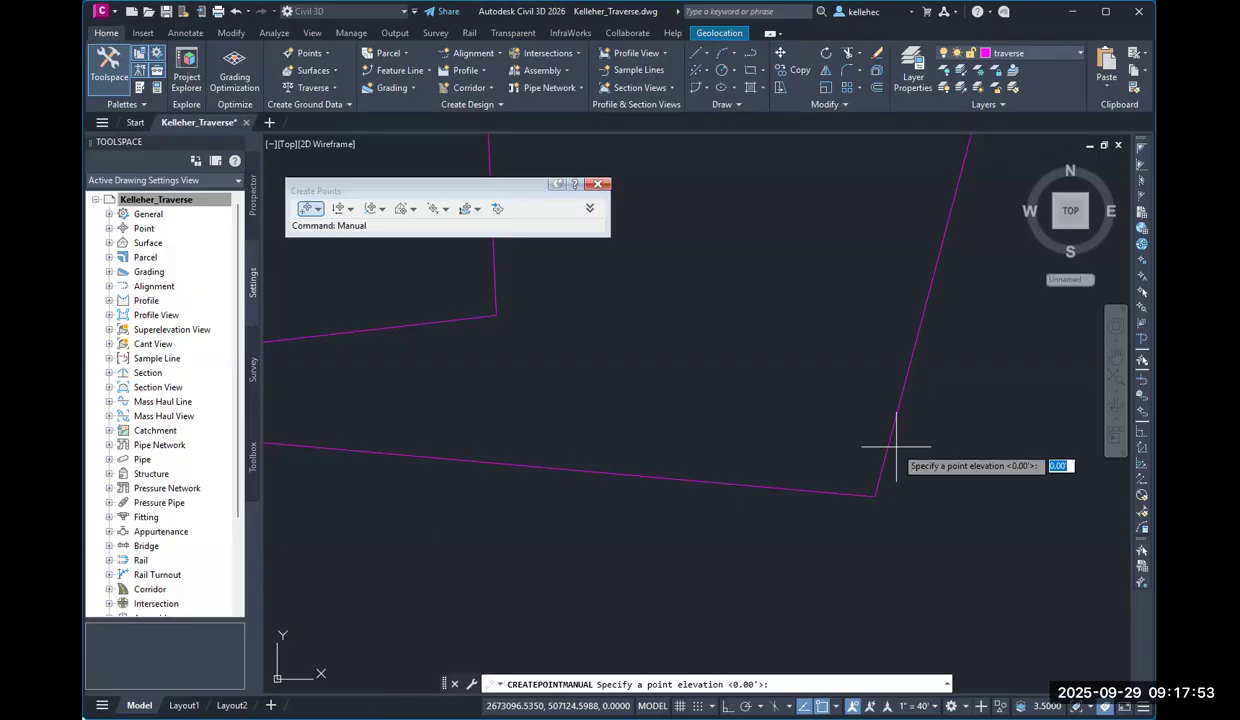
text(350.911)
key(Return)
- Create a survey point at the southwest corner, at the west end of the leg from TP1, with description TP2 and elevation 356.71
scroll(896, 447, down, 3)
scroll(473, 458, up, 3)
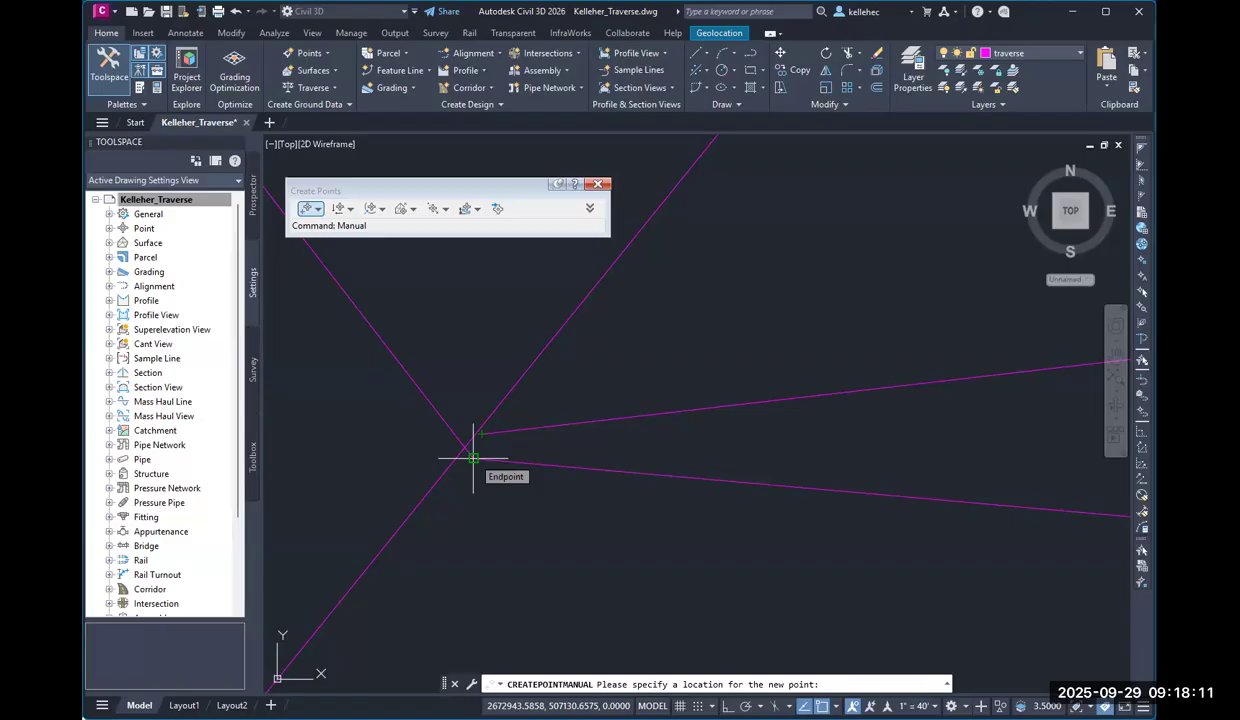
click(473, 458)
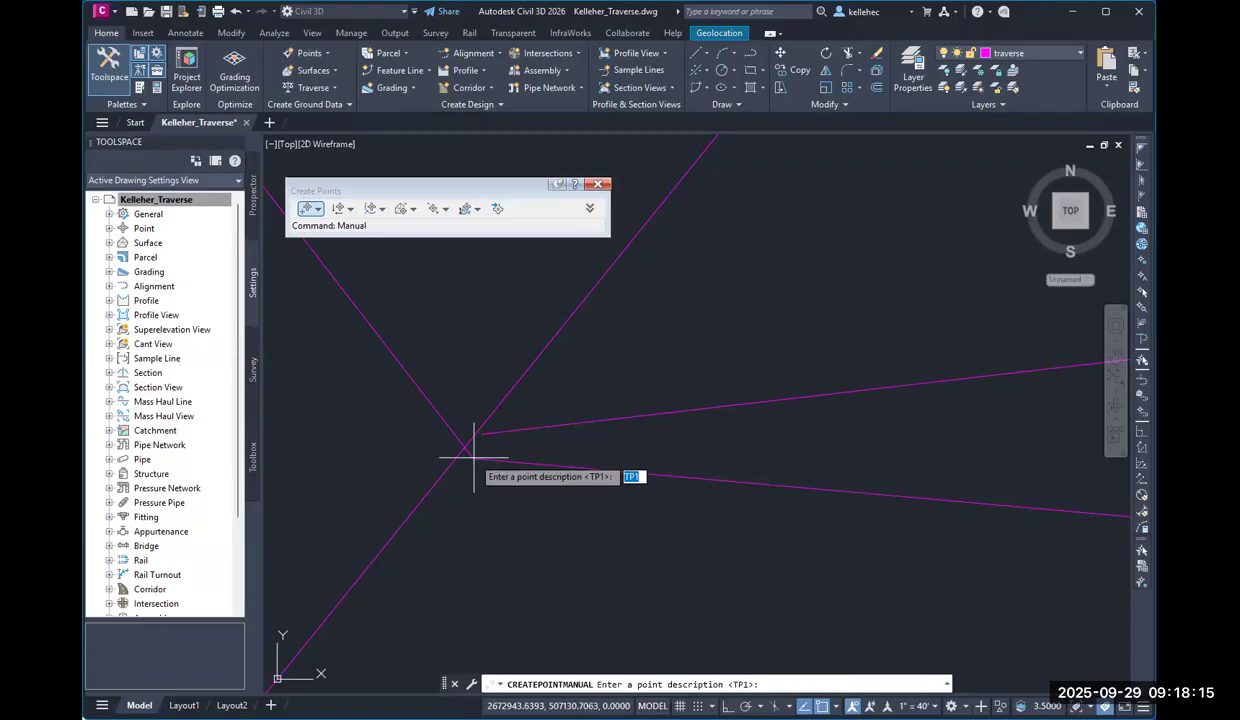
key(Return)
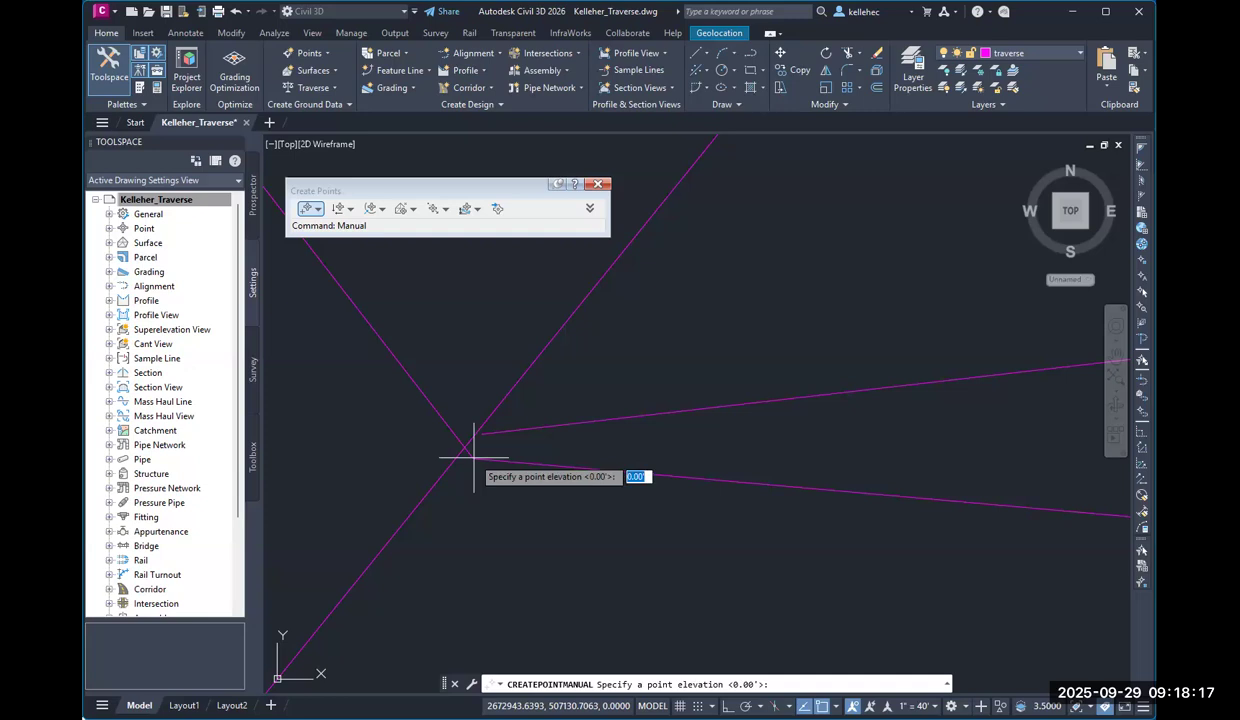
text(356.71)
key(Return)
- Create a survey point at the traverse's westernmost corner with description TP3 and elevation 358.33
scroll(474, 458, down, 4)
middle_drag(474, 458, 700, 585)
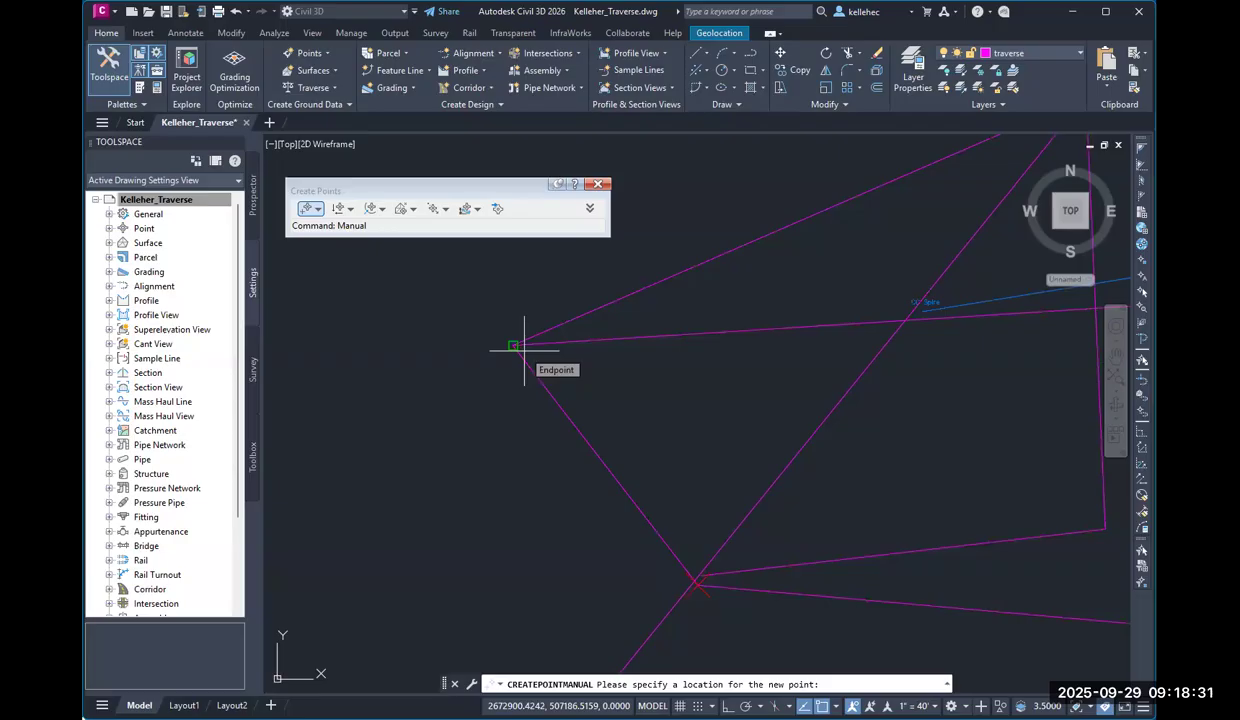
click(513, 346)
text(Tie)
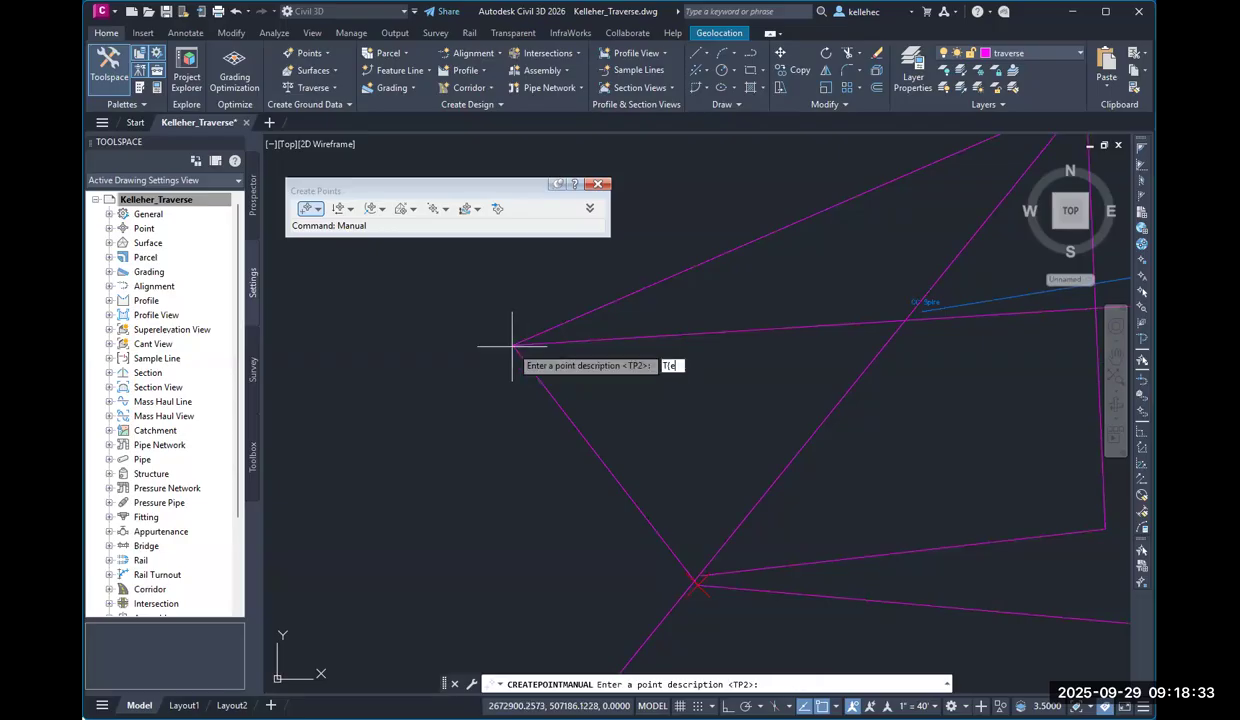
text(E)
text(P3)
key(Return)
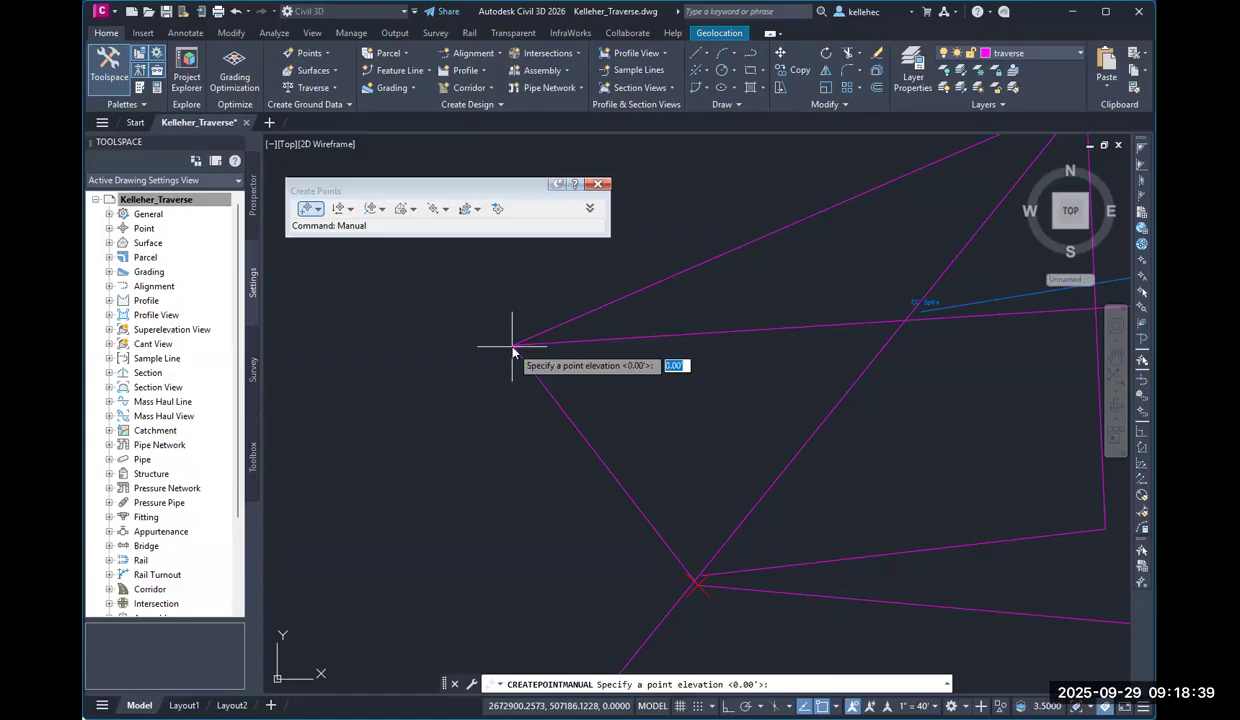
text(35)
text(8)
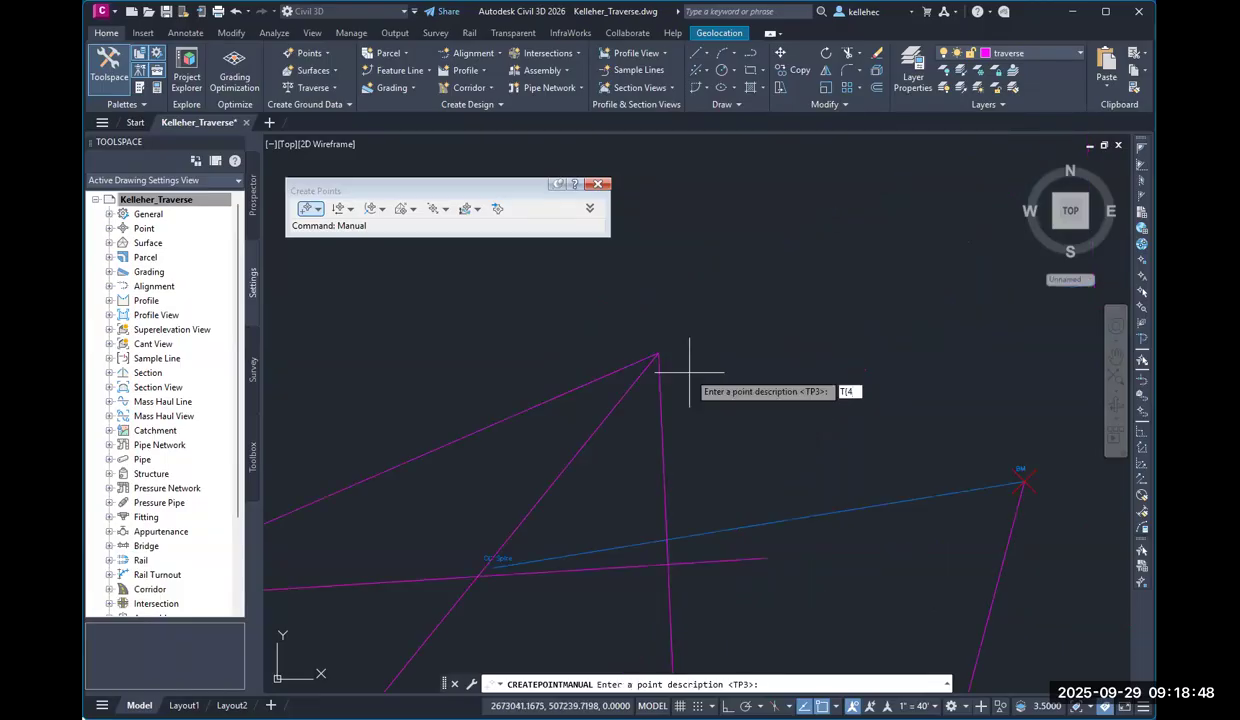
- Create a survey point at the traverse's northern corner with description TP4 and elevation 359.33
text(TP4)
key(Return)
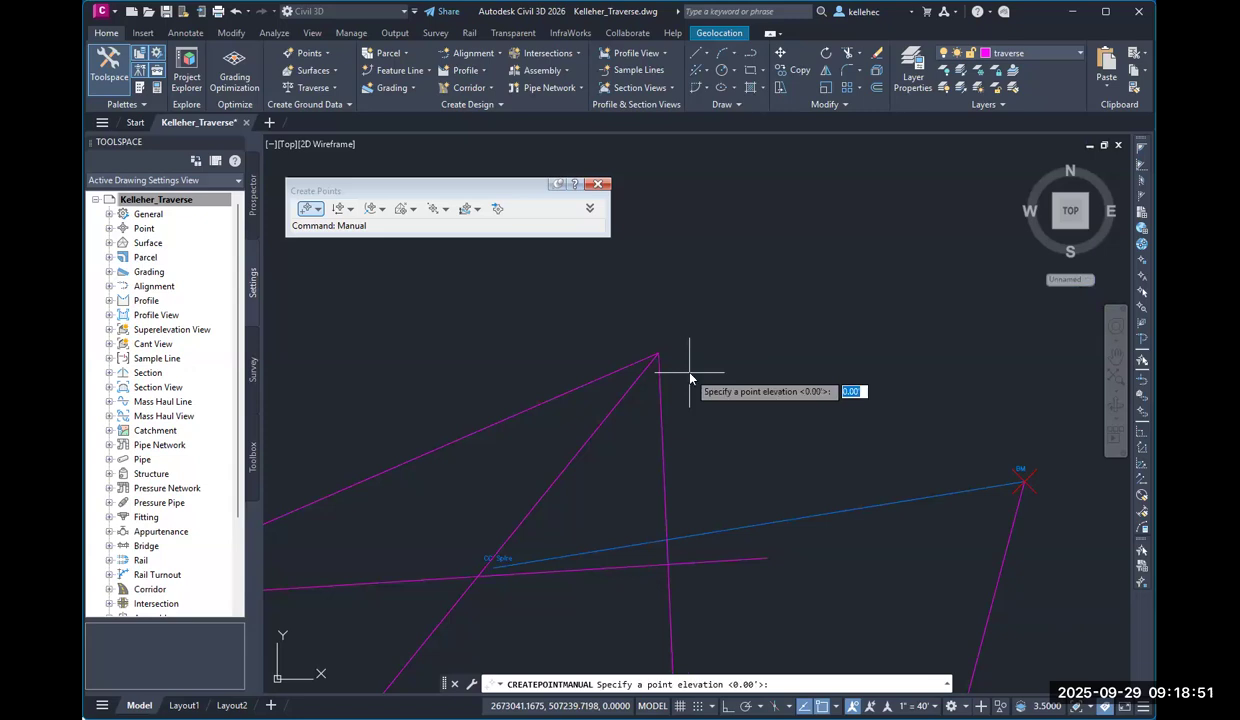
text(359.)
key(Return)
- Create a survey point at the south end of the leg running down from TP4, with description TP5 and elevation 349.607
text(TP5)
key(Return)
text(349.607)
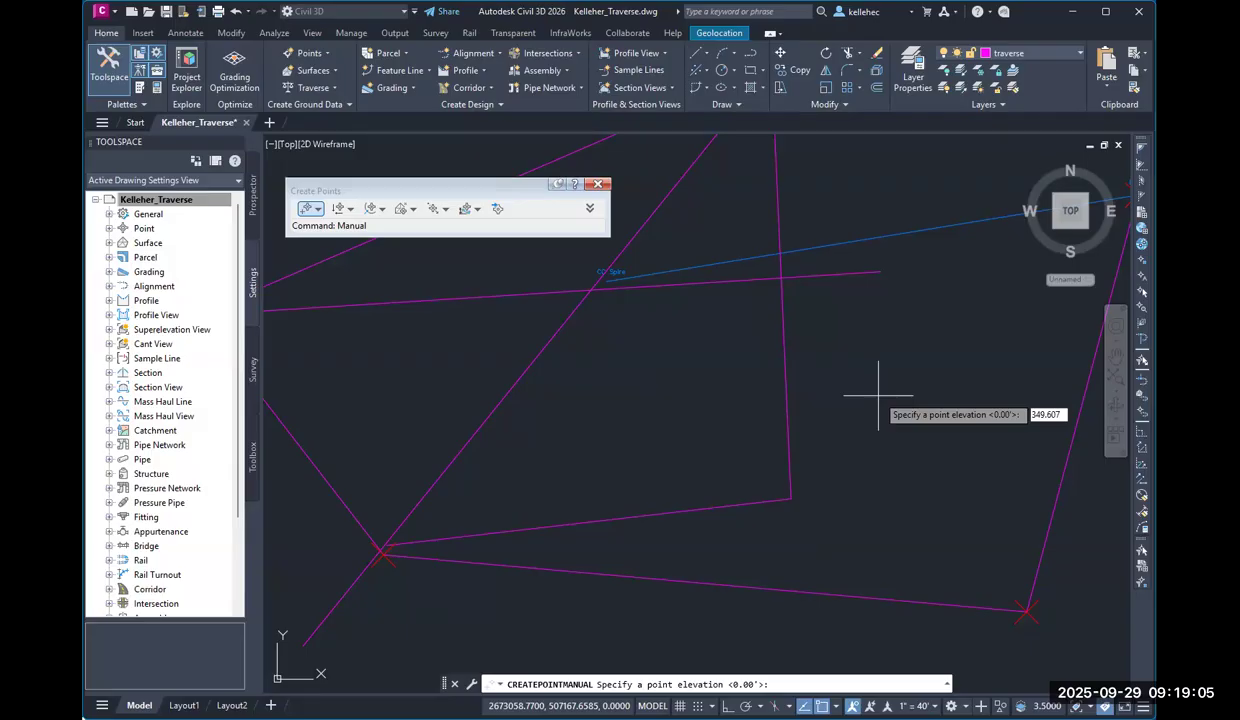
key(Return)
middle_drag(839, 410, 895, 432)
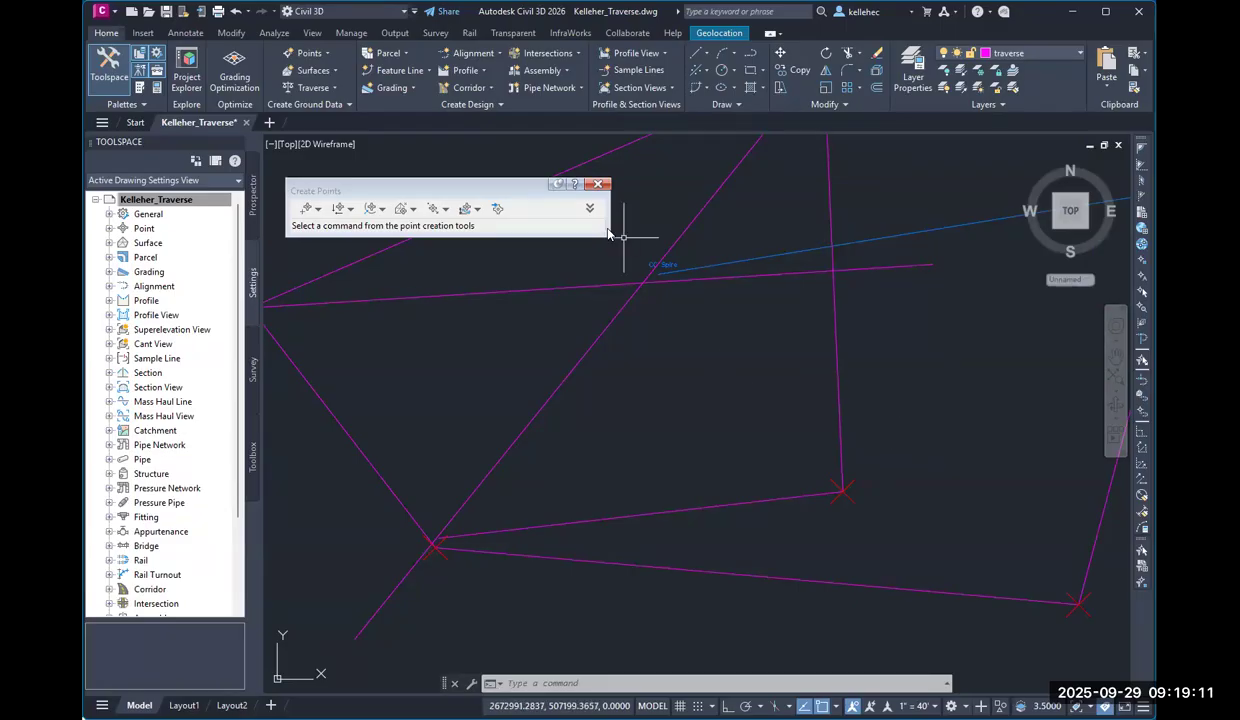
- Close the point creation tools and save the drawing
scroll(800, 435, down, 3)
scroll(795, 440, down, 3)
scroll(795, 440, up, 3)
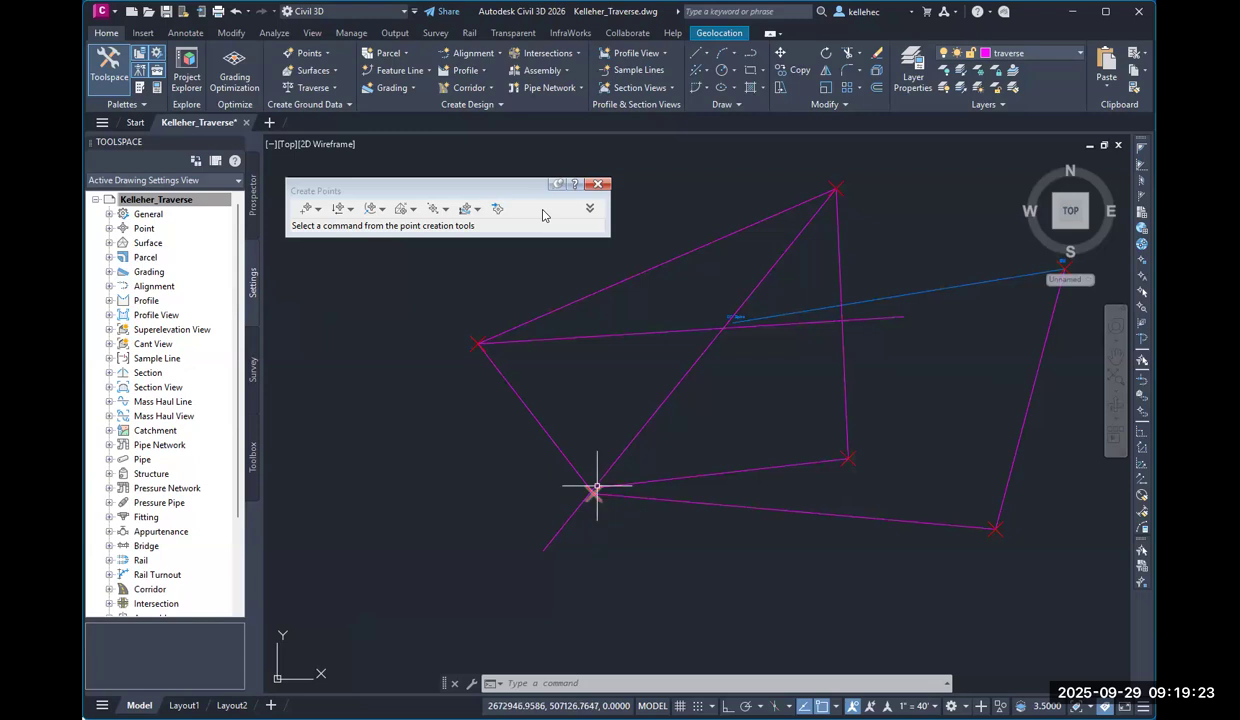
click(598, 184)
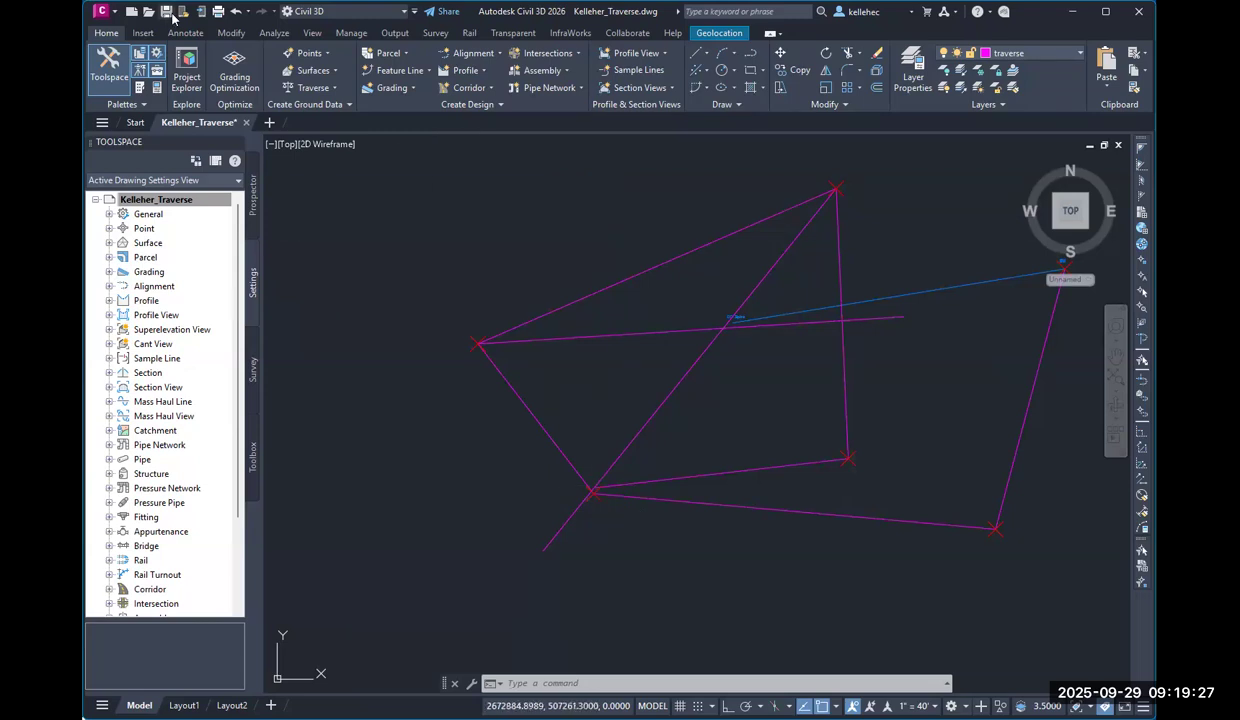
click(168, 13)
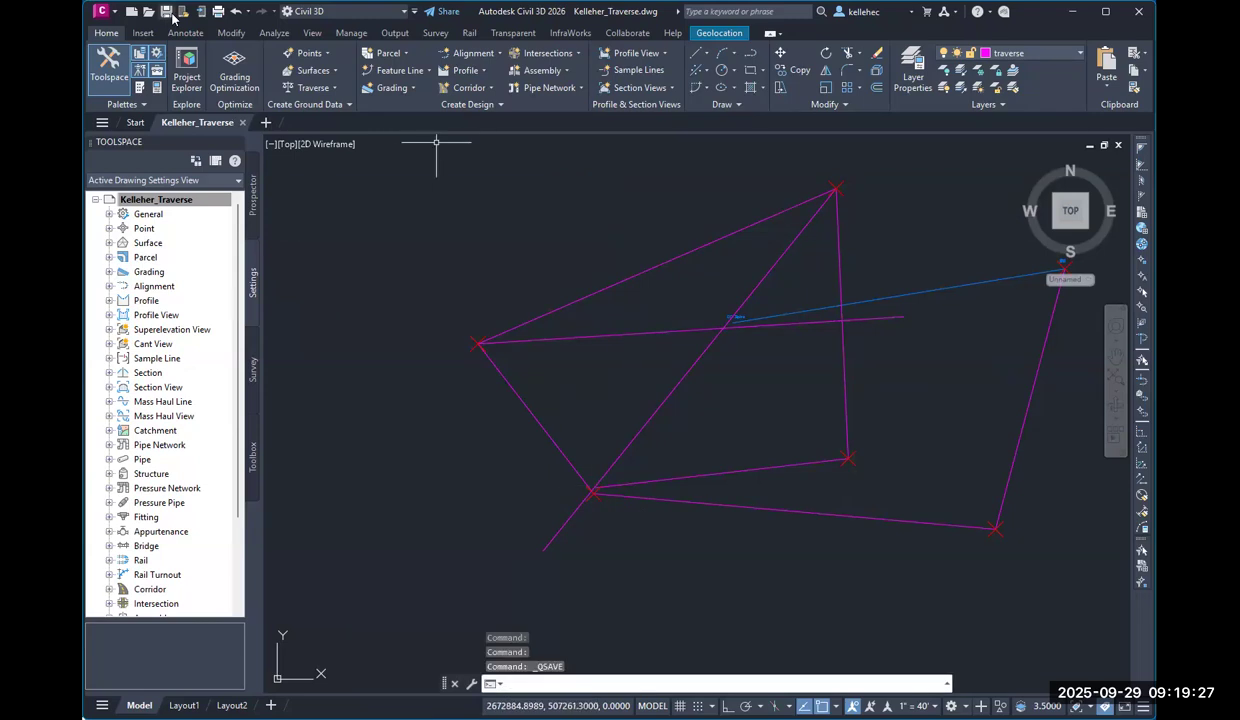
- List the drawing's points in Prospector, enlarging the point table and its columns to examine the full eastings, northings and elevations
click(253, 192)
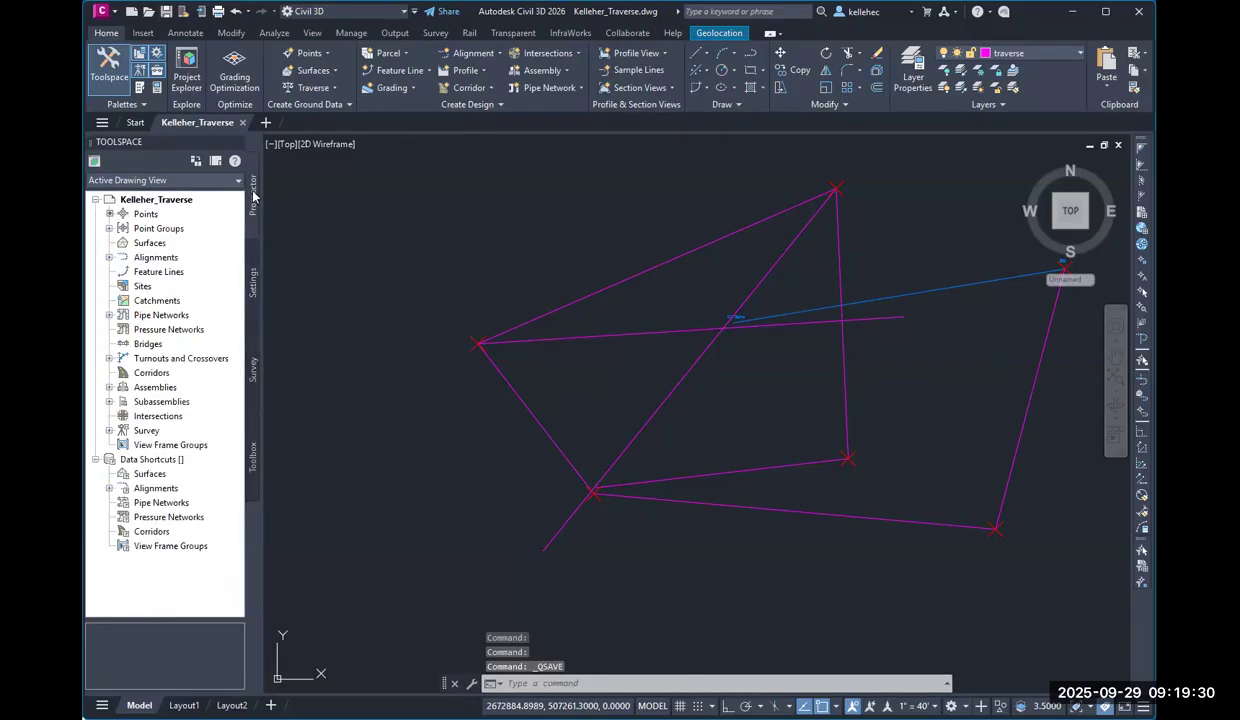
click(146, 215)
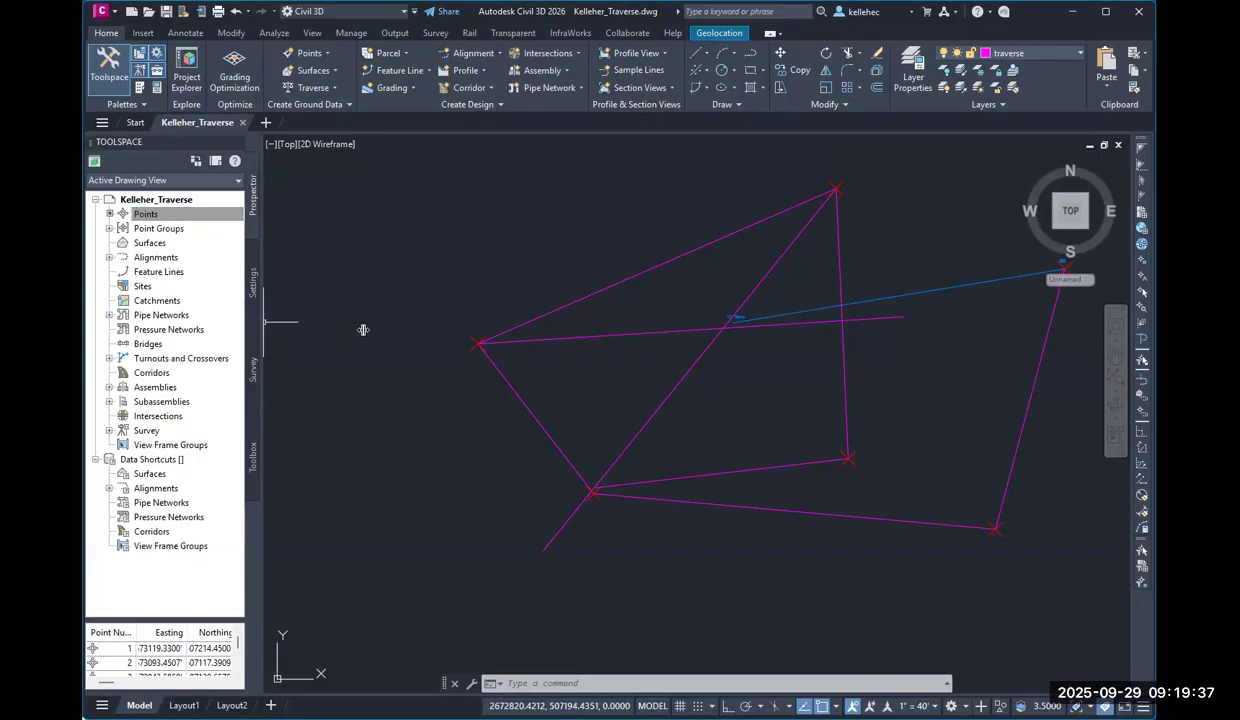
drag(262, 325, 363, 330)
drag(292, 619, 292, 511)
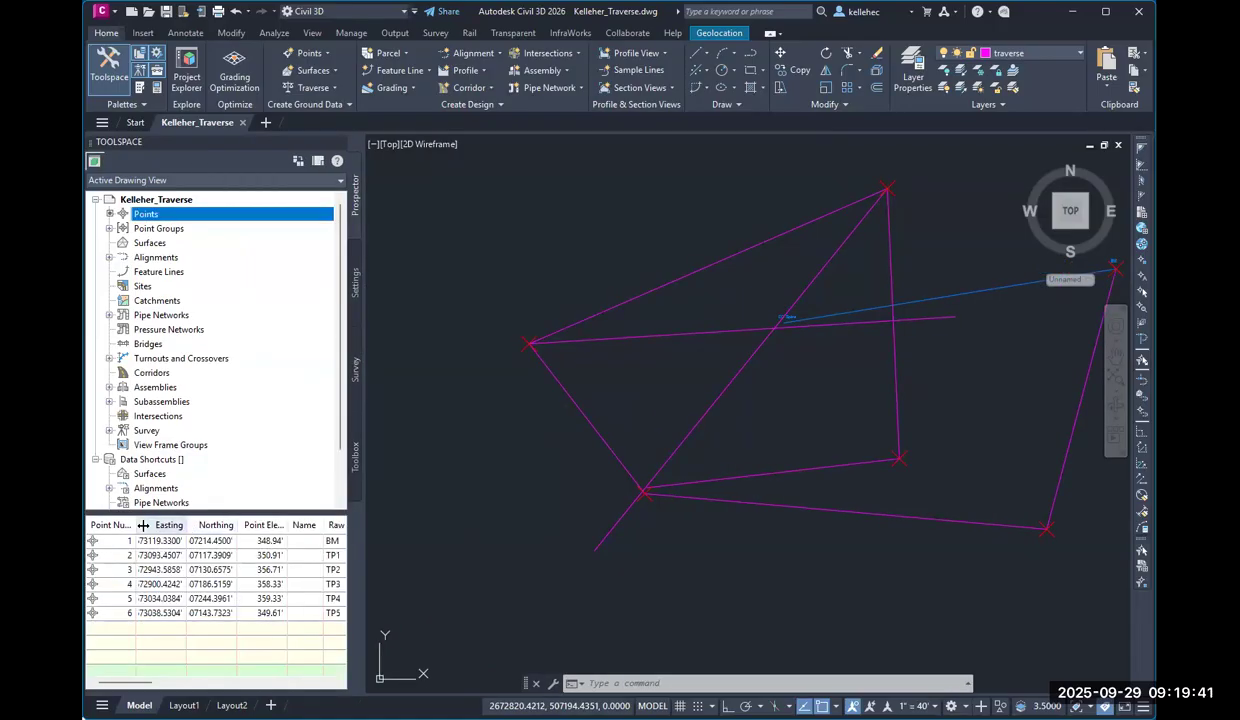
drag(140, 525, 252, 525)
click(231, 540)
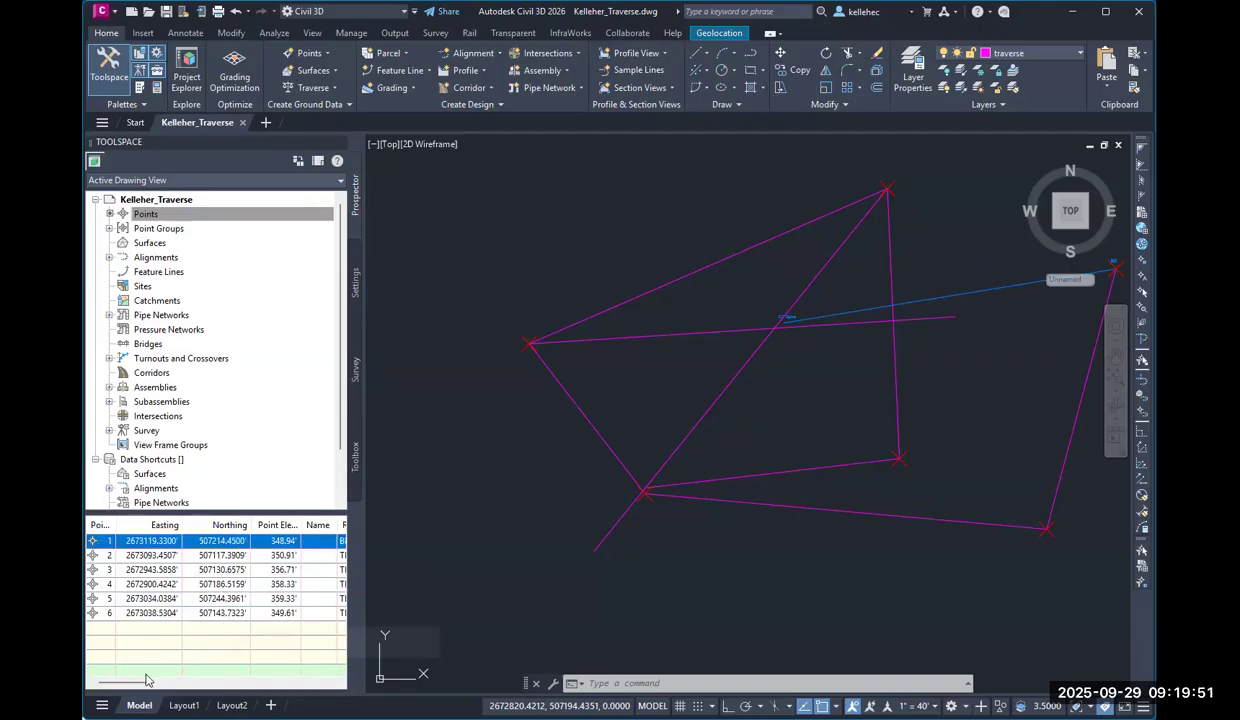
mouse_move(141, 686)
mouse_down()
mouse_move(156, 683)
mouse_move(137, 679)
mouse_up()
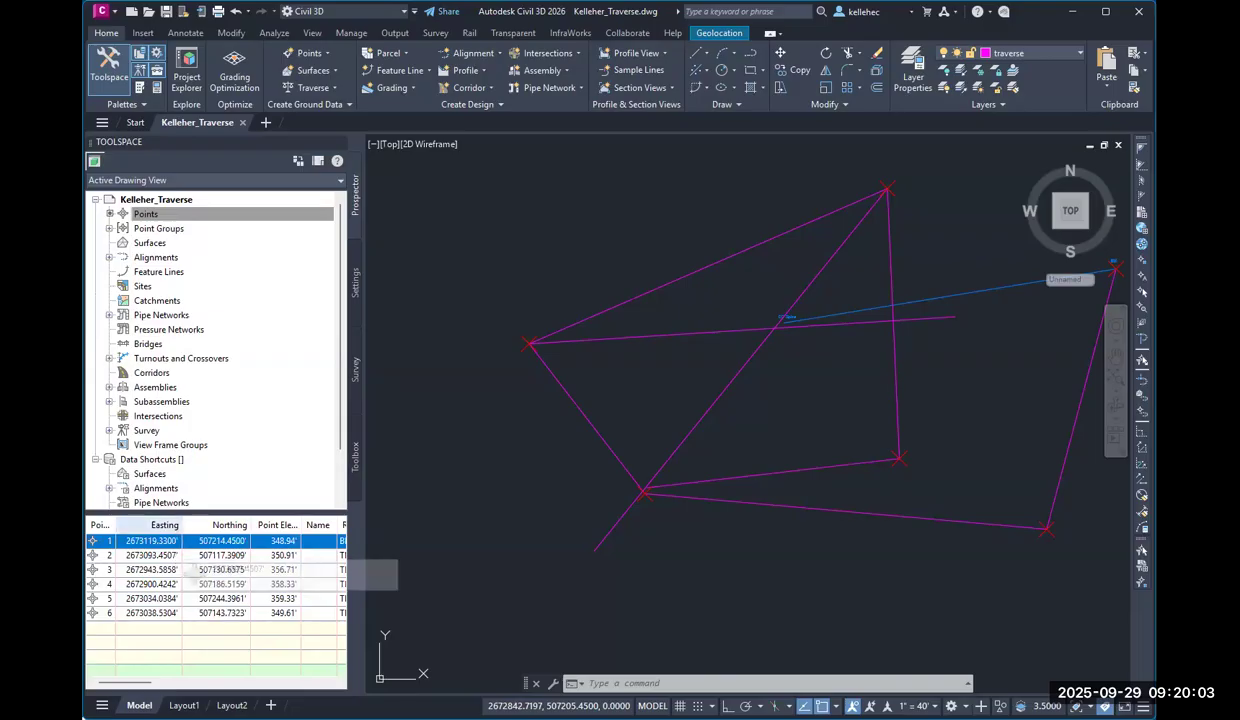
- Save the drawing with the whole traverse in view
middle_drag(841, 317, 749, 323)
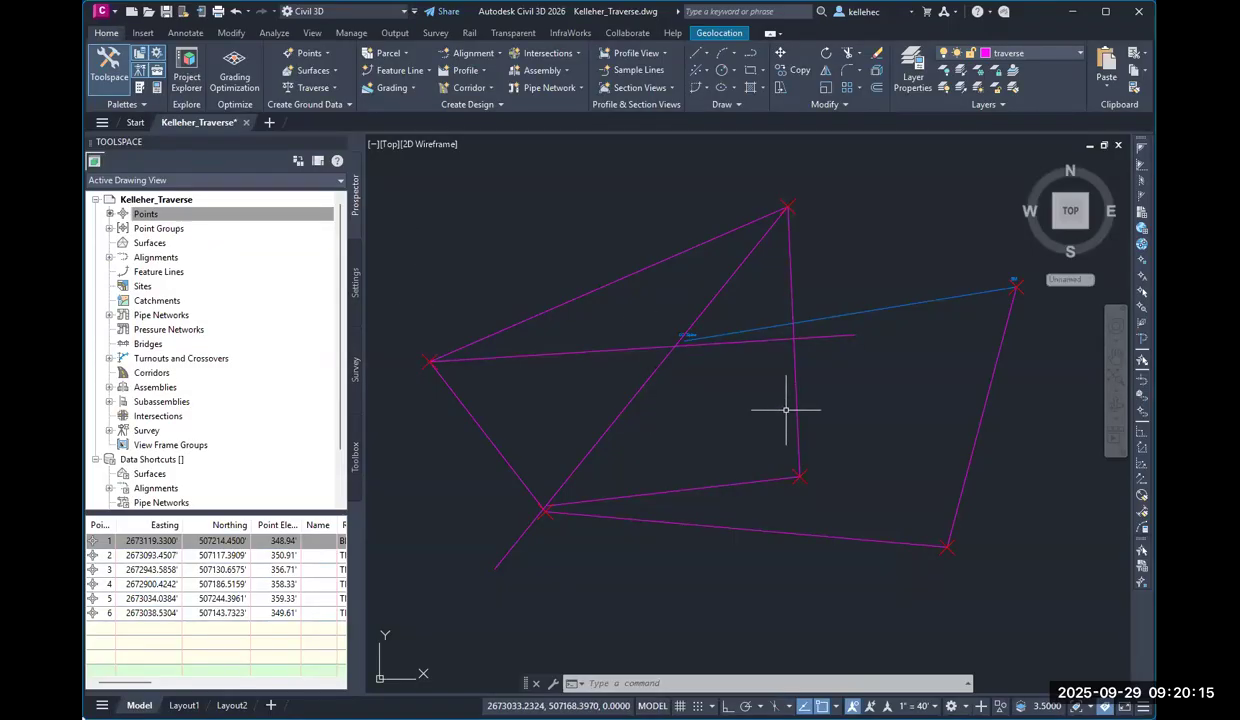
middle_drag(941, 389, 931, 388)
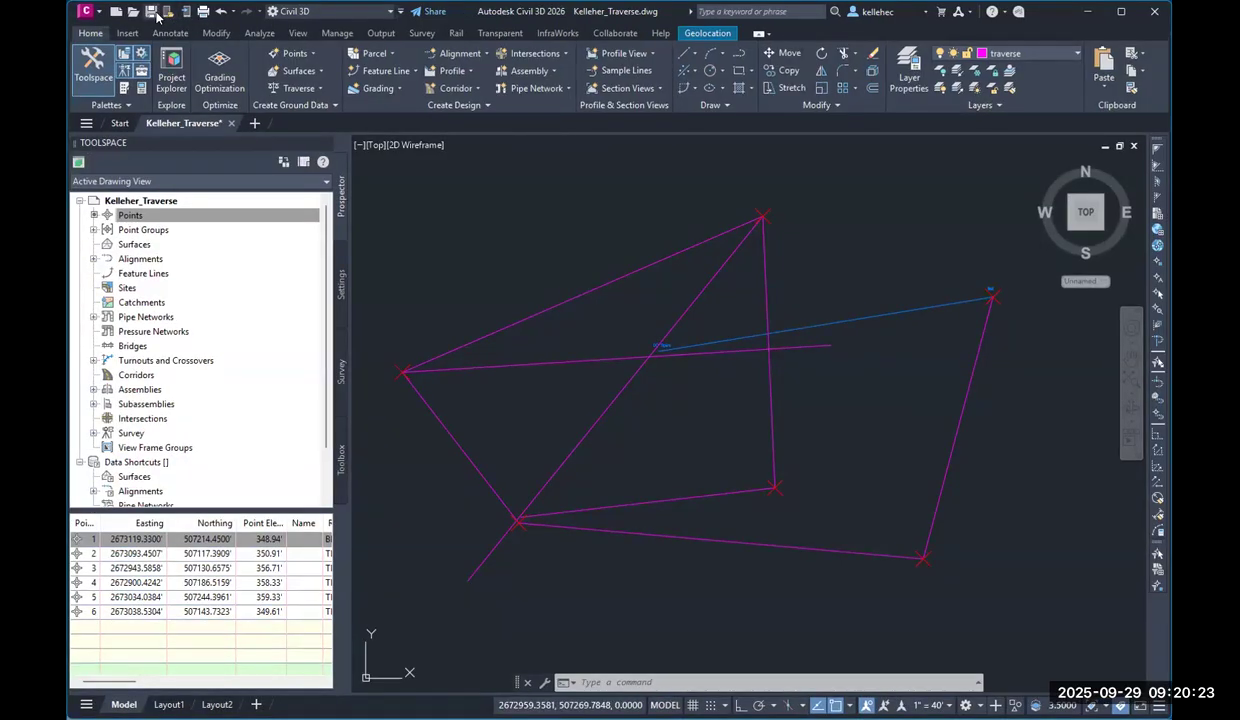
click(152, 12)
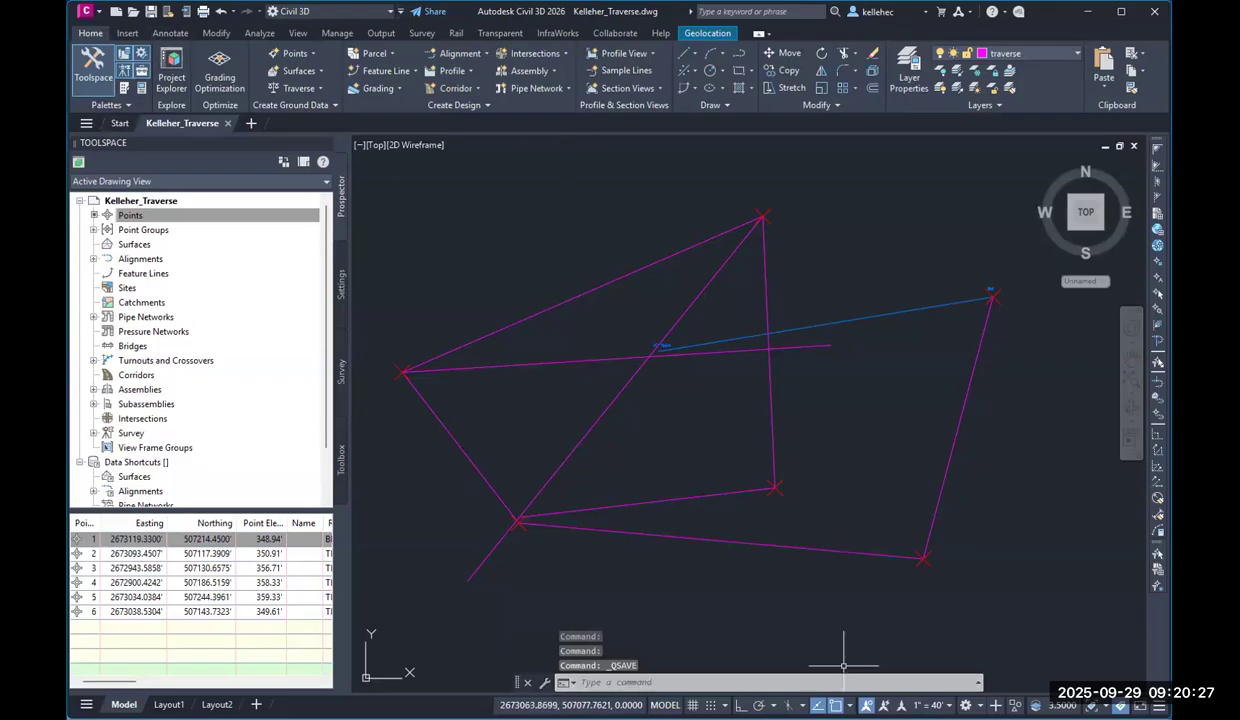
- Set up a plot of the model with AutoCAD PDF (High Quality Print).pc3 on ANSI A (8.50 x 11.00 Inches) paper
click(202, 13)
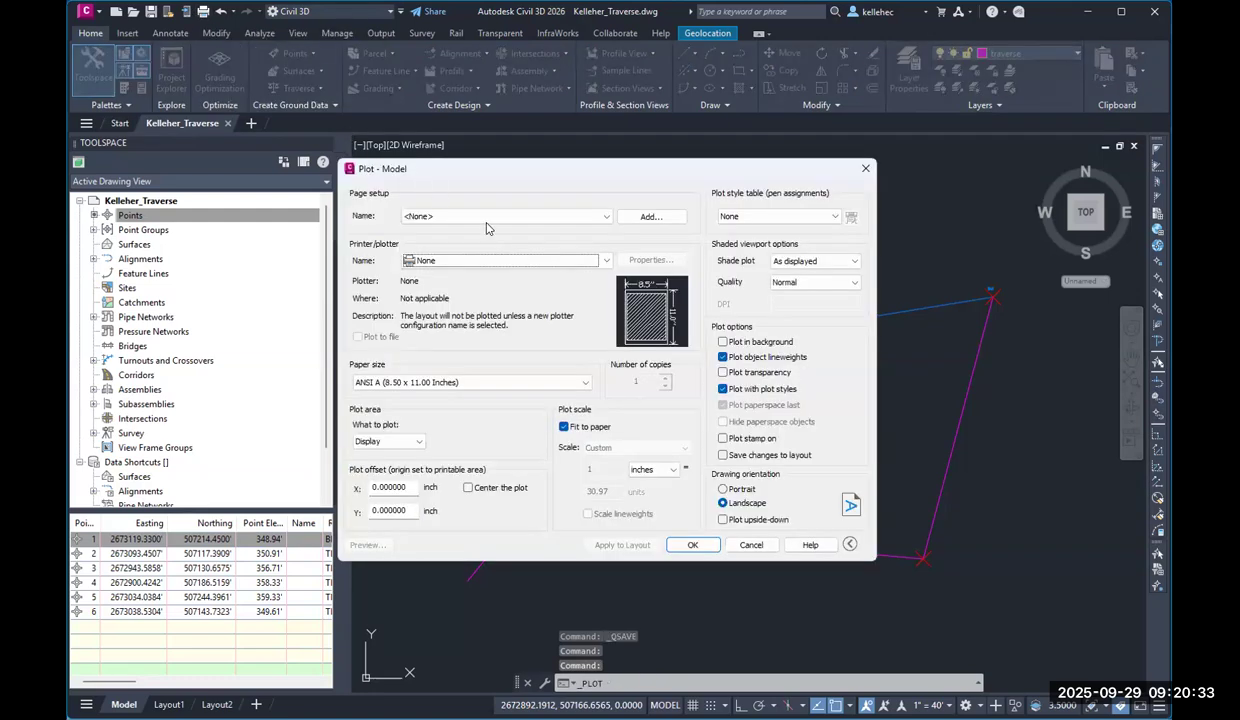
click(484, 261)
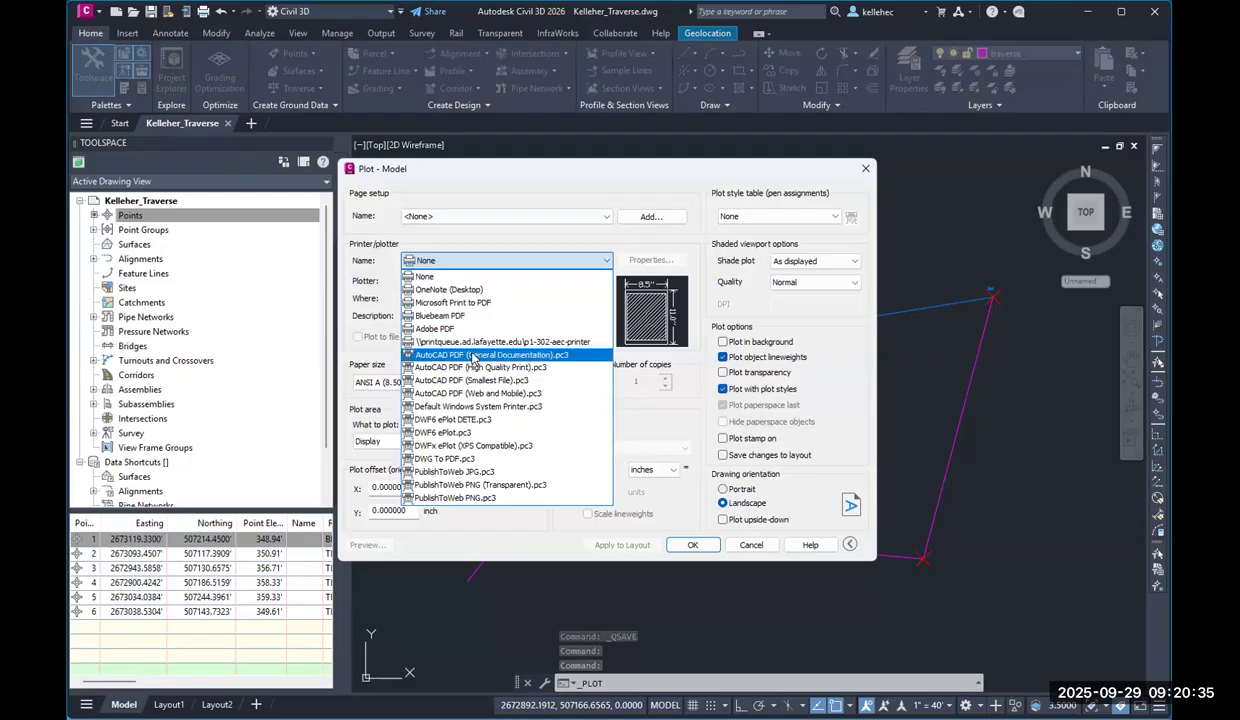
click(474, 368)
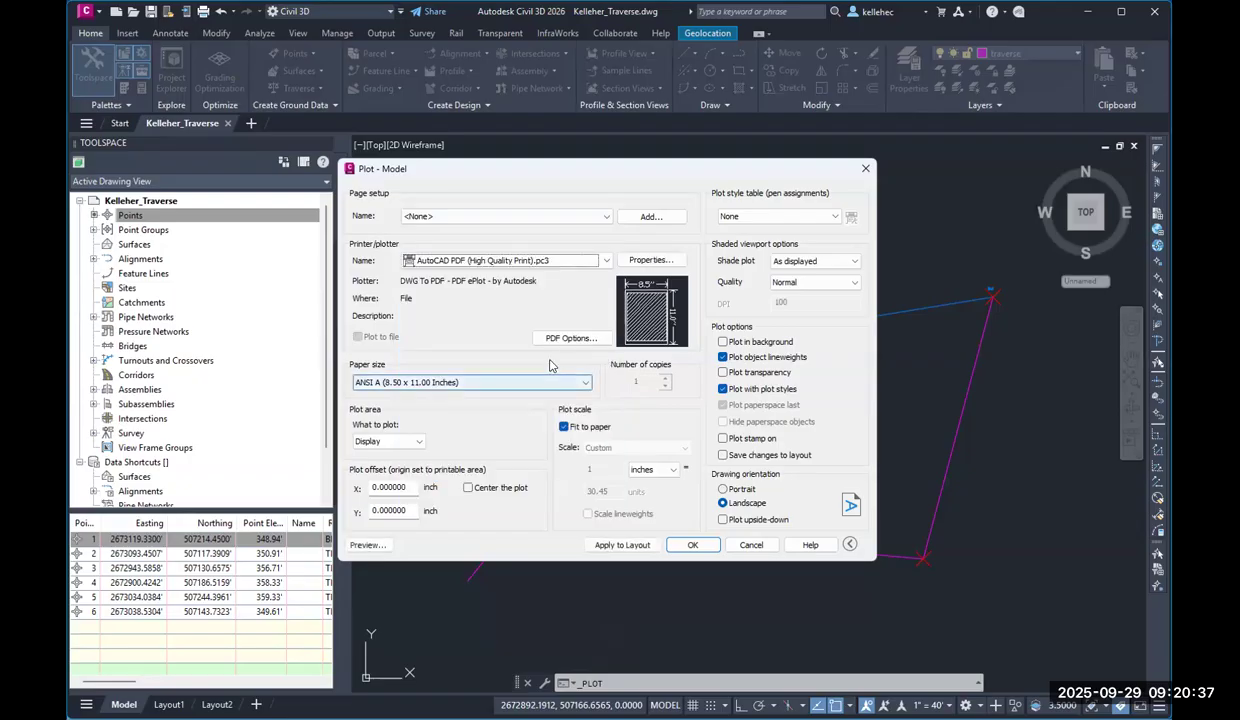
click(520, 382)
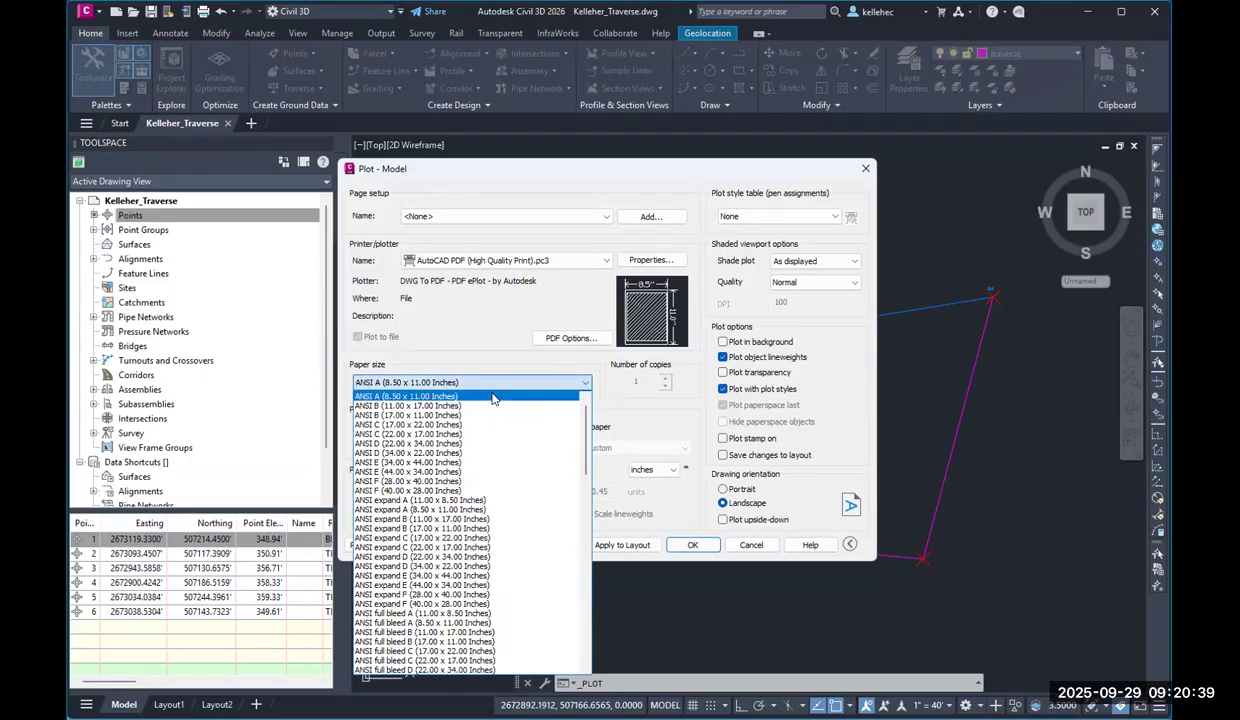
click(492, 398)
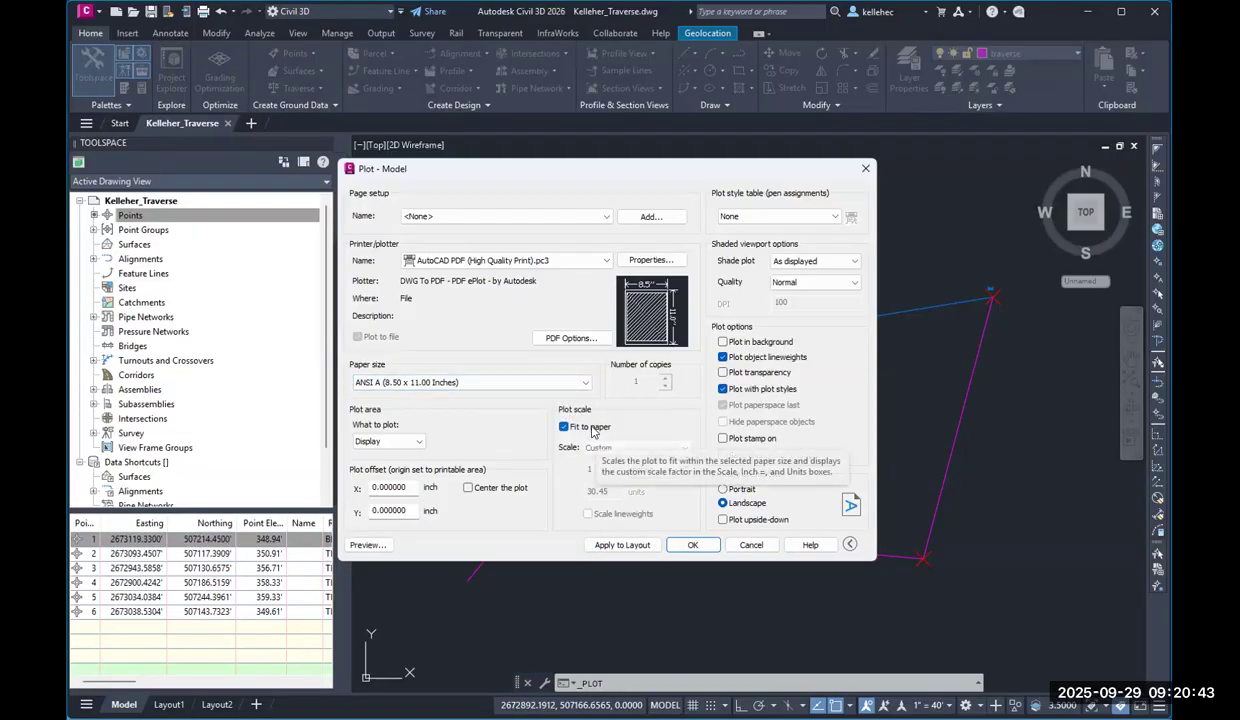
- Set the plot area to Extents, center the plot, and preview it
click(395, 442)
click(405, 466)
click(492, 487)
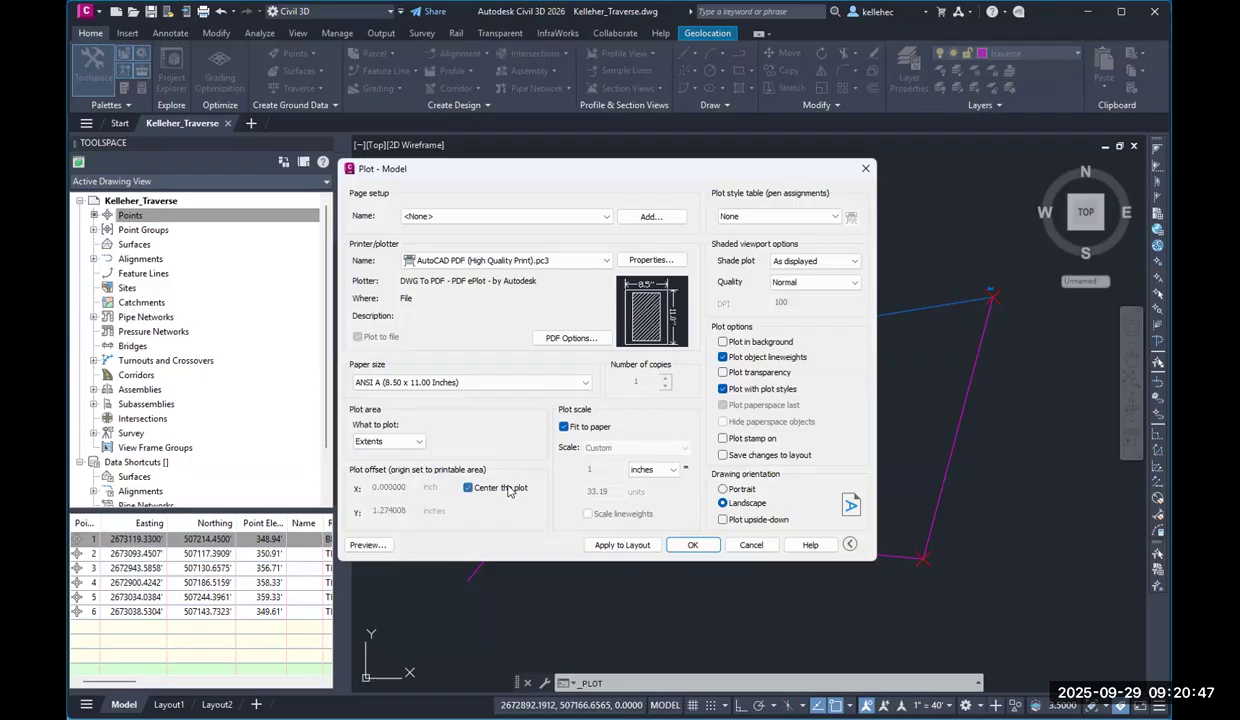
click(366, 545)
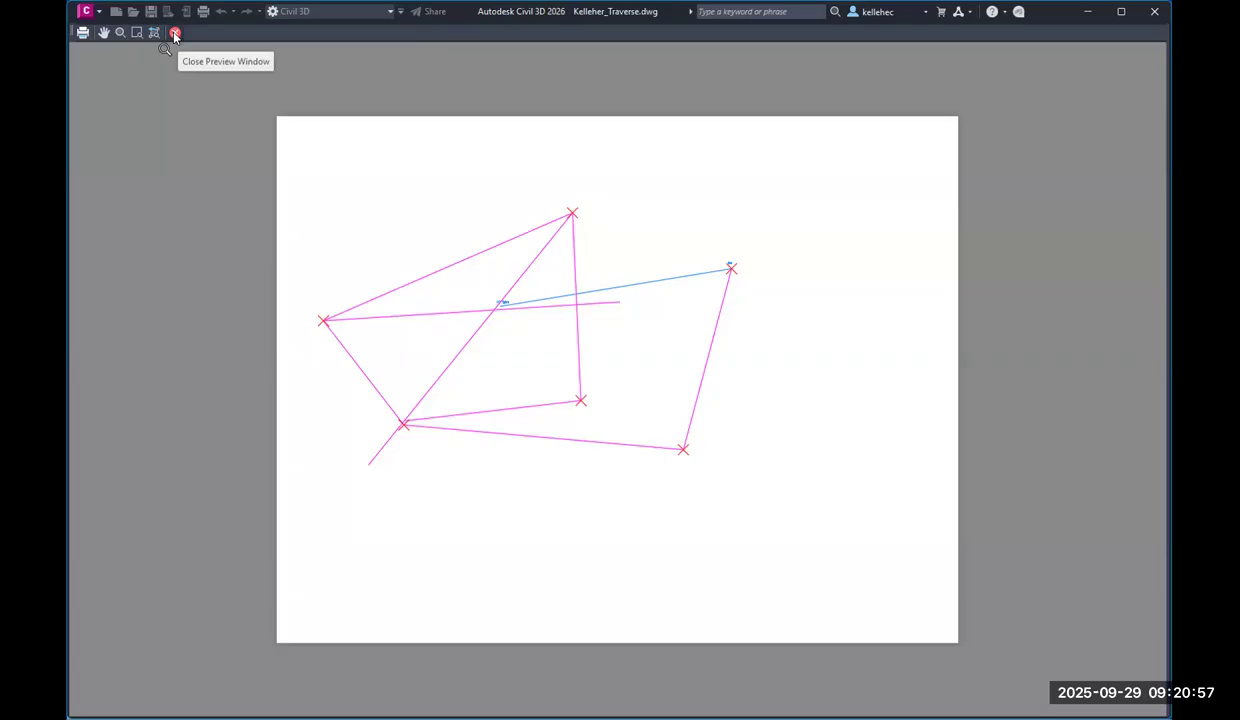
- Plot from the preview, choosing the Project1 folder on the desktop as the PDF's location
click(83, 34)
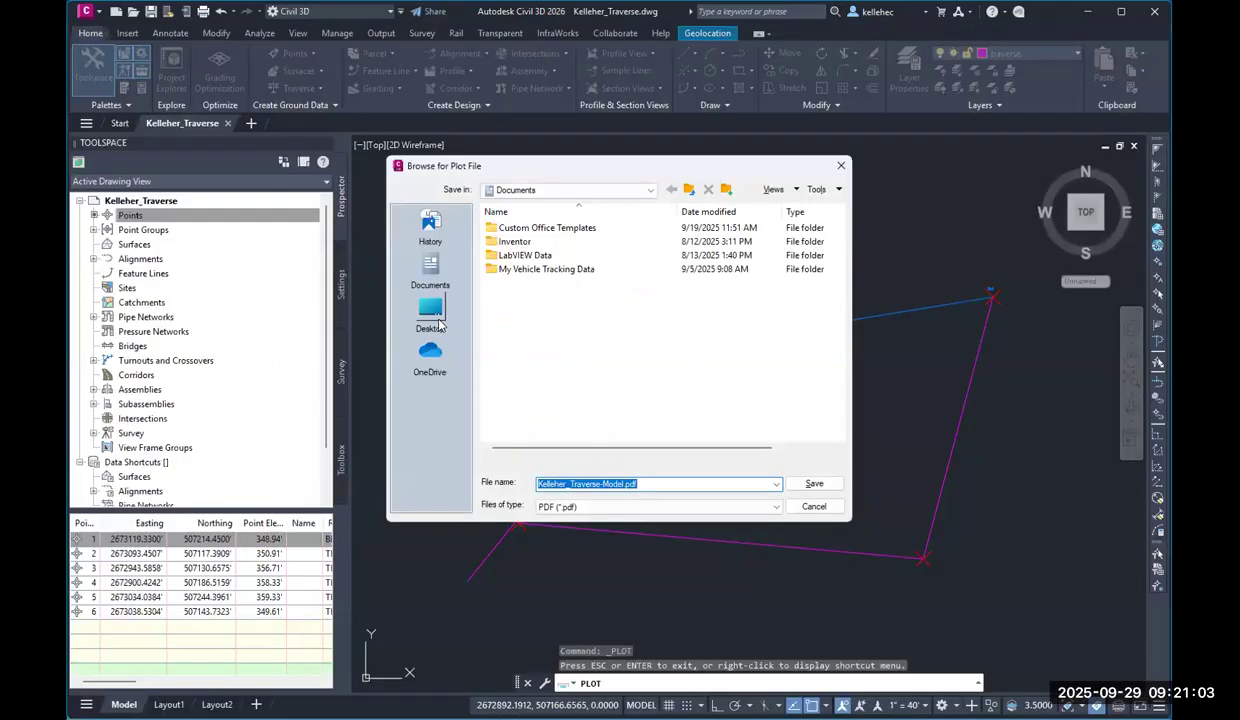
click(430, 310)
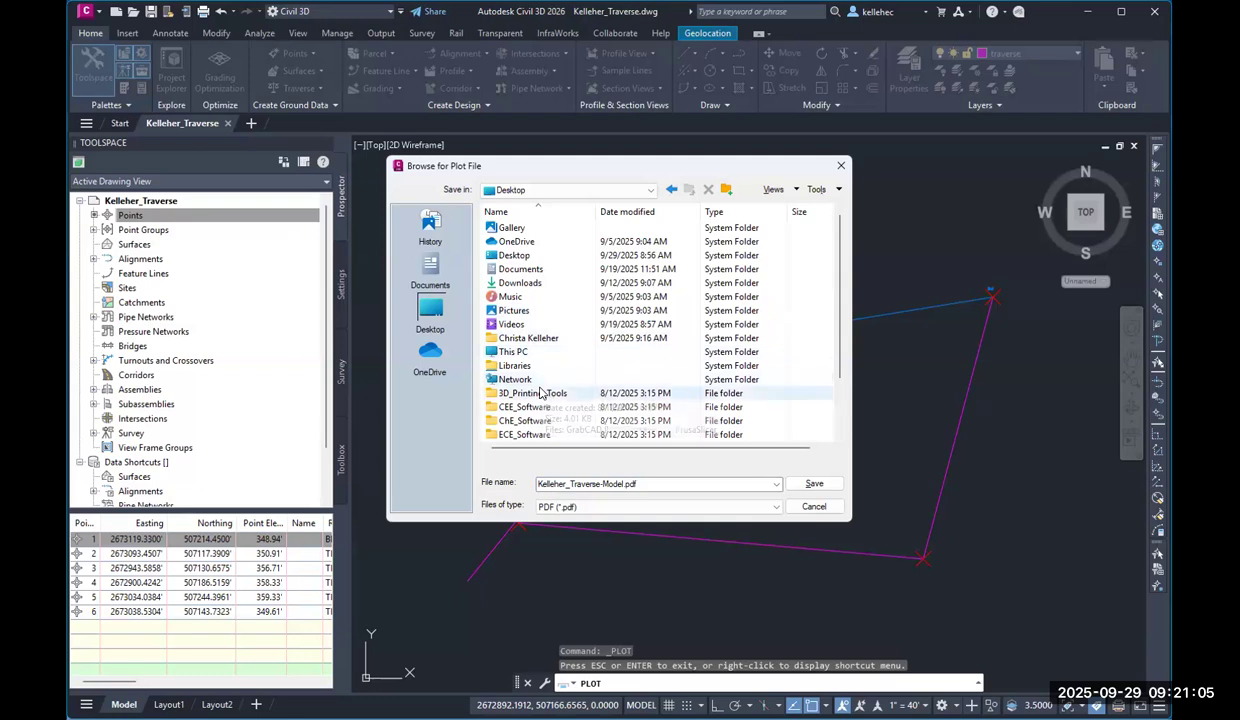
scroll(535, 343, down, 2)
scroll(535, 343, down, 1)
double_click(512, 434)
- Save the PDF without the -Model suffix in its file name, and save the drawing
click(608, 483)
click(648, 485)
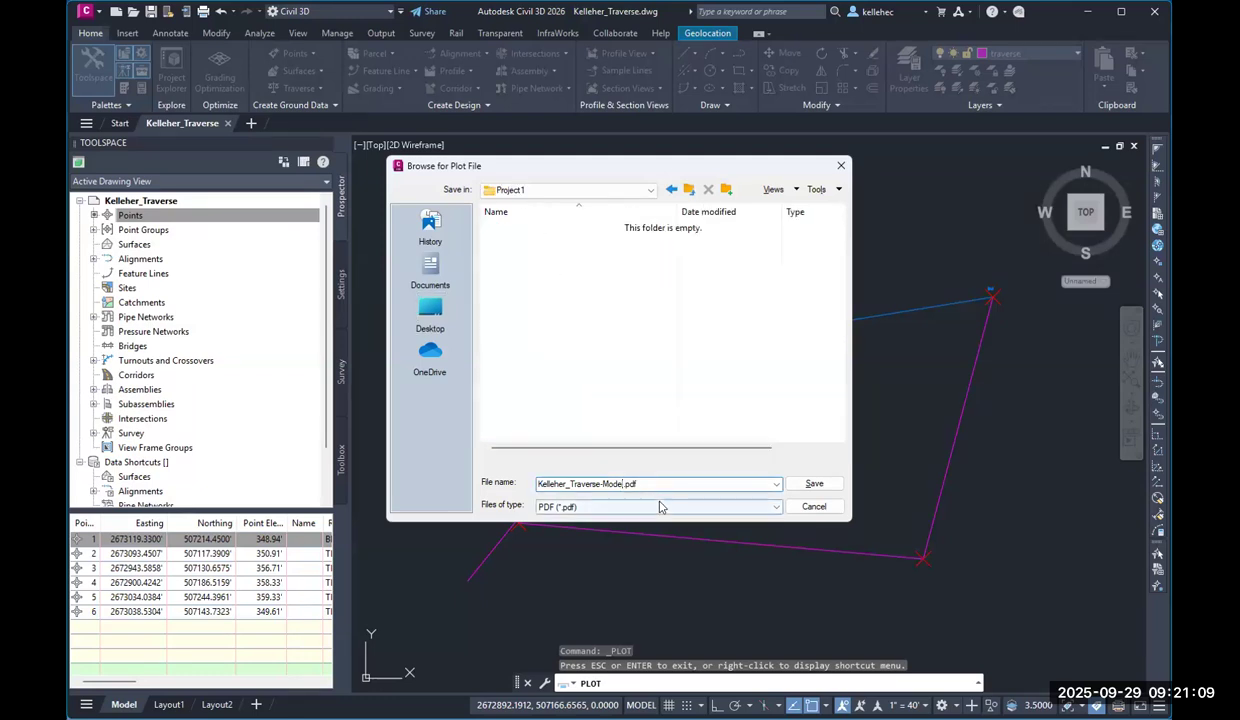
key(BackSpace)
key(BackSpace)
key(BackSpace)
key(BackSpace)
key(BackSpace)
key(BackSpace)
text(_)
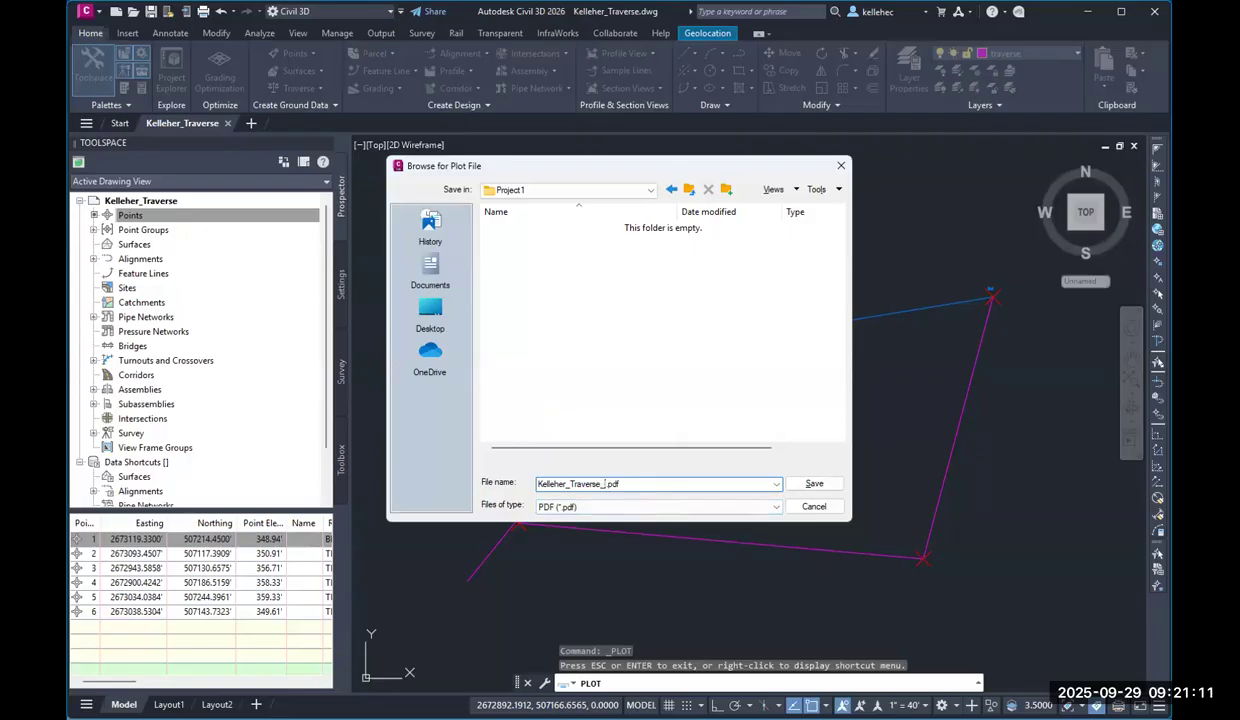
key(BackSpace)
click(810, 484)
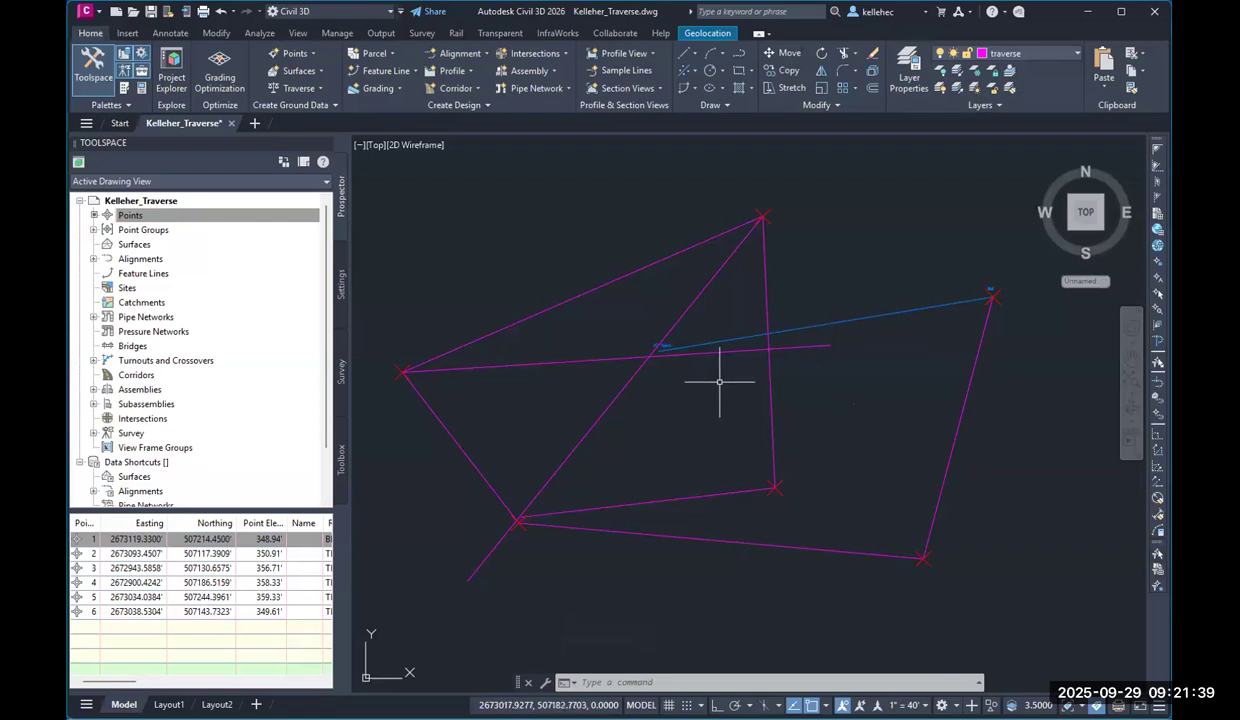
click(151, 12)
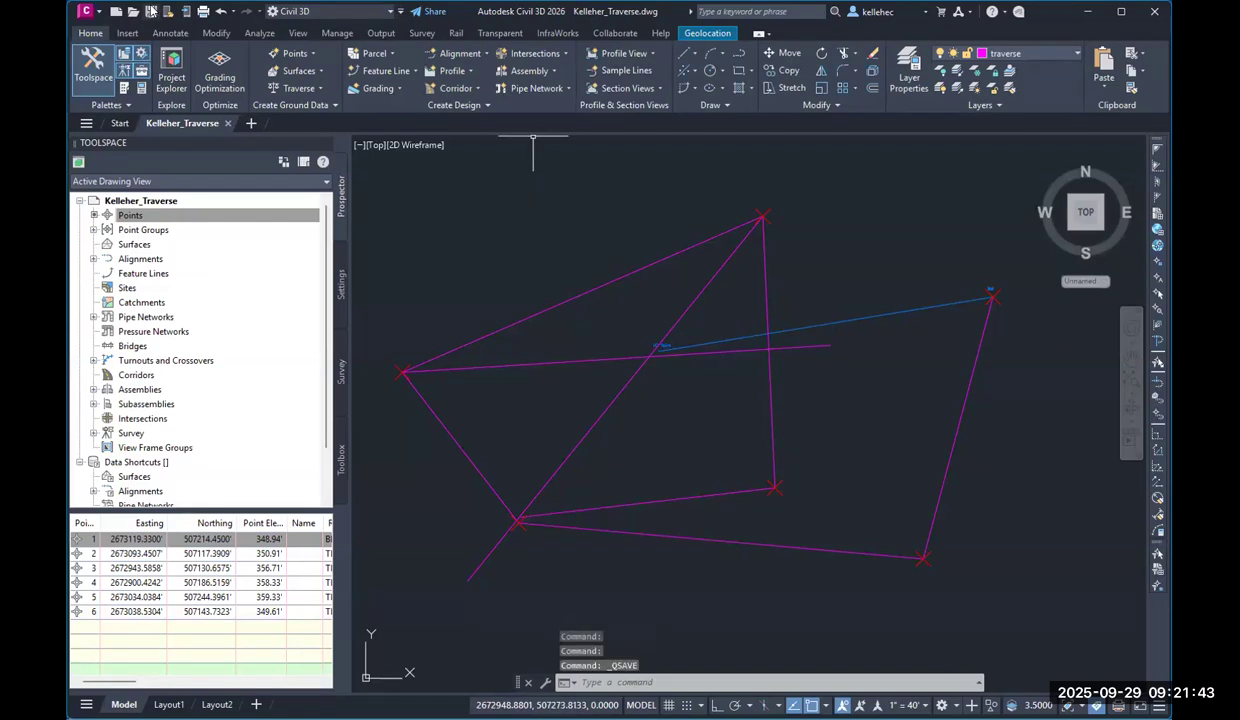